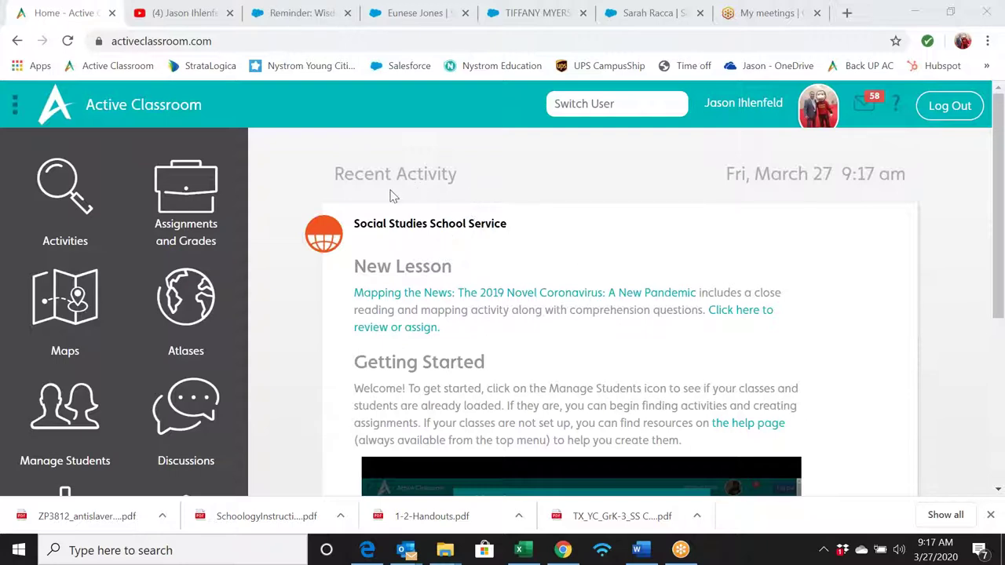
- Open the Assignments and Grades section from the home dashboard's left menu
left_click(199, 197)
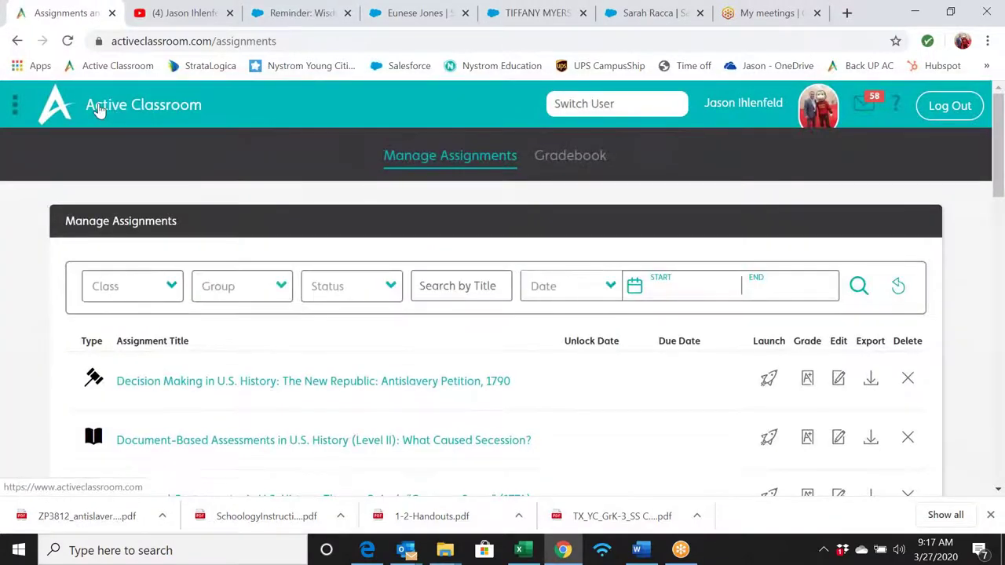
- Open Manage Students to show the My Classes list
scroll(275, 240, "down", 2)
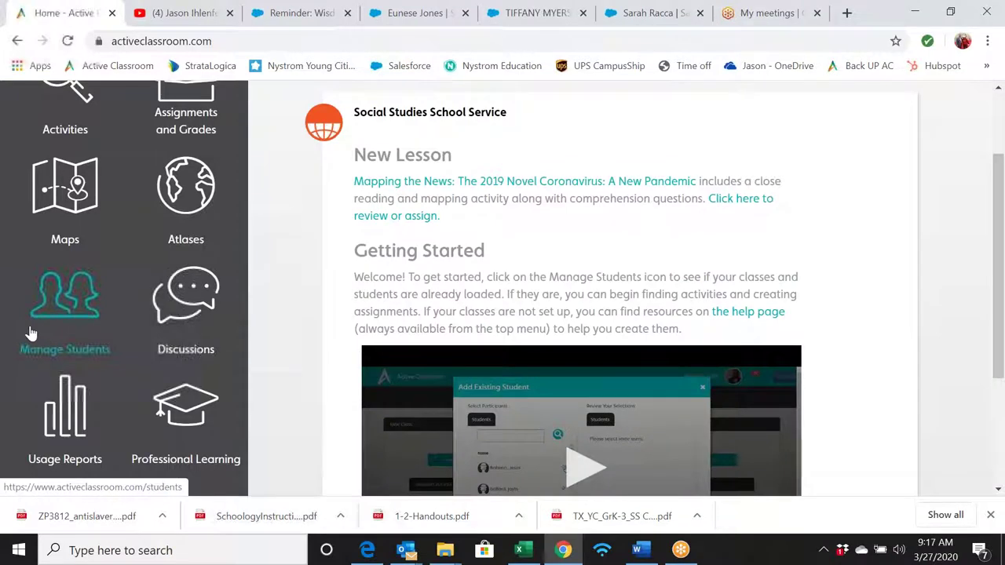
left_click(47, 312)
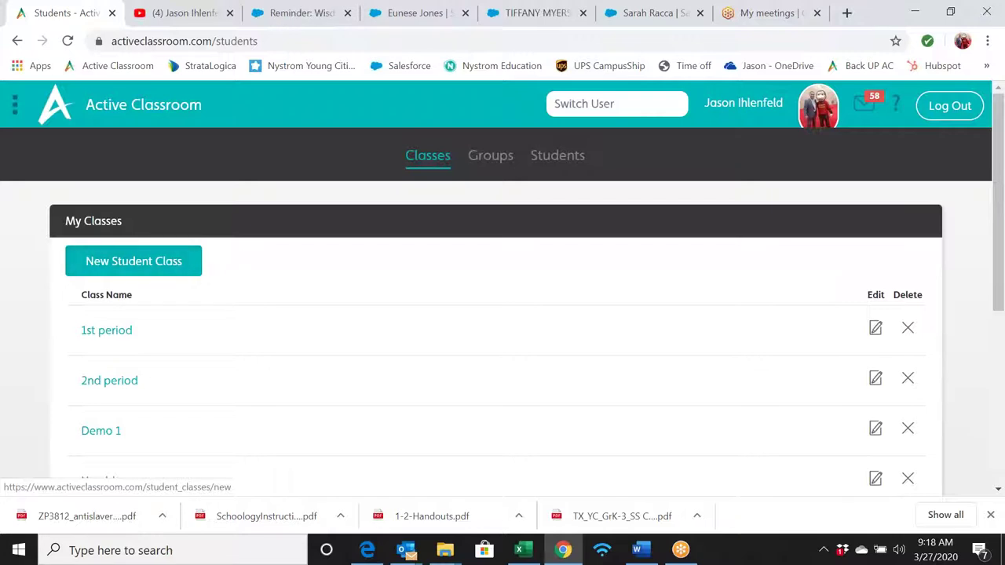
- Add a new student class named 'Intervention -I' and save it
left_click(164, 269)
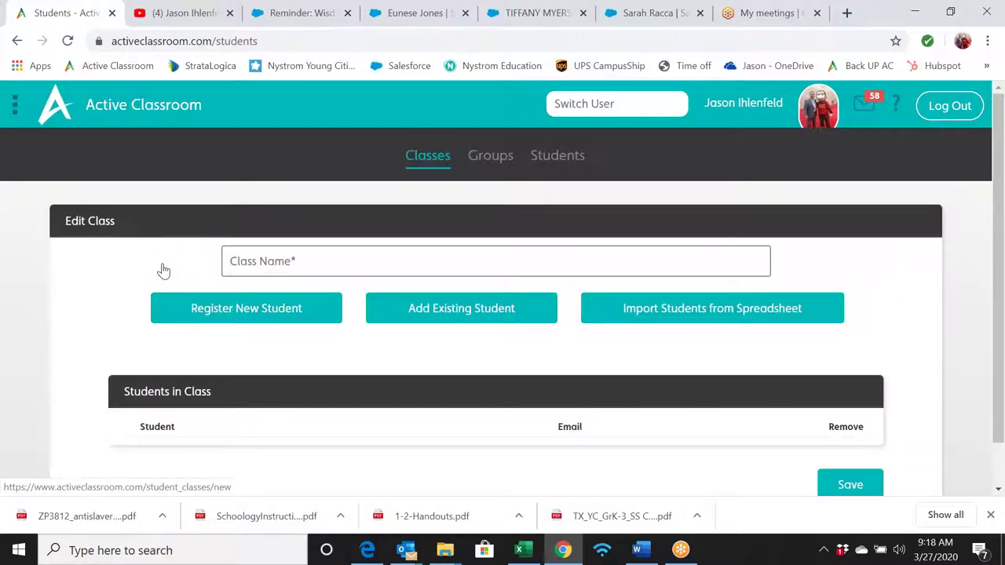
left_click(294, 261)
type("Int")
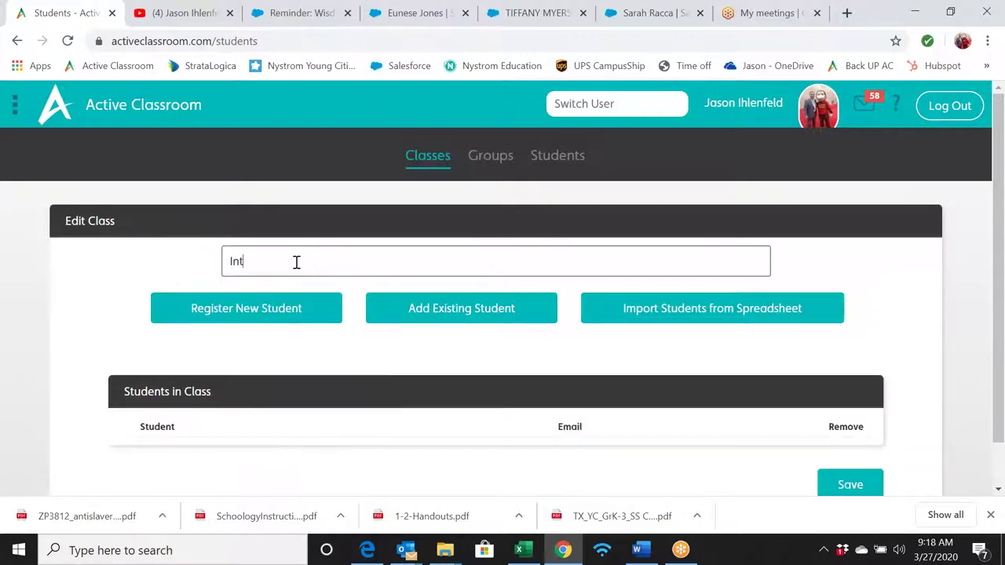
type("ervention 1")
key("BackSpace")
type("-I")
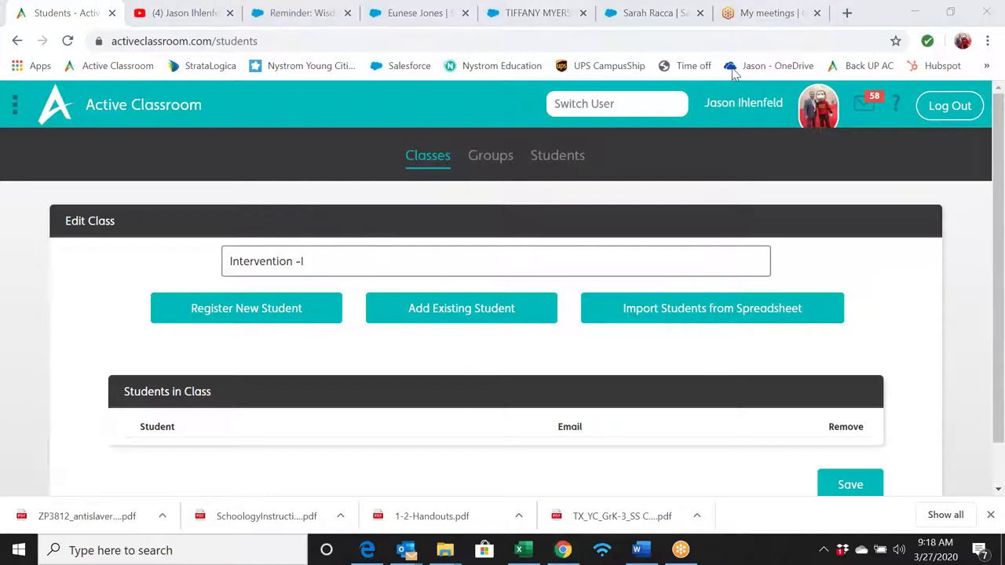
left_click(829, 479)
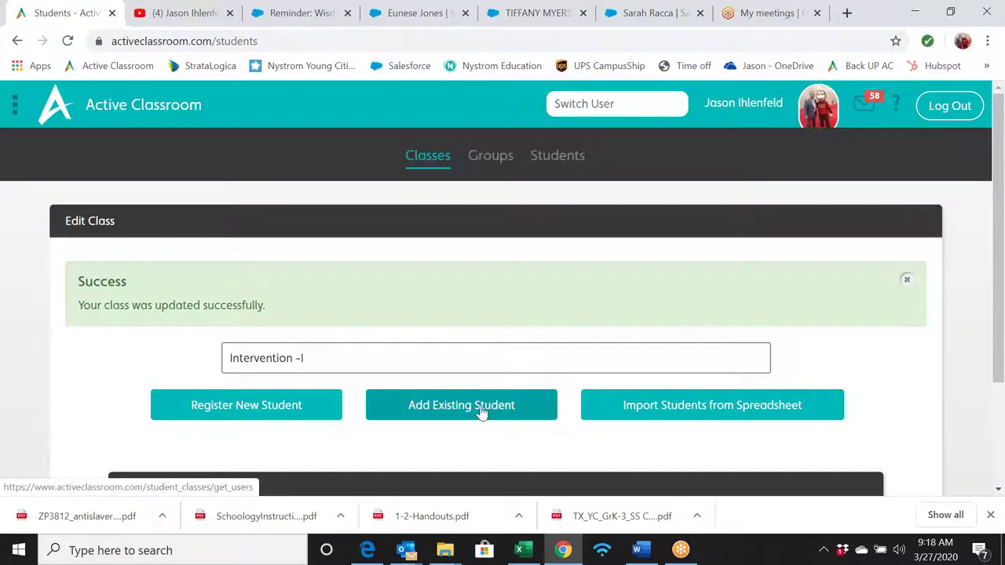
left_click(481, 414)
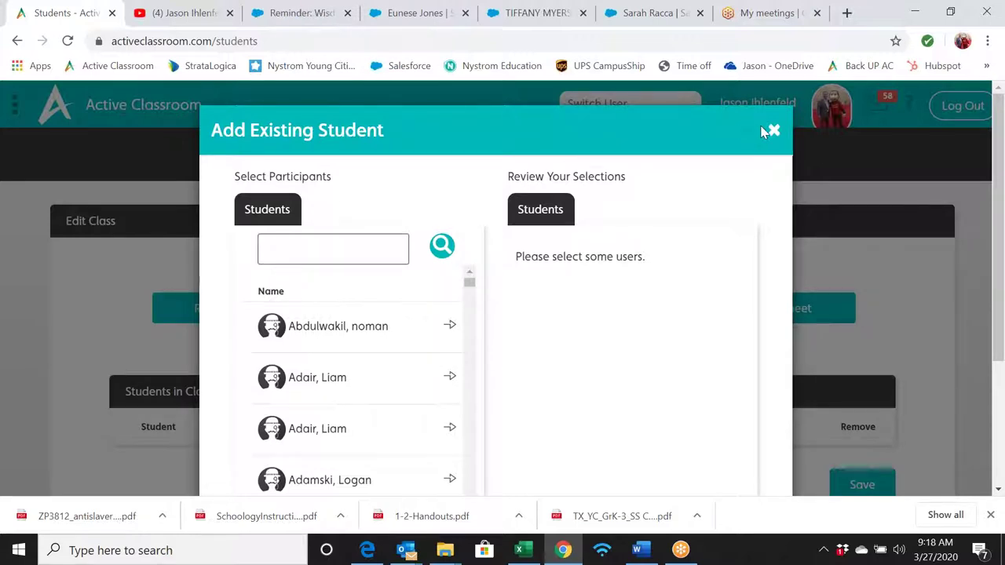
scroll(385, 381, "down", 2)
scroll(385, 382, "up", 2)
scroll(768, 255, "down", 3)
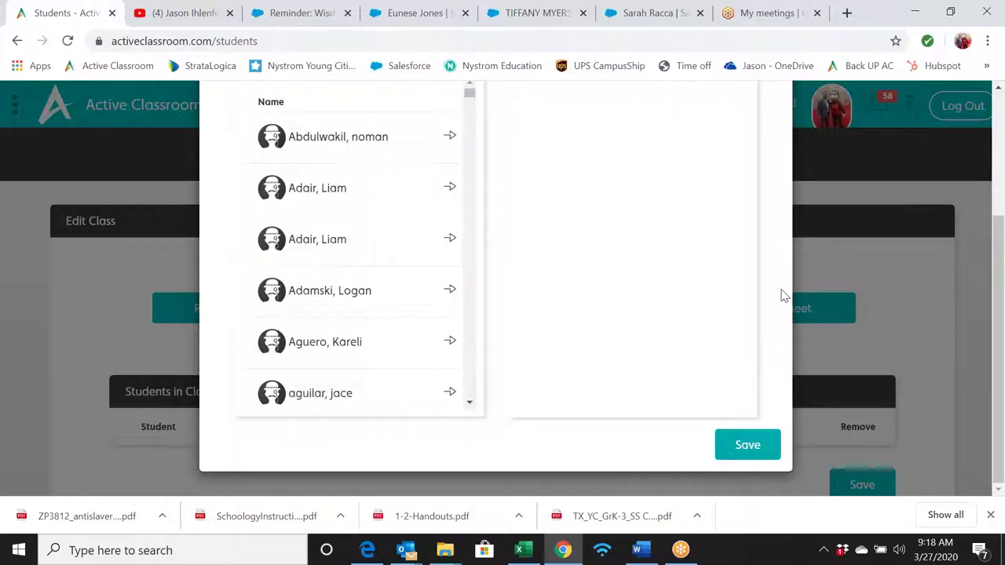
scroll(777, 267, "up", 3)
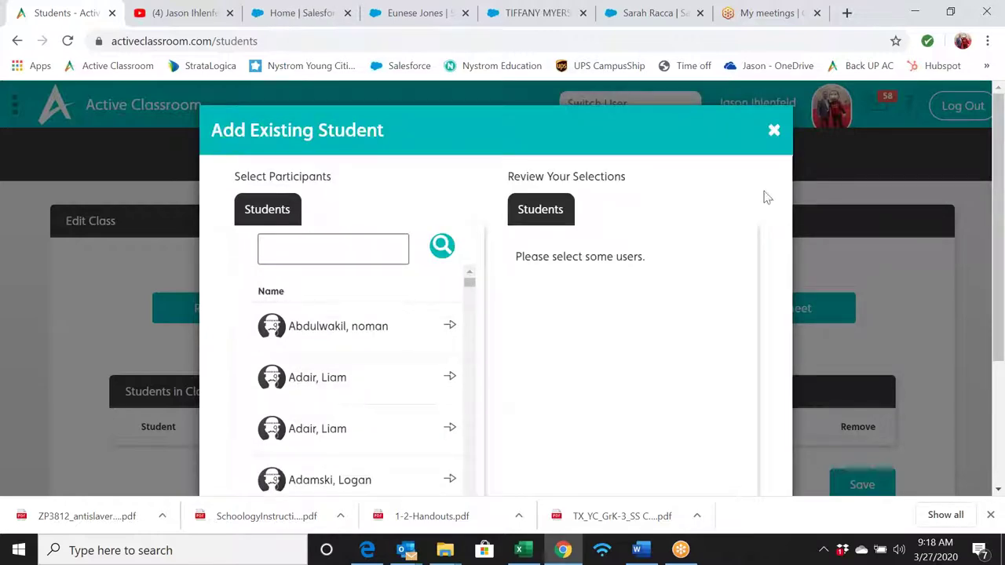
left_click(774, 134)
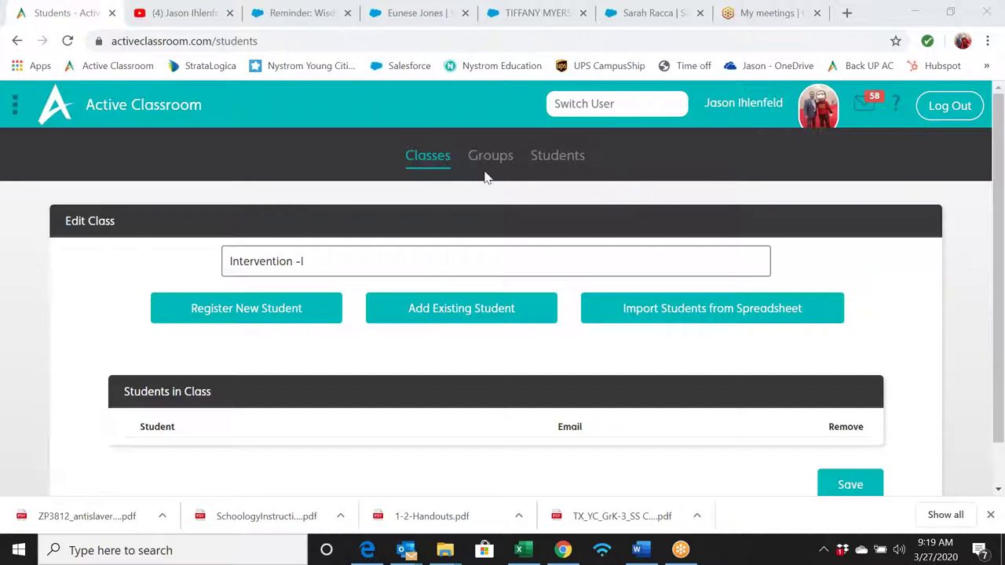
- Go back to the home dashboard using the Active Classroom logo
left_click(146, 110)
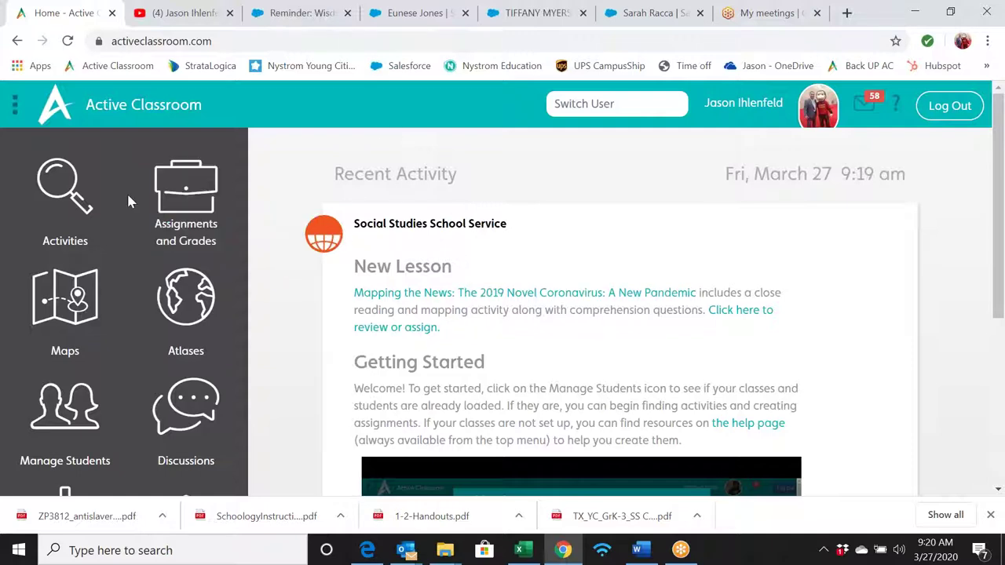
- In Activities, switch to the Standards search and select Grade 11
left_click(71, 191)
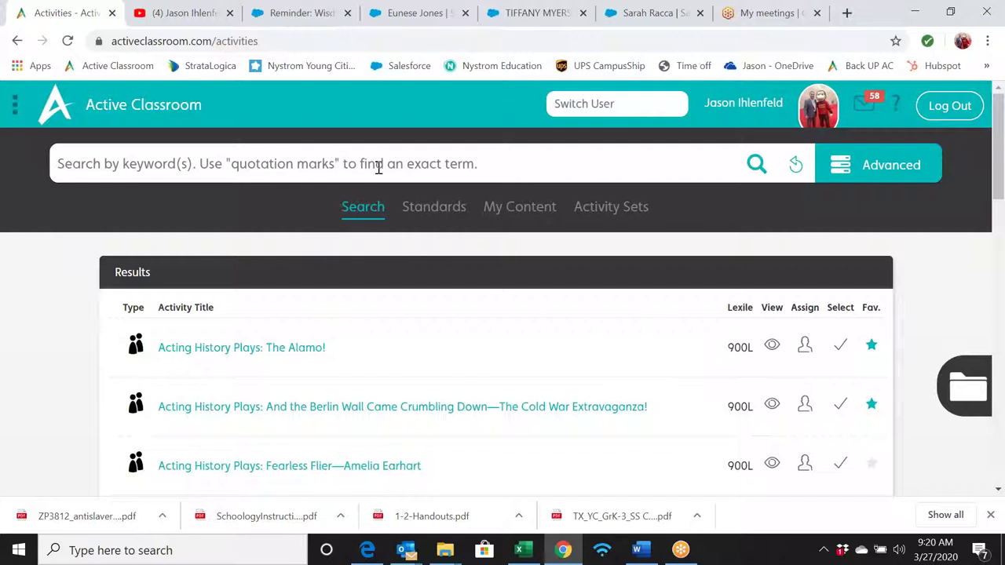
left_click(428, 209)
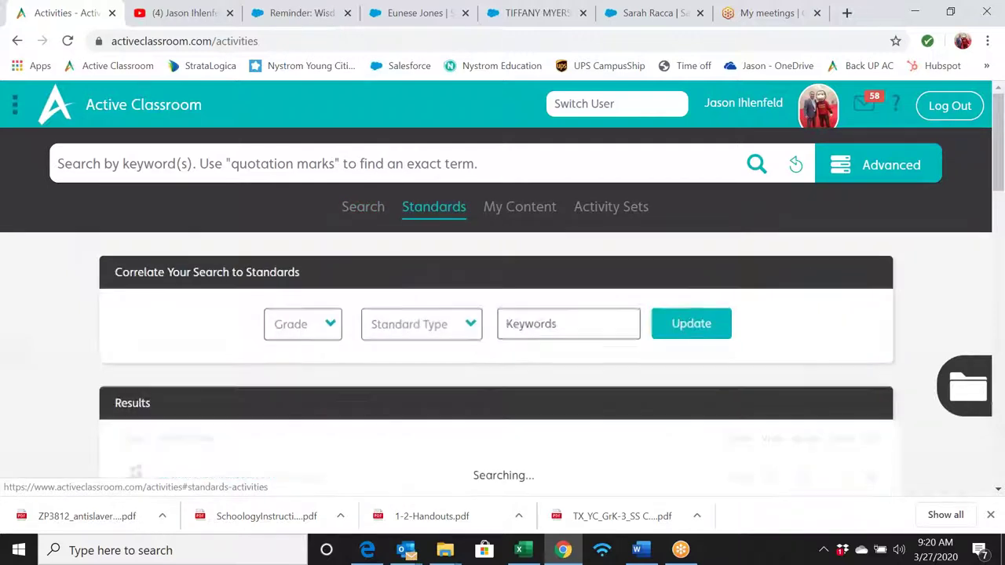
left_click(330, 328)
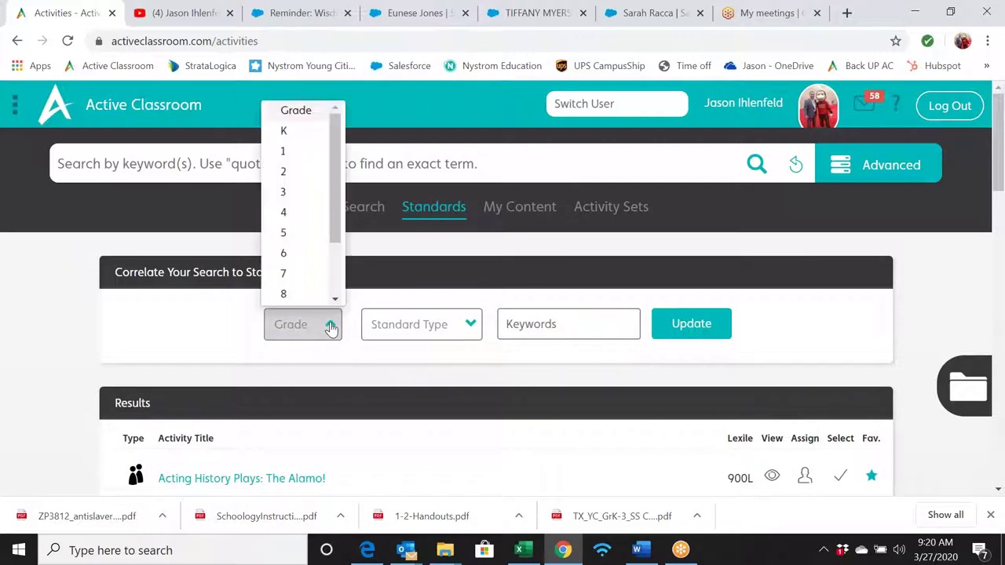
scroll(320, 259, "down", 1)
scroll(321, 259, "down", 1)
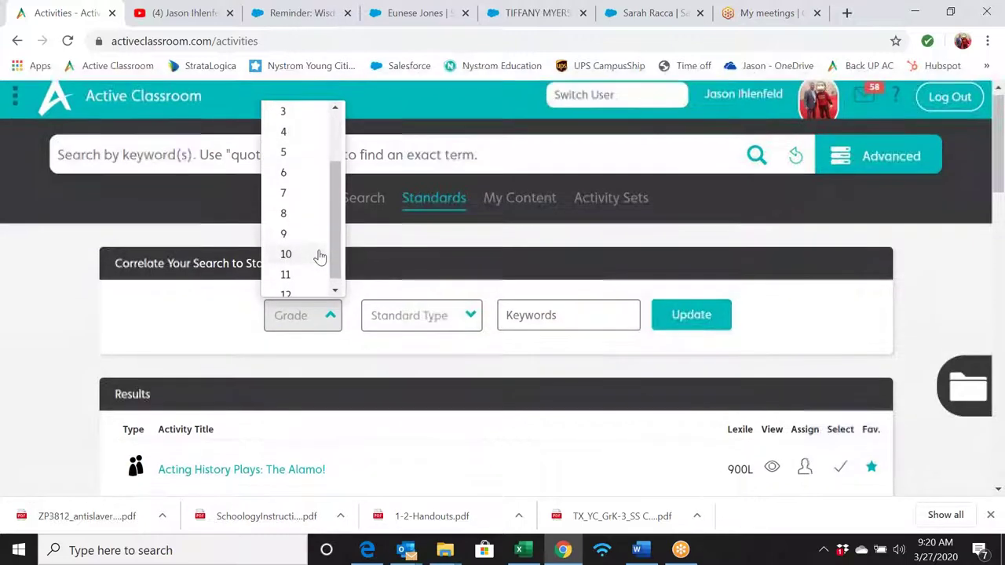
left_click(298, 274)
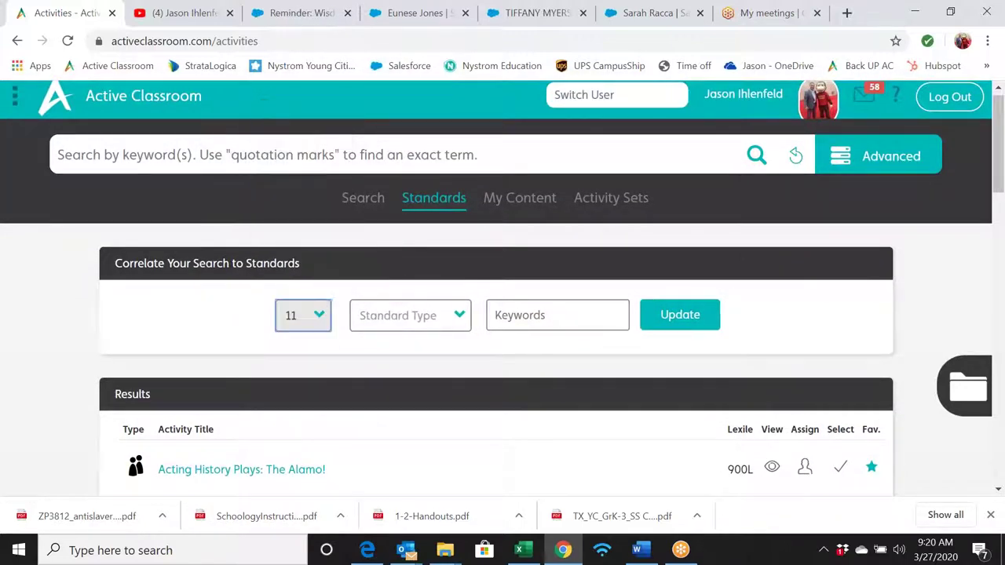
- Choose State Content Standards and update to list the grade 11 standards
left_click(458, 321)
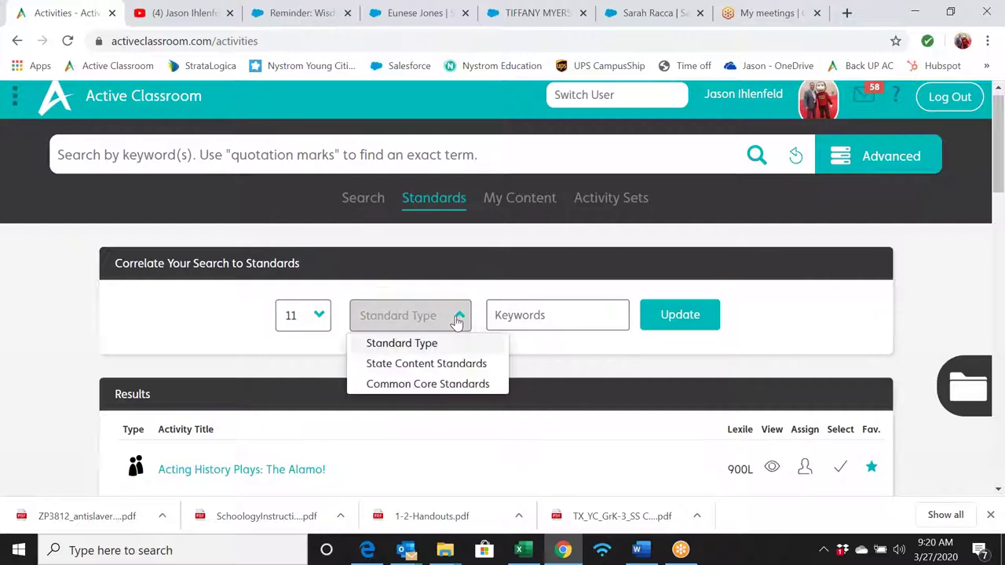
left_click(449, 363)
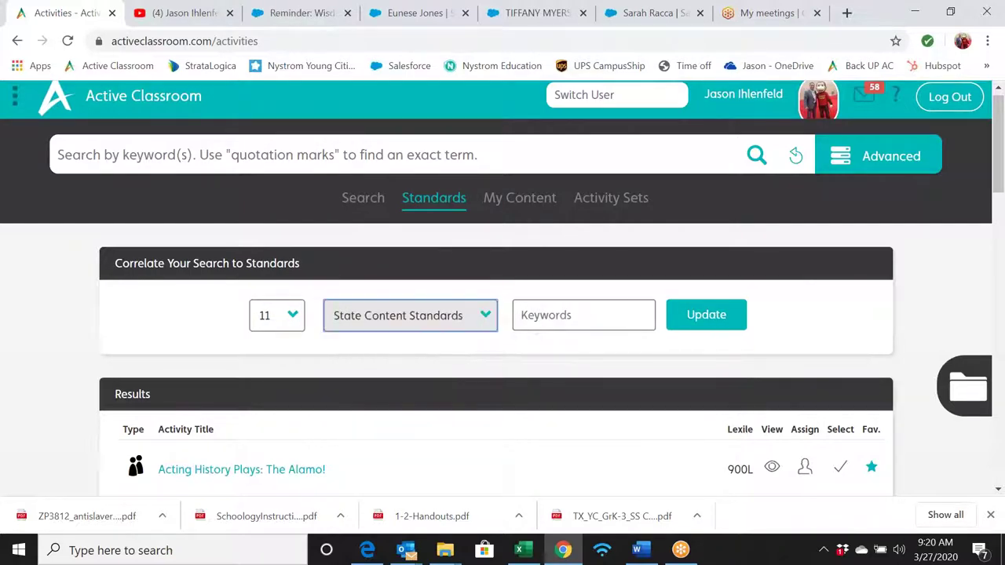
left_click(680, 320)
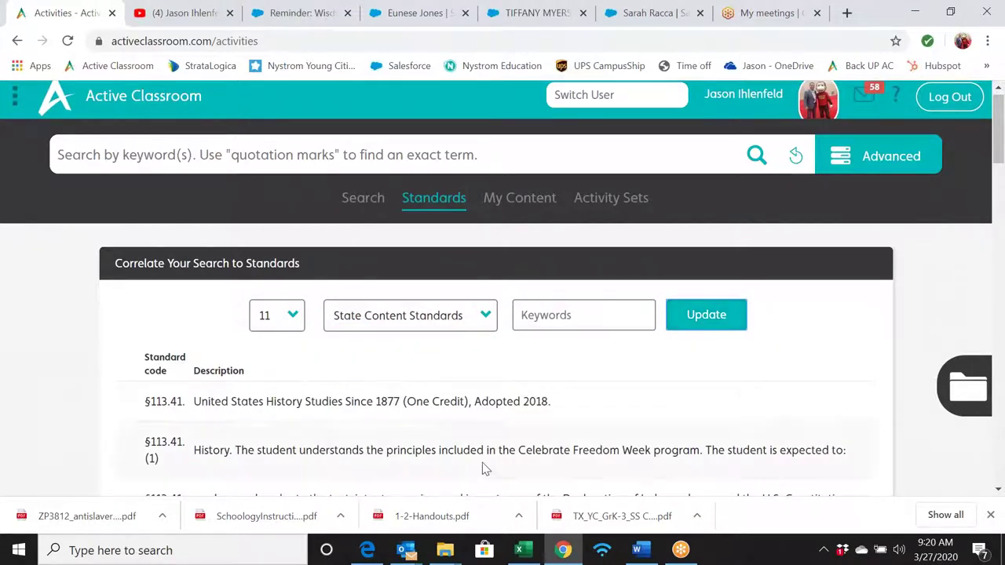
scroll(484, 467, "down", 2)
scroll(576, 350, "down", 2)
scroll(576, 350, "up", 4)
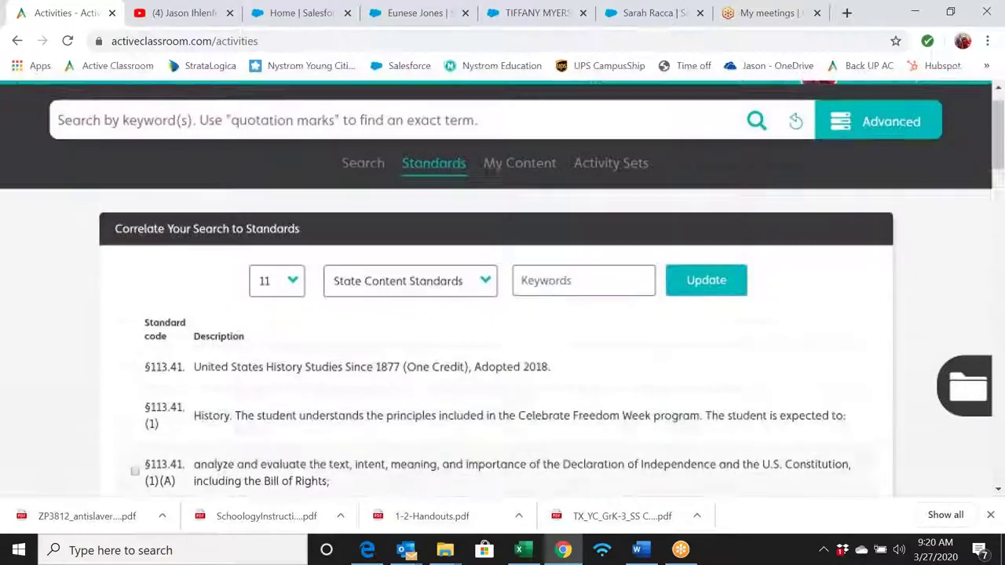
- Filter standards by keyword 'truman' and check §113.41.(8)(A) on Soviet aggression
left_click(571, 310)
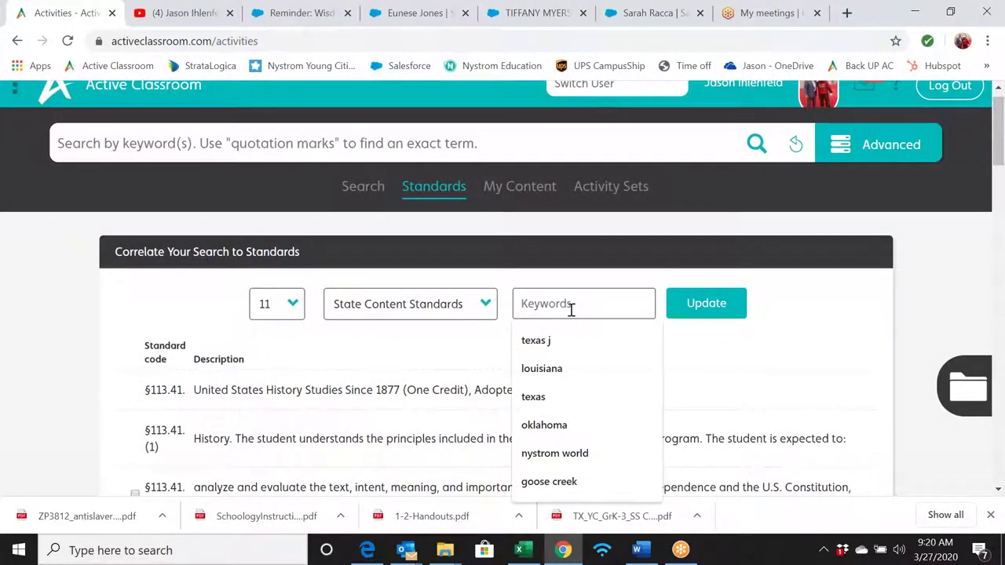
type("truman")
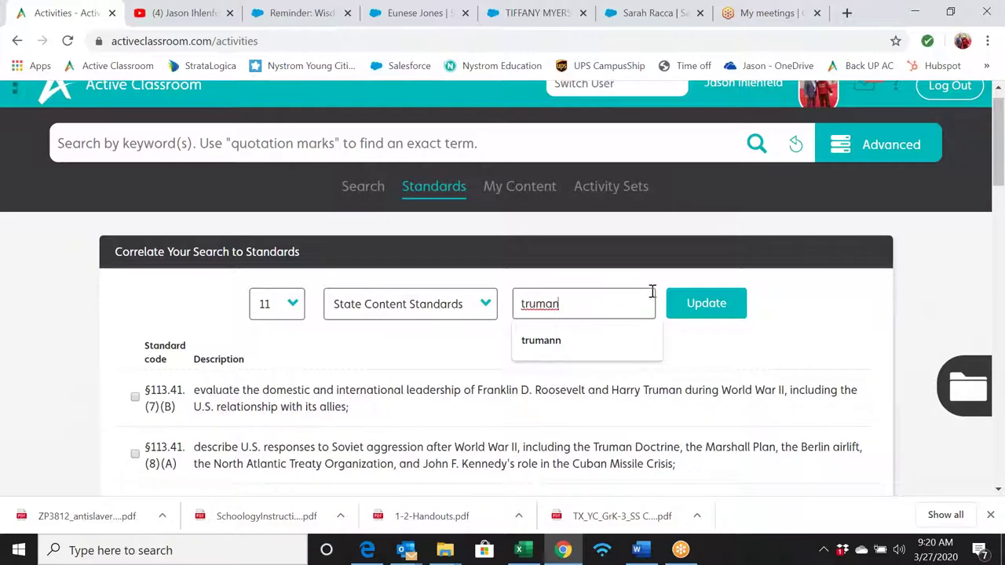
left_click(425, 349)
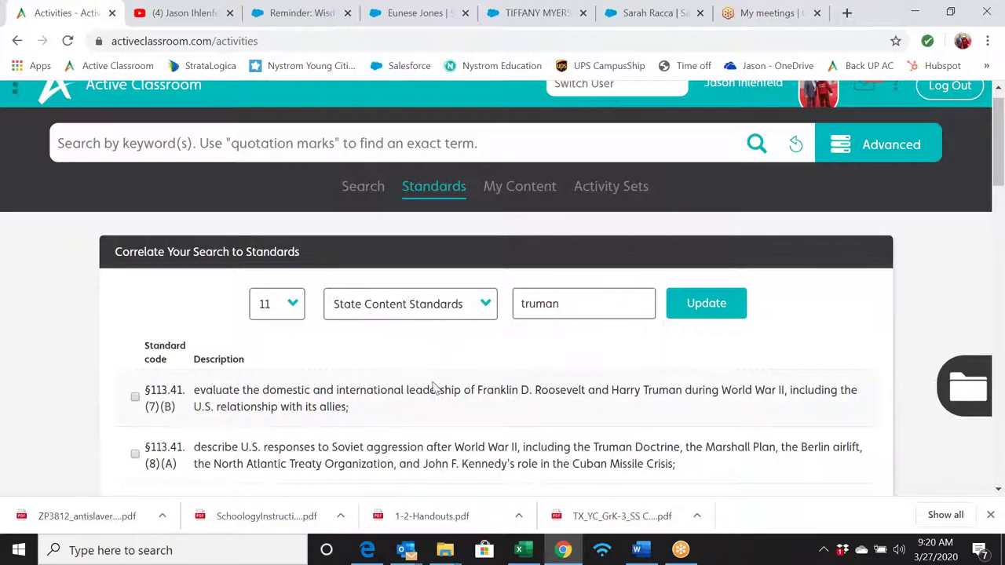
scroll(419, 396, "down", 1)
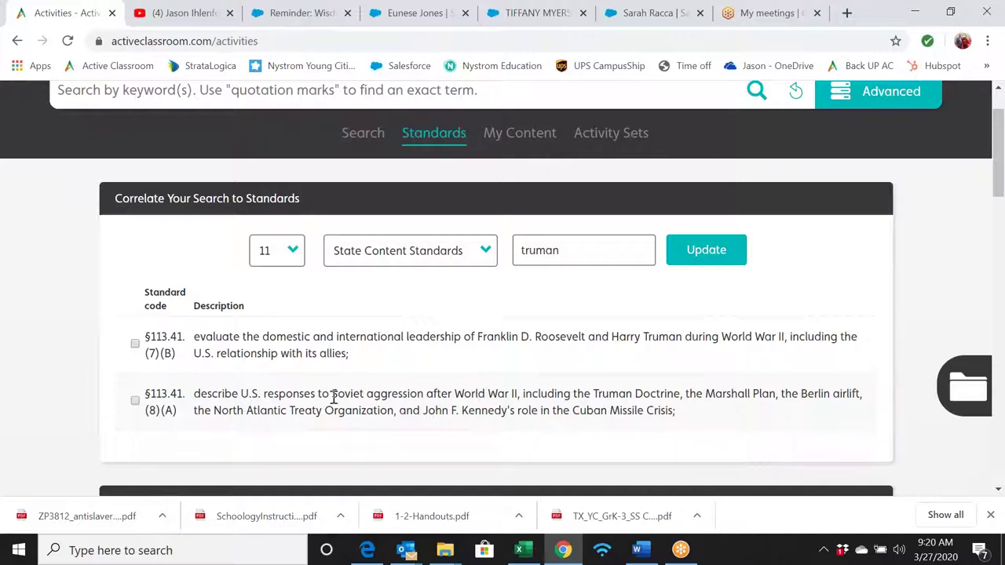
left_click(135, 401)
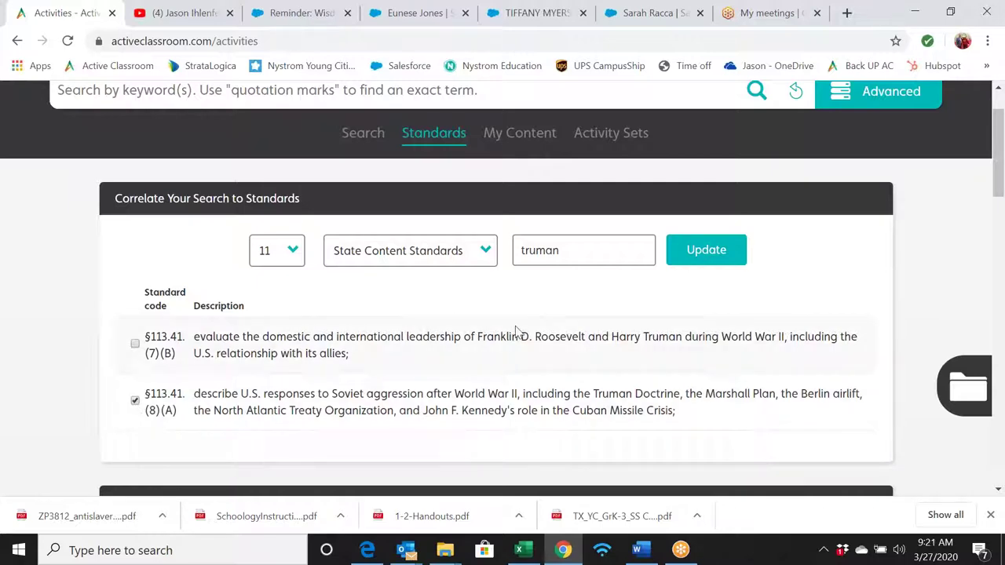
scroll(516, 330, "down", 3)
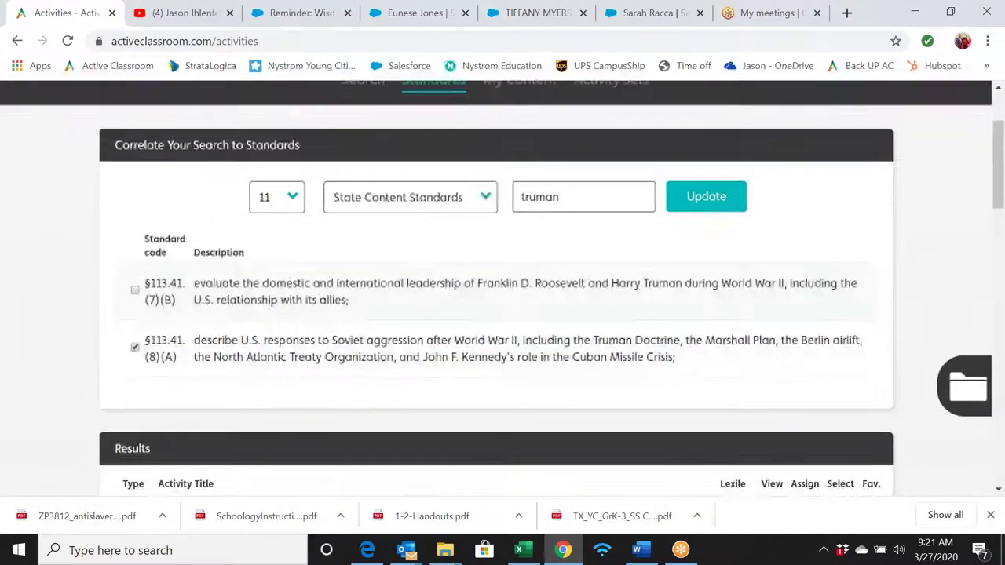
scroll(503, 291, "up", 1)
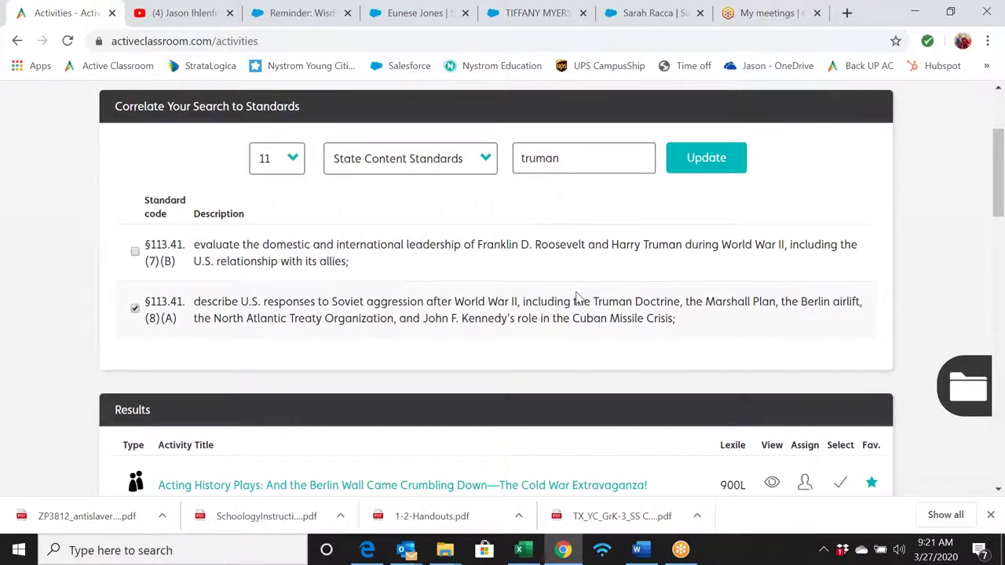
scroll(577, 296, "down", 7)
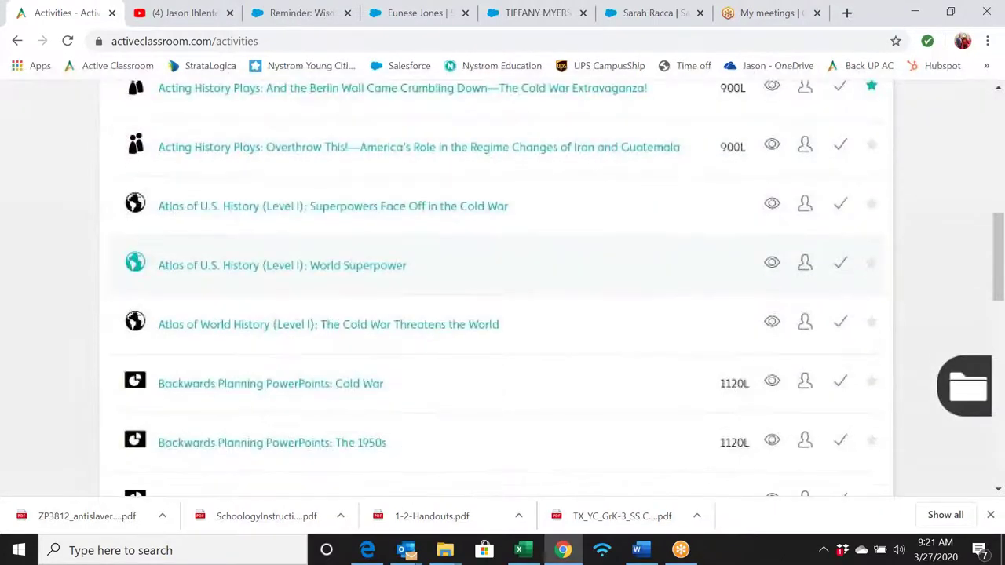
scroll(502, 306, "down", 2)
scroll(502, 306, "up", 2)
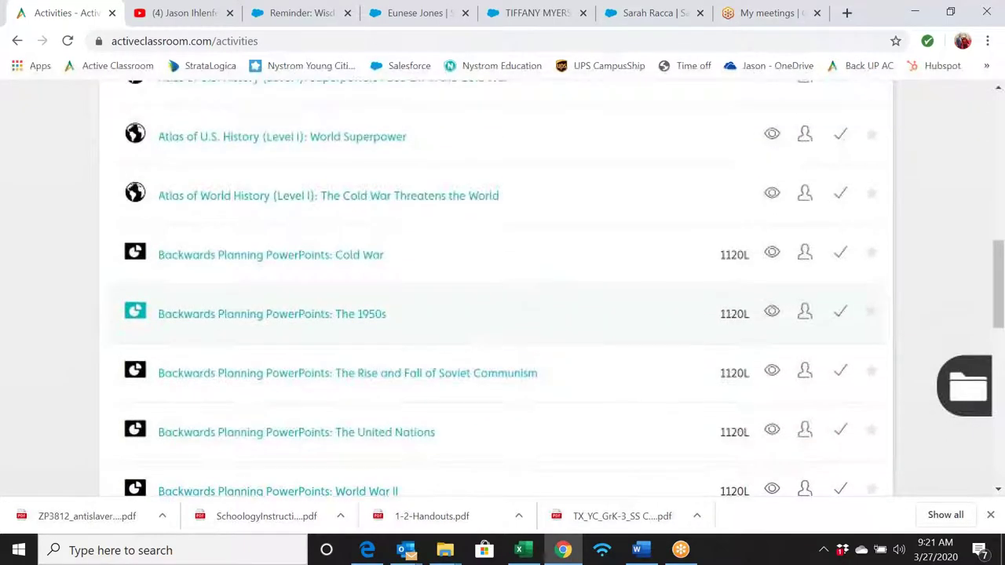
scroll(502, 298, "up", 5)
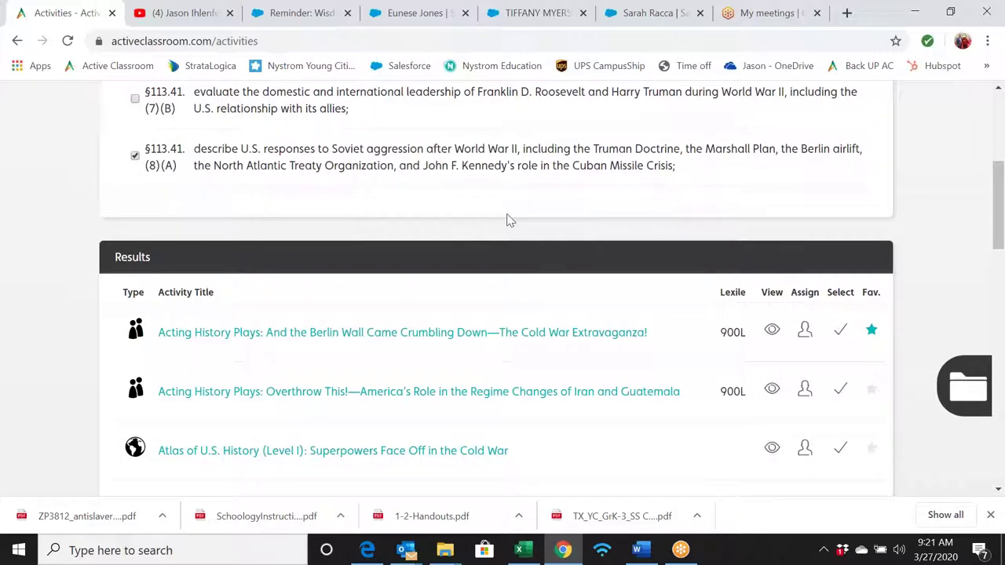
scroll(506, 219, "up", 4)
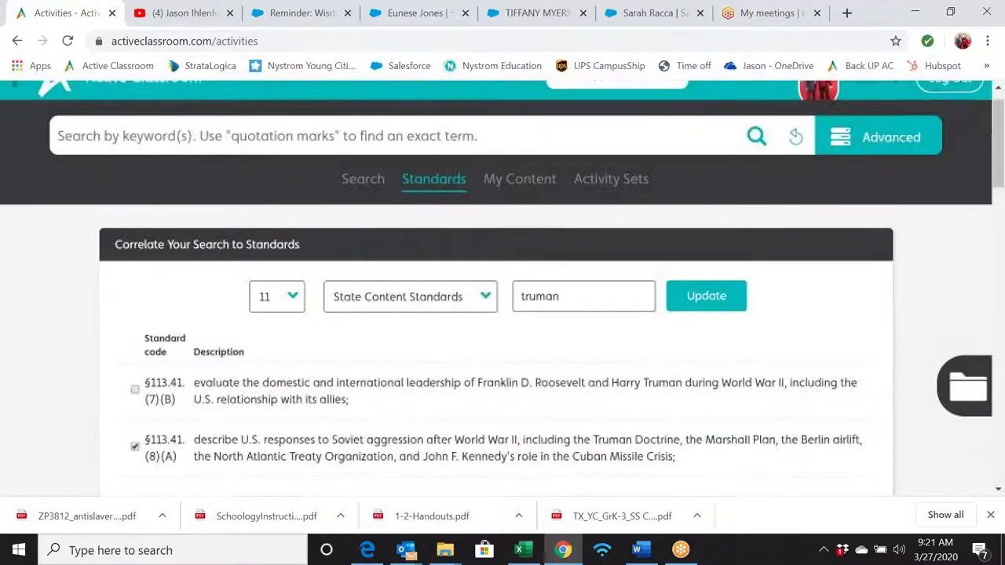
- Enter 'soviet' in the main keyword search and scroll through the Cold War results
left_click(416, 136)
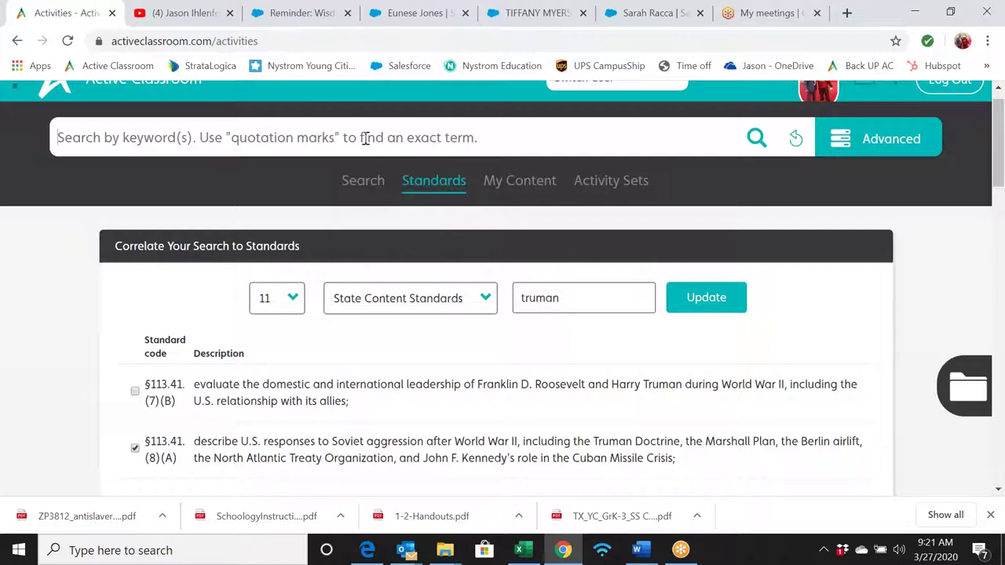
type("soviet")
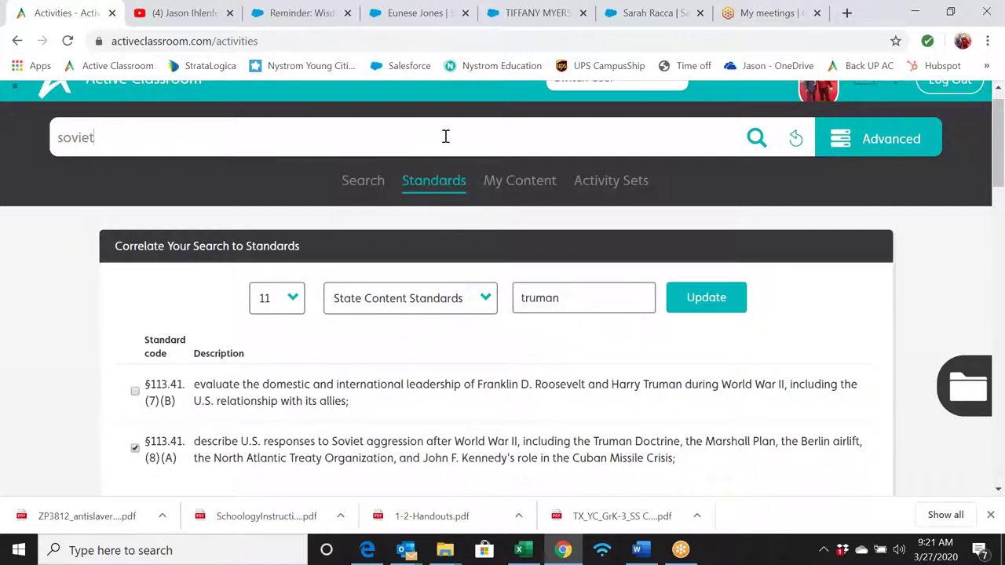
scroll(424, 321, "down", 1)
scroll(502, 282, "down", 3)
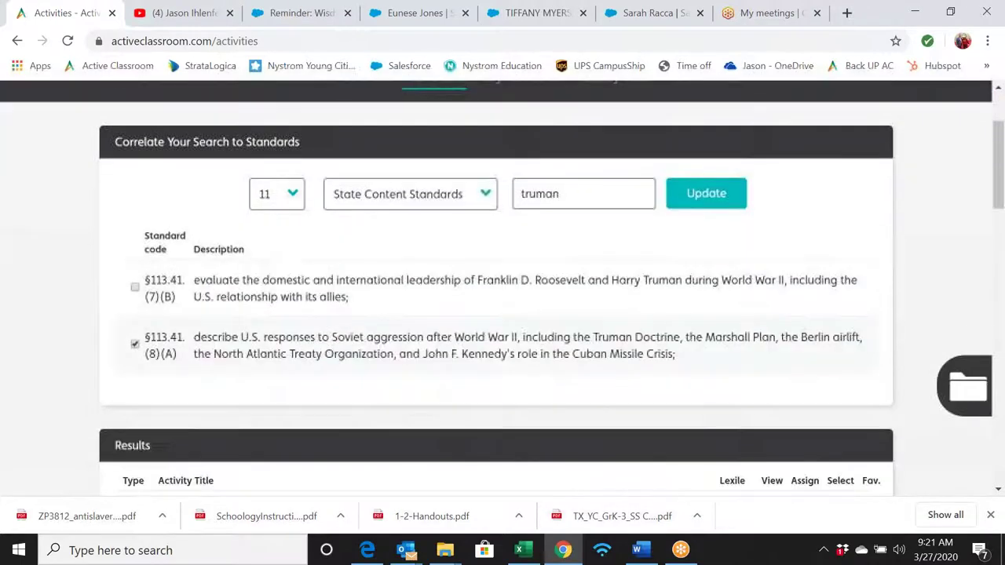
scroll(502, 283, "down", 2)
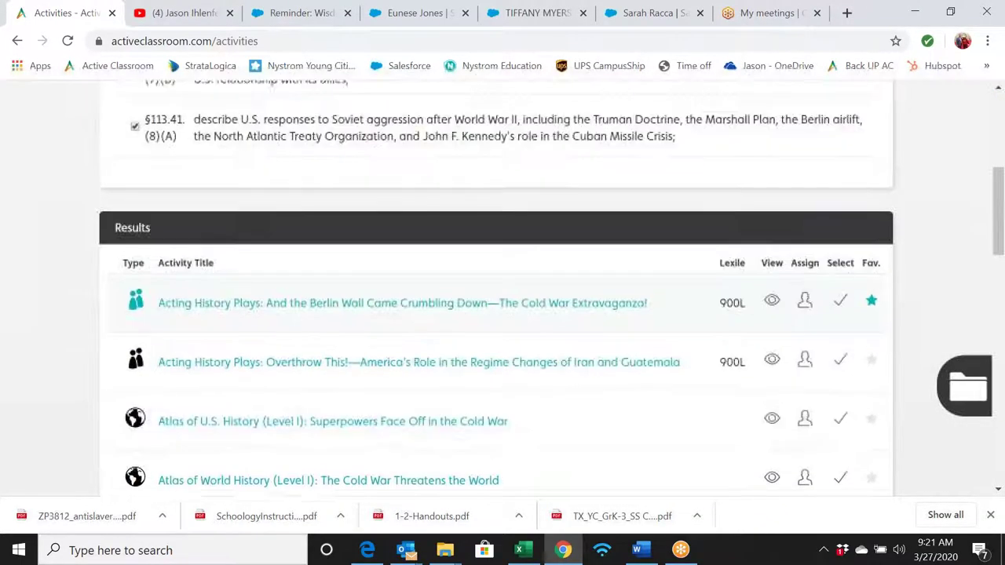
scroll(502, 283, "down", 1)
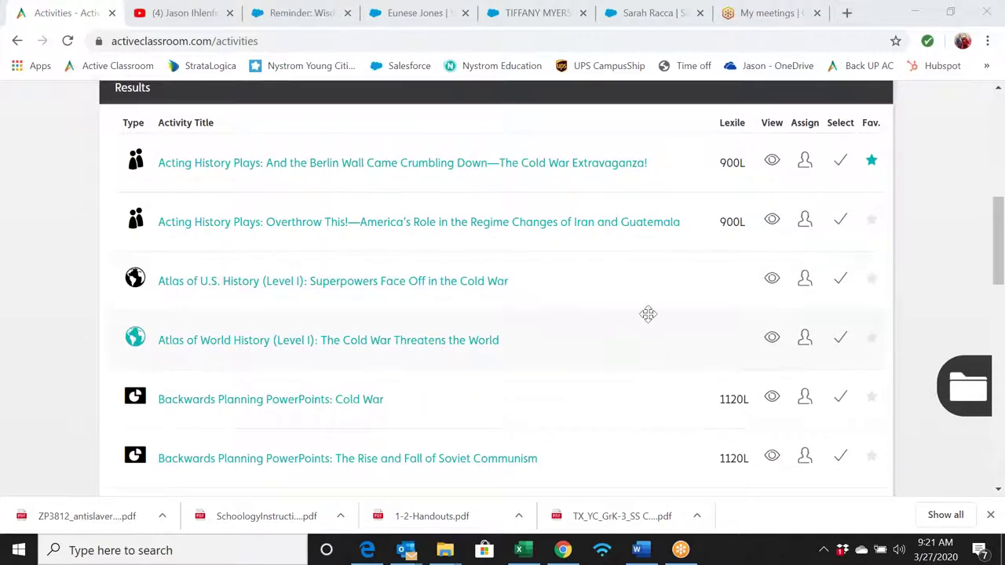
scroll(693, 281, "down", 1)
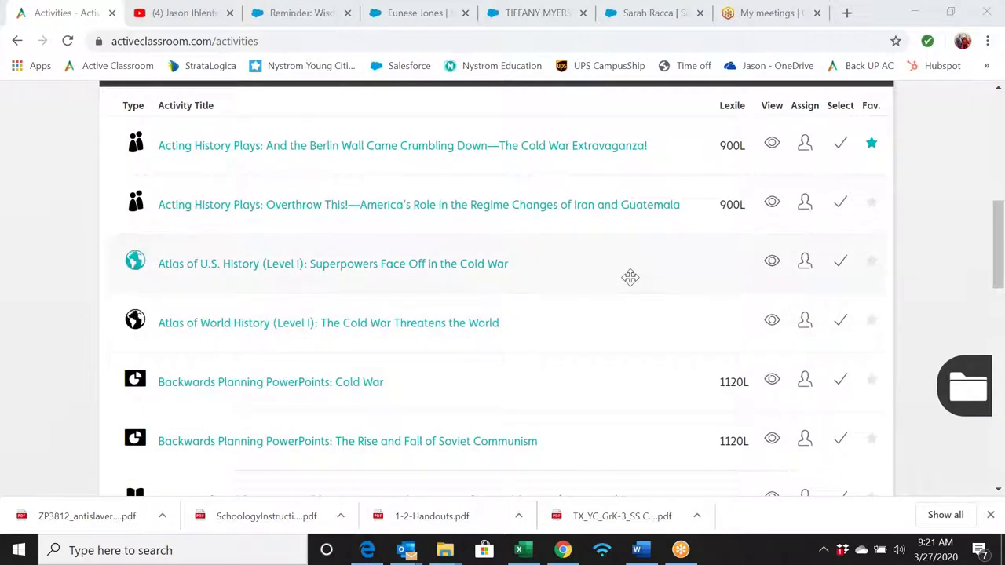
scroll(632, 320, "up", 1)
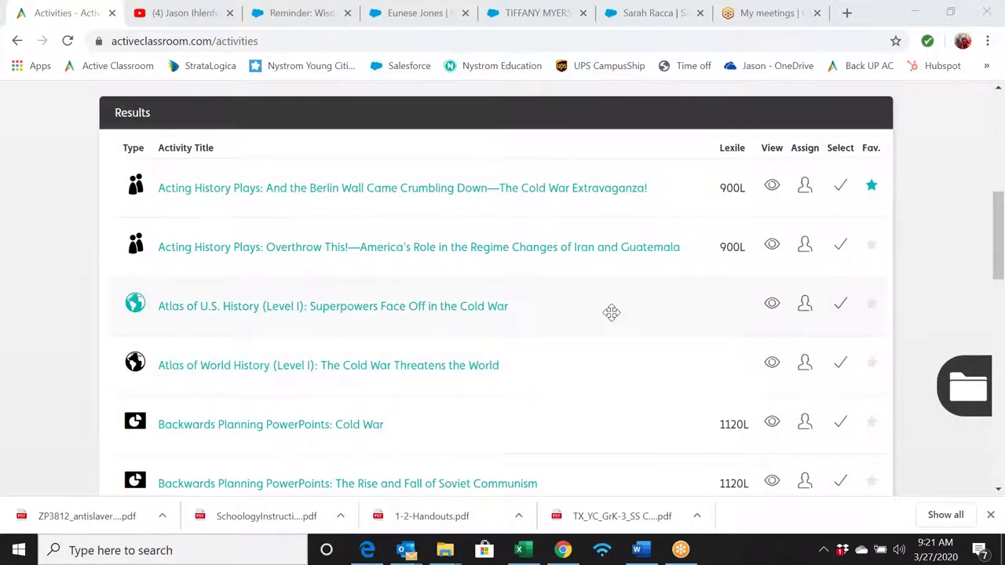
scroll(611, 312, "up", 1)
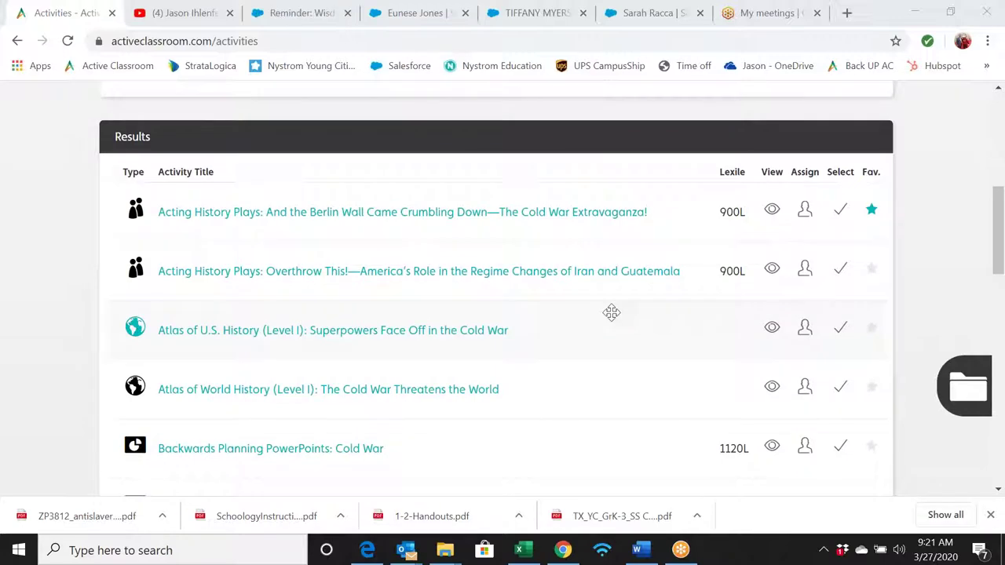
scroll(611, 312, "up", 5)
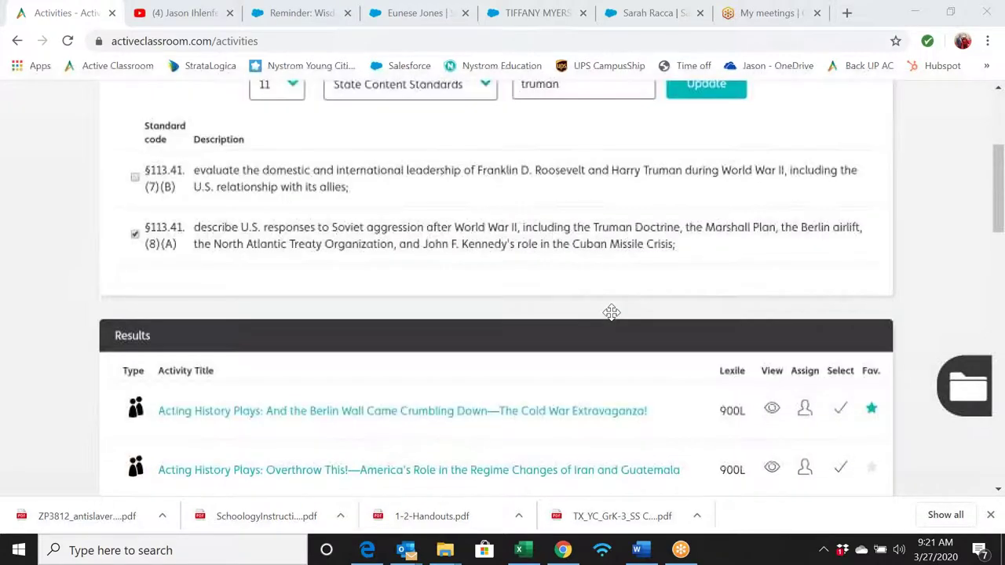
scroll(611, 312, "up", 3)
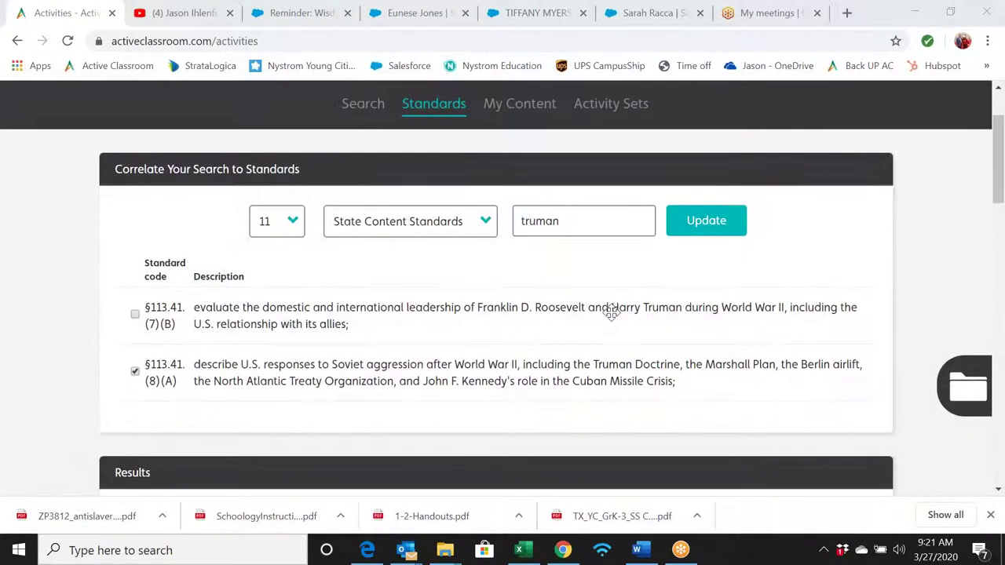
scroll(612, 313, "down", 4)
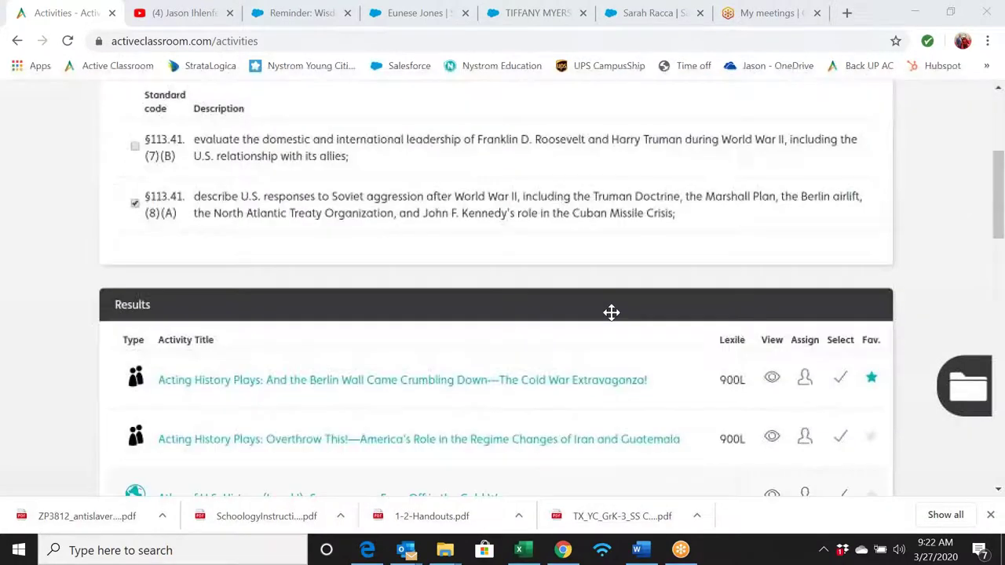
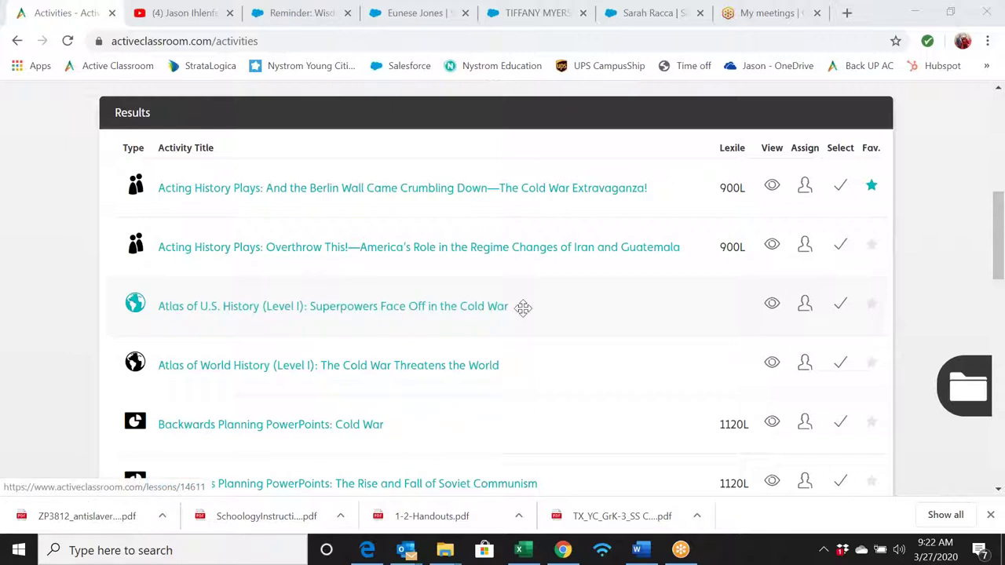
- Preview the Level I Superpowers activity's Links Far and Near section with answers hidden
left_click(772, 306)
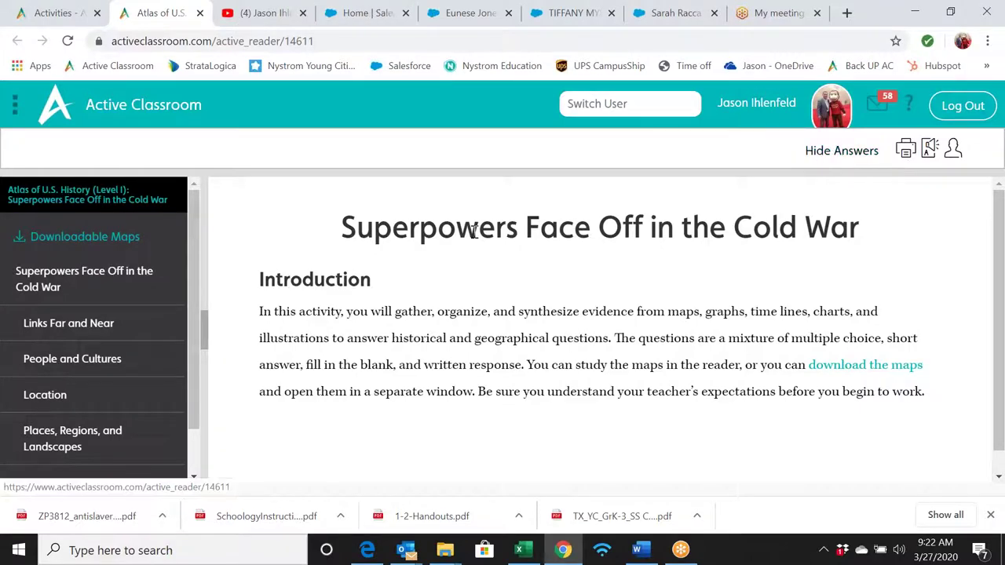
left_click(121, 329)
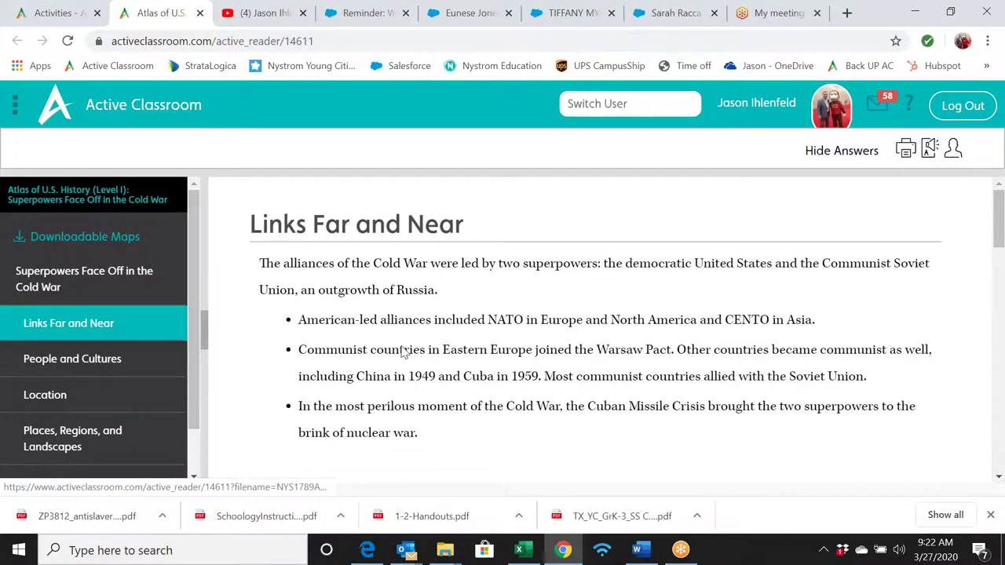
scroll(403, 353, "down", 4)
scroll(597, 329, "down", 2)
scroll(596, 329, "up", 6)
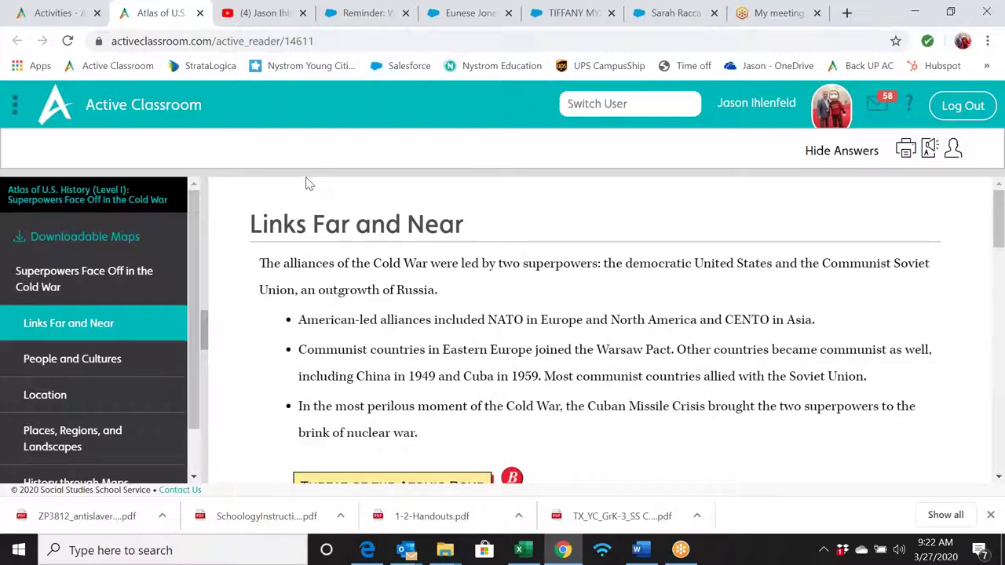
left_click(826, 154)
- Answer question 1 with Democratic countries, then return to the activities results
scroll(714, 251, "down", 3)
scroll(714, 251, "down", 5)
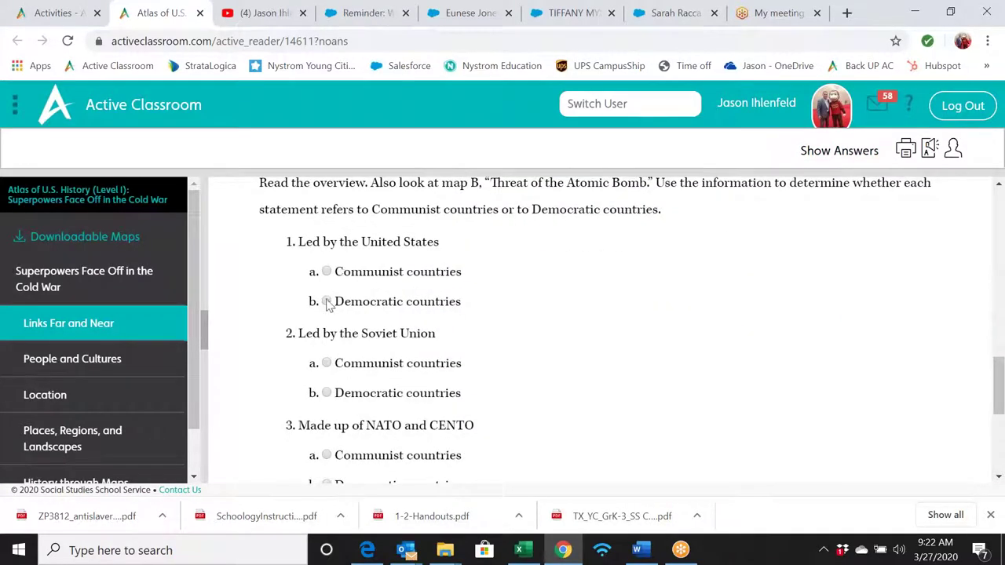
left_click(326, 301)
scroll(459, 273, "up", 15)
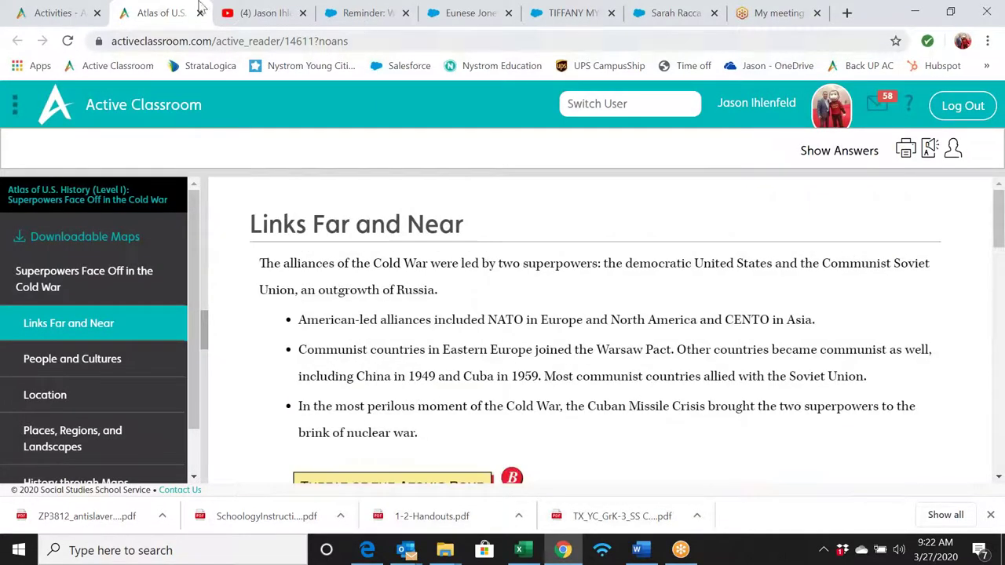
left_click(66, 12)
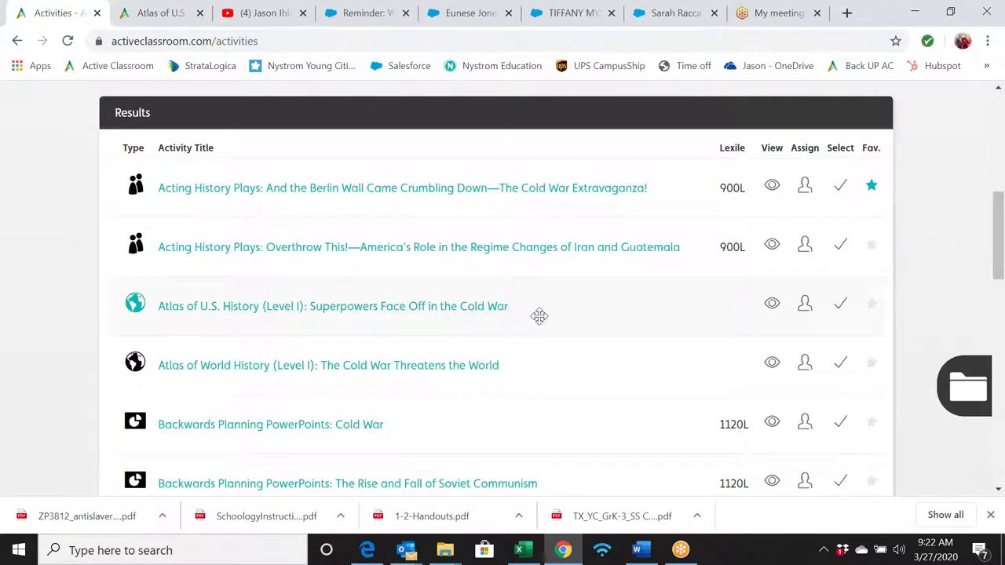
- Search the library for 'superpowers' and open the Level II Superpowers Face Off preview
scroll(552, 316, "up", 7)
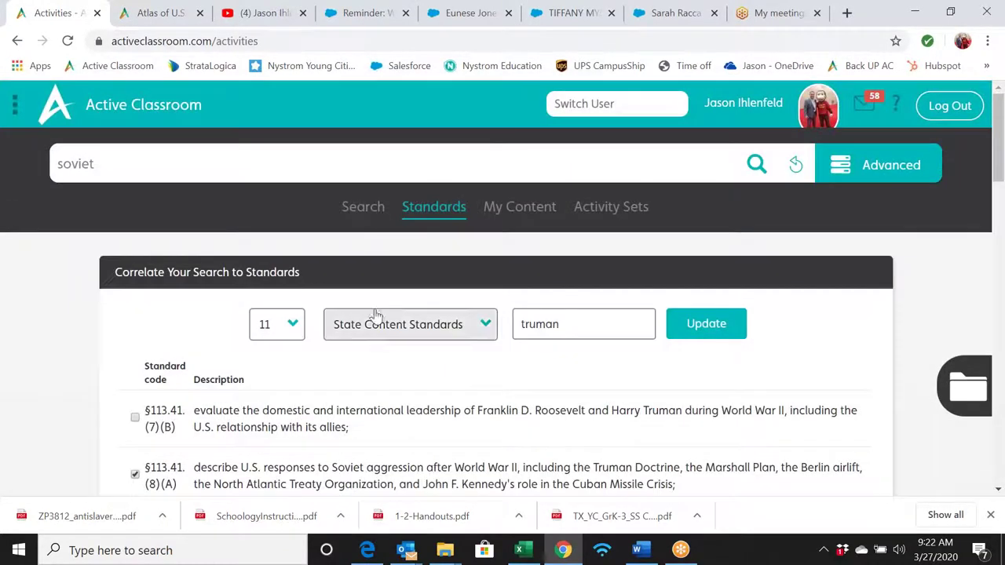
left_click(361, 208)
left_click(795, 164)
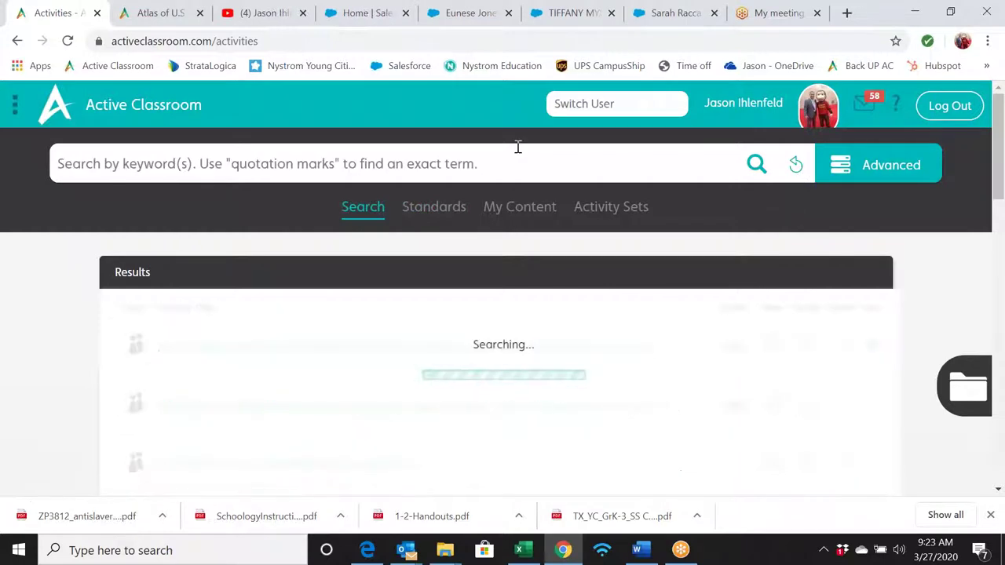
type("superpowers")
key("Return")
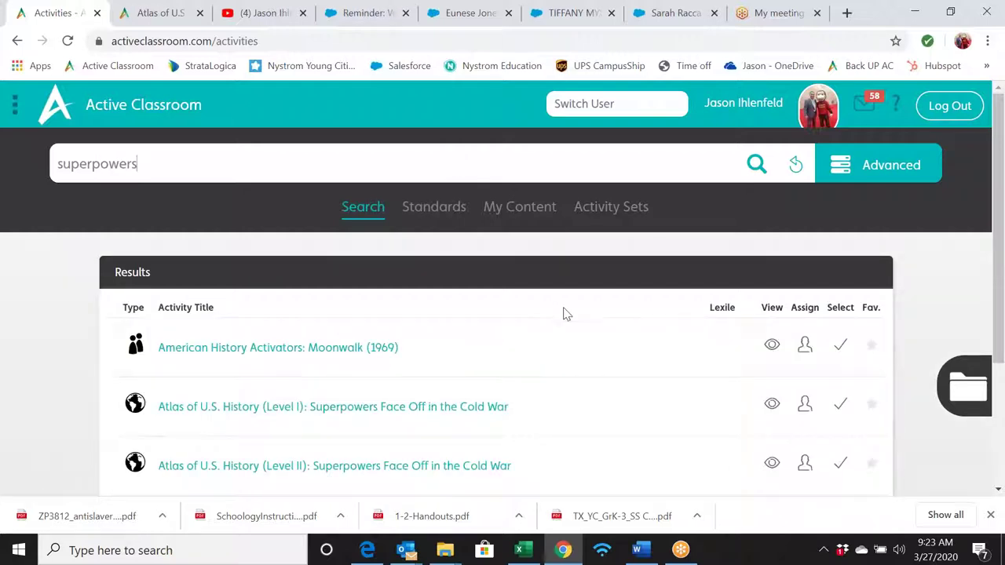
scroll(648, 321, "down", 2)
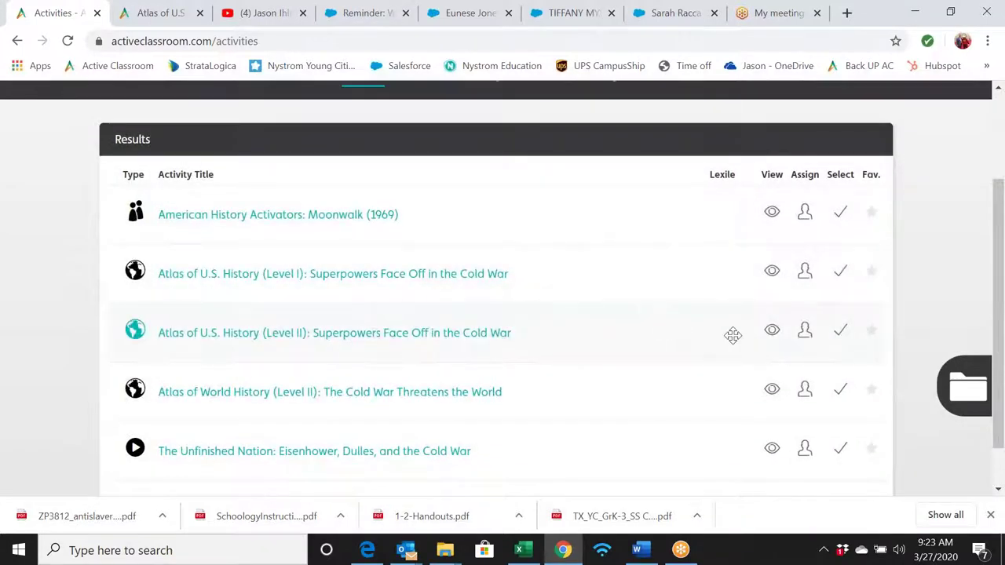
left_click(774, 331)
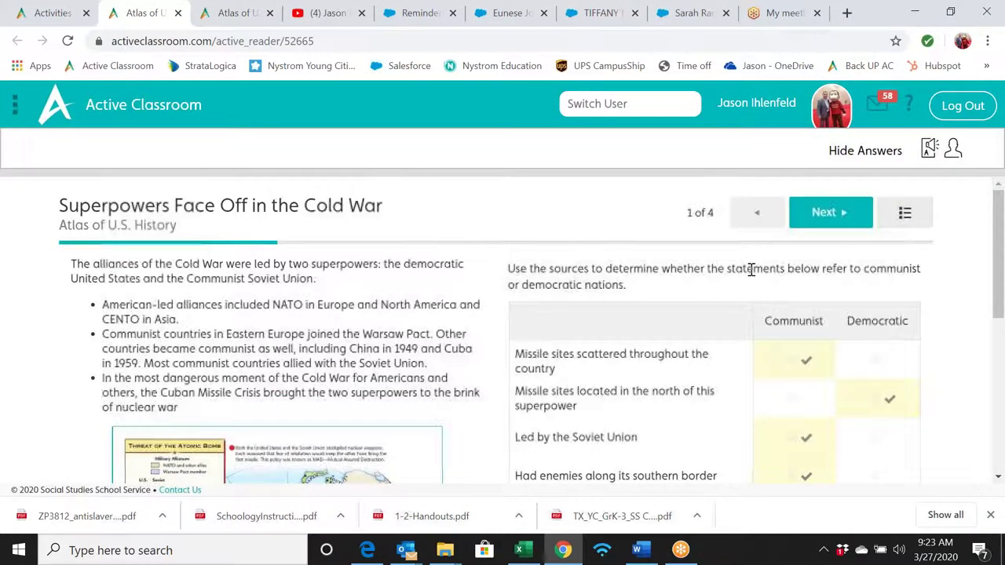
- Hide the answers in the Level II Superpowers preview
scroll(655, 229, "down", 2)
scroll(654, 228, "down", 2)
scroll(652, 229, "up", 4)
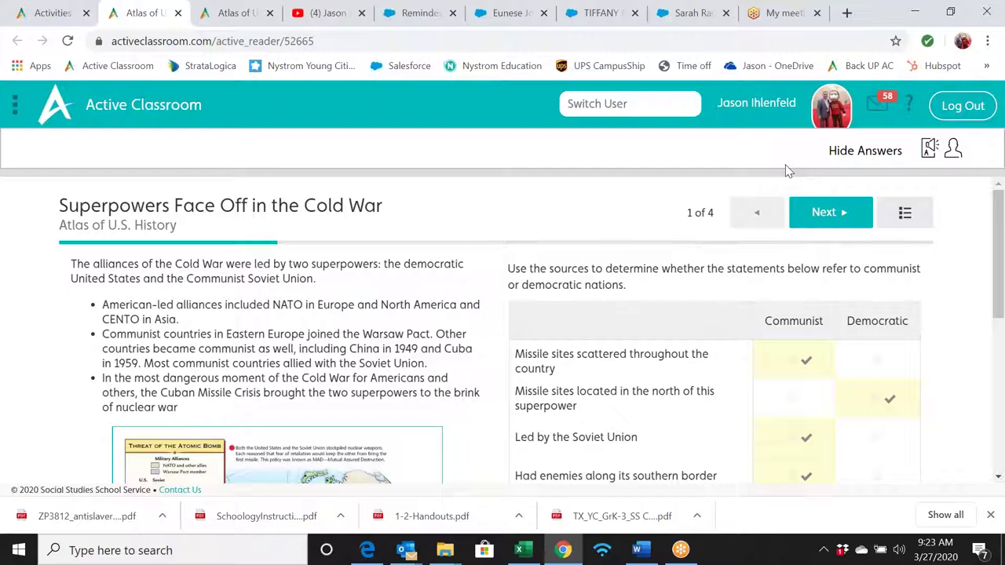
left_click(845, 156)
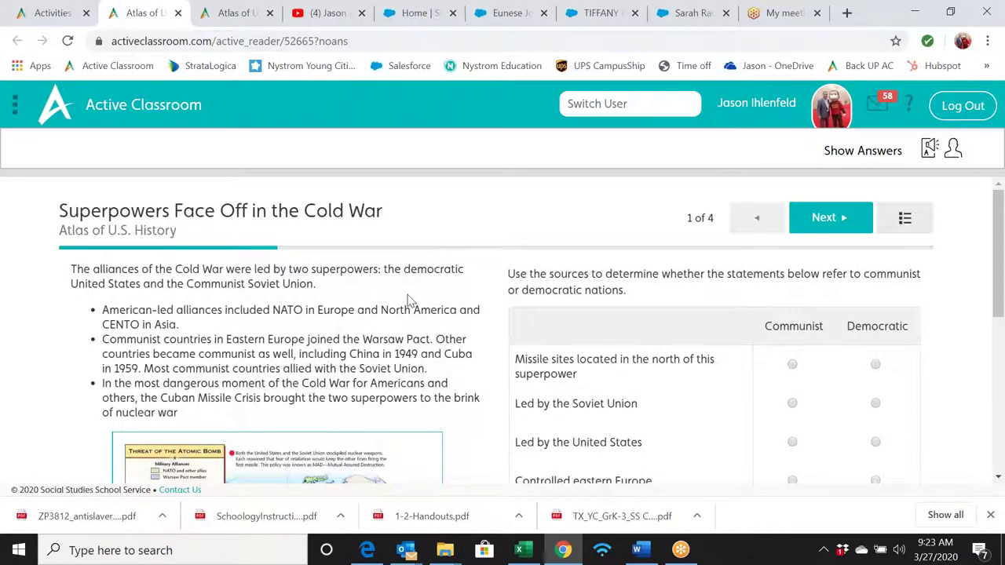
- Mark Led by the United States as Communist and Controlled eastern Europe as Democratic, then go to page 2
scroll(402, 299, "down", 1)
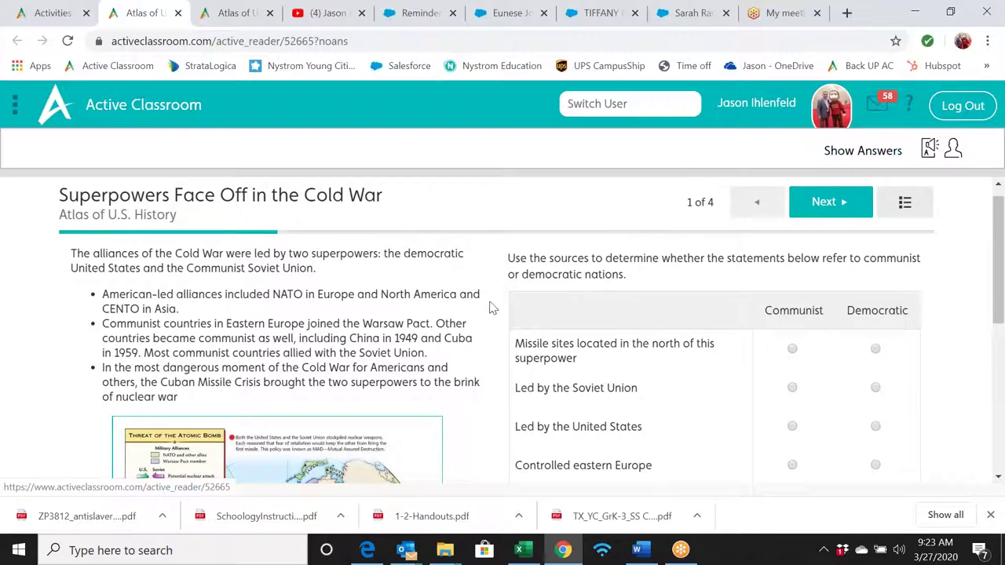
scroll(488, 307, "down", 3)
scroll(488, 307, "up", 1)
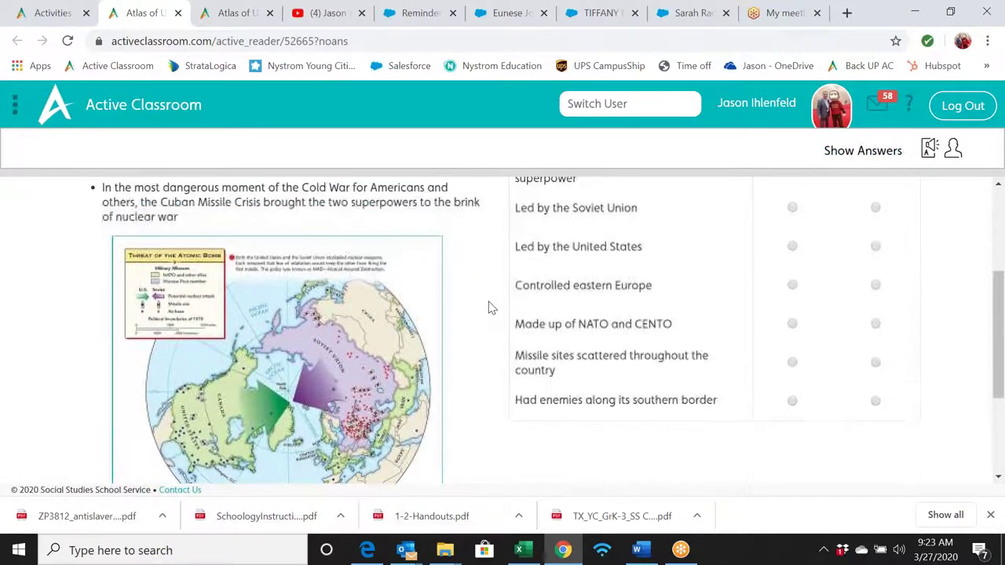
left_click(792, 247)
left_click(875, 286)
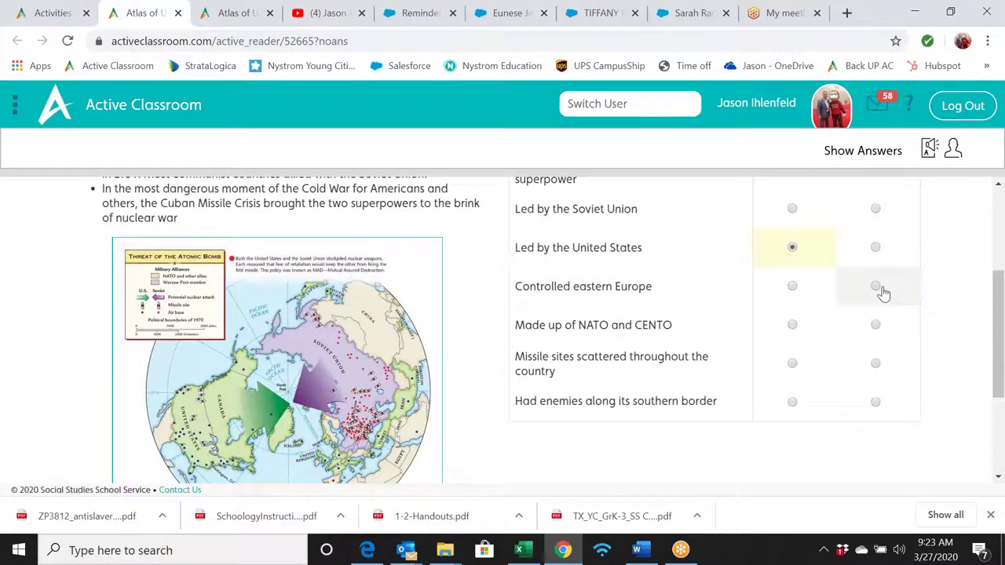
scroll(726, 265, "up", 3)
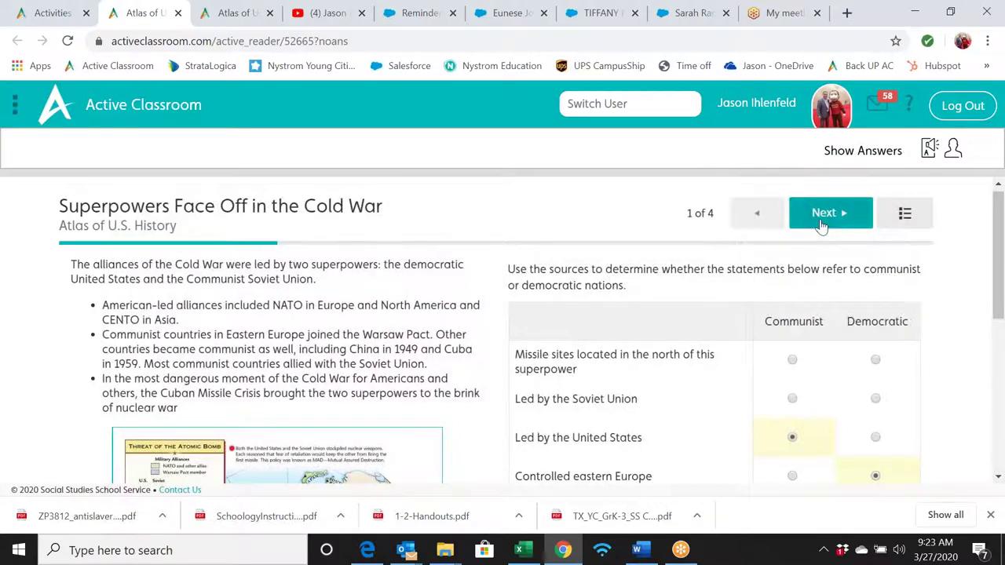
left_click(825, 217)
- Fill the blanks with Eastern, West and Warsaw Pact, then advance to page 3 of 4
scroll(390, 351, "down", 1)
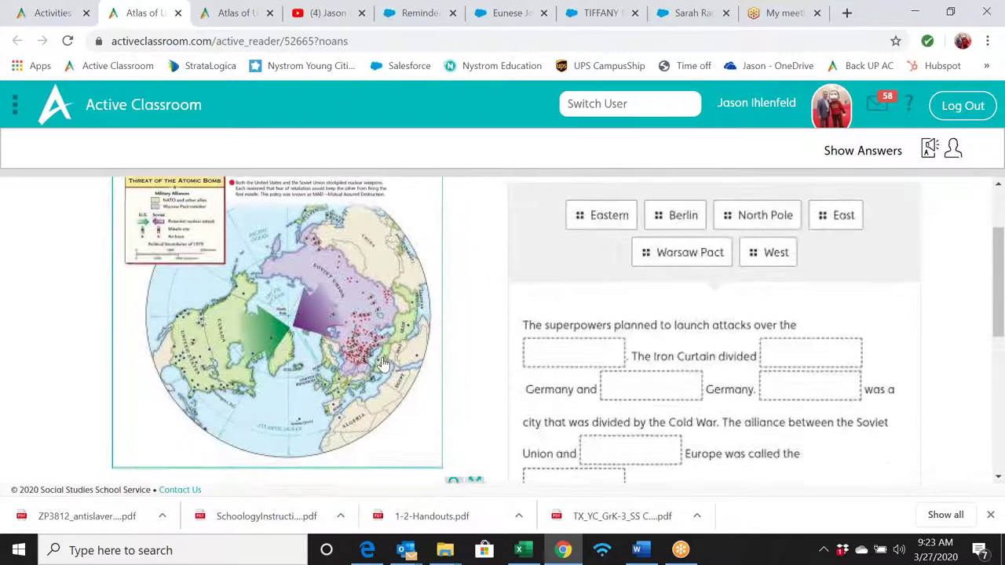
left_click_drag(609, 217, 575, 354)
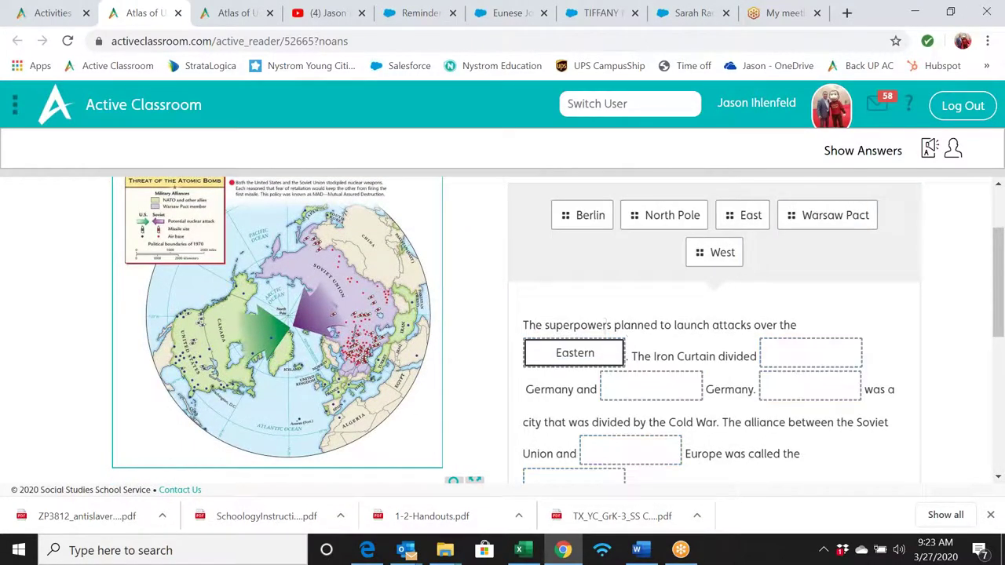
left_click_drag(714, 252, 652, 385)
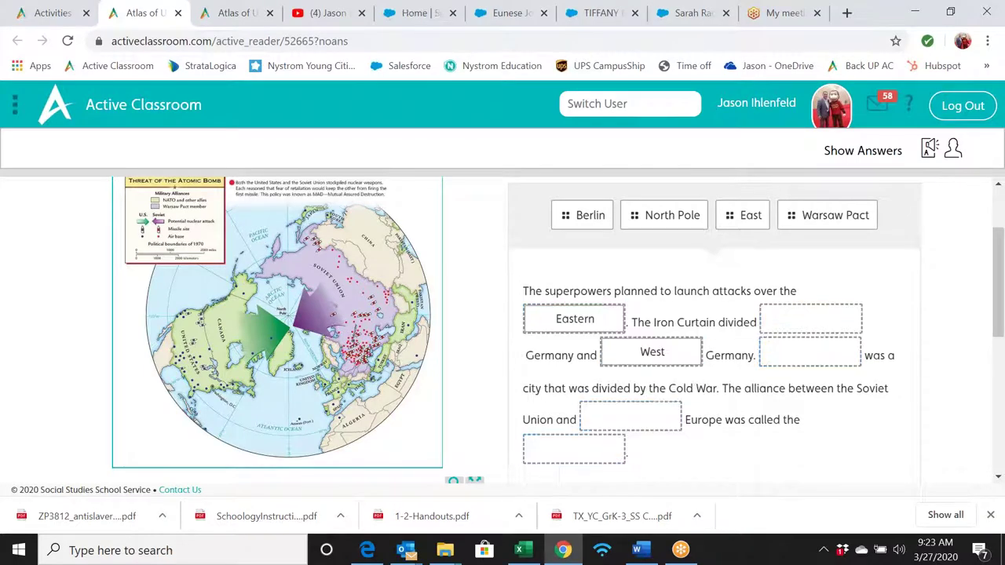
left_click_drag(828, 213, 809, 435)
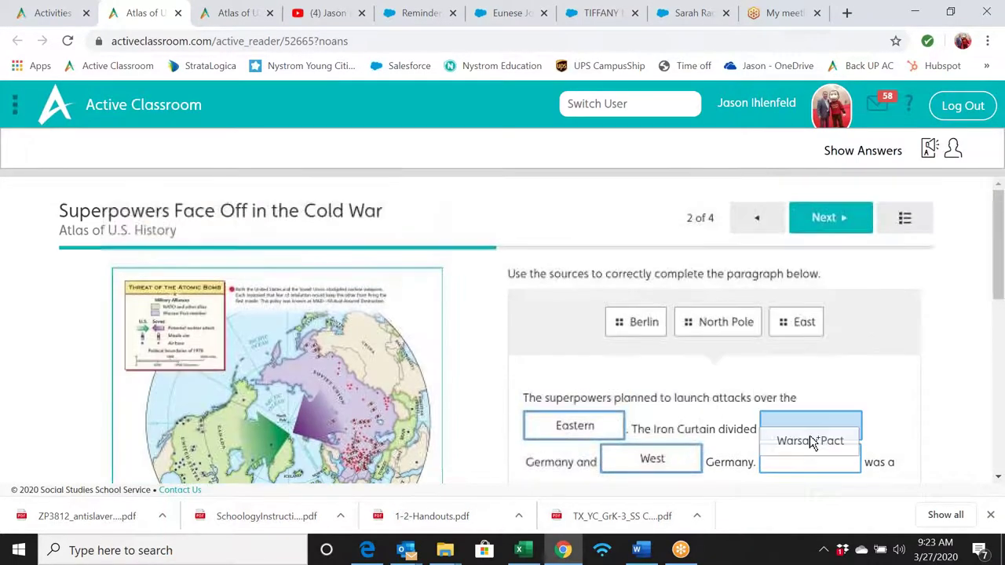
scroll(616, 380, "down", 6)
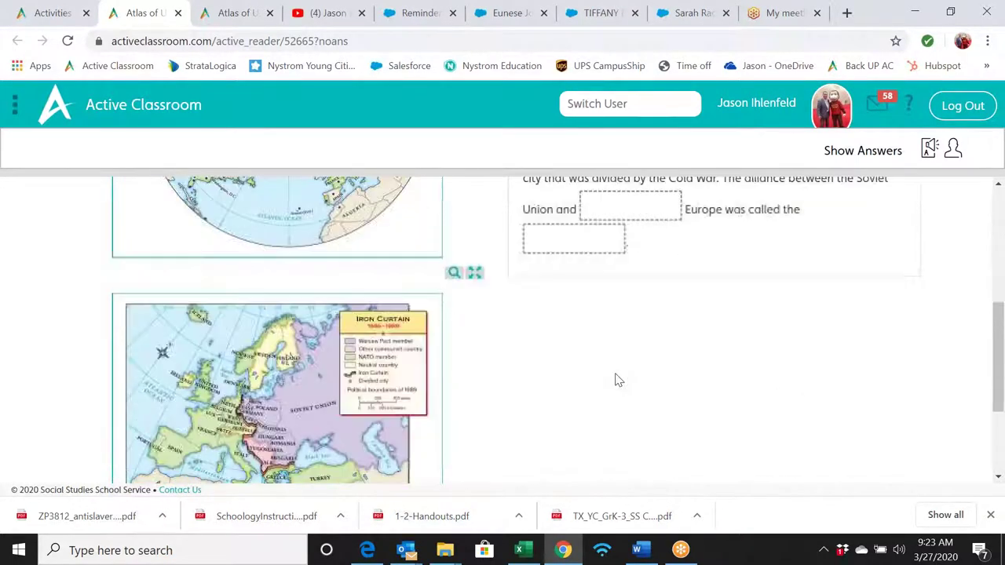
scroll(616, 380, "up", 6)
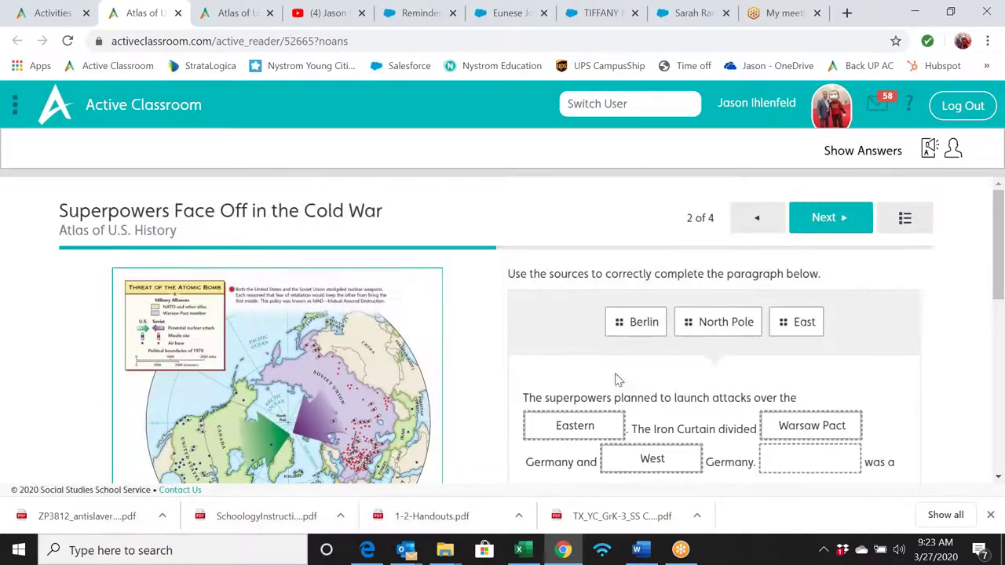
left_click(838, 223)
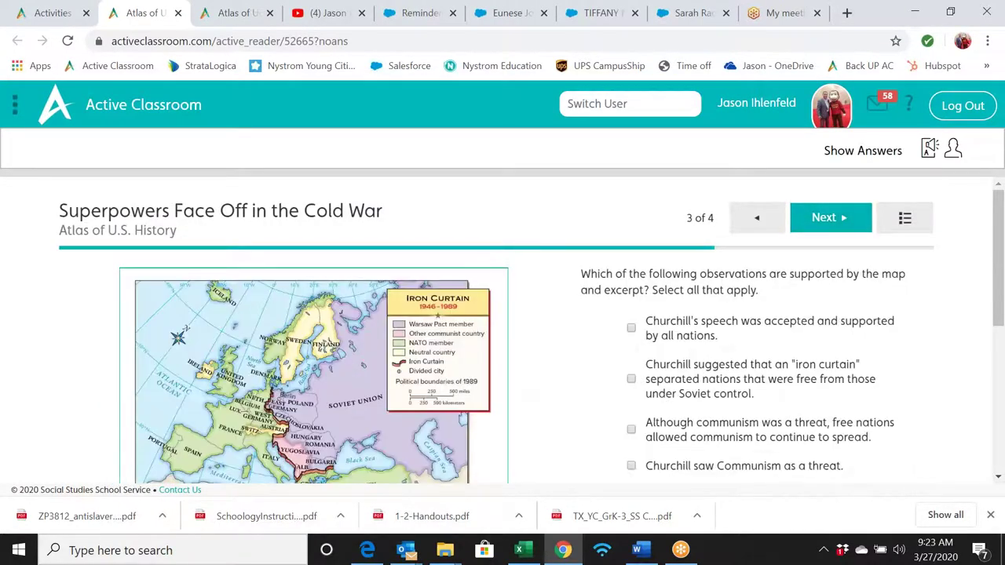
- Review page 3 and continue to the next item despite unanswered questions
scroll(510, 316, "down", 1)
scroll(510, 316, "down", 1)
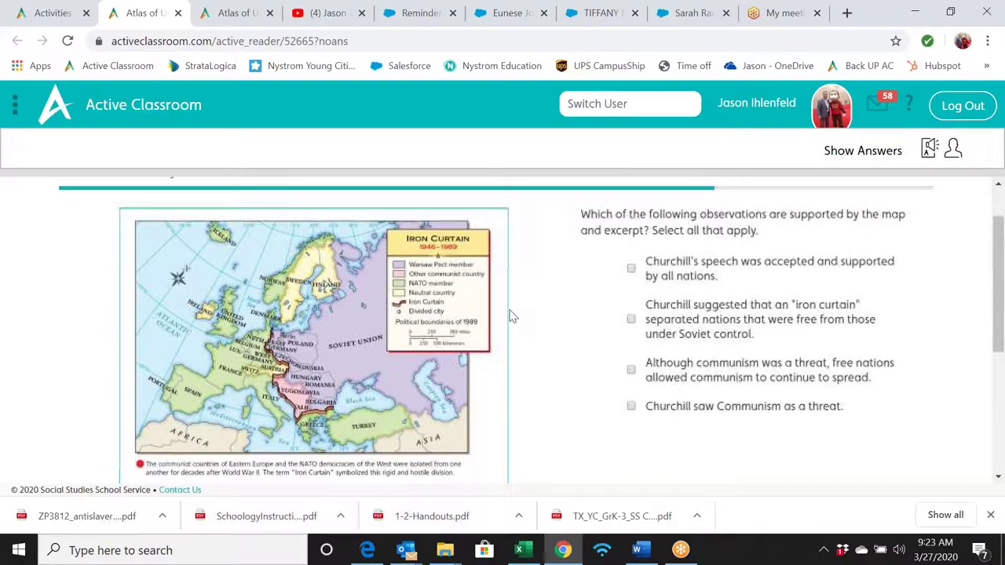
scroll(510, 317, "down", 1)
scroll(510, 317, "up", 2)
scroll(510, 316, "down", 3)
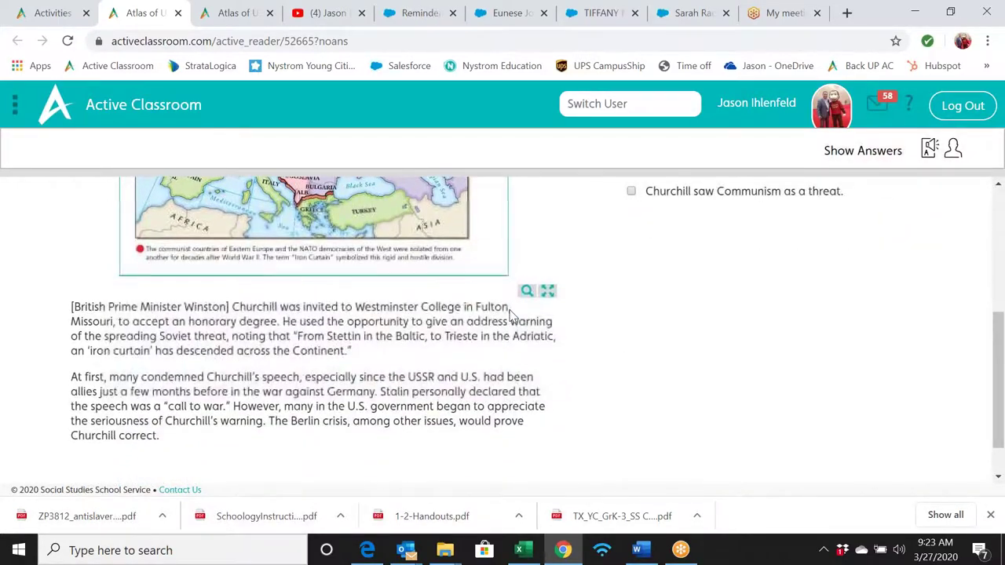
scroll(510, 316, "up", 2)
scroll(510, 316, "down", 2)
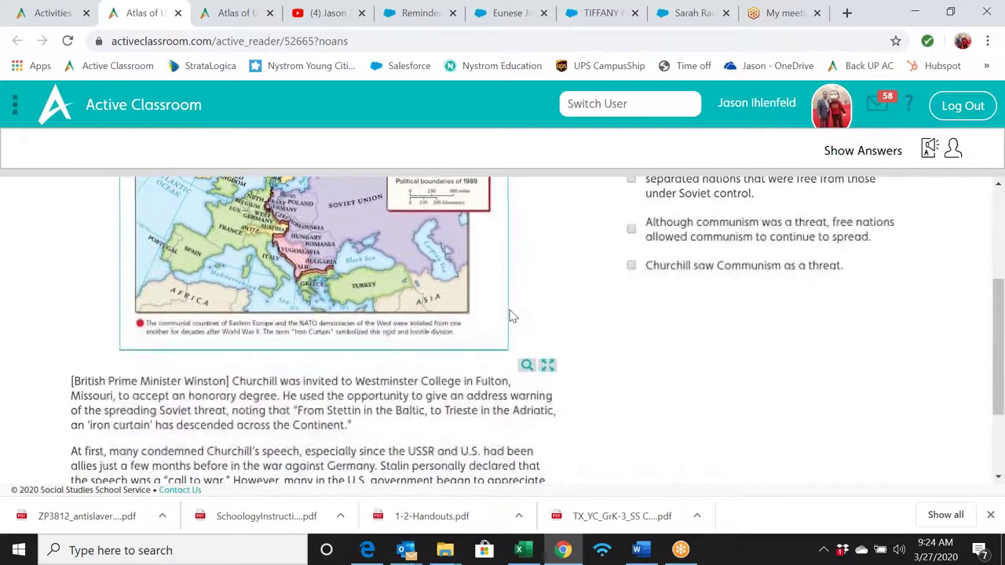
scroll(510, 316, "up", 1)
scroll(510, 316, "down", 1)
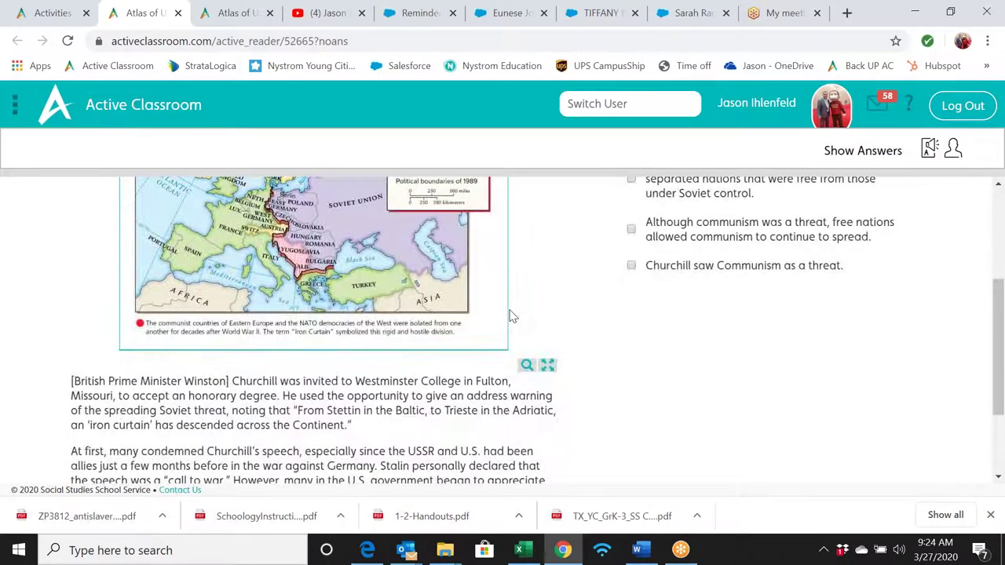
scroll(511, 316, "down", 3)
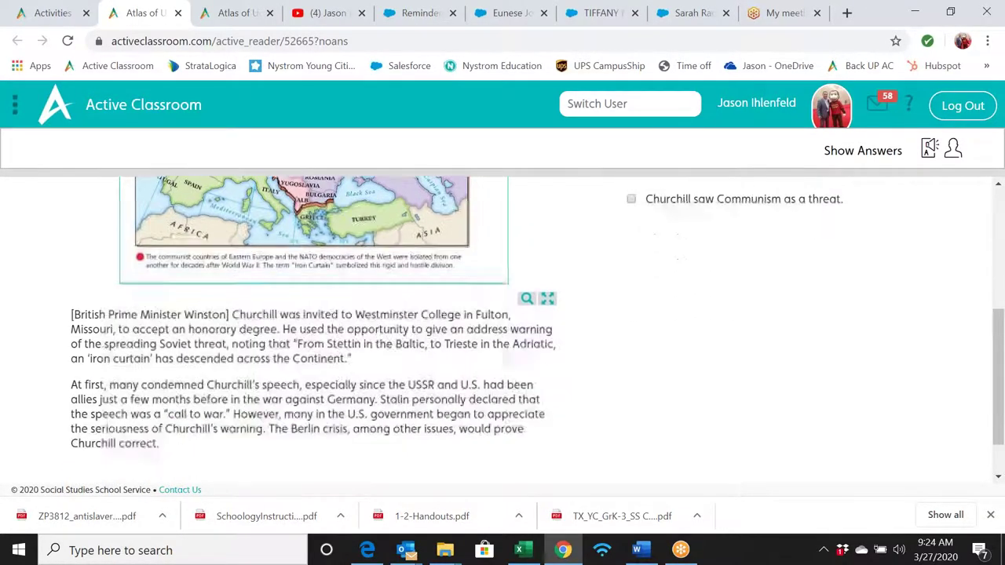
scroll(510, 317, "up", 5)
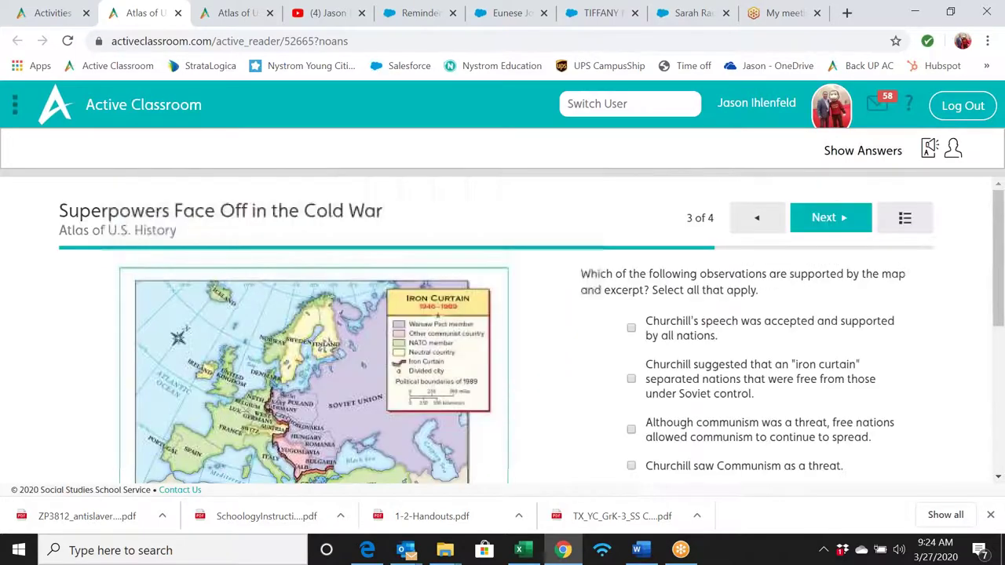
left_click(823, 217)
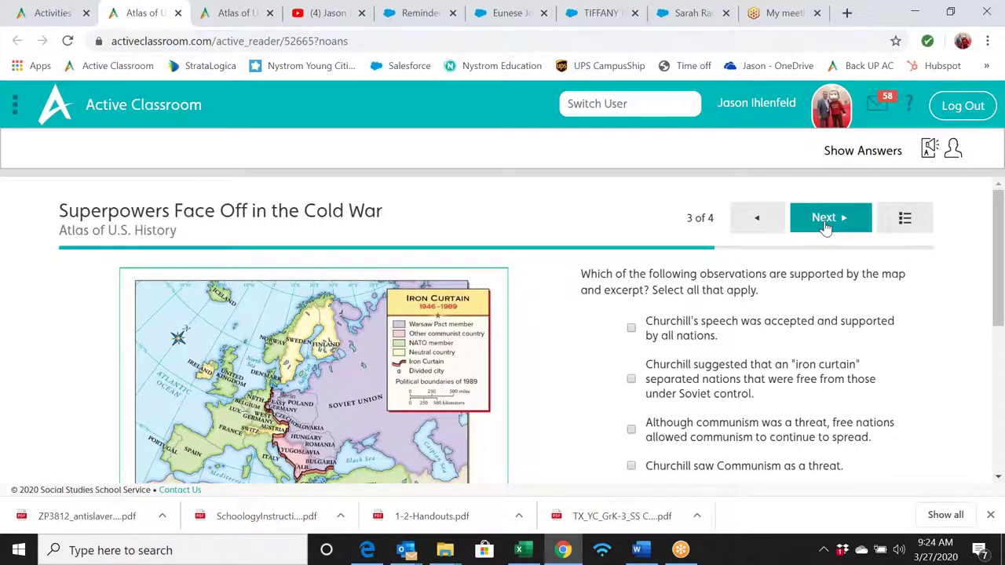
left_click(698, 352)
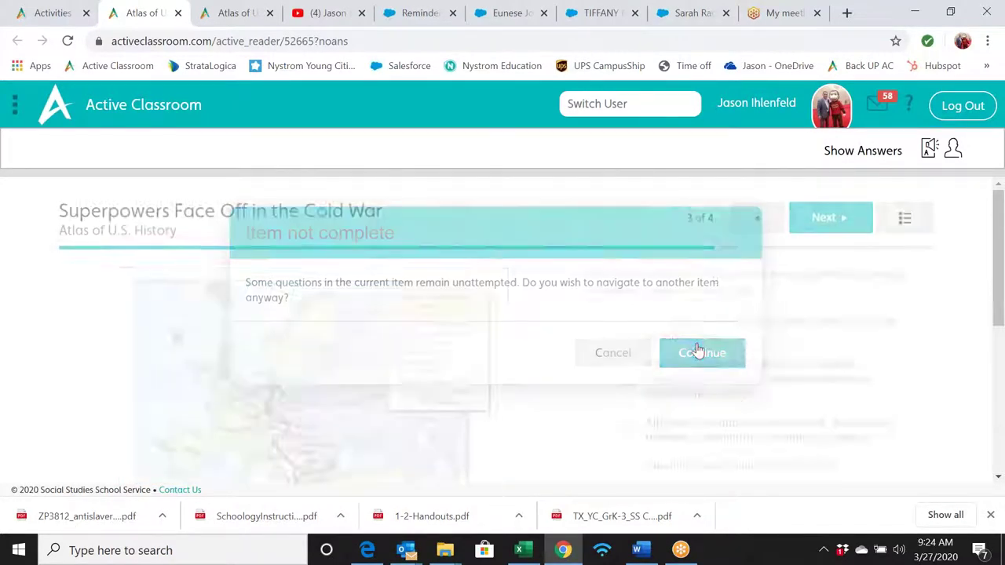
- Turn on read-aloud for the Cuban blockade question
scroll(599, 363, "down", 4)
scroll(600, 362, "down", 3)
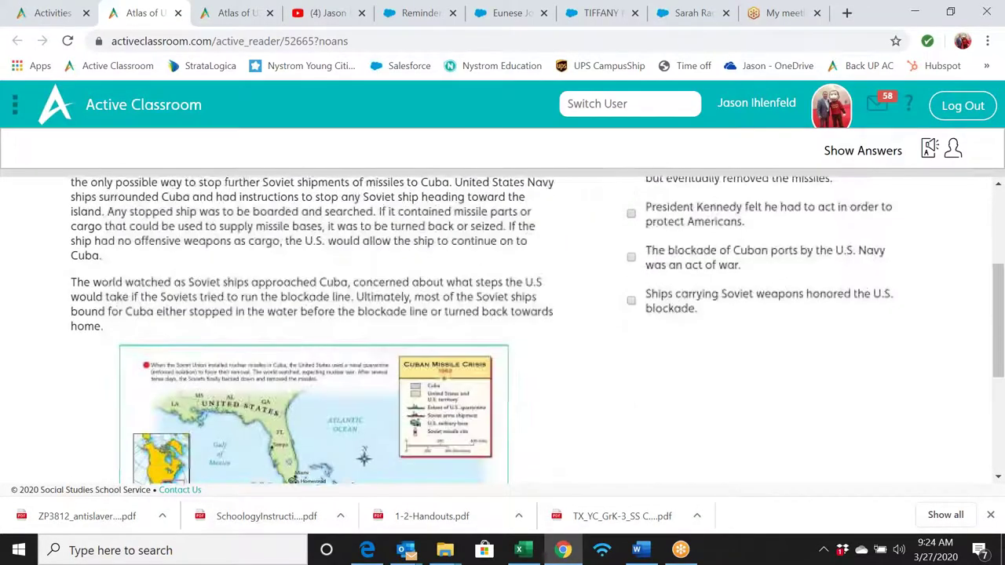
scroll(599, 362, "up", 4)
left_click(929, 148)
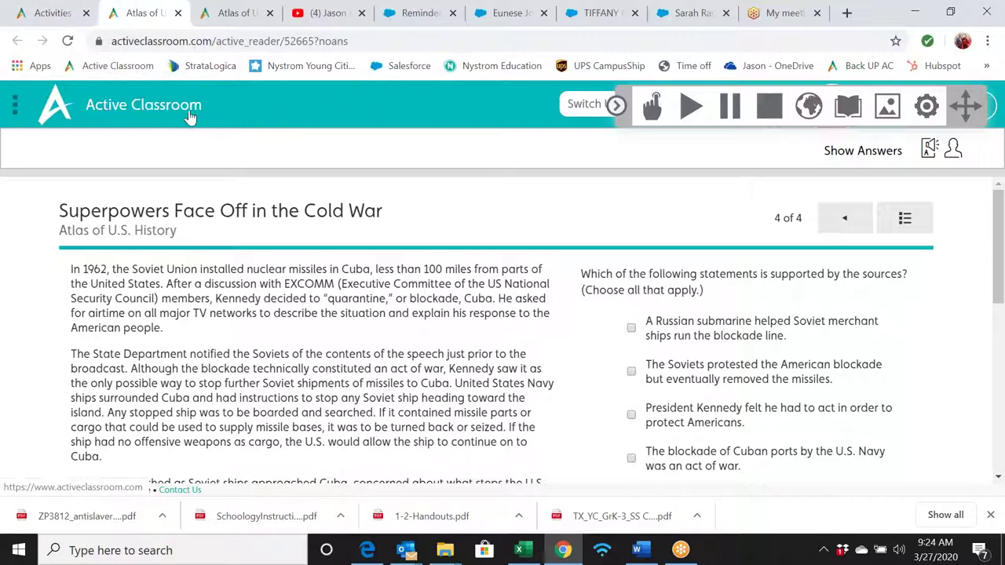
- Return to the activities library, clear the superpowers search, and show State Content Standards correlations
left_click(143, 81)
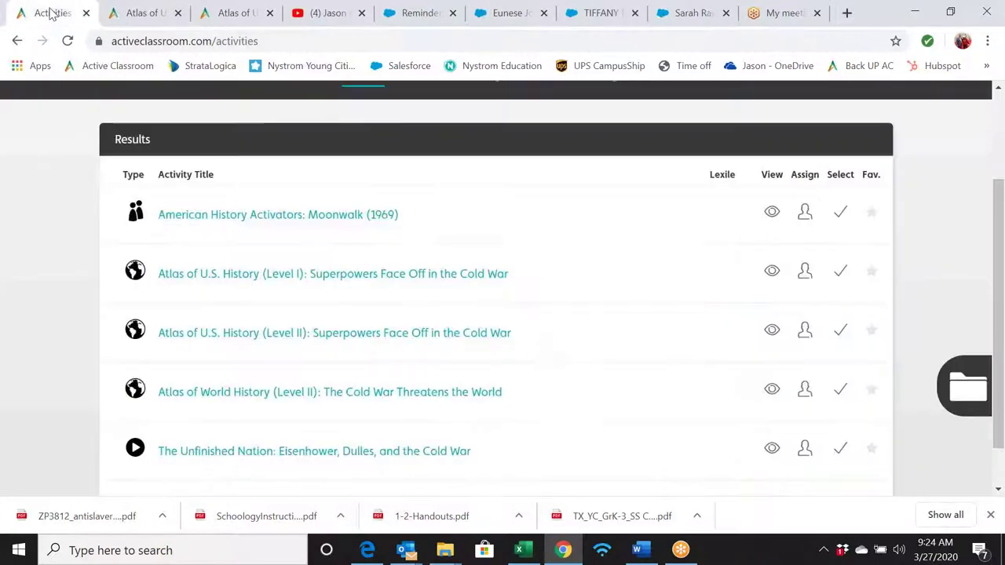
scroll(556, 183, "up", 2)
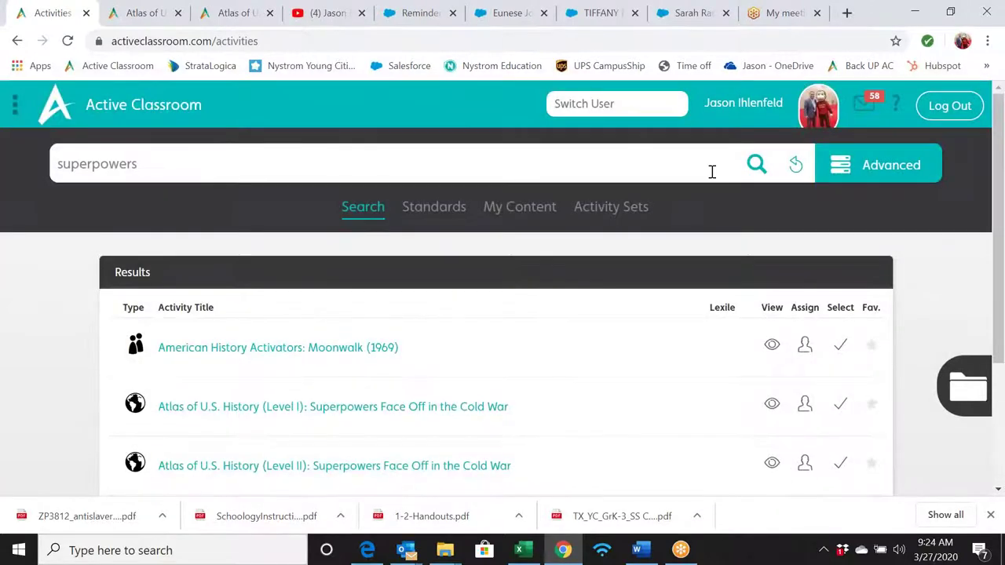
left_click(795, 163)
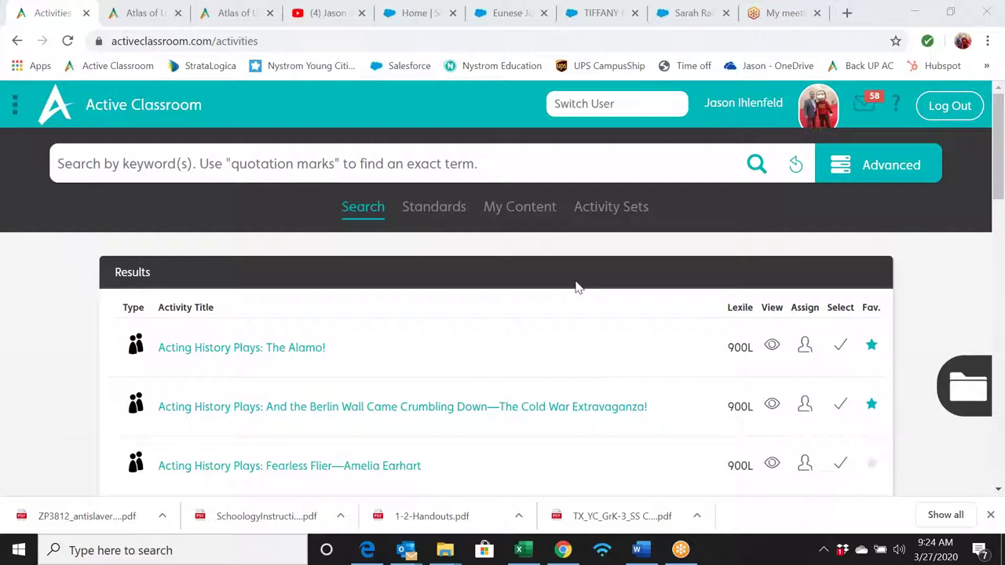
left_click(444, 206)
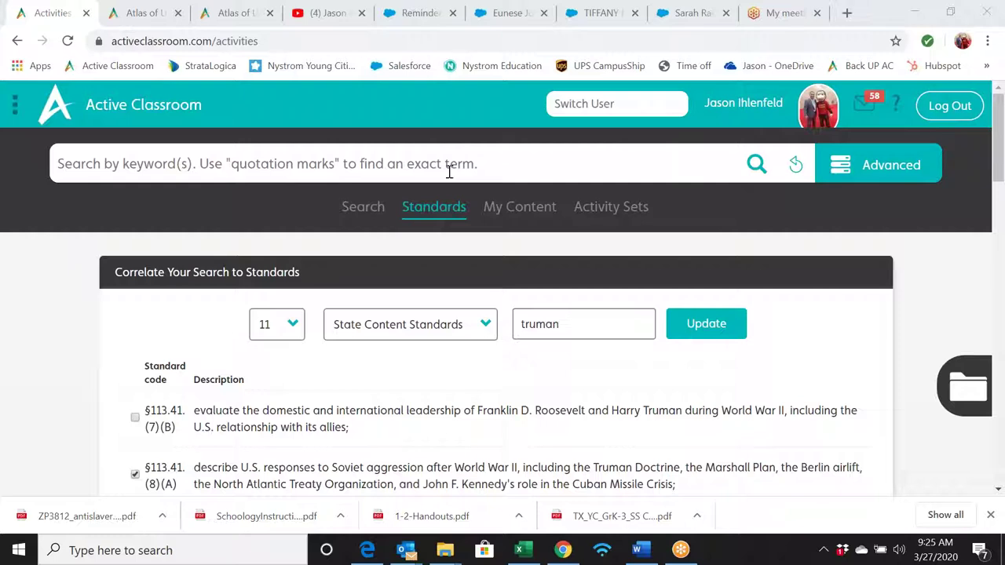
- Return to keyword search, glance at the advanced subject filter, and enter 'new de' as the keyword
left_click(352, 208)
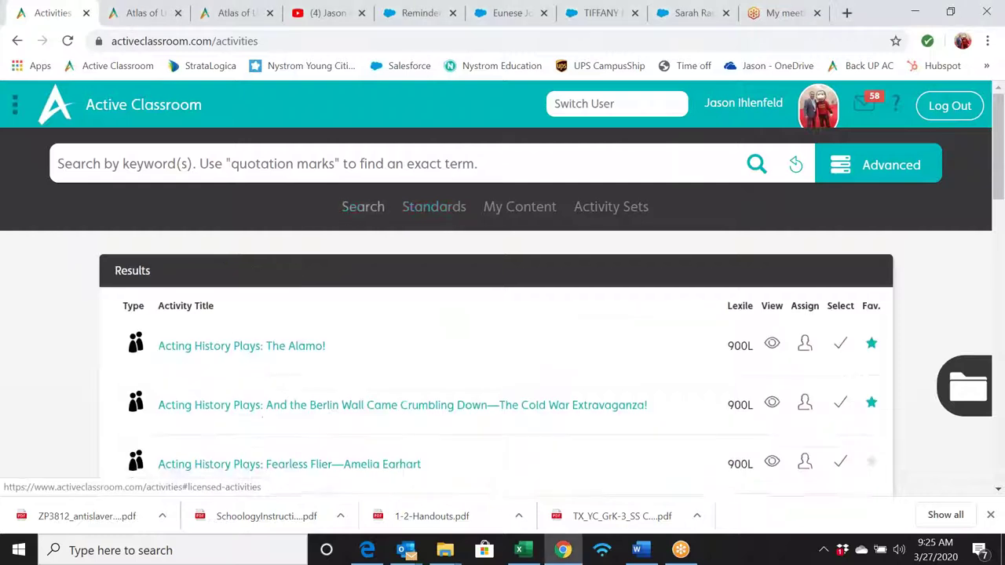
left_click(848, 165)
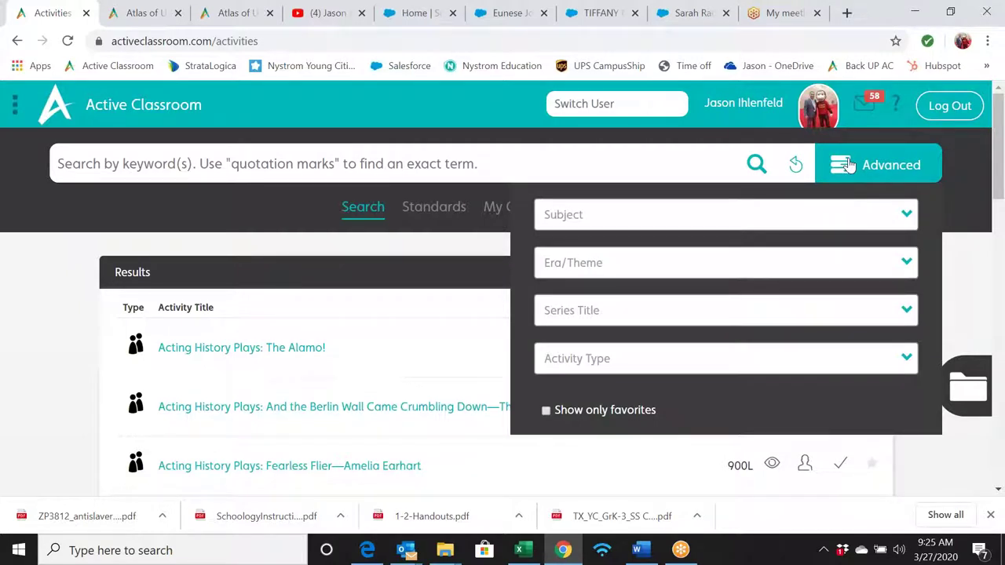
left_click(888, 213)
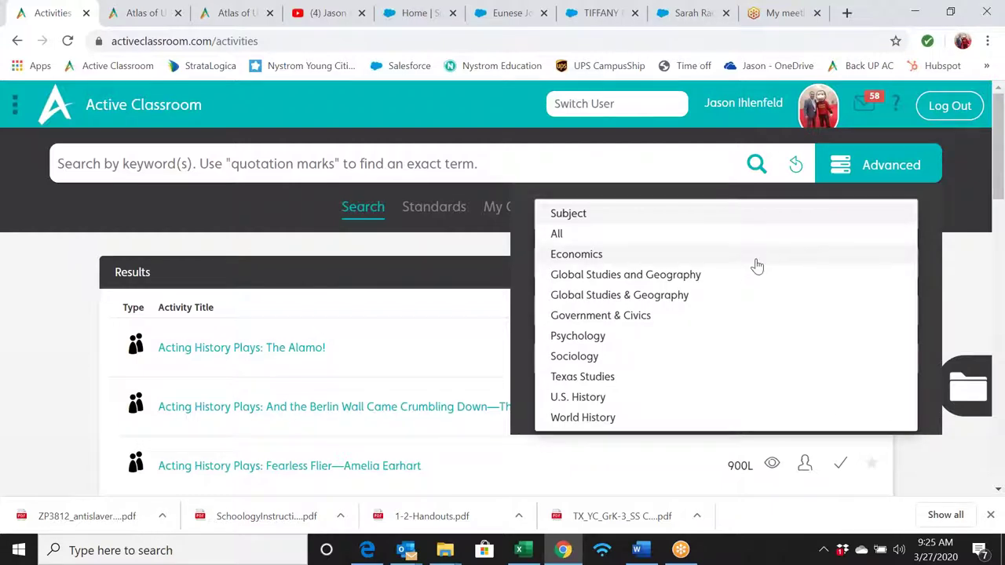
left_click(657, 165)
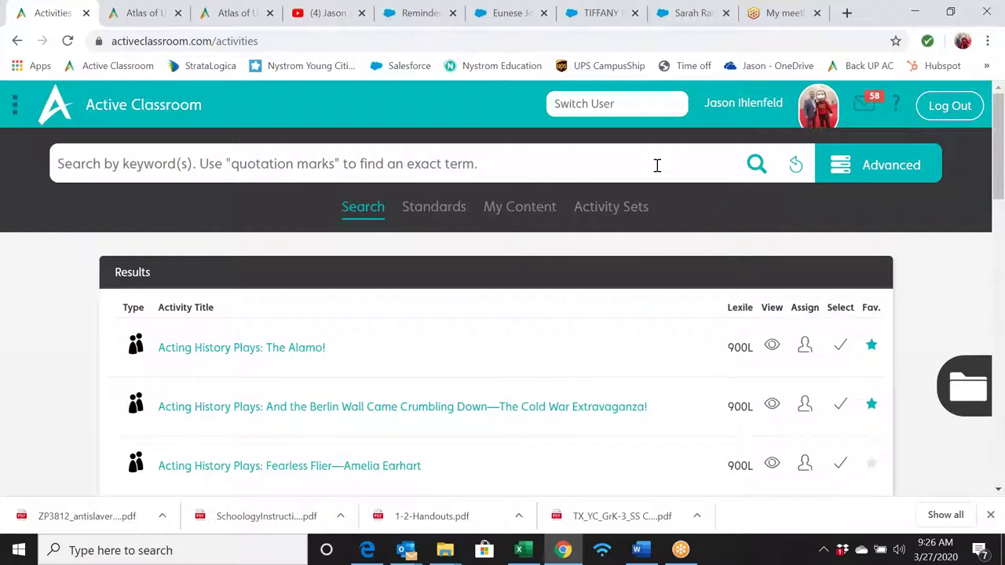
type("new de")
- Filter the search to Mapping activities and the Psychology subject, then reset all filters
left_click(836, 174)
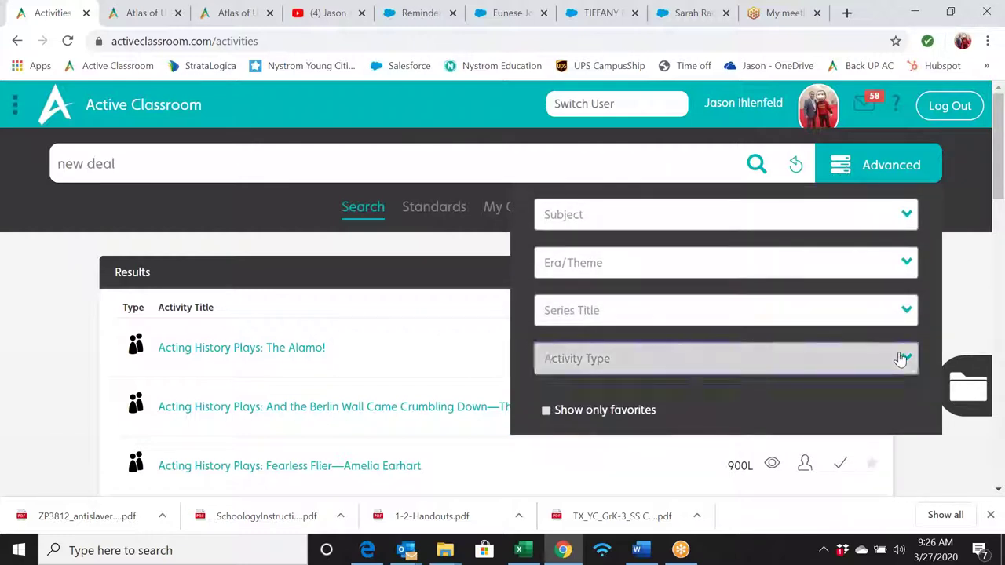
left_click(902, 358)
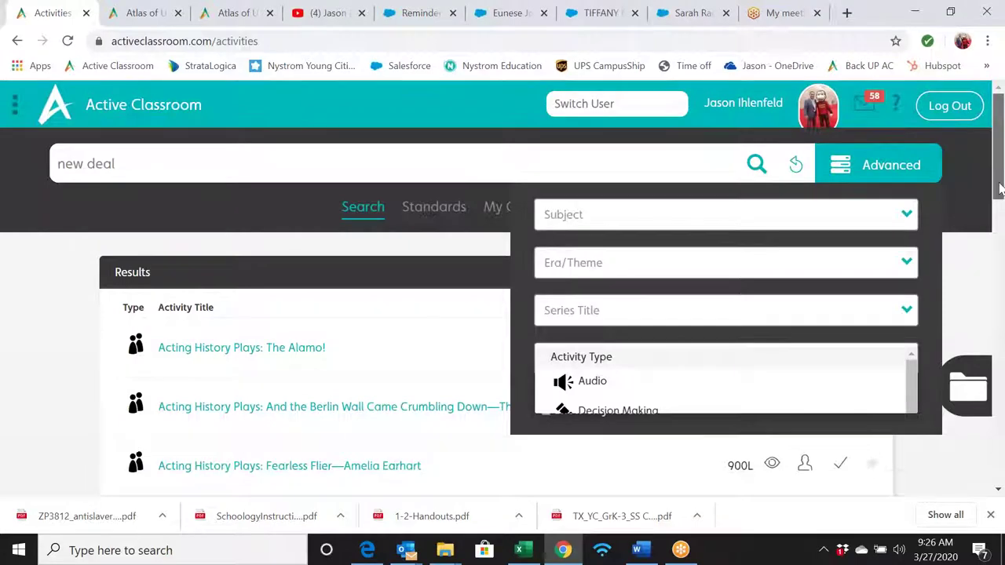
scroll(1000, 204, "down", 3)
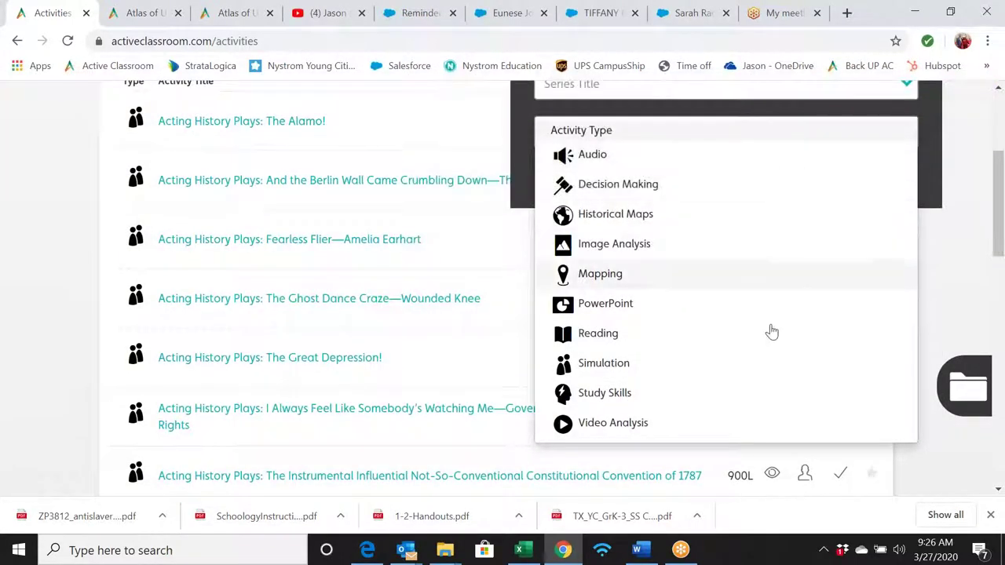
left_click(754, 278)
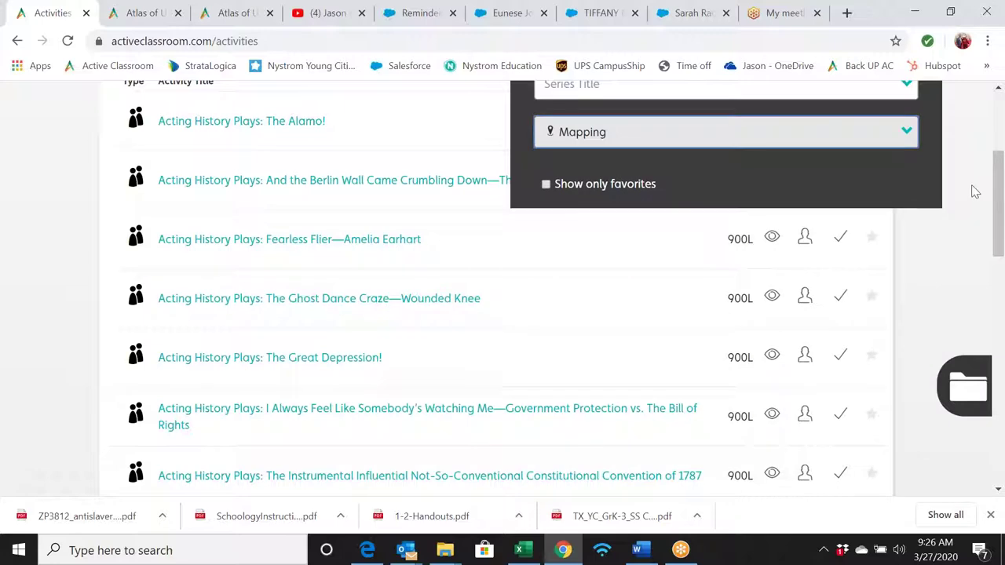
scroll(970, 191, "up", 3)
left_click(904, 207)
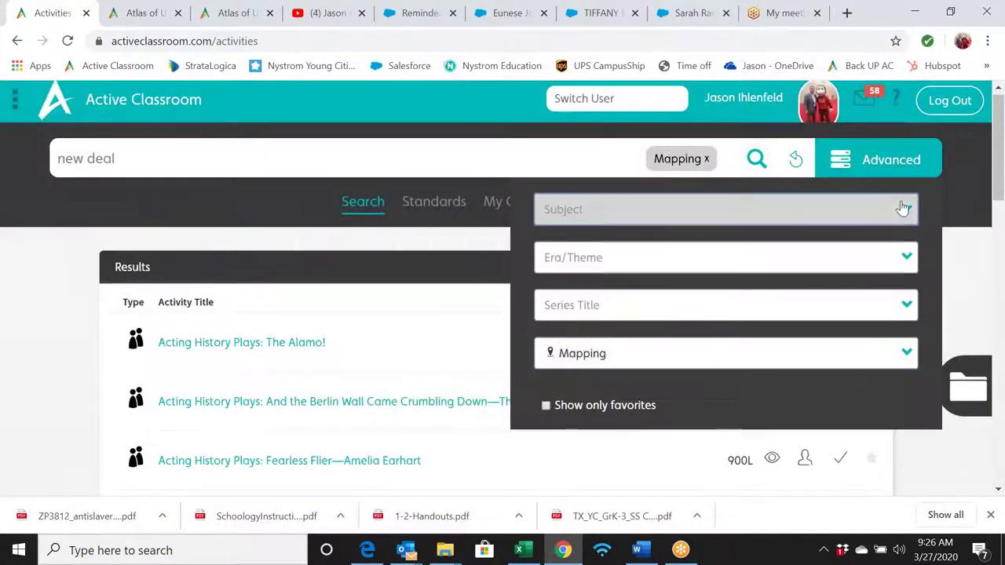
left_click(784, 338)
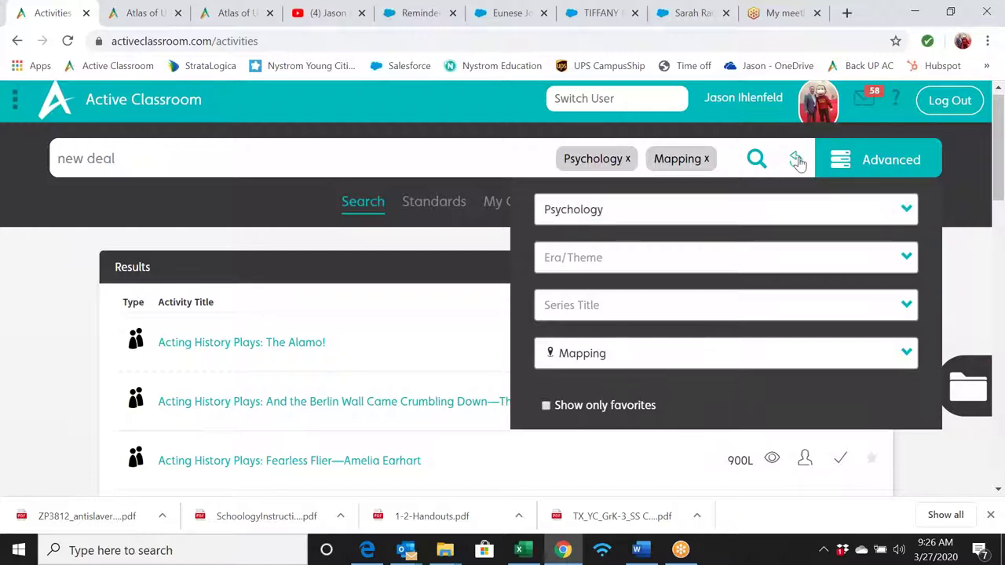
left_click(795, 160)
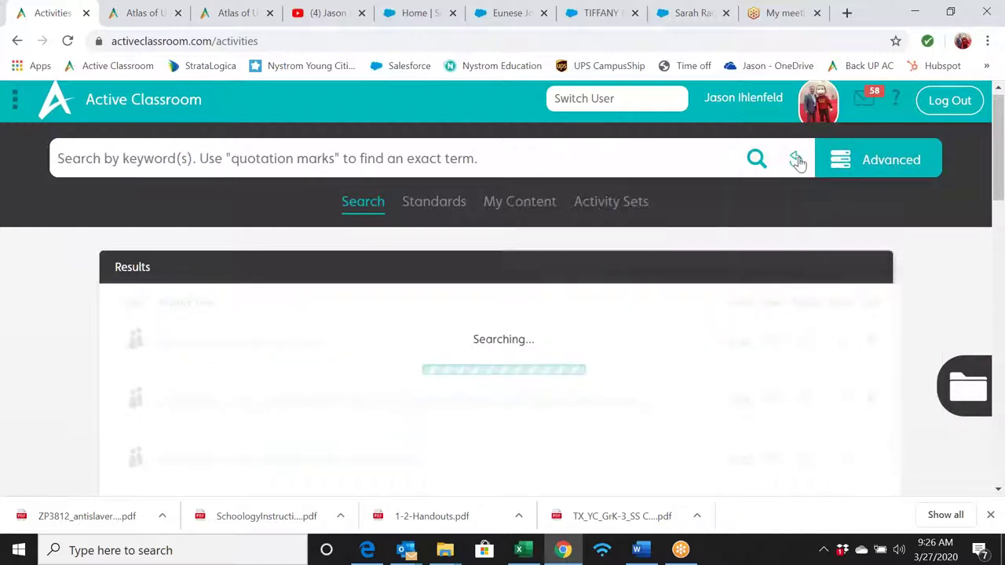
- Open the advanced filters and scroll through the Series Title dropdown entries
left_click(866, 161)
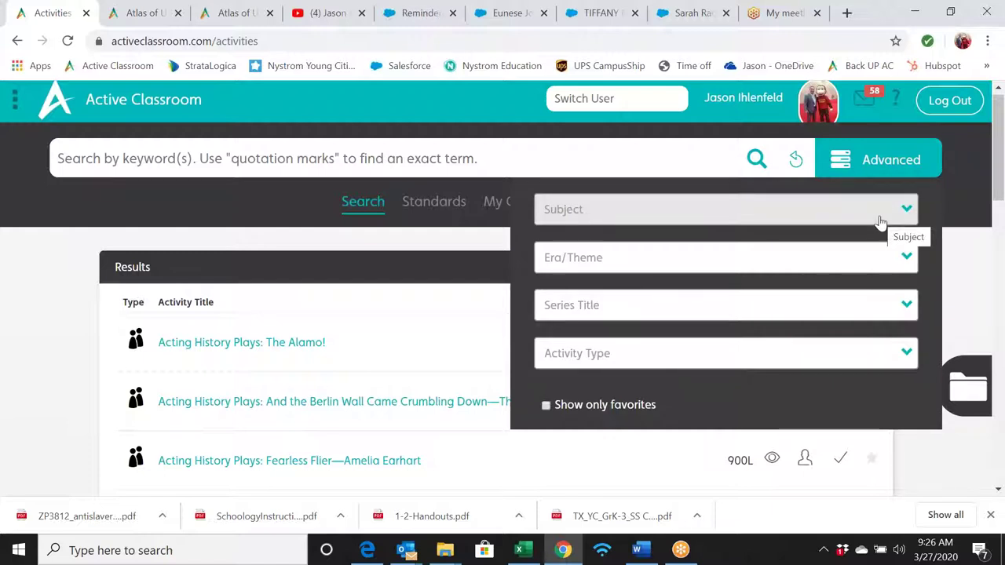
left_click(893, 308)
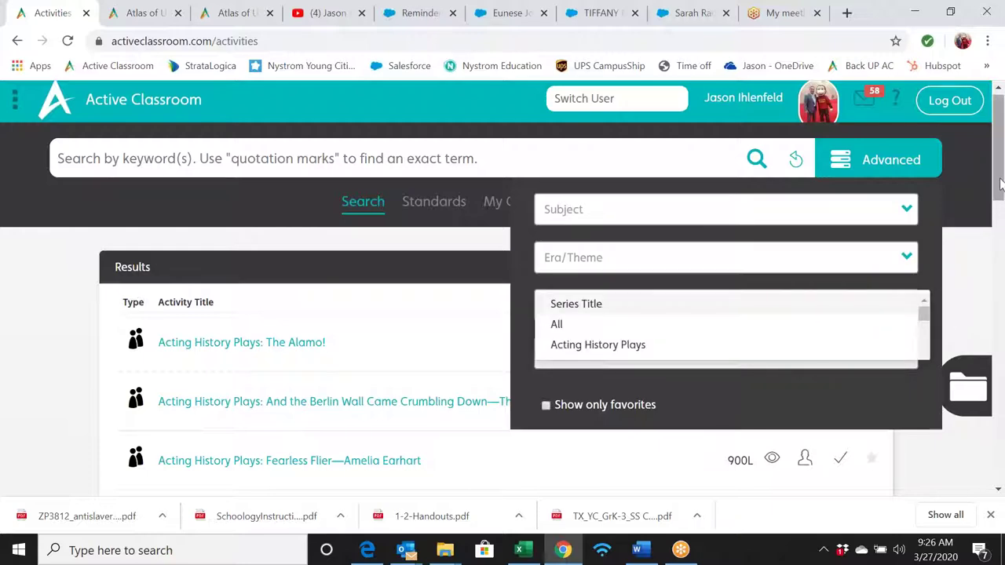
left_click_drag(999, 184, 1000, 231)
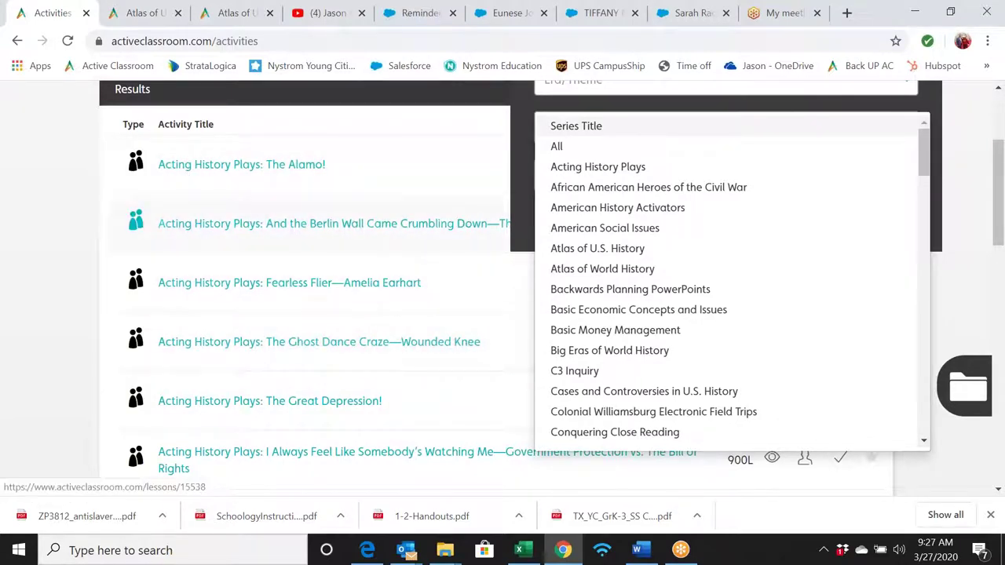
scroll(354, 307, "down", 10)
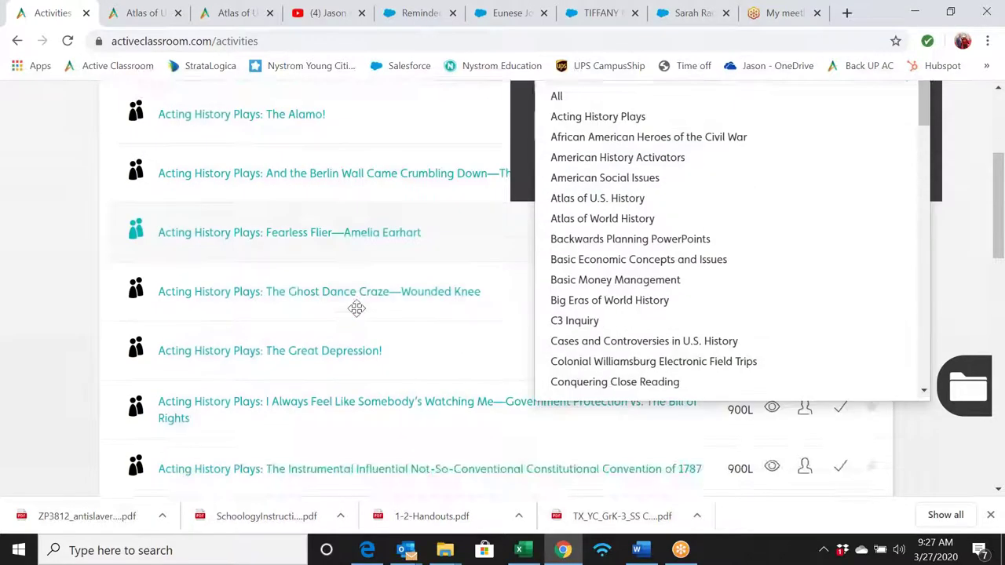
scroll(354, 298, "down", 5)
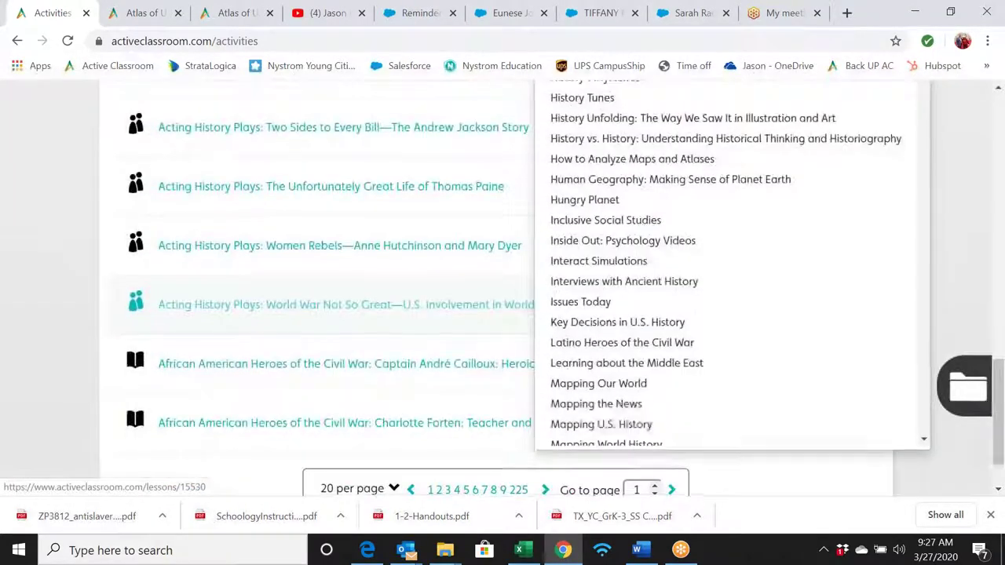
scroll(391, 270, "up", 7)
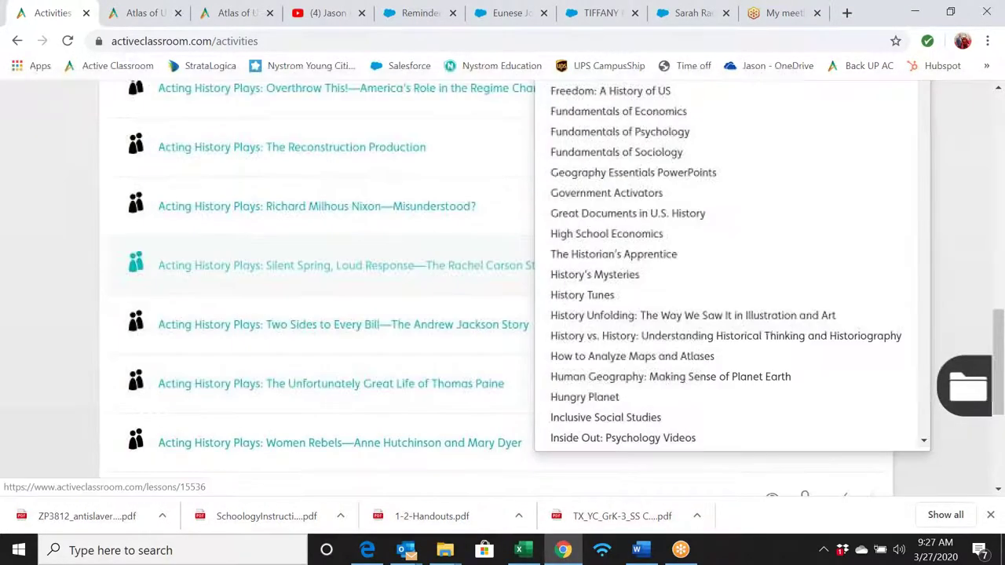
scroll(390, 275, "up", 6)
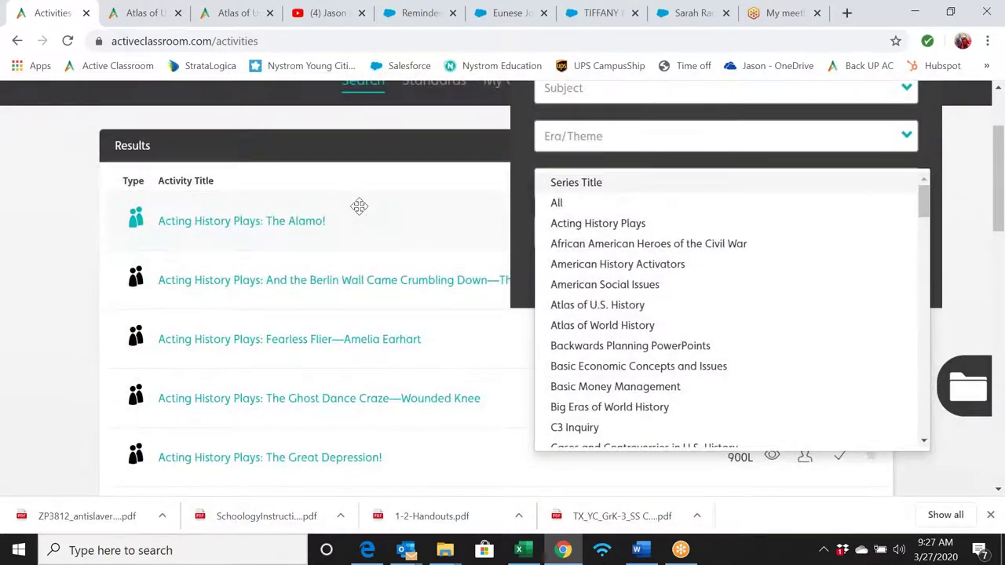
- Enter 'new deal' as the keyword search and browse the results
scroll(388, 203, "up", 2)
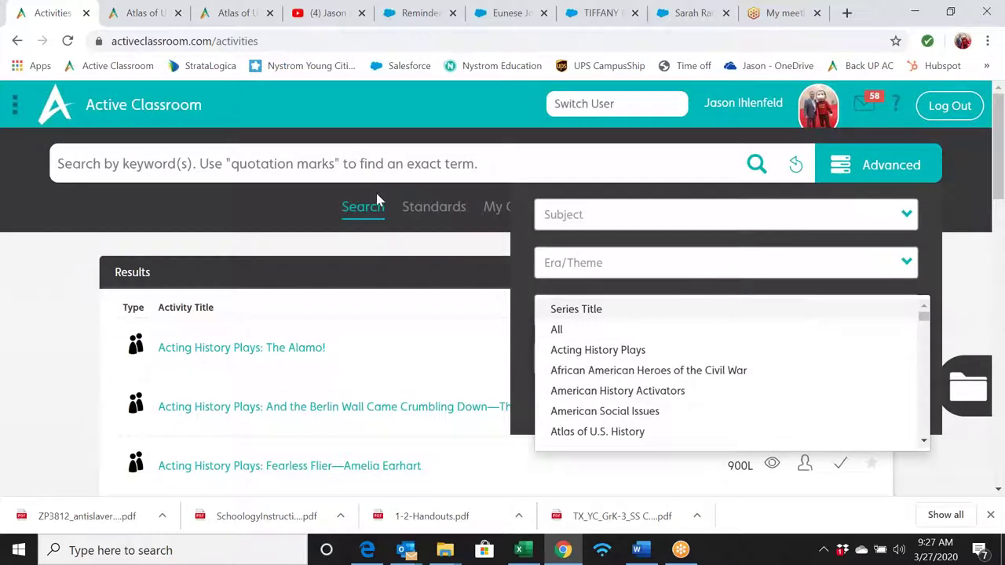
left_click(351, 157)
type("ne")
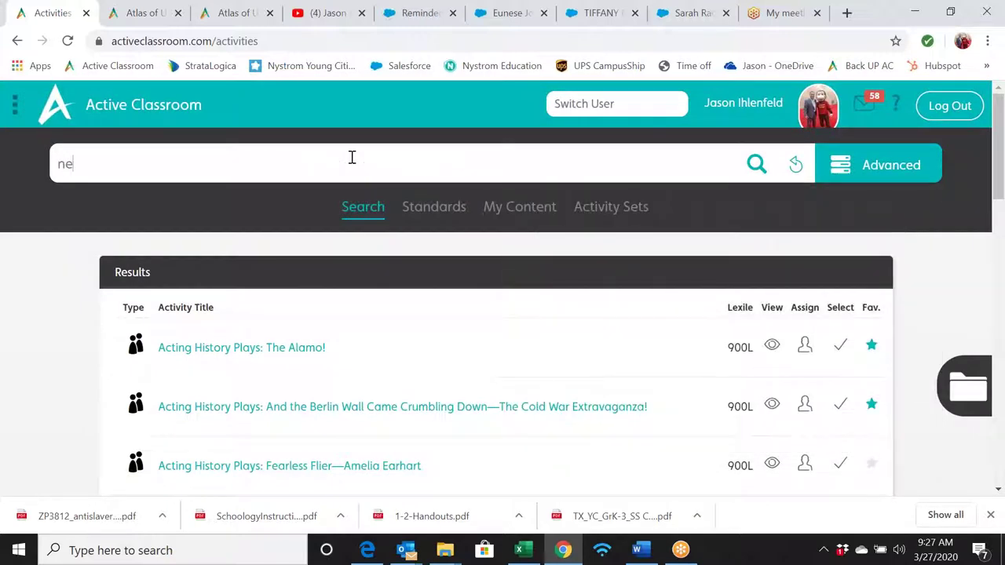
type("w deal")
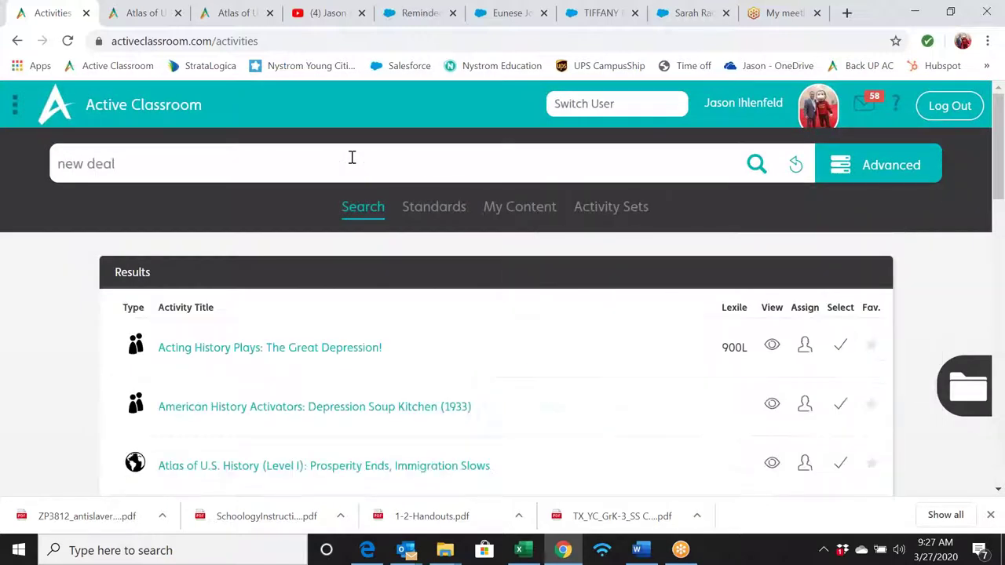
scroll(424, 348, "down", 5)
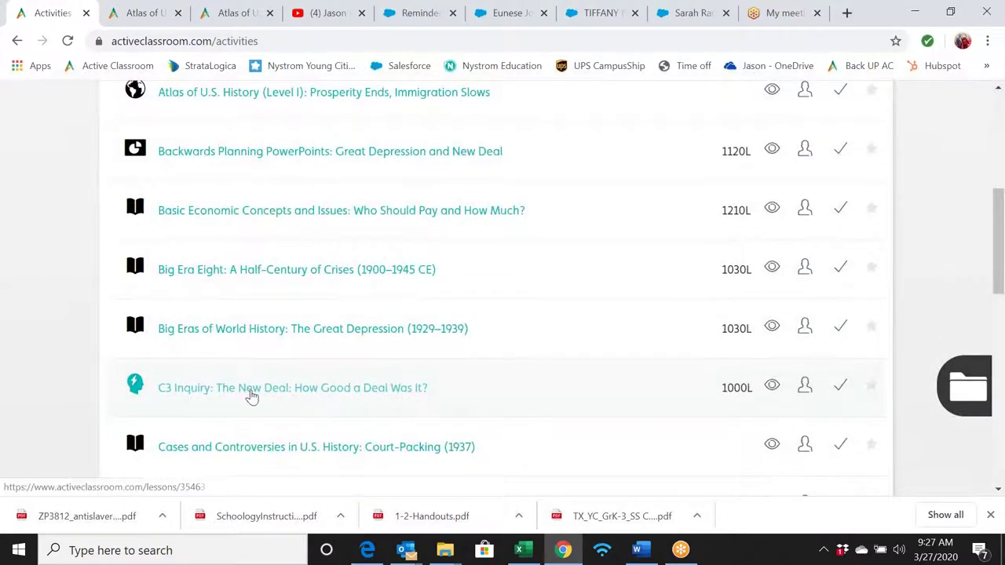
middle_click(675, 358)
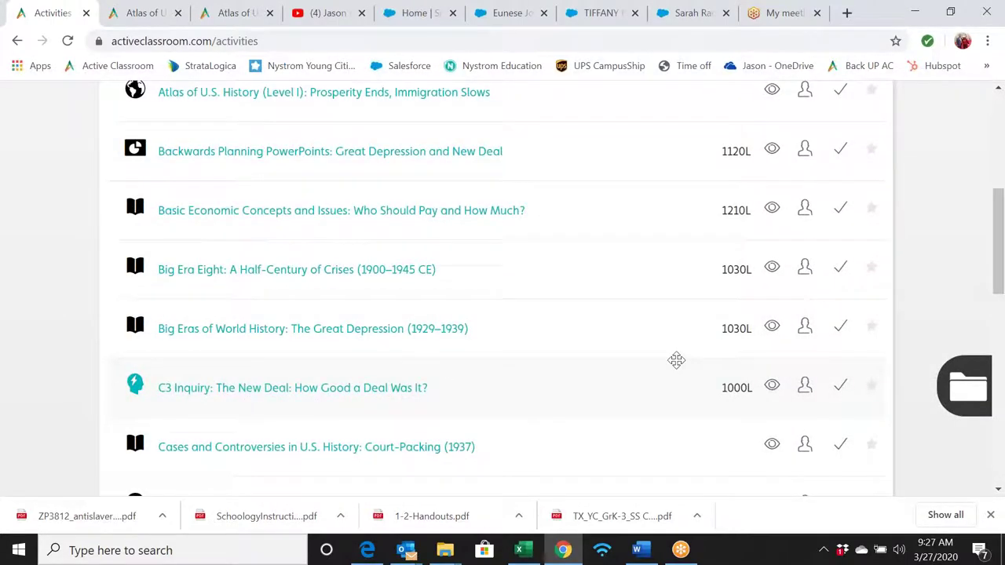
scroll(675, 359, "up", 4)
scroll(673, 359, "up", 1)
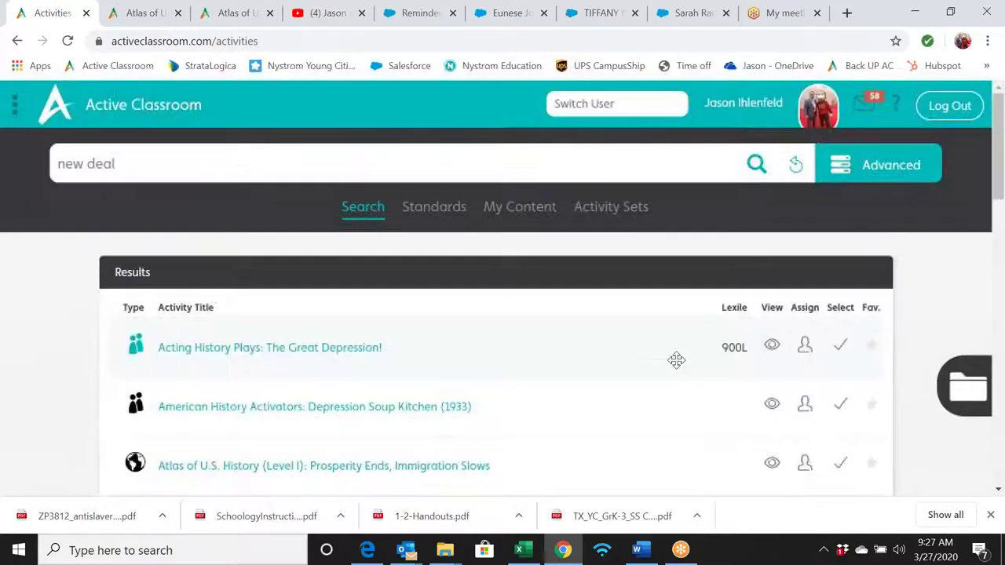
- Clear the keyword, filter the library to the C3 Inquiry series, and run the search
left_click(795, 165)
left_click(855, 167)
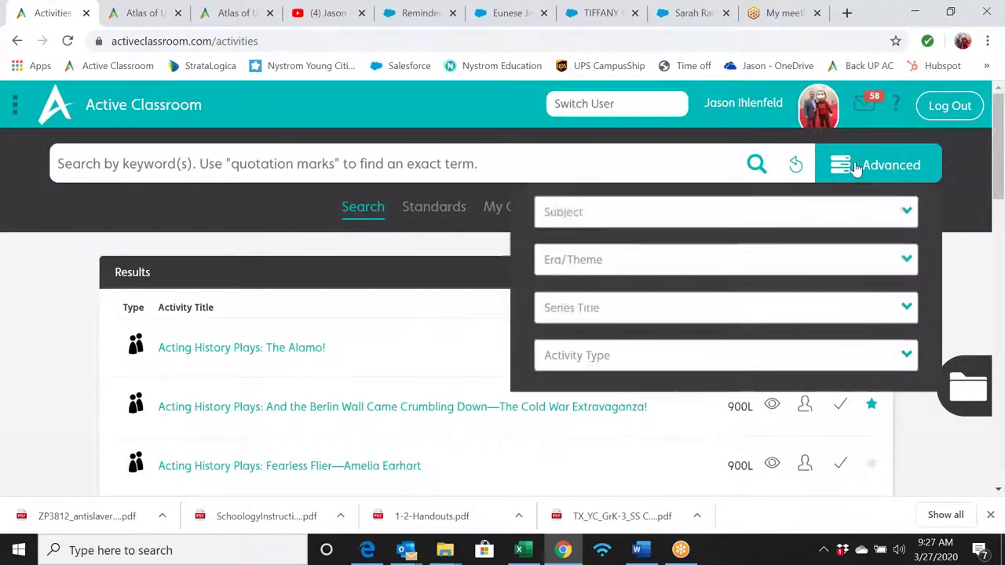
left_click(888, 313)
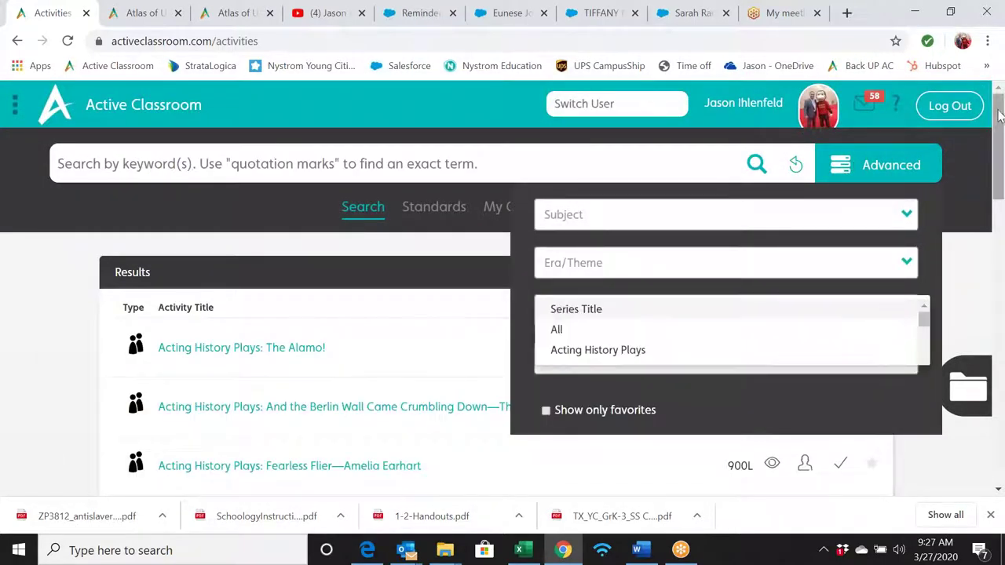
left_click_drag(998, 110, 995, 190)
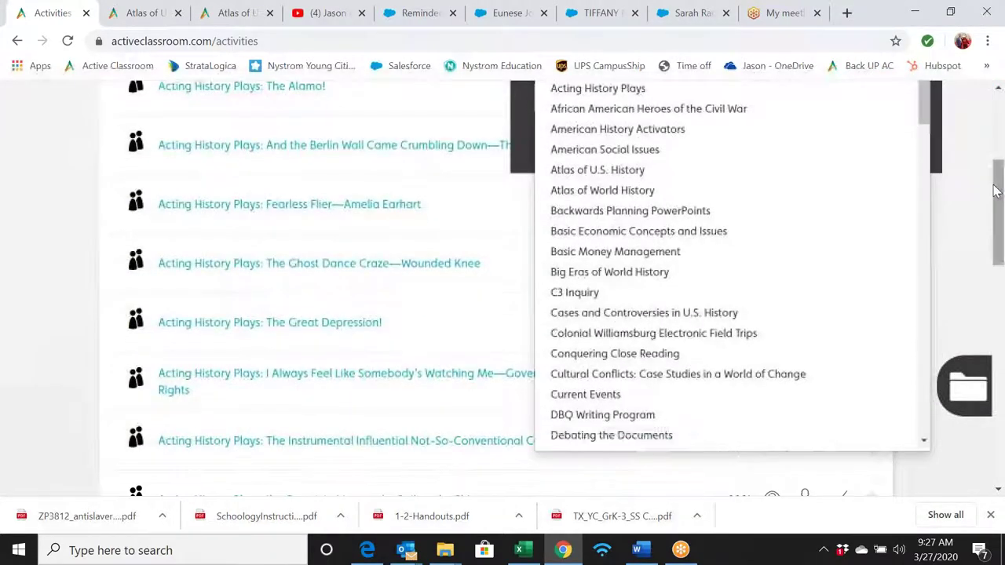
left_click(724, 294)
left_click(758, 144)
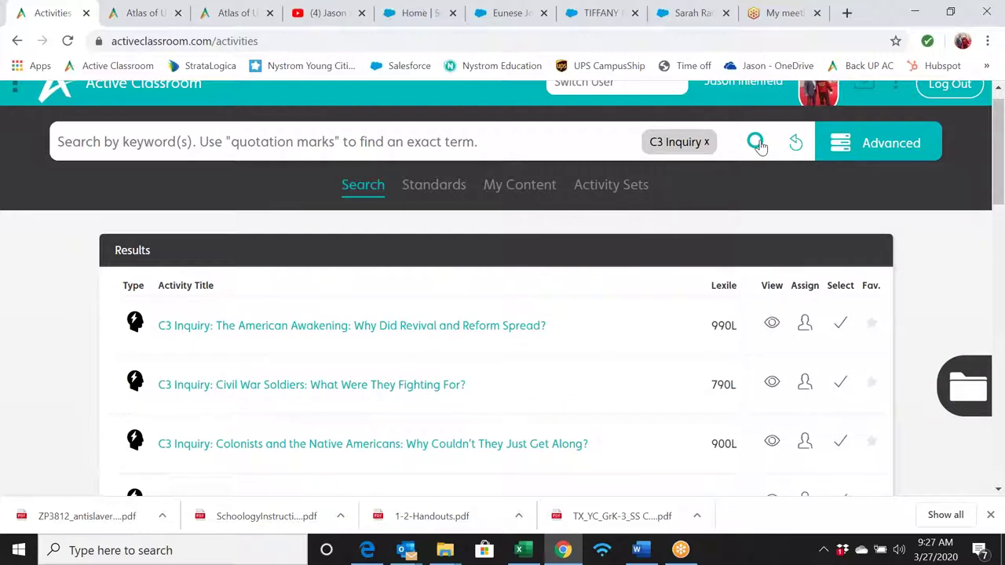
scroll(609, 345, "down", 15)
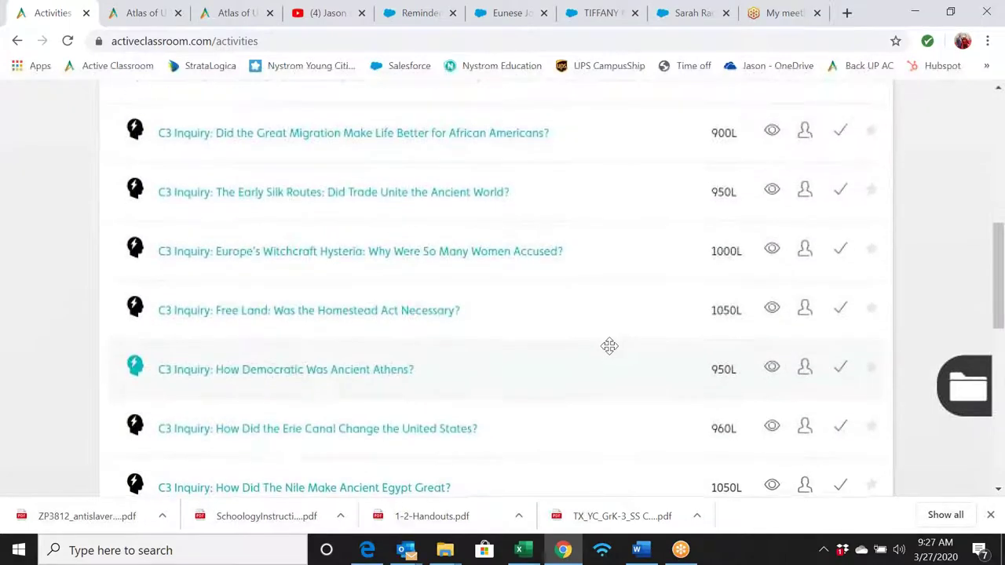
scroll(609, 346, "down", 3)
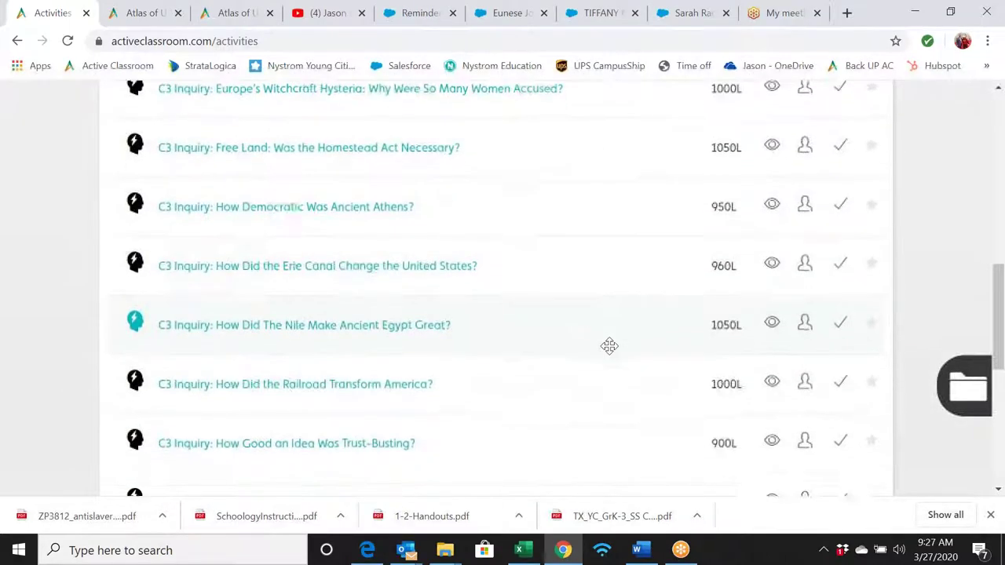
scroll(609, 345, "down", 1)
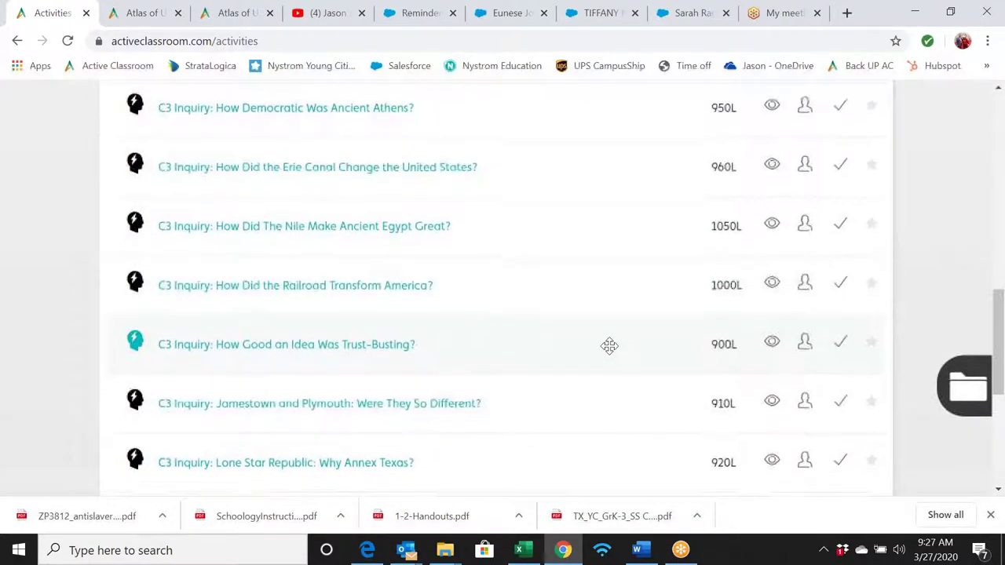
- Preview the Trust-Busting: How Good an Idea Was It? inquiry and scroll its article and section sidebar
left_click(772, 344)
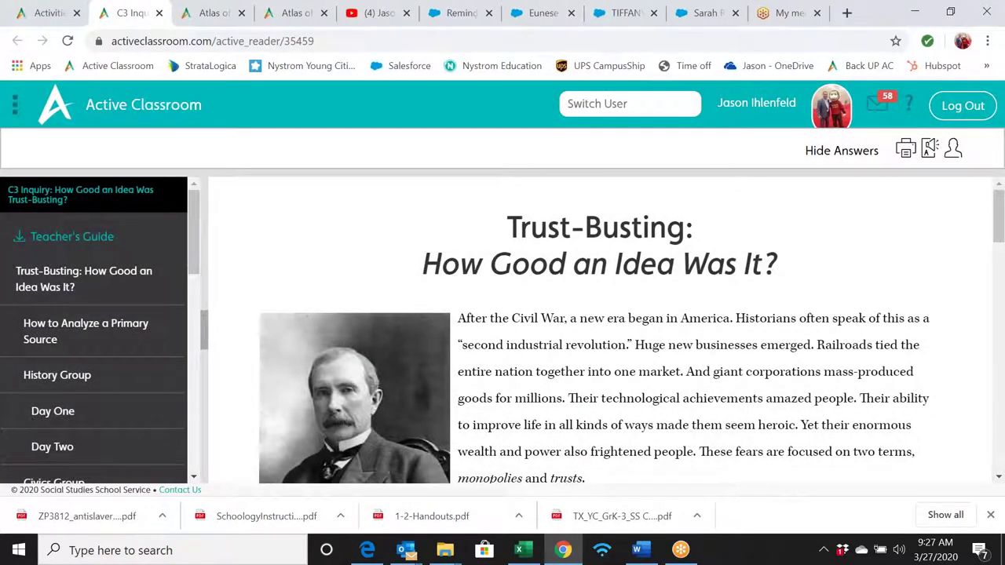
scroll(615, 373, "down", 1)
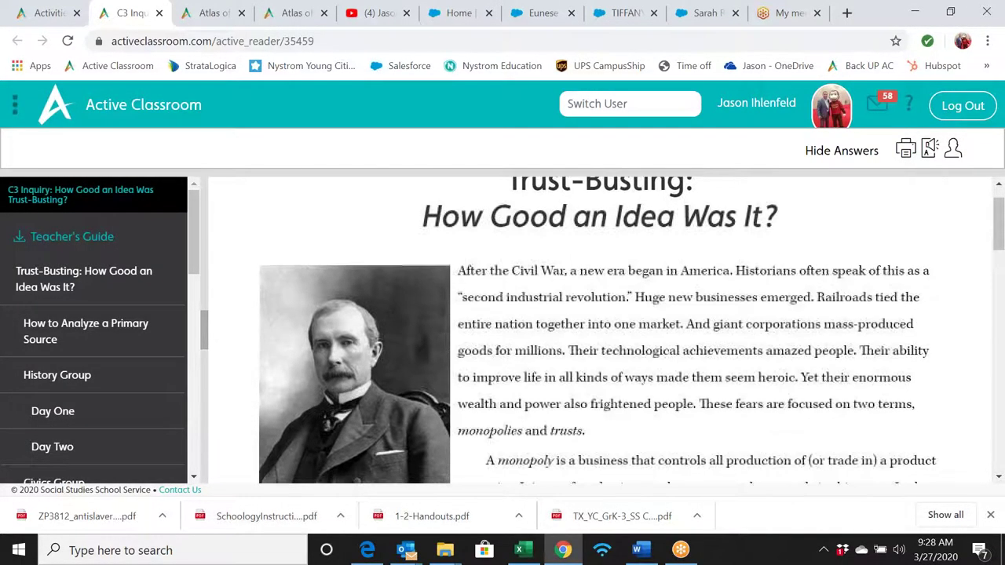
scroll(615, 372, "up", 1)
scroll(615, 329, "down", 15)
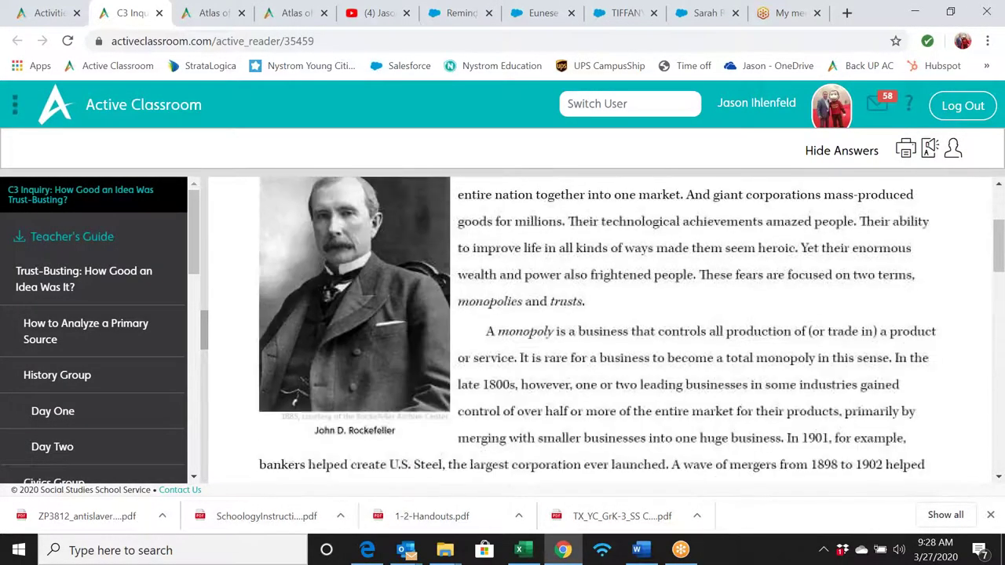
scroll(614, 329, "down", 9)
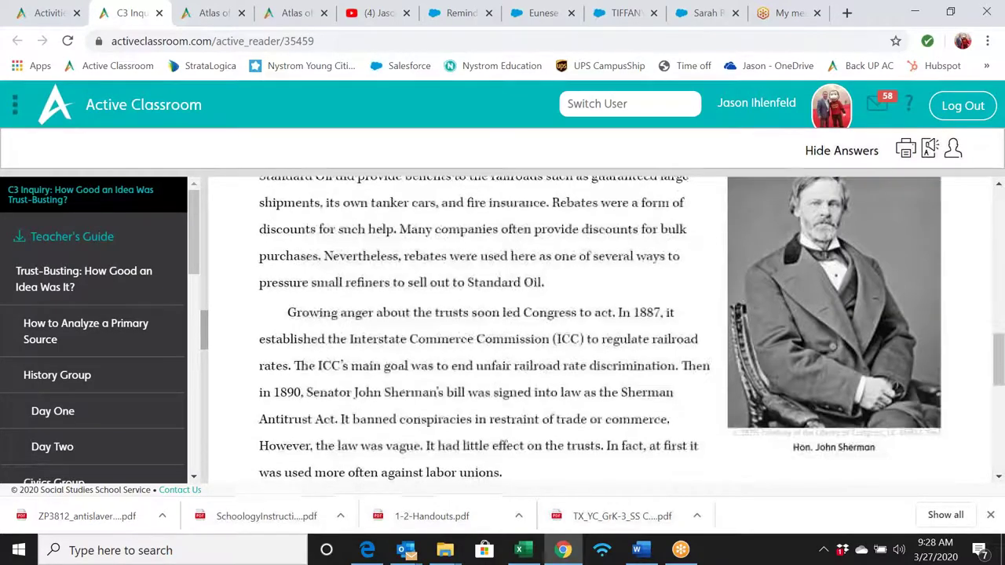
scroll(614, 330, "down", 7)
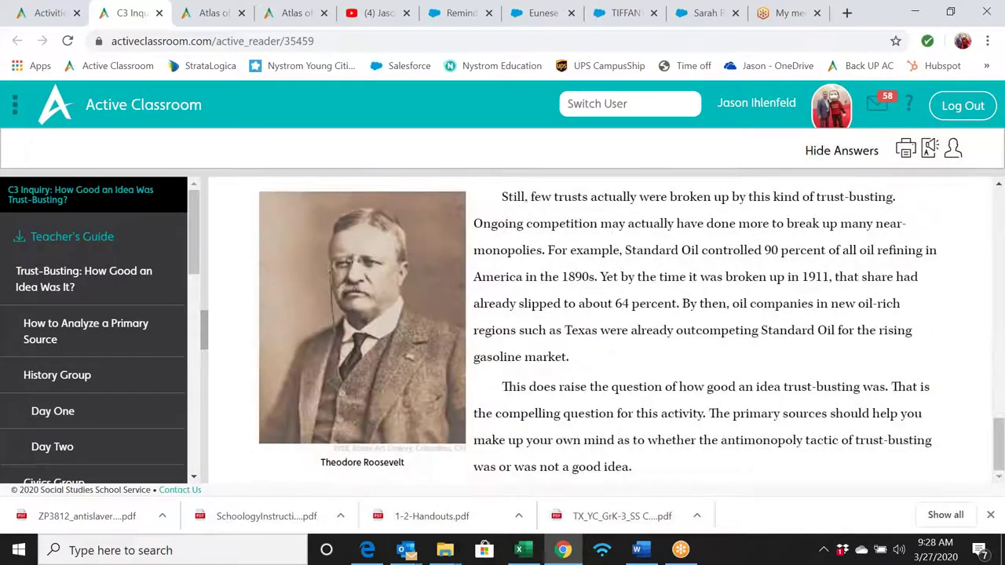
scroll(615, 329, "up", 20)
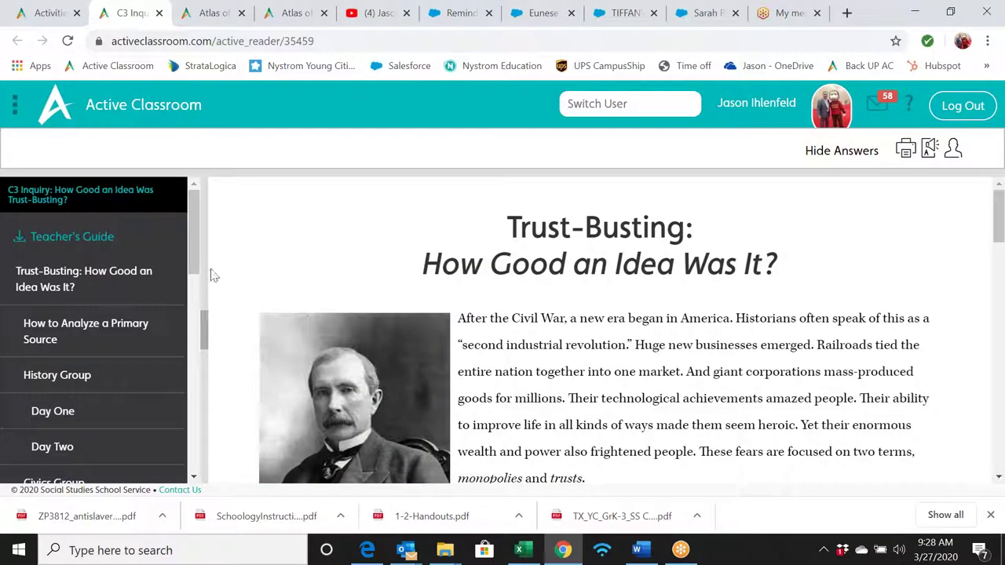
left_click_drag(194, 256, 197, 304)
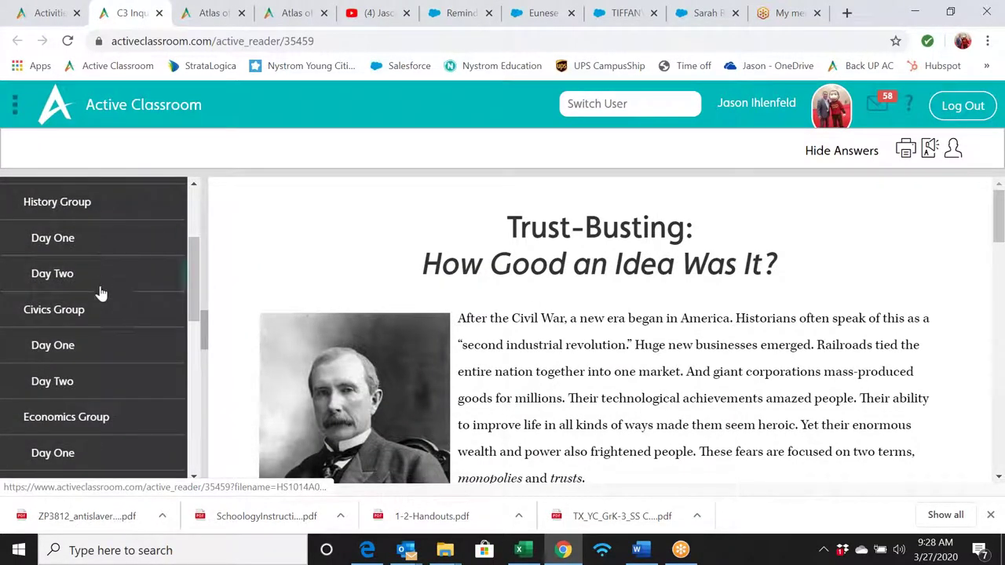
left_click_drag(195, 302, 195, 343)
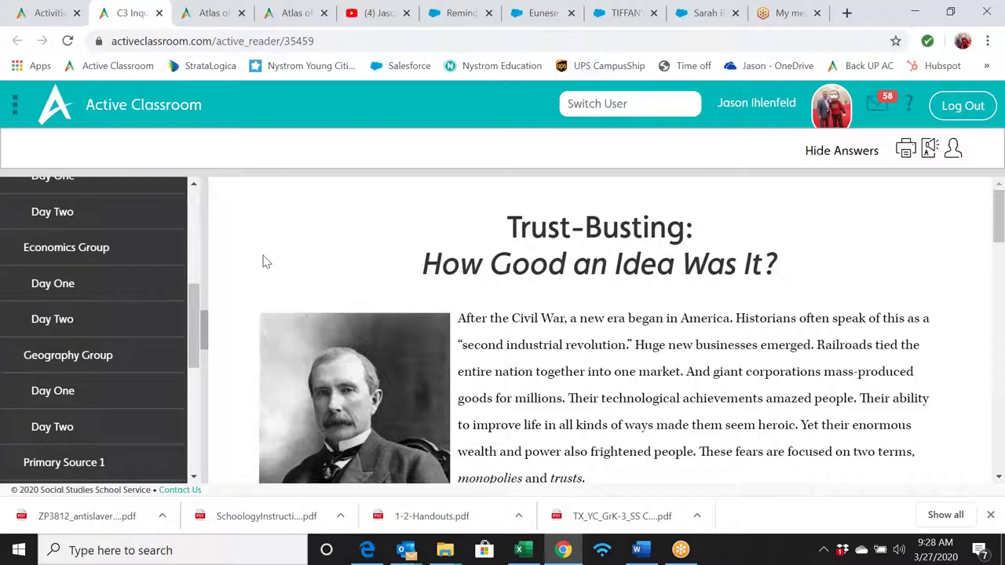
left_click_drag(191, 291, 193, 255)
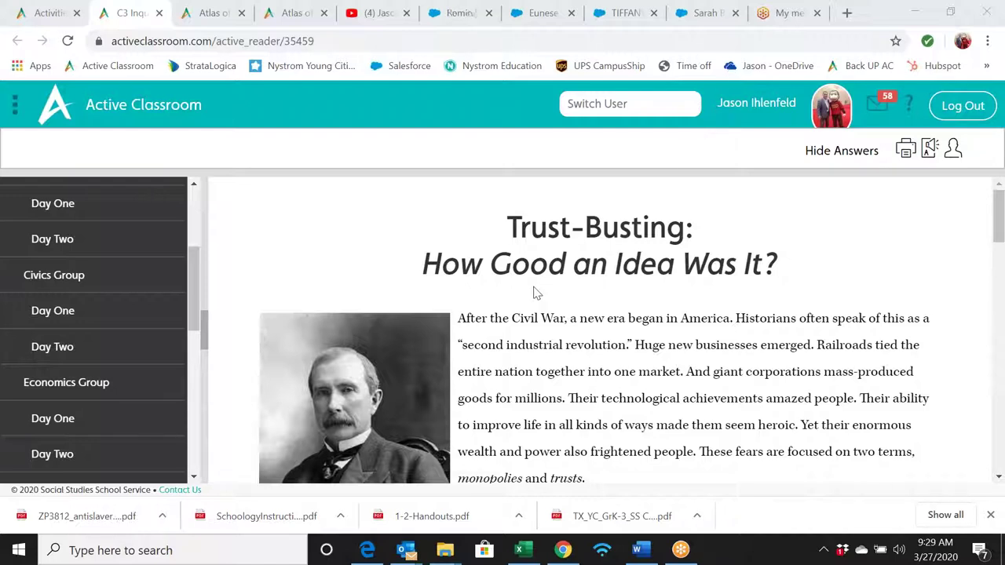
- Start a new assignment for the Trust-Busting activity and deselect all sections
left_click(952, 150)
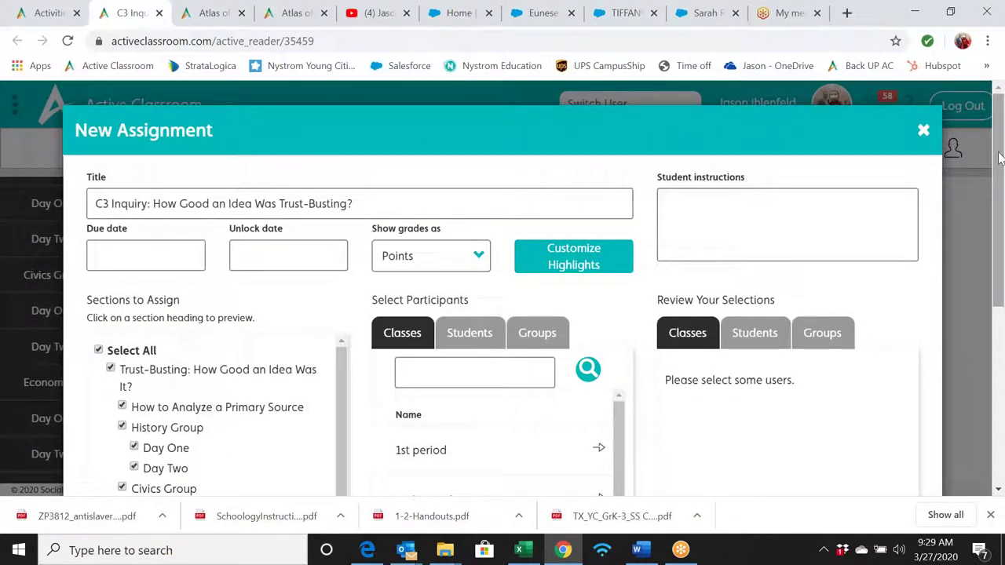
scroll(999, 157, "down", 1)
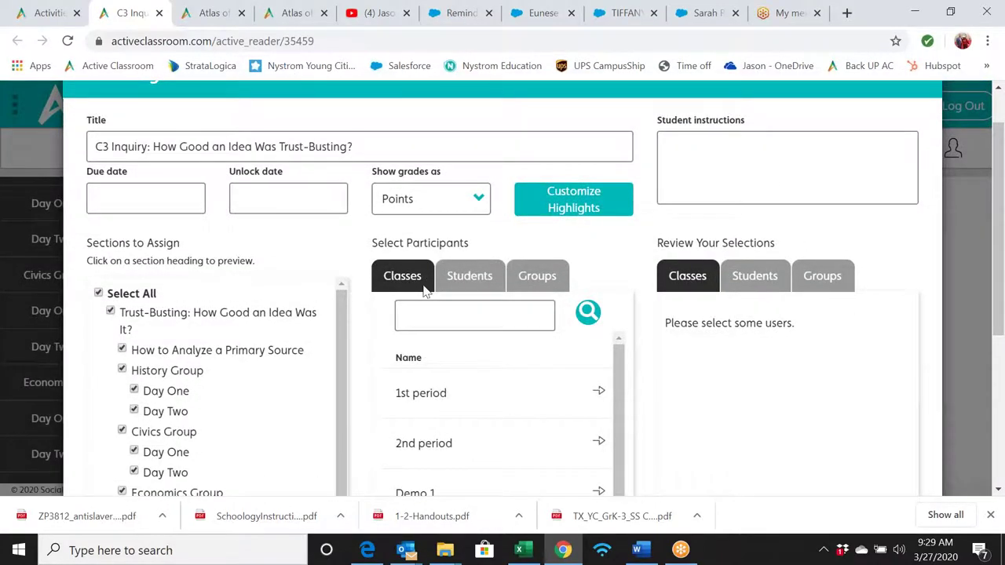
left_click_drag(999, 186, 1001, 270)
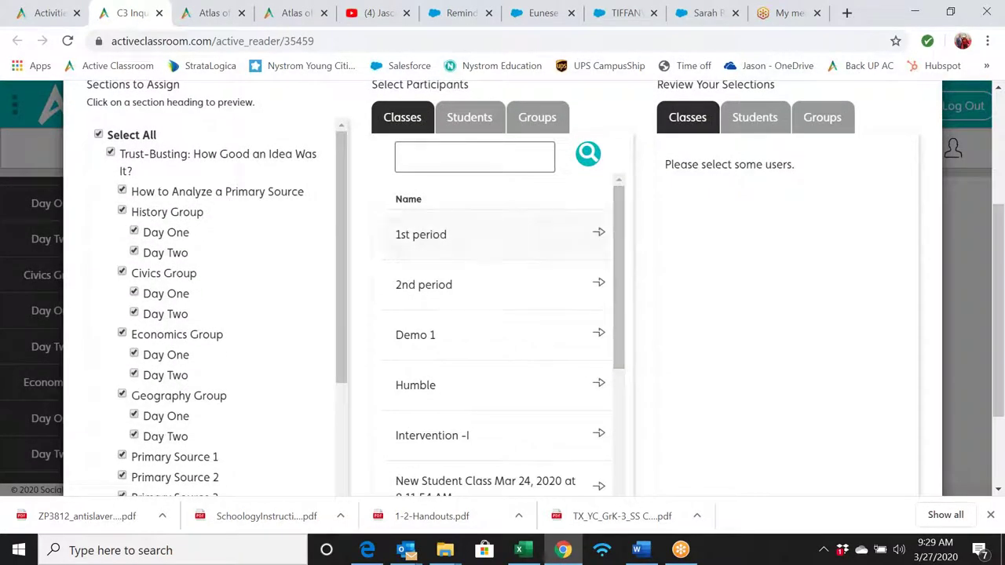
left_click(98, 136)
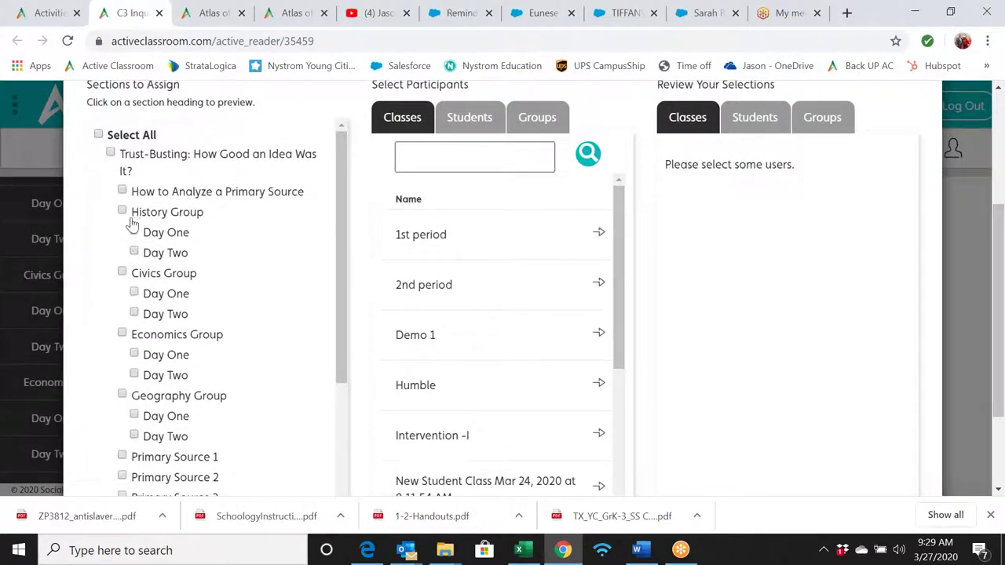
- Tick Primary Source 1, Primary Source 2, and Communicating Results and Taking Action
scroll(95, 295, "down", 3)
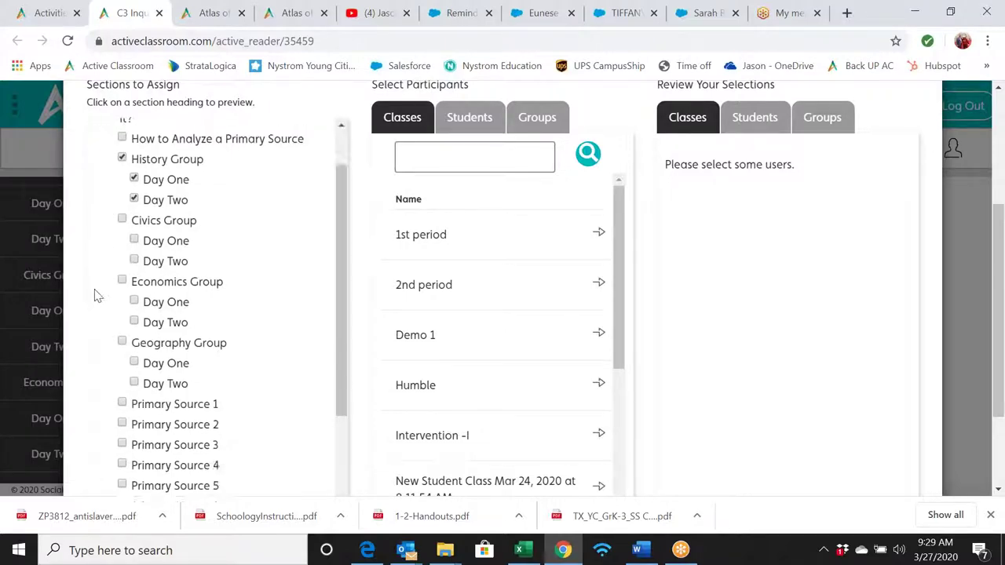
left_click(122, 323)
left_click(121, 344)
scroll(110, 400, "down", 3)
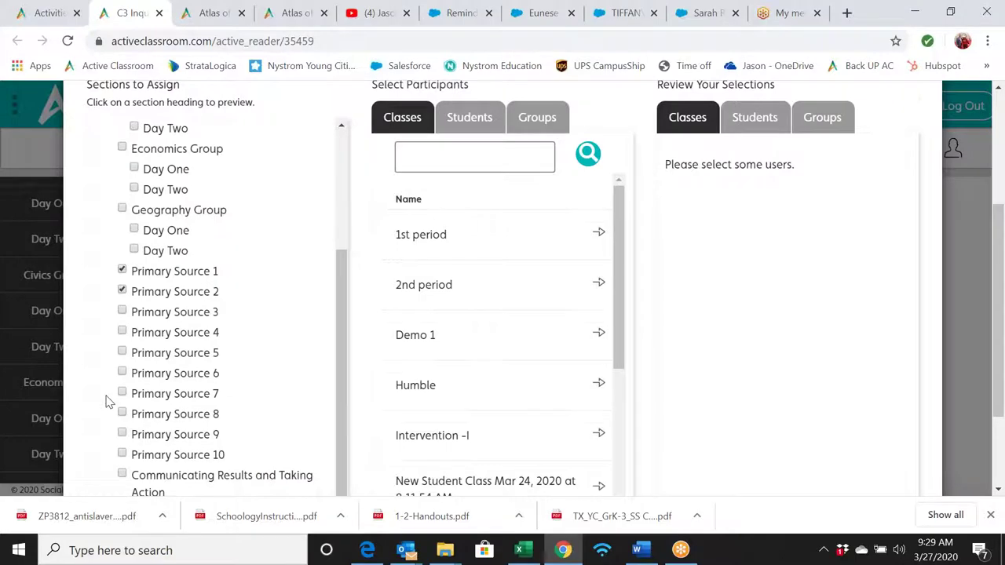
left_click(122, 437)
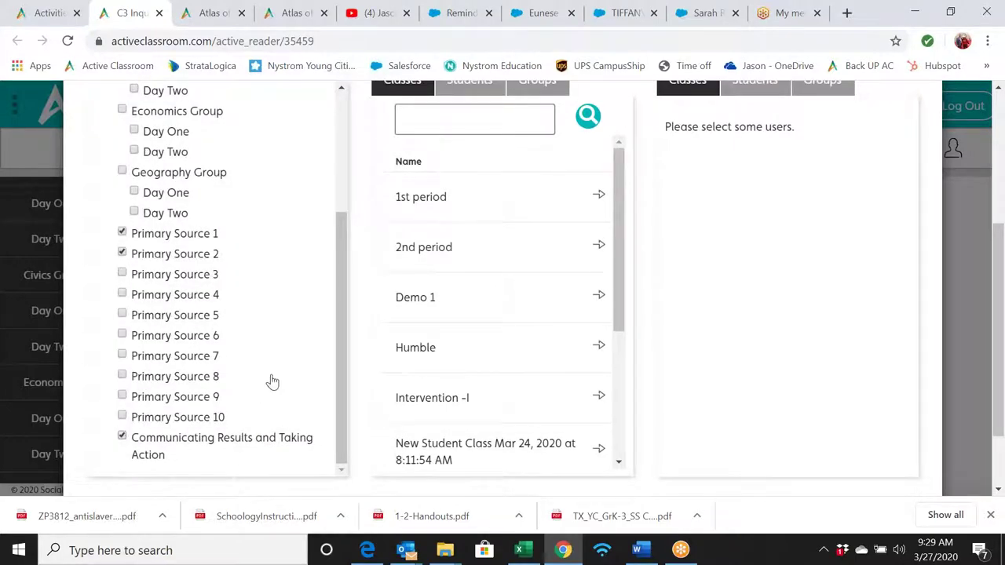
- Tick Select All so every section is assigned
scroll(272, 382, "down", 1)
scroll(272, 381, "up", 5)
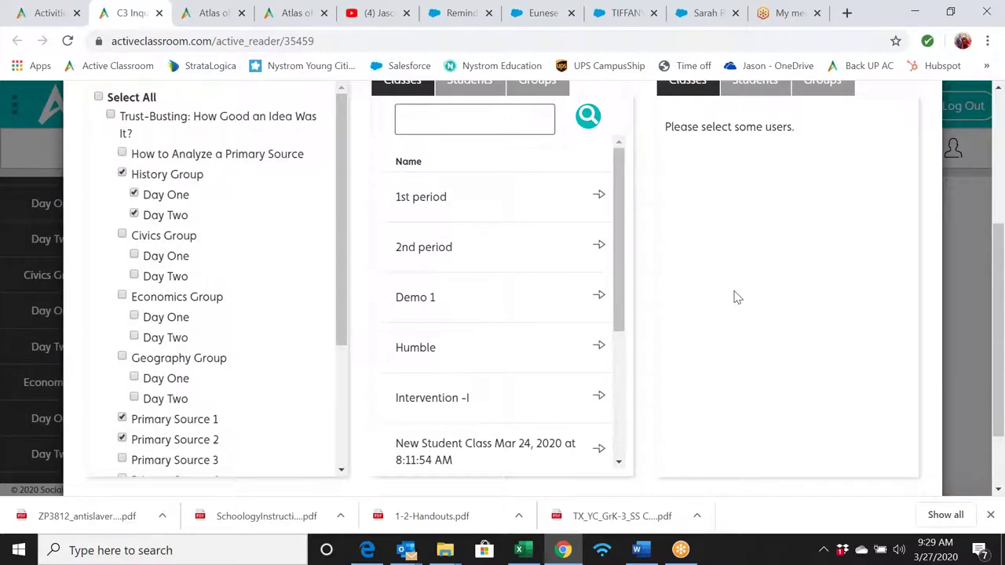
scroll(735, 295, "up", 1)
scroll(736, 297, "up", 1)
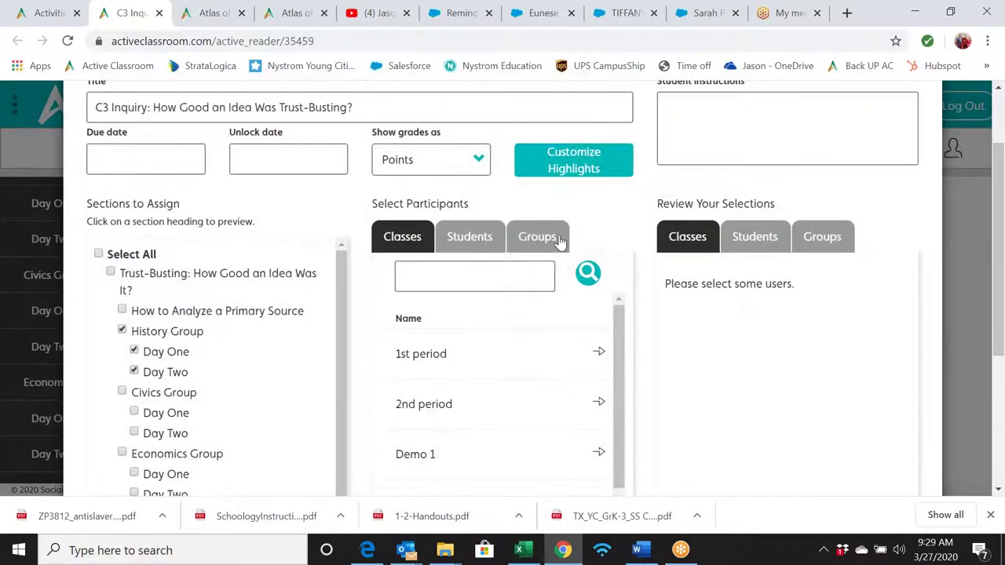
left_click(98, 254)
scroll(308, 211, "up", 1)
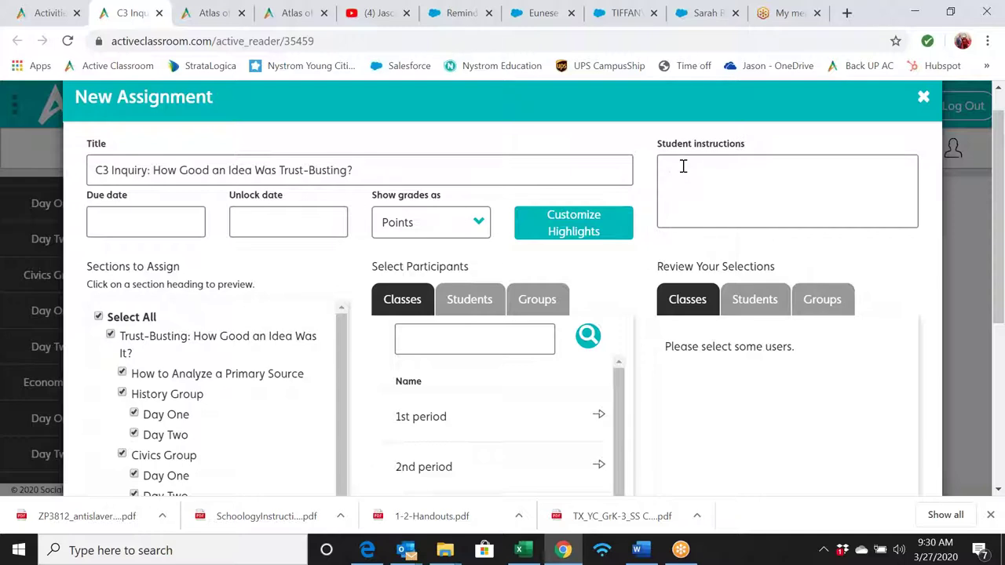
- Enter the 'Geo:' assignment instructions and review the highlight labels window
type("Geo: tim sus")
type("y")
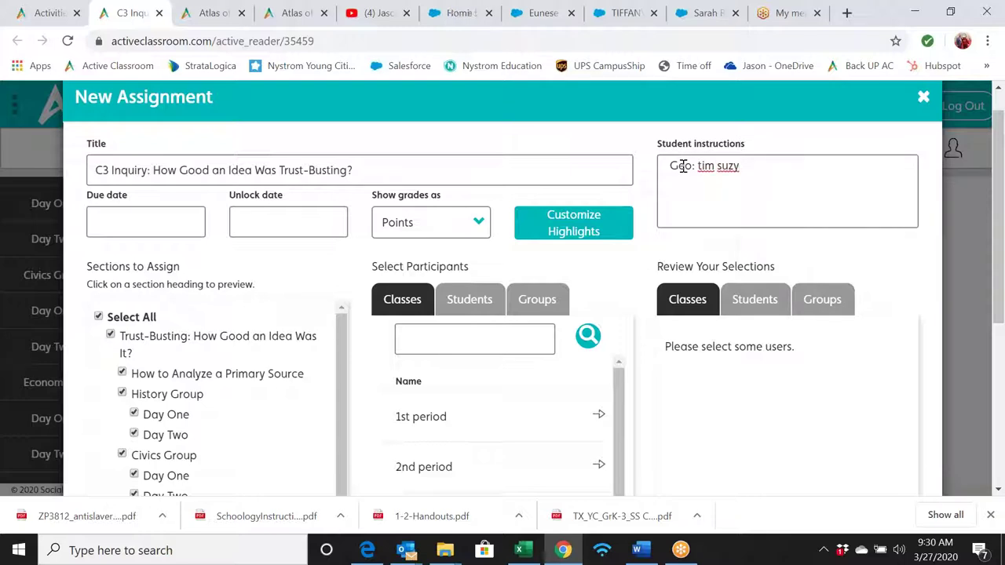
left_click(572, 227)
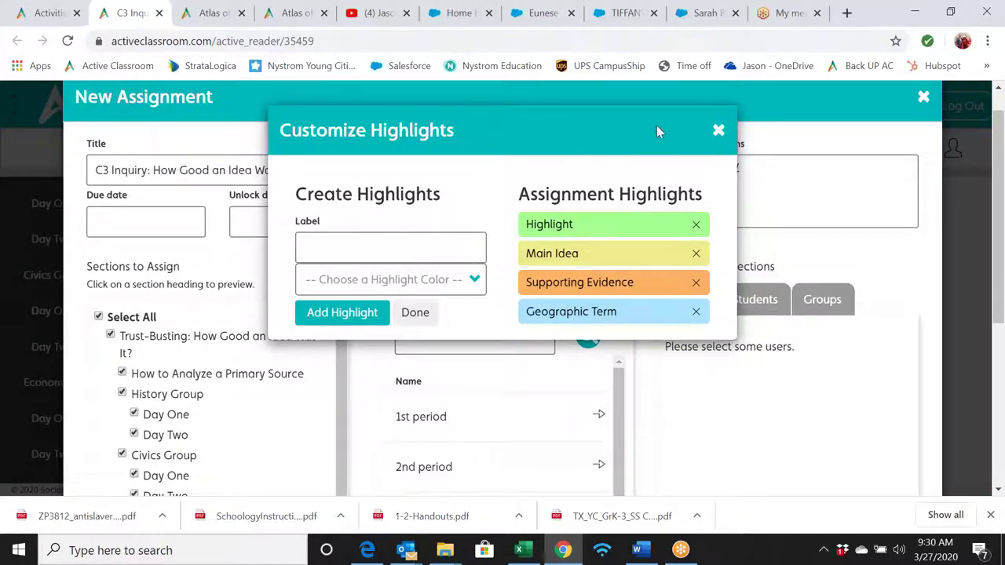
left_click(718, 130)
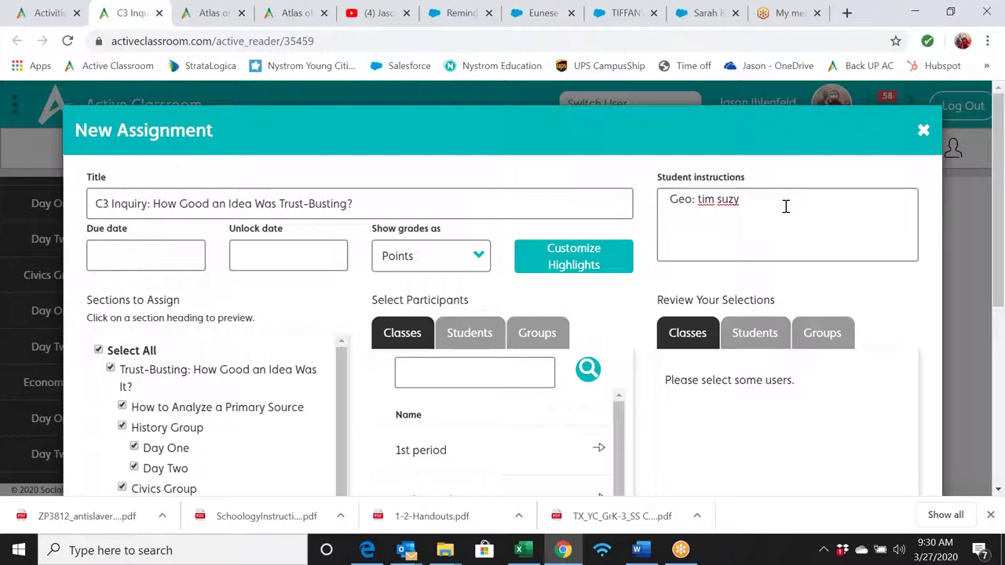
- Add the 1st period class to the Trust-Busting assignment and save it
scroll(785, 206, "down", 3)
scroll(785, 205, "up", 3)
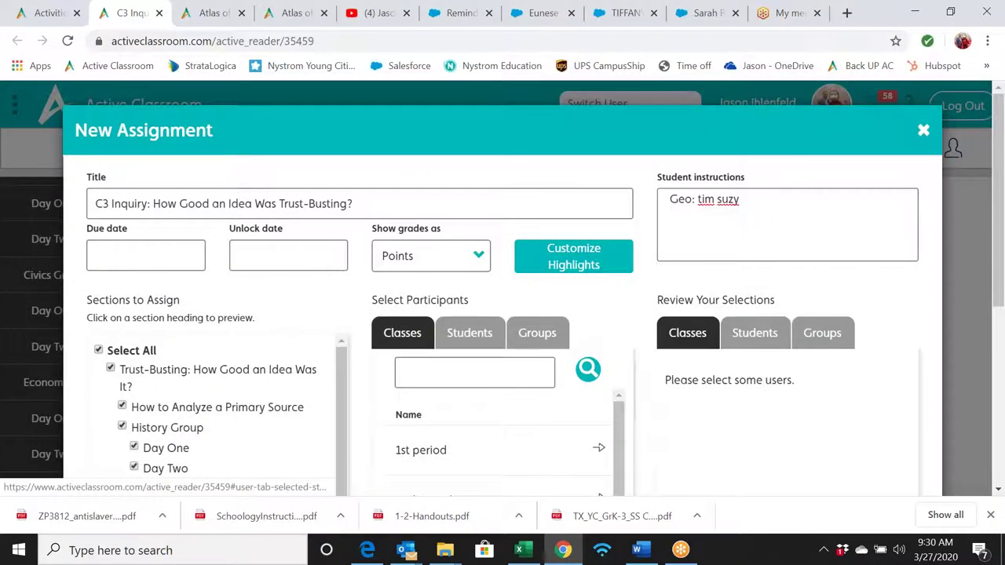
scroll(502, 290, "down", 3)
left_click(601, 239)
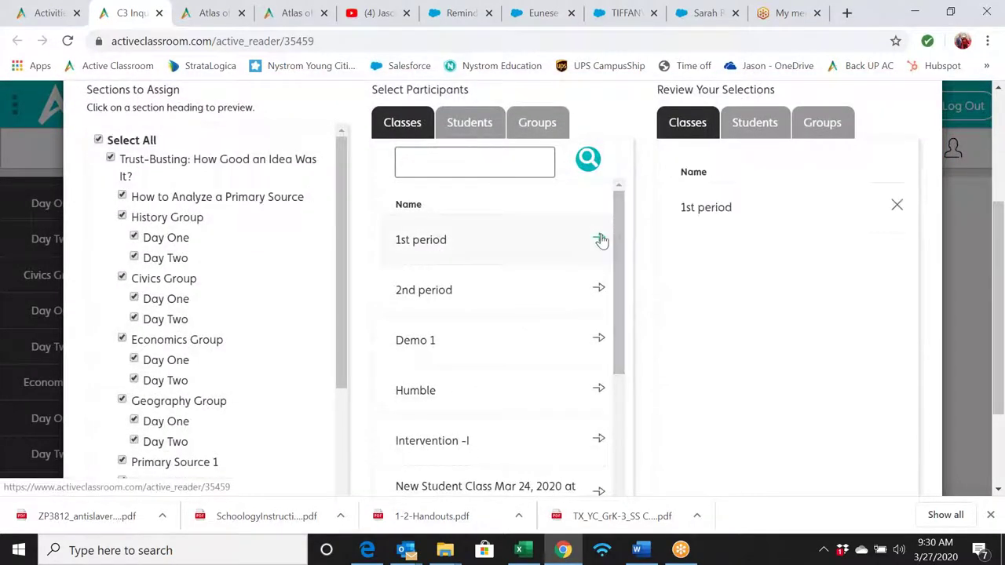
scroll(801, 294, "down", 3)
left_click(838, 440)
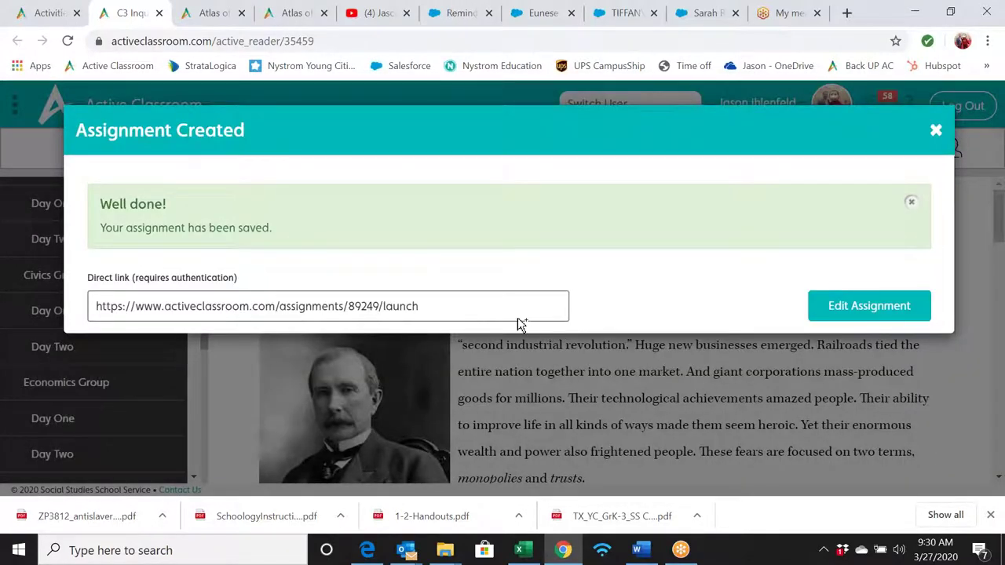
- Select the direct launch link, then close the Assignment Created confirmation
left_click(444, 309)
right_click(444, 310)
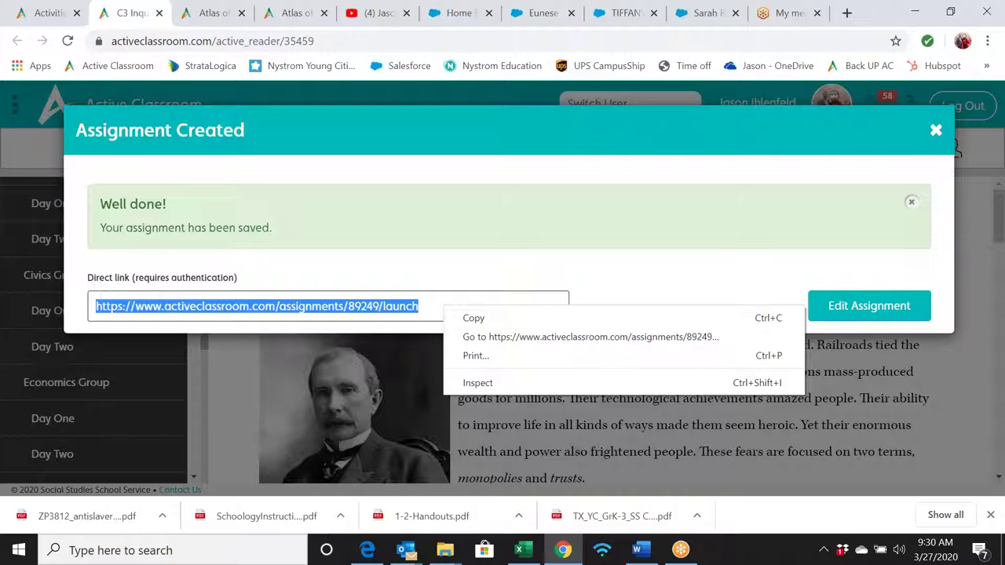
left_click(934, 128)
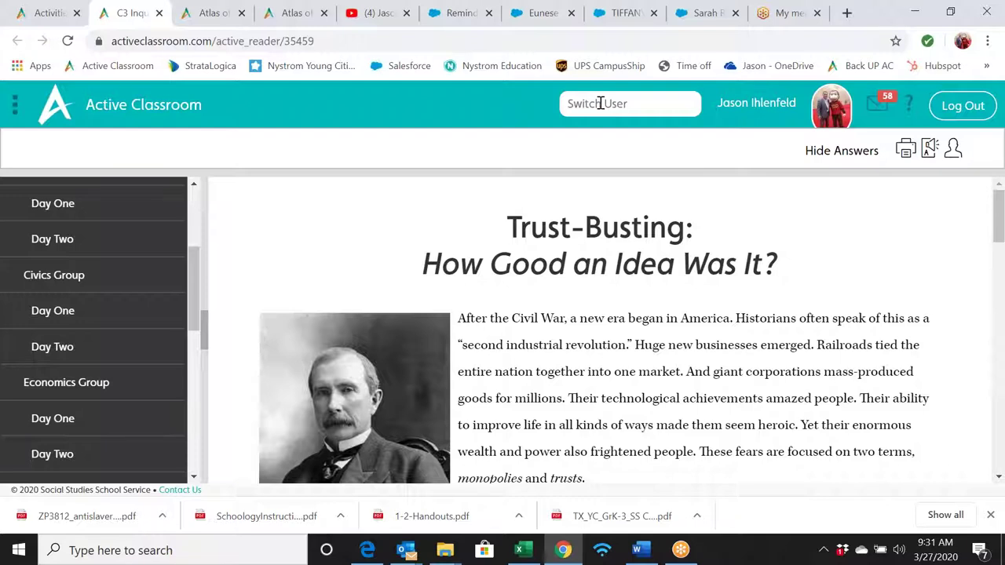
- Switch to the student account by entering its e-mail in Switch User
left_click(600, 104)
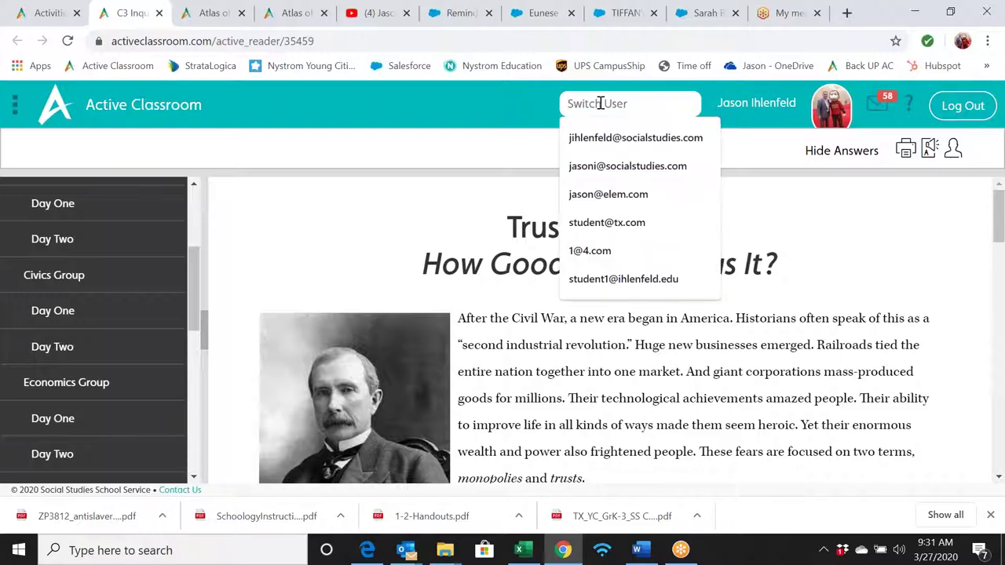
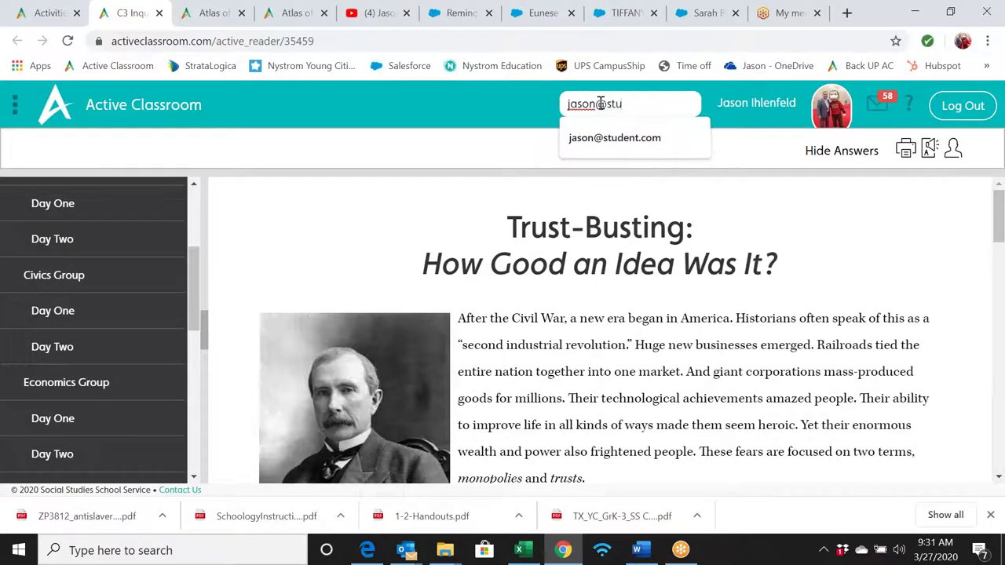
key("Down")
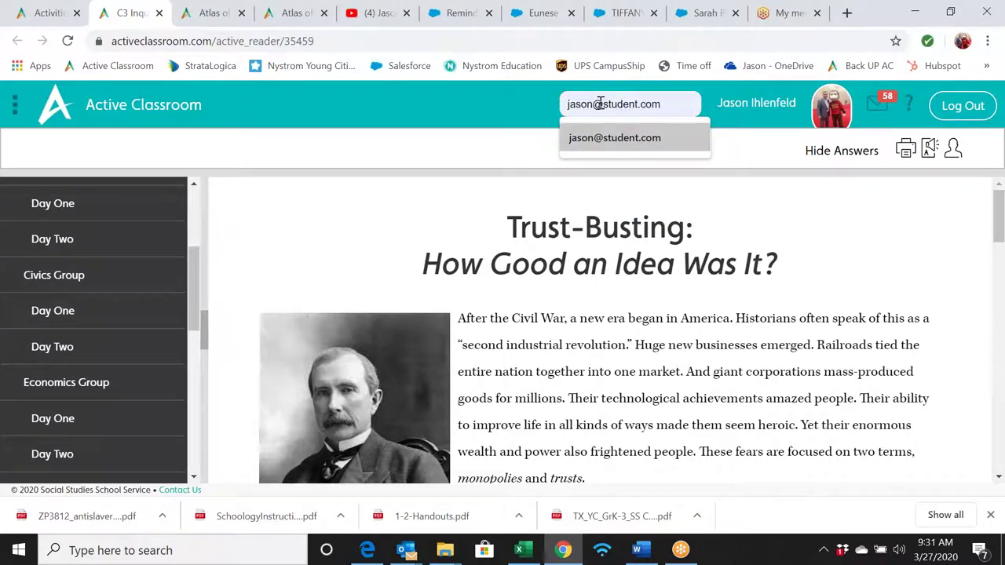
key("Return")
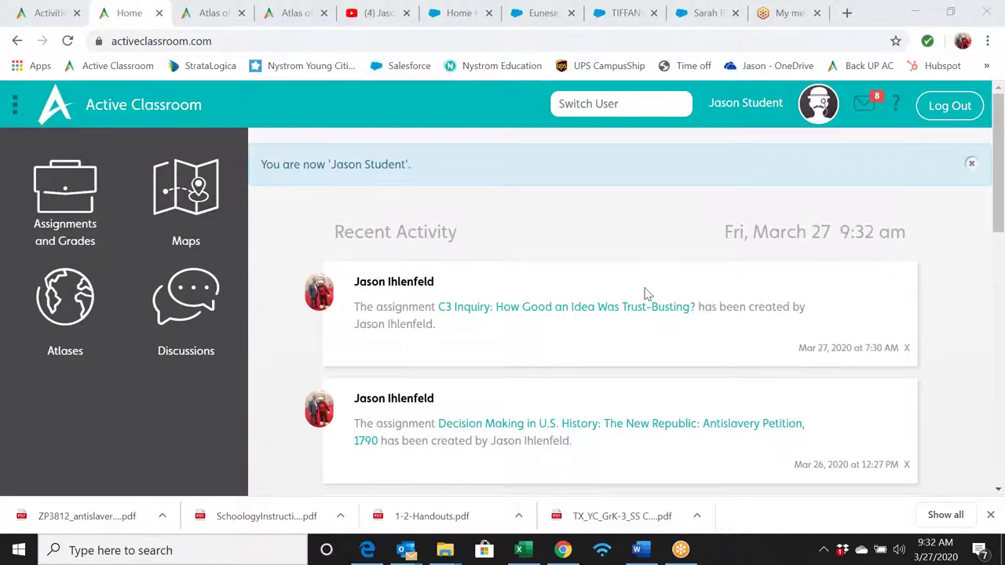
- Open 'C3 Inquiry: How Good an Idea Was Trust-Busting?' from Recent Activity
scroll(645, 294, "down", 1)
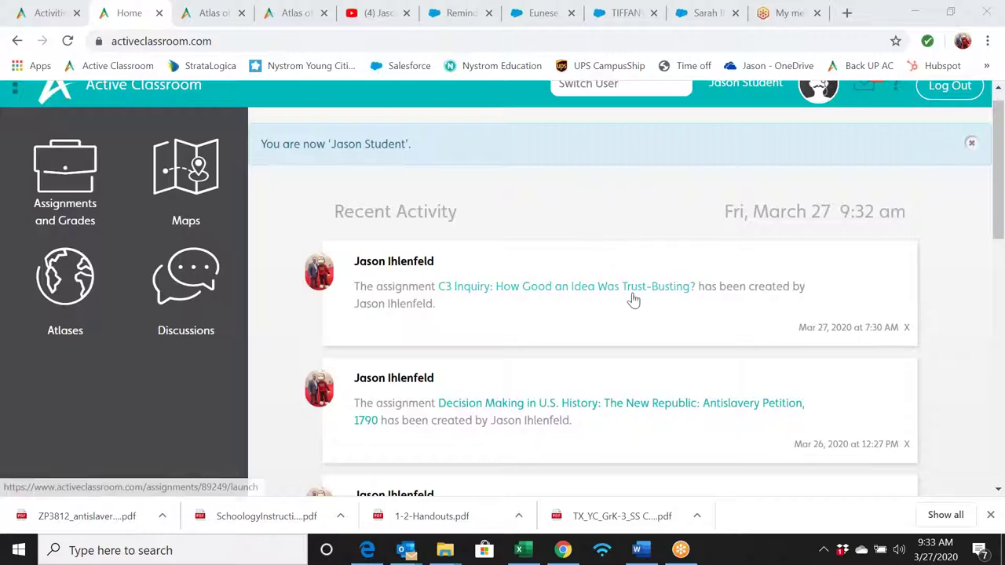
left_click(605, 291)
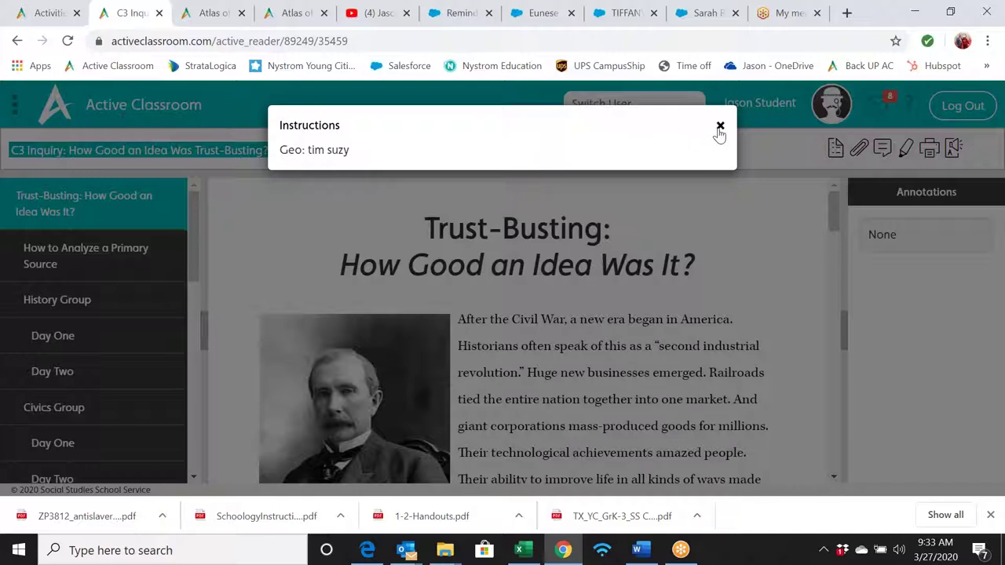
- Dismiss the assignment instructions, reopen them once, and close them again
left_click(778, 156)
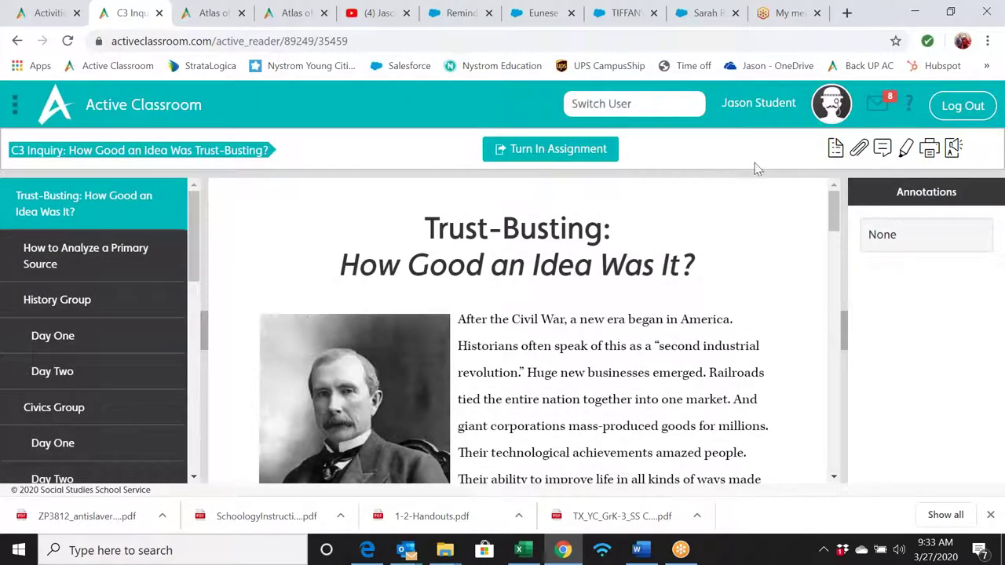
left_click(837, 149)
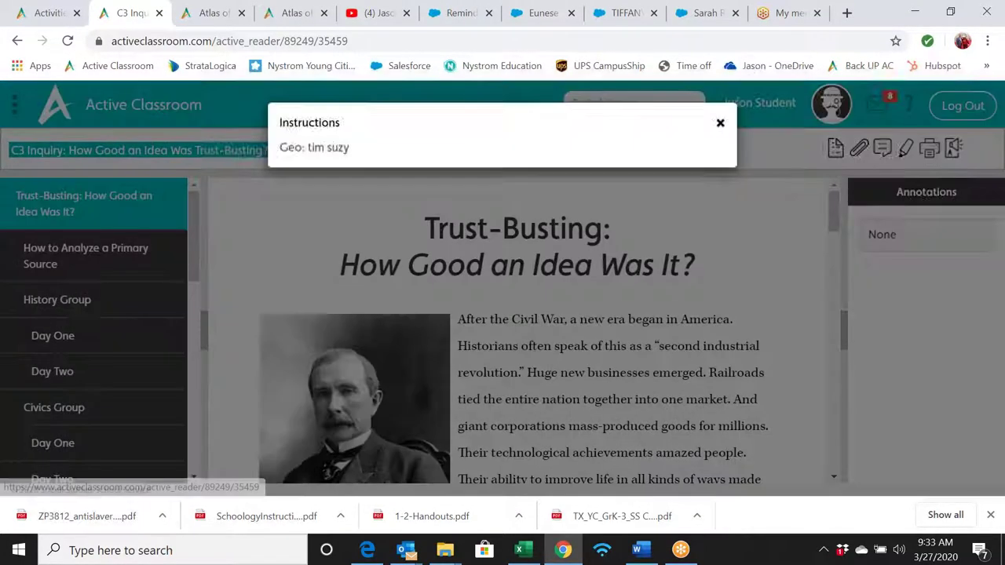
left_click(719, 126)
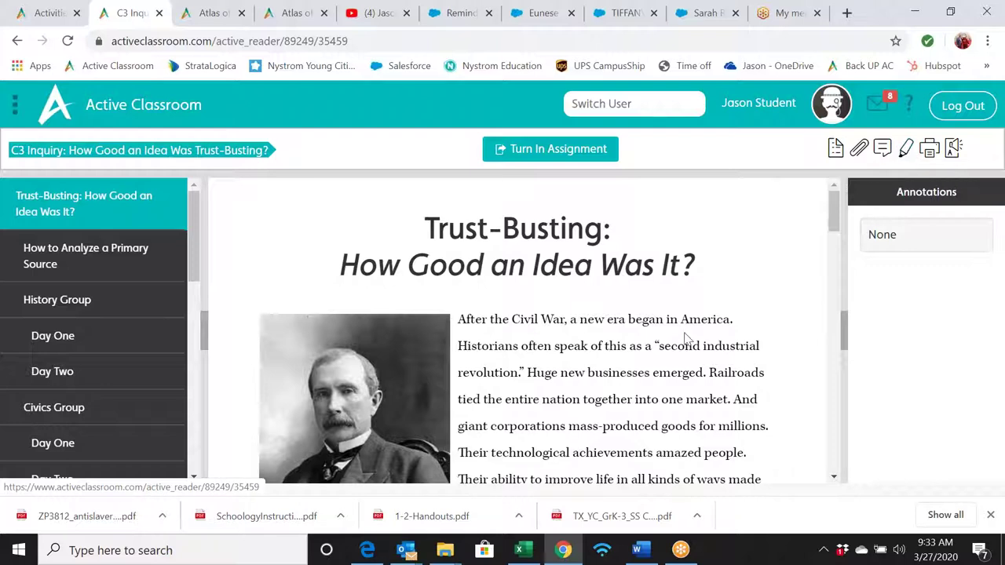
- Highlight the opening 'second industrial revolution' sentences and save them as a Main Idea annotation
left_click_drag(458, 319, 529, 378)
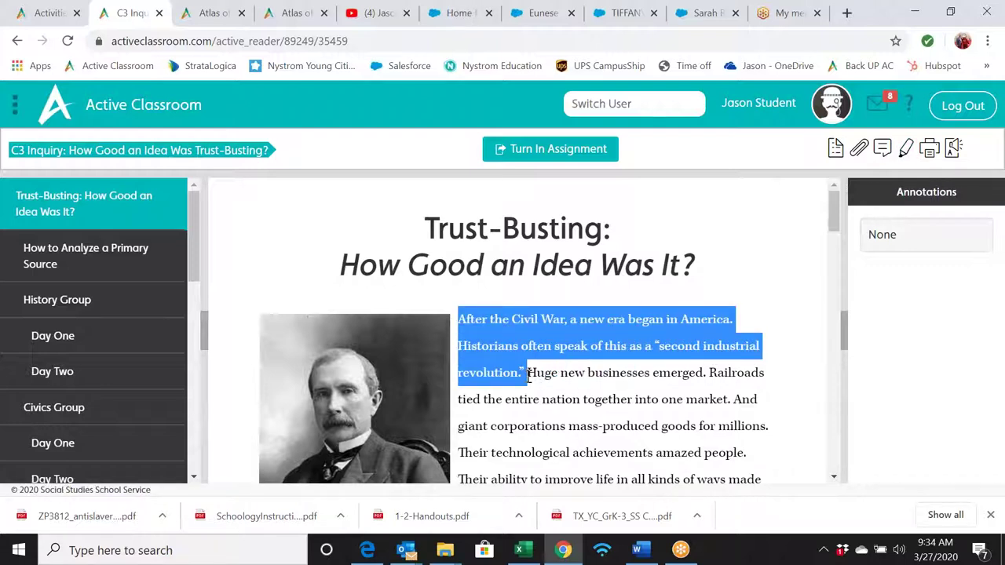
left_click(904, 151)
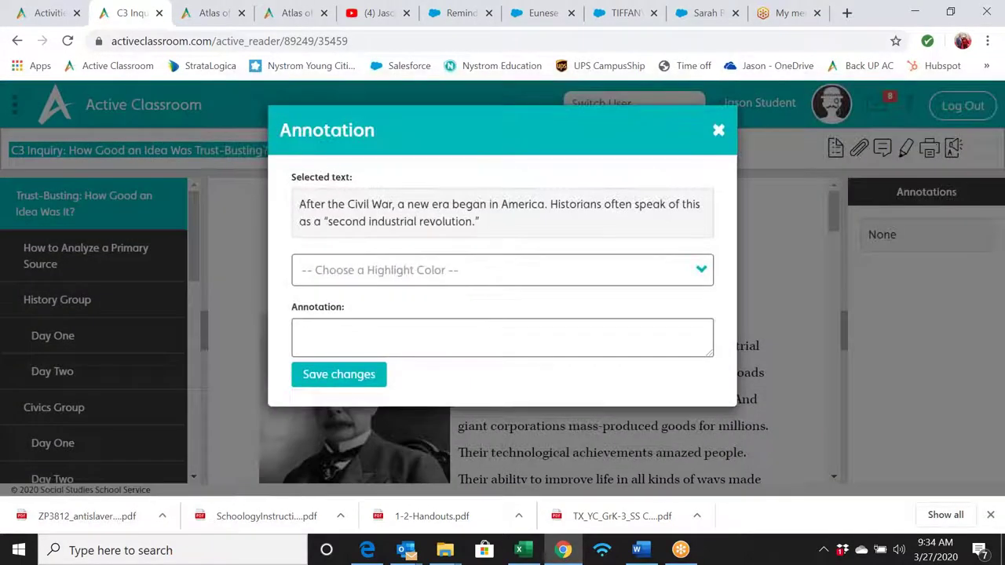
left_click(696, 267)
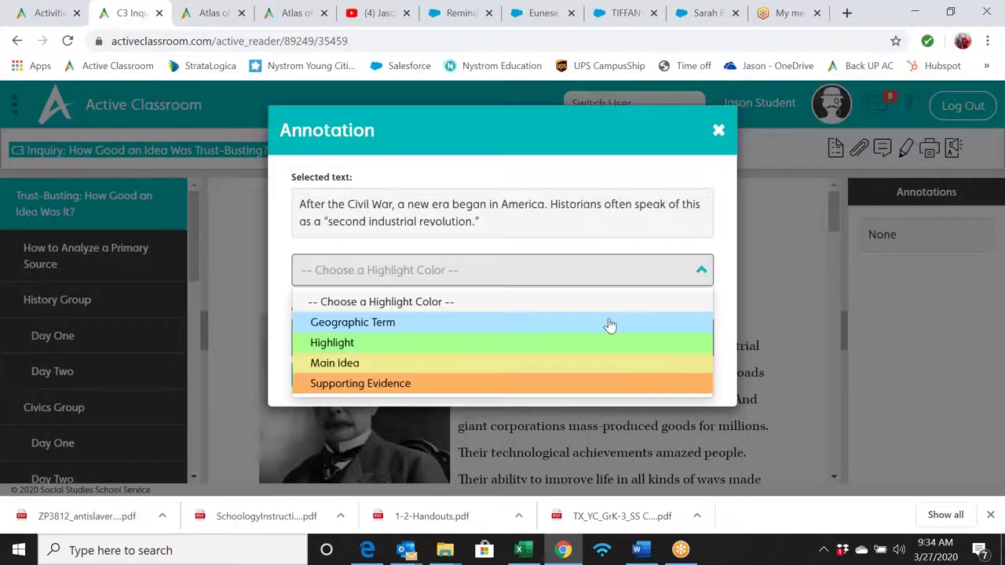
left_click(521, 364)
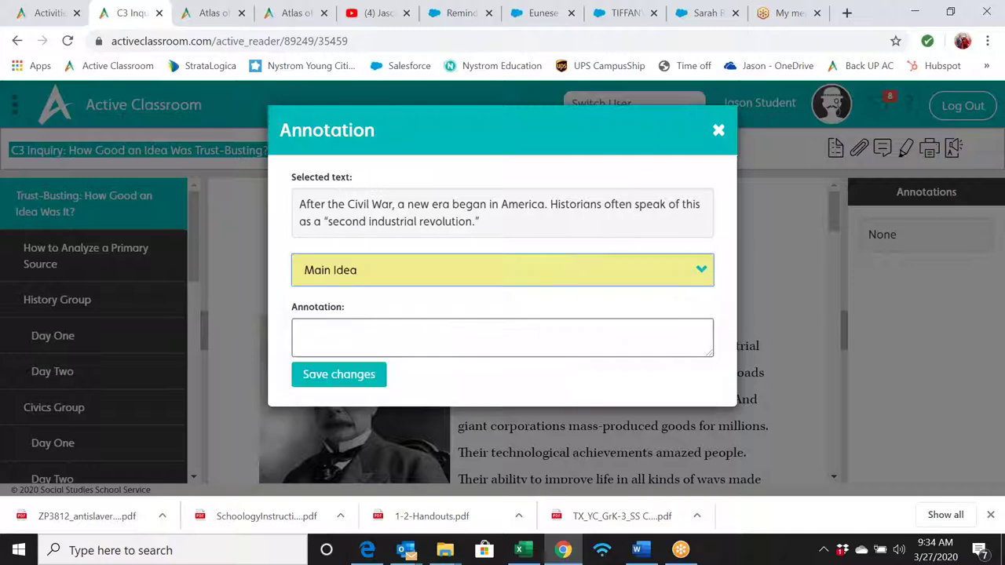
left_click(337, 376)
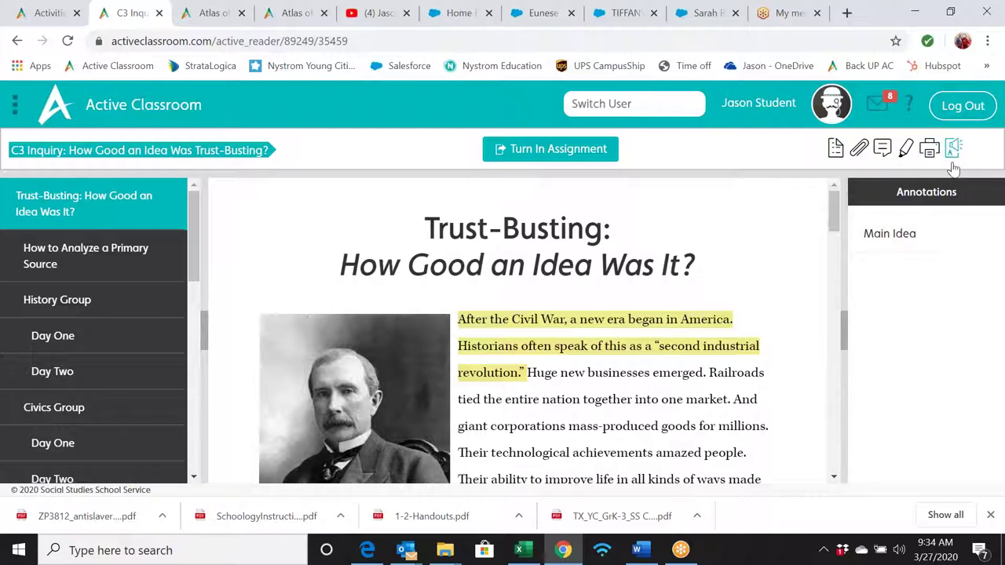
- Select the rest of the paragraph and bring up the read-aloud translation settings
left_click_drag(526, 372, 769, 454)
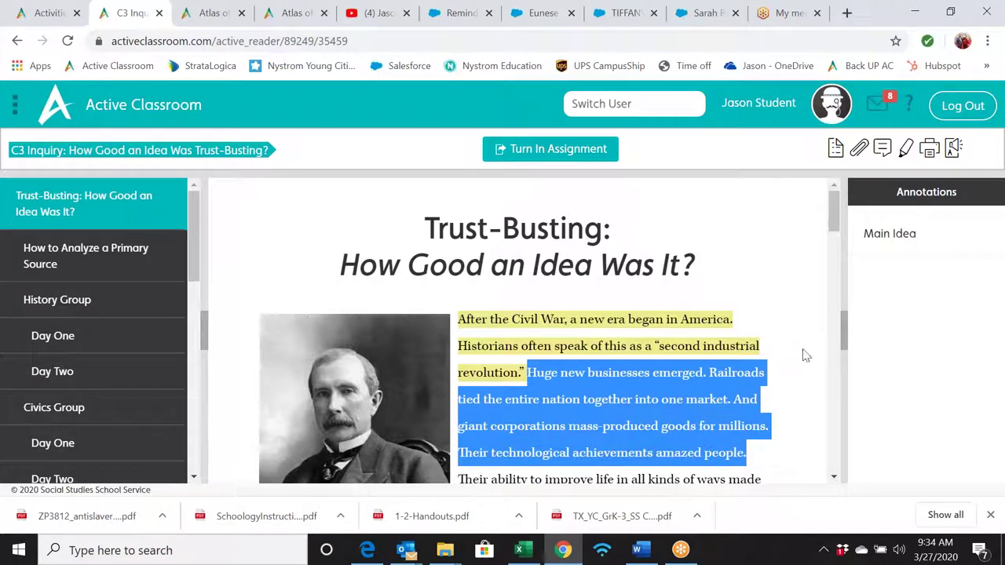
left_click(953, 147)
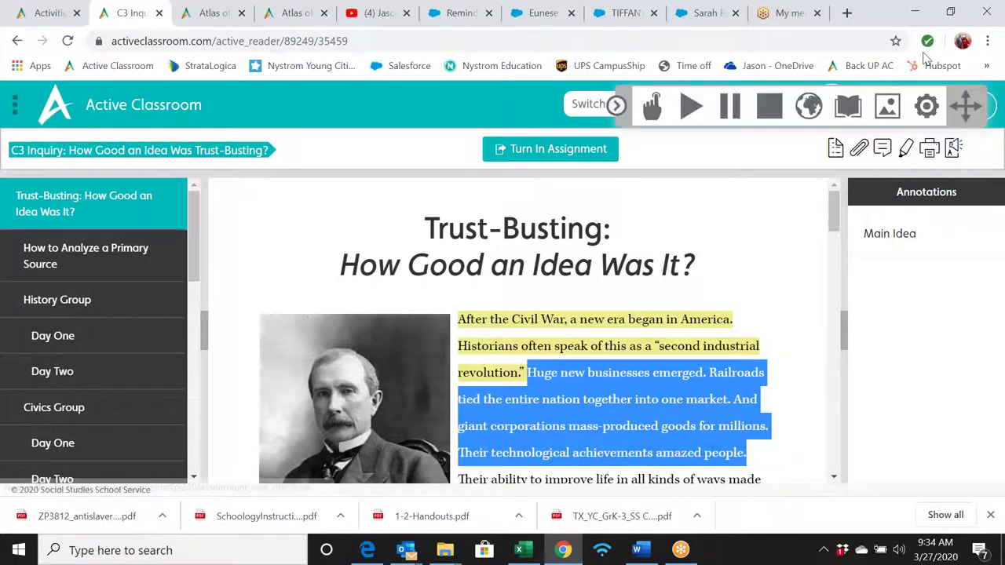
left_click(926, 106)
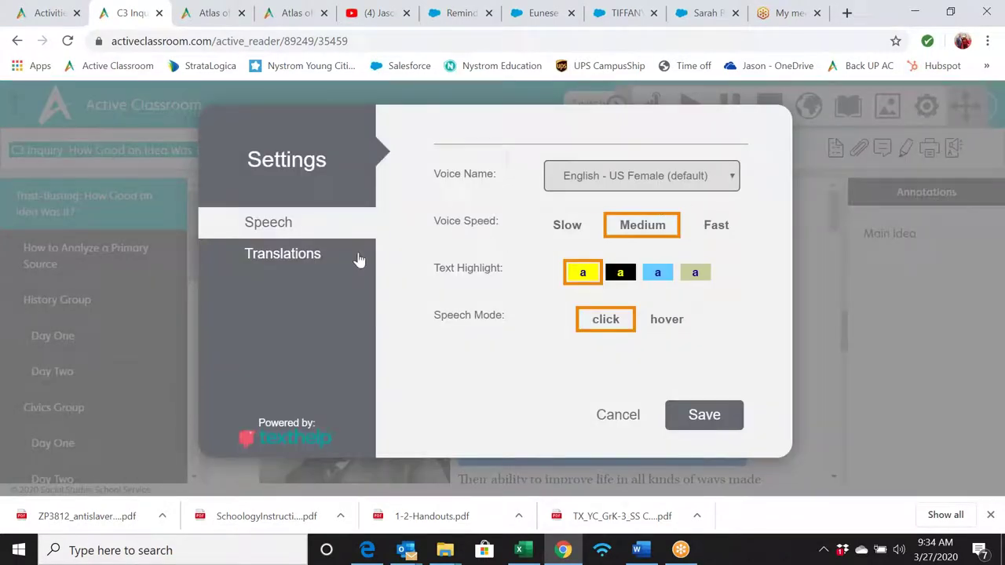
left_click(295, 261)
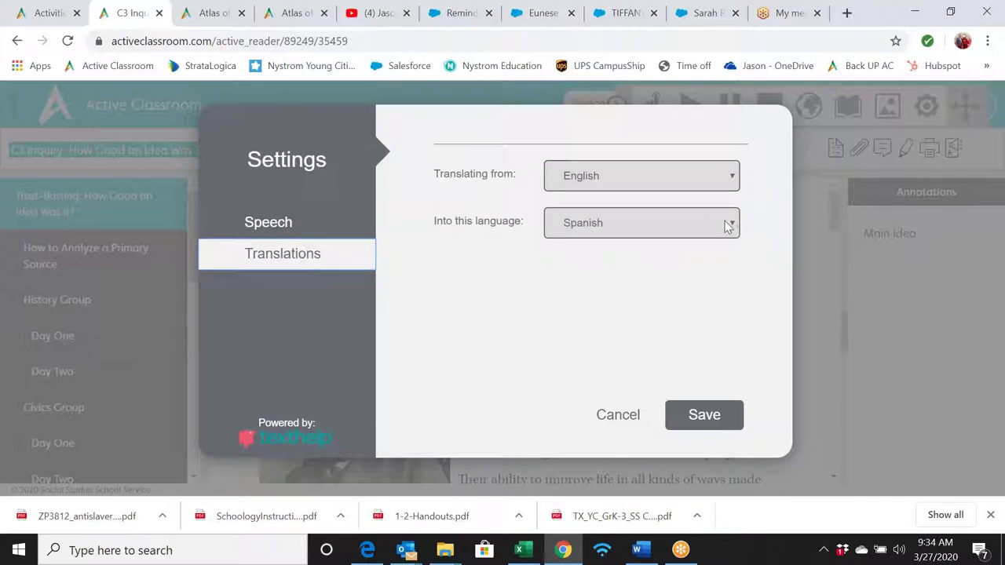
- Browse the target languages, keep Spanish, and cancel without changing settings
left_click(727, 226)
scroll(735, 285, "up", 2)
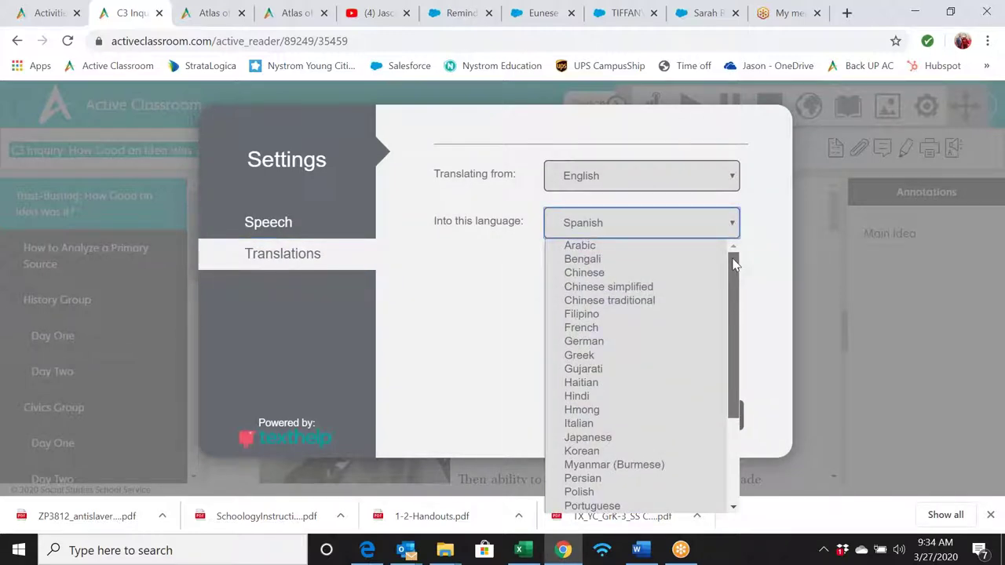
left_click_drag(731, 280, 725, 388)
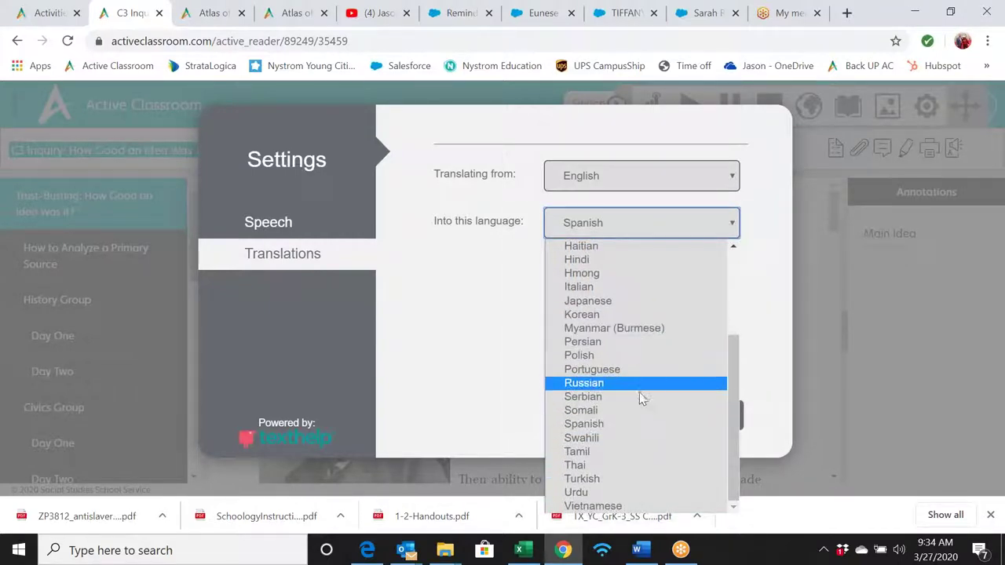
left_click(501, 399)
left_click(711, 227)
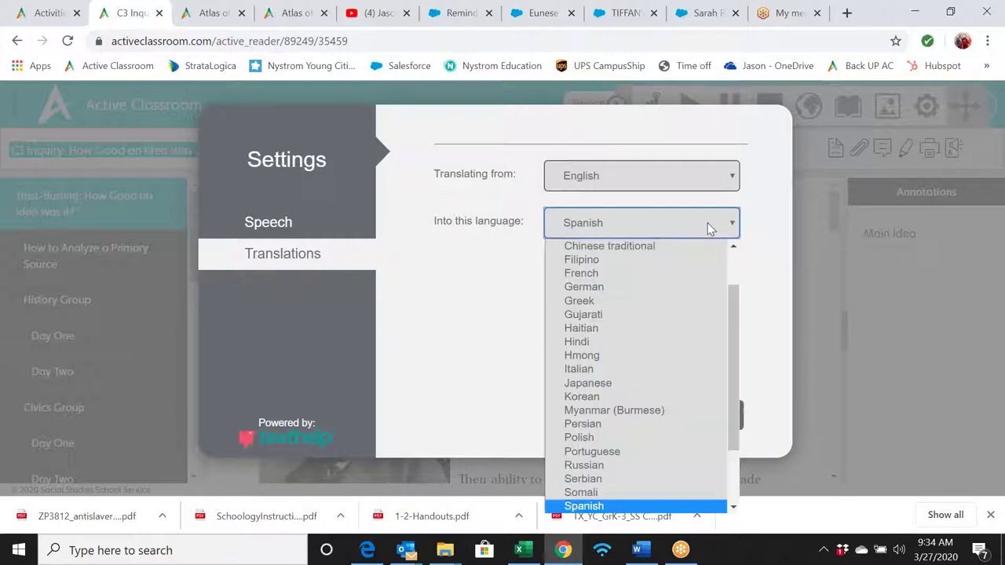
scroll(683, 454, "down", 2)
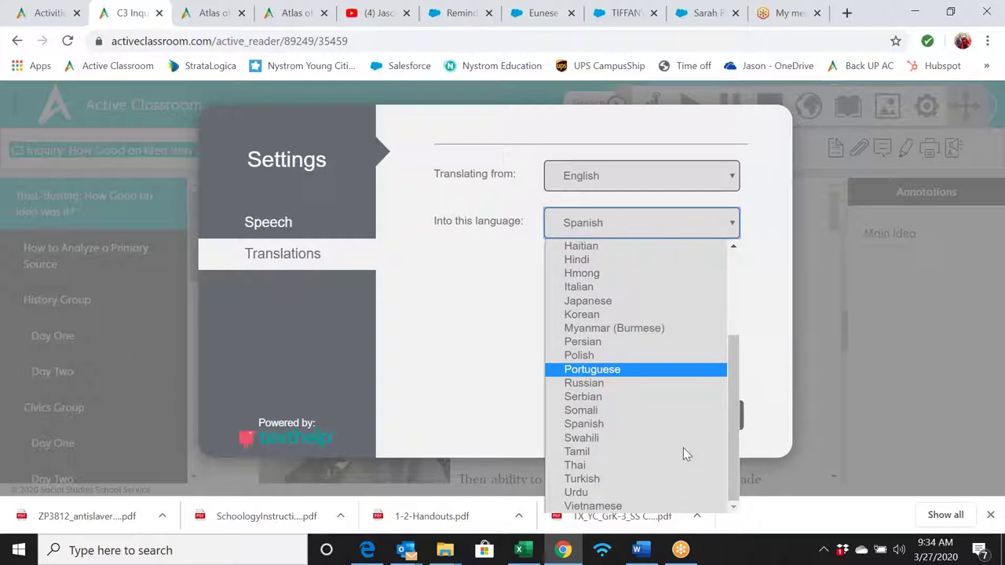
left_click(488, 451)
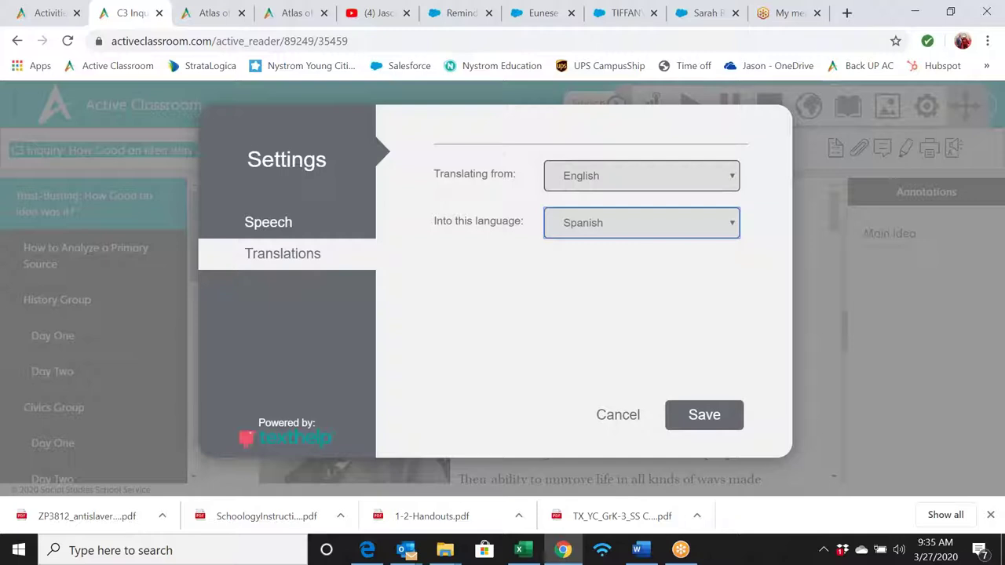
left_click(617, 416)
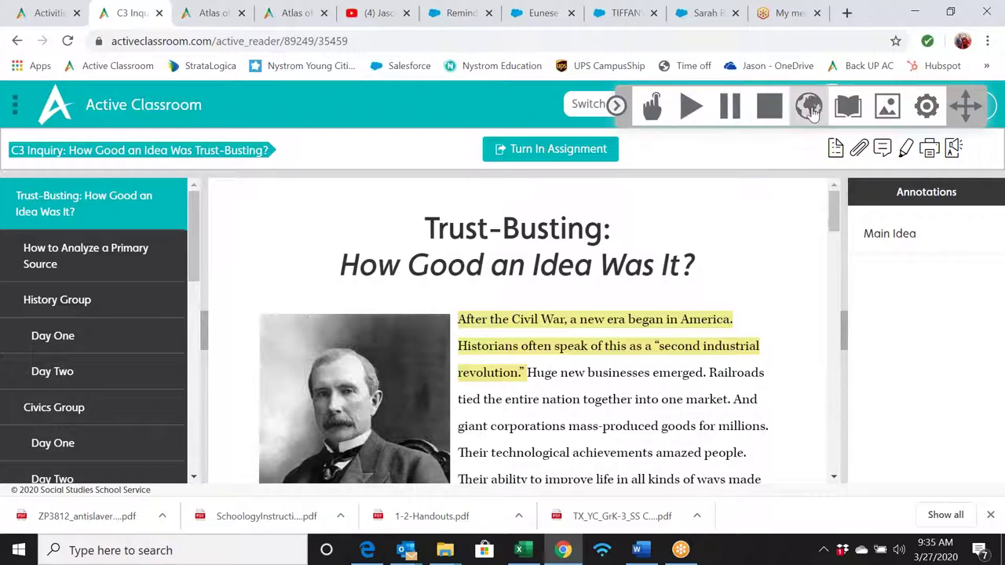
- Translate the opening paragraph into Spanish, then close the translation and read-aloud toolbar
left_click_drag(456, 317, 746, 454)
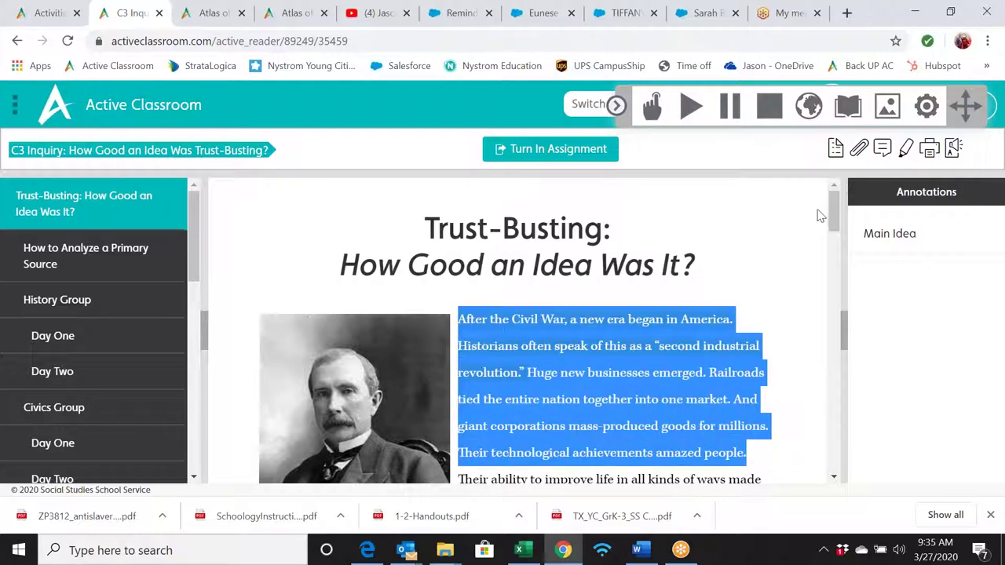
left_click(809, 108)
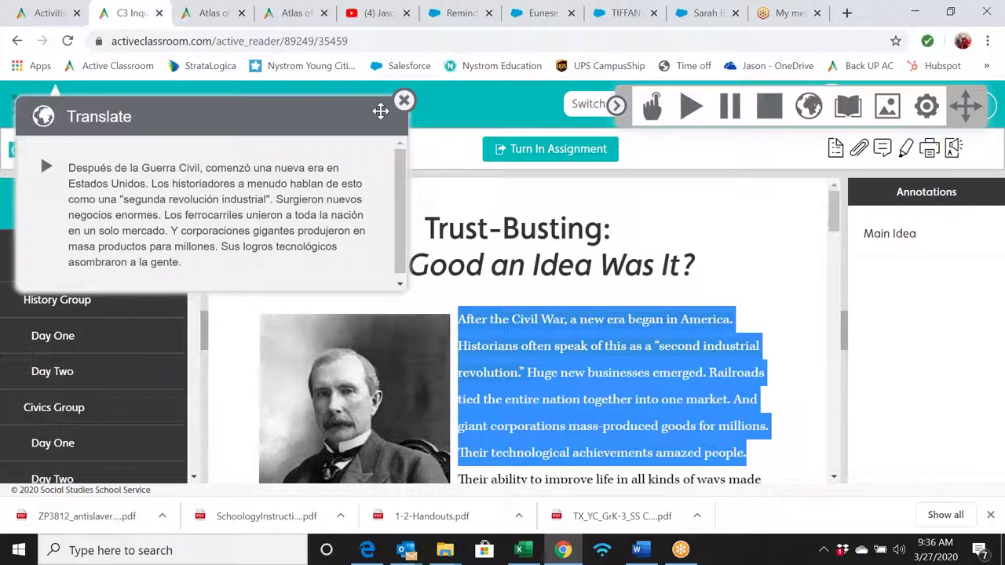
left_click(403, 100)
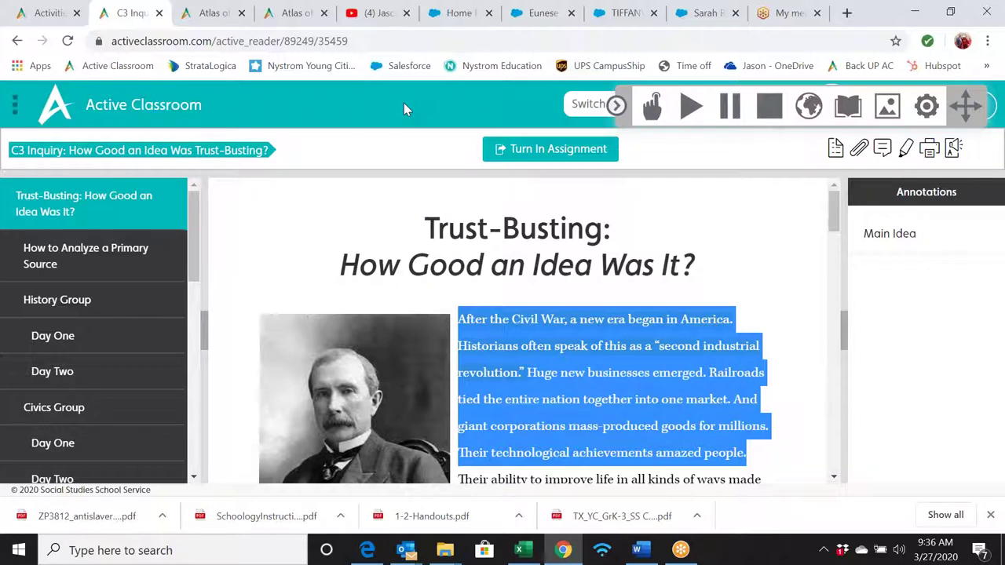
left_click(620, 106)
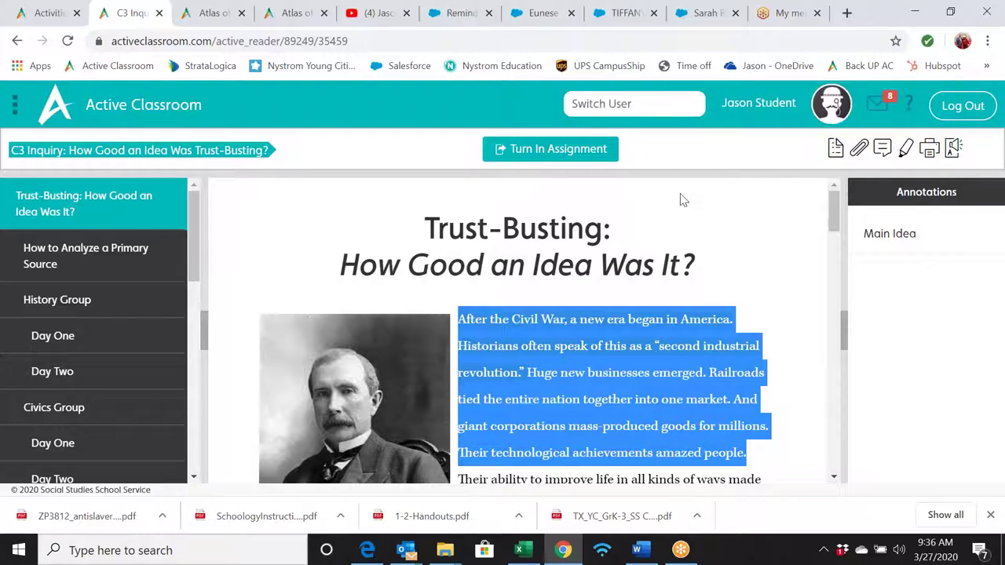
- Clear the selection and scroll down past the Rockefeller portrait
scroll(681, 200, "down", 2)
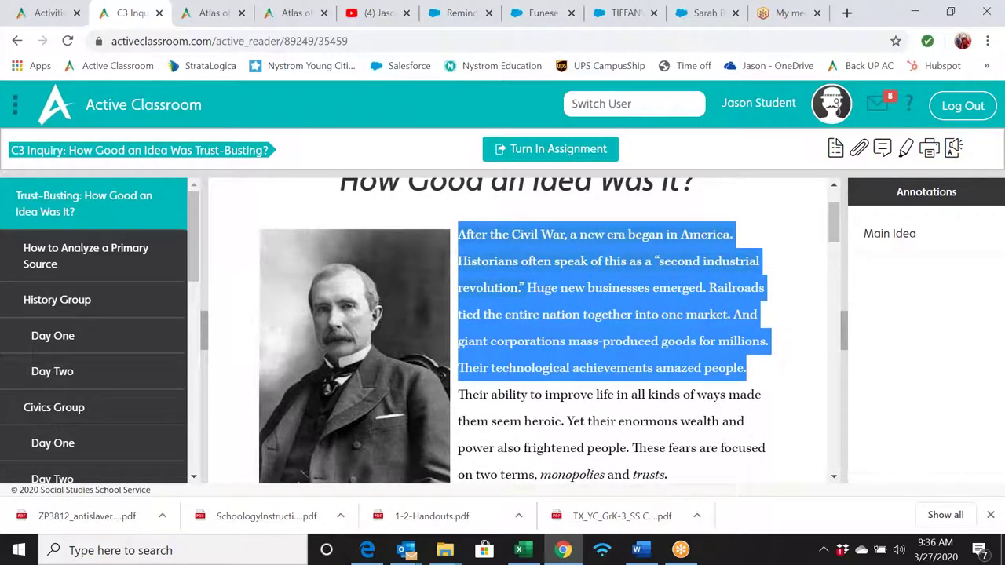
left_click(632, 291)
scroll(616, 363, "down", 2)
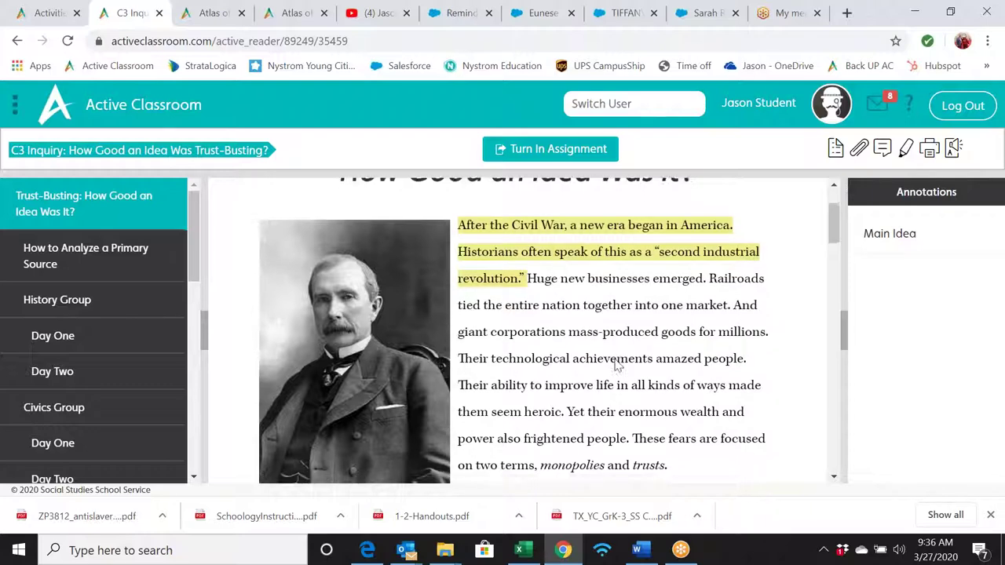
scroll(548, 331, "down", 2)
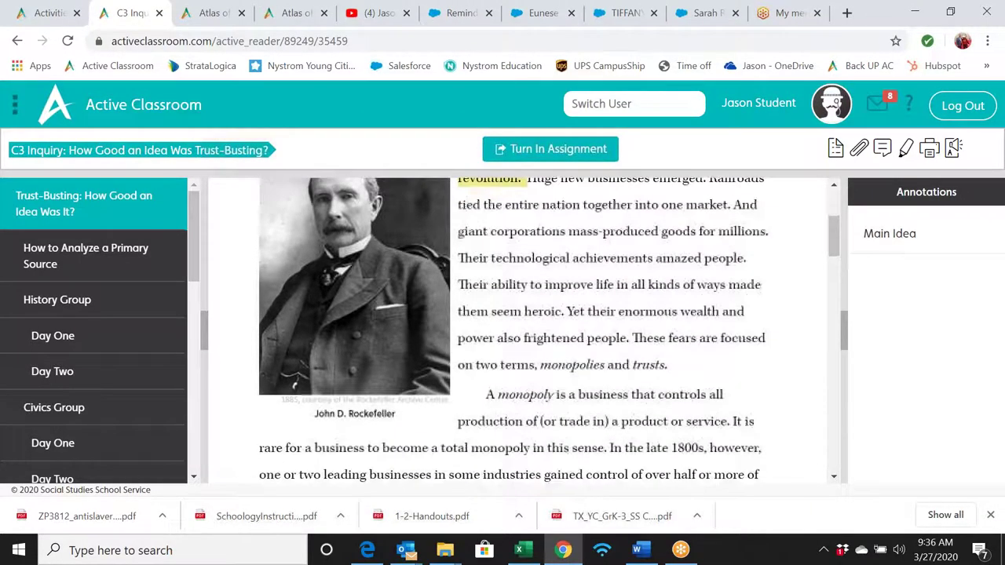
scroll(548, 331, "down", 4)
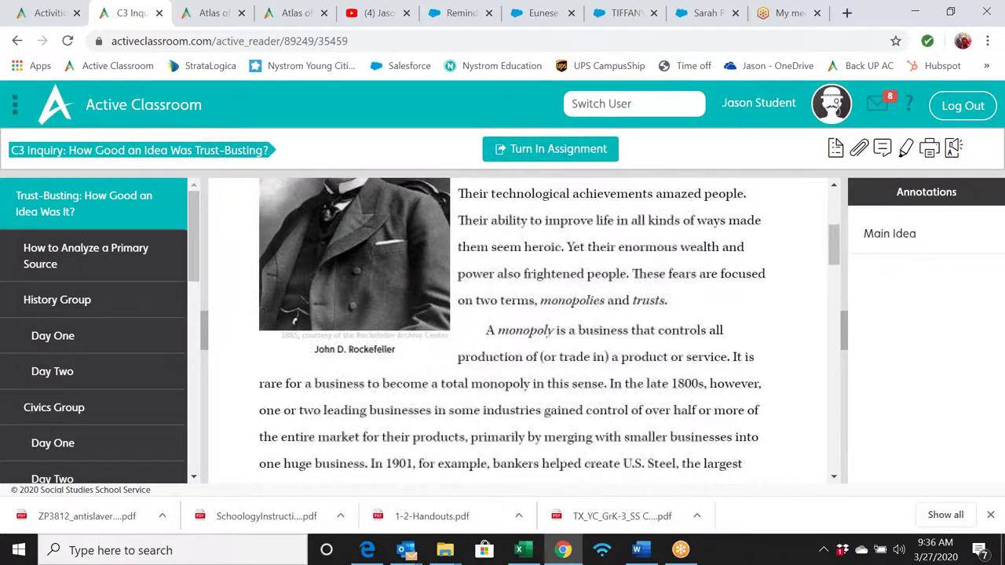
scroll(549, 330, "down", 3)
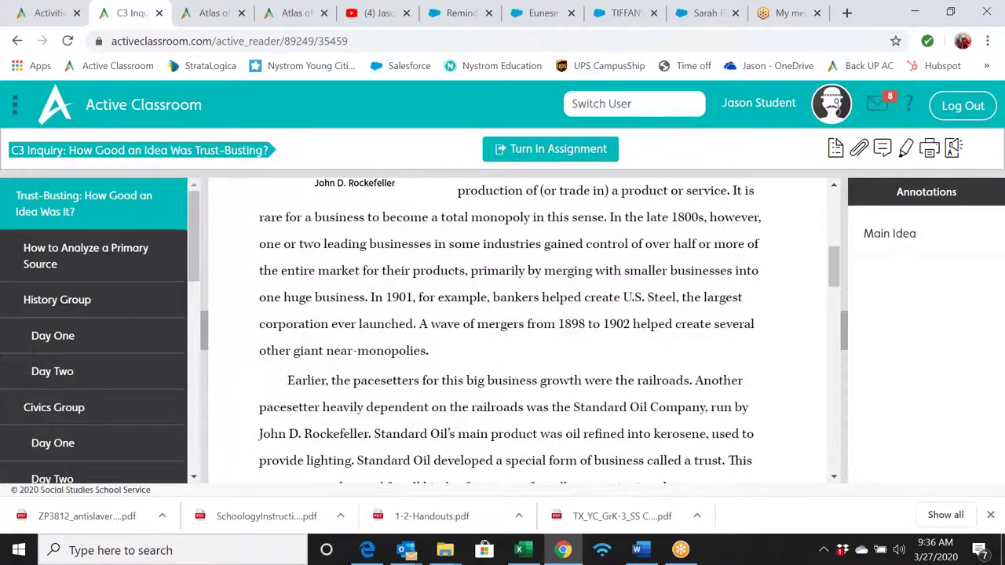
scroll(548, 331, "down", 1)
scroll(549, 330, "up", 8)
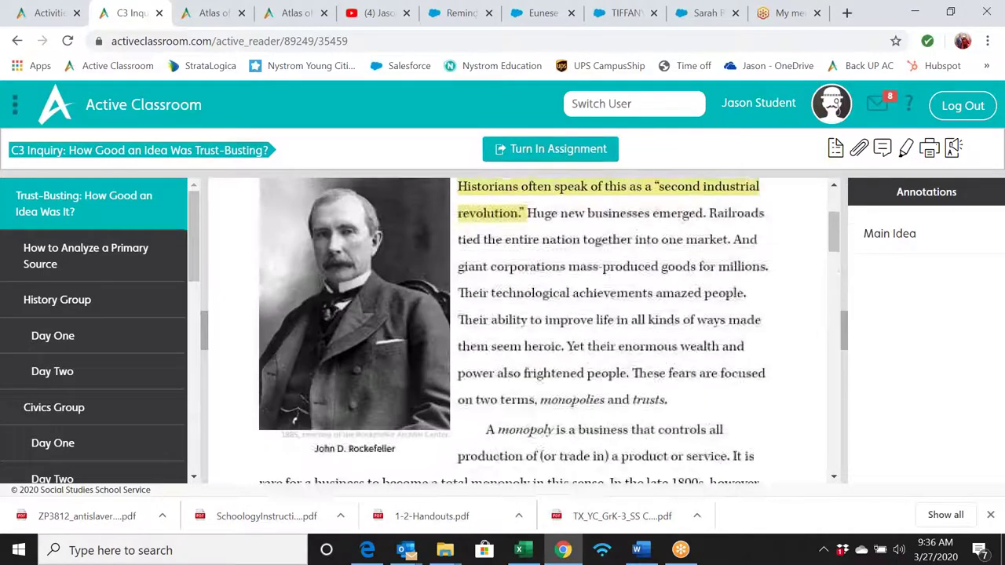
scroll(548, 330, "up", 5)
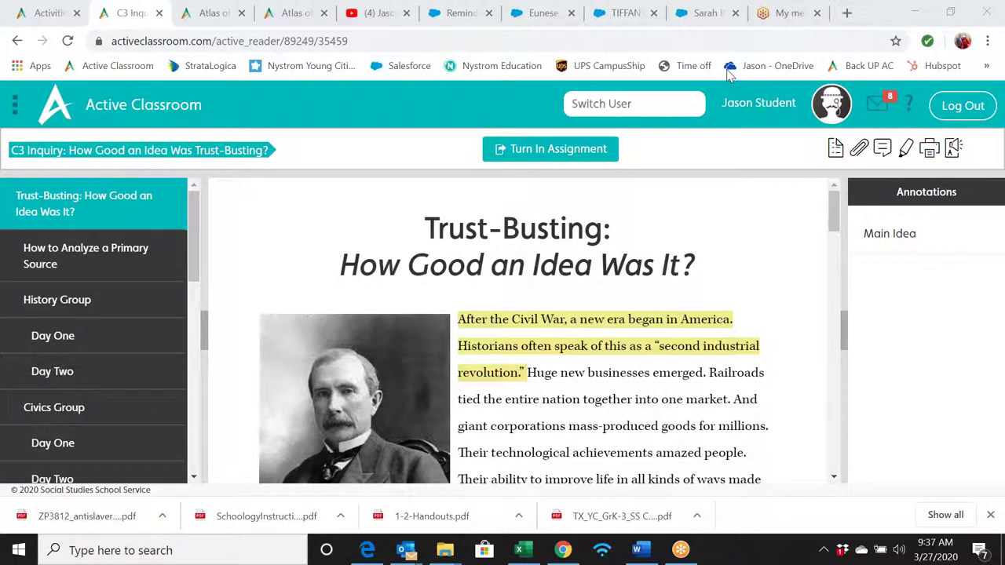
- Switch back to the teacher account via Switch User and open the Activities library
left_click(626, 105)
type("j")
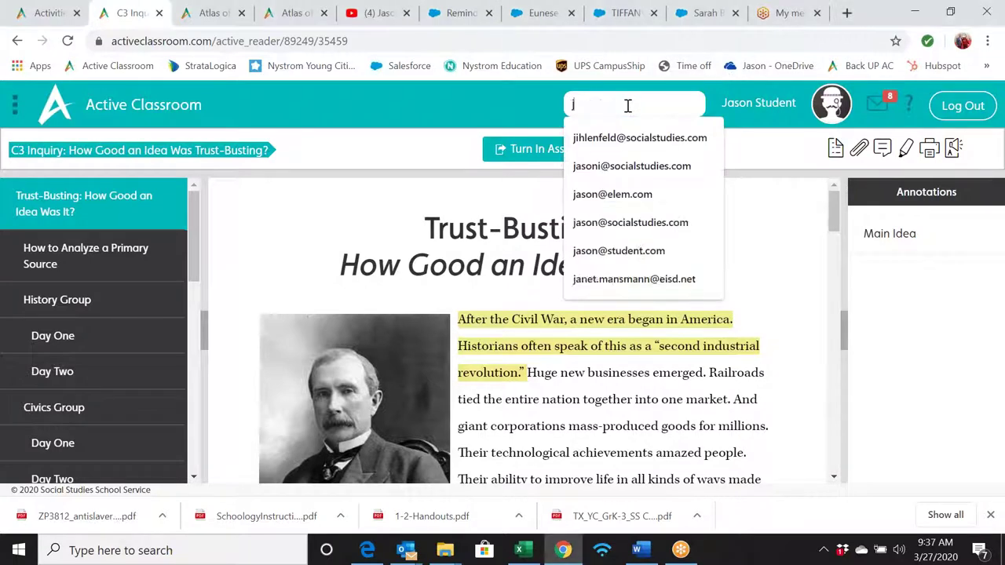
type("i")
key("Down")
key("Return")
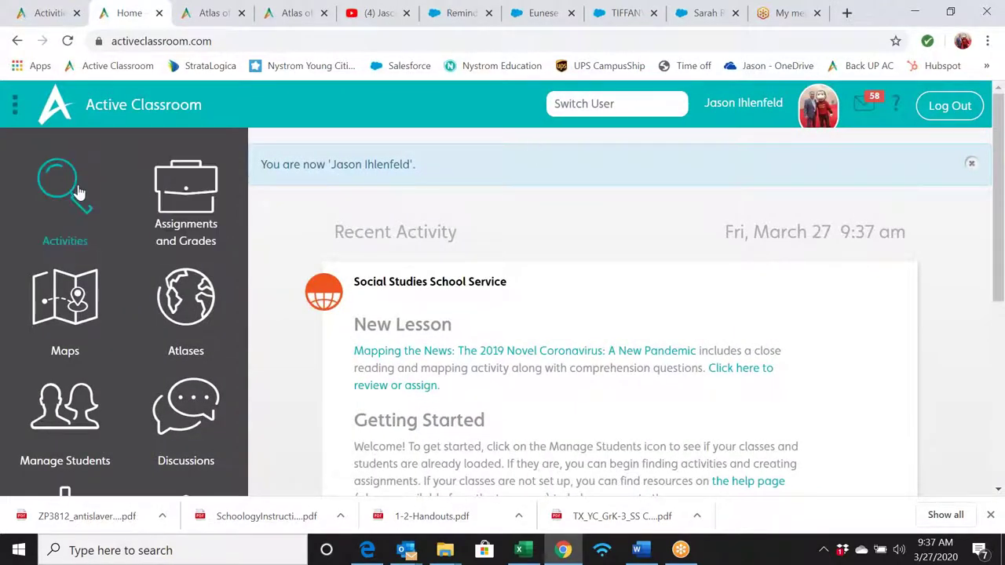
left_click(77, 192)
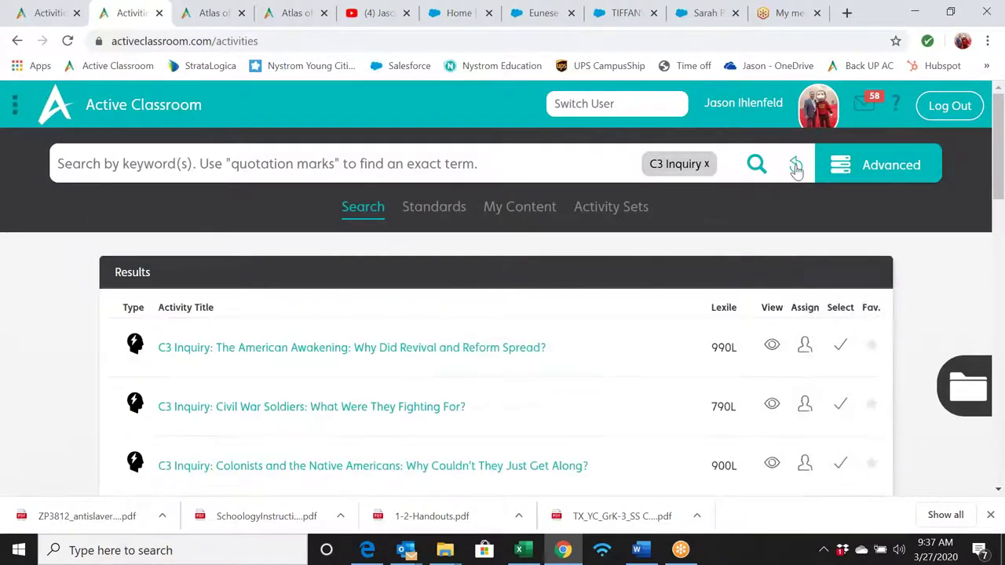
- Remove the C3 Inquiry filter chip so all activities are listed
left_click(795, 166)
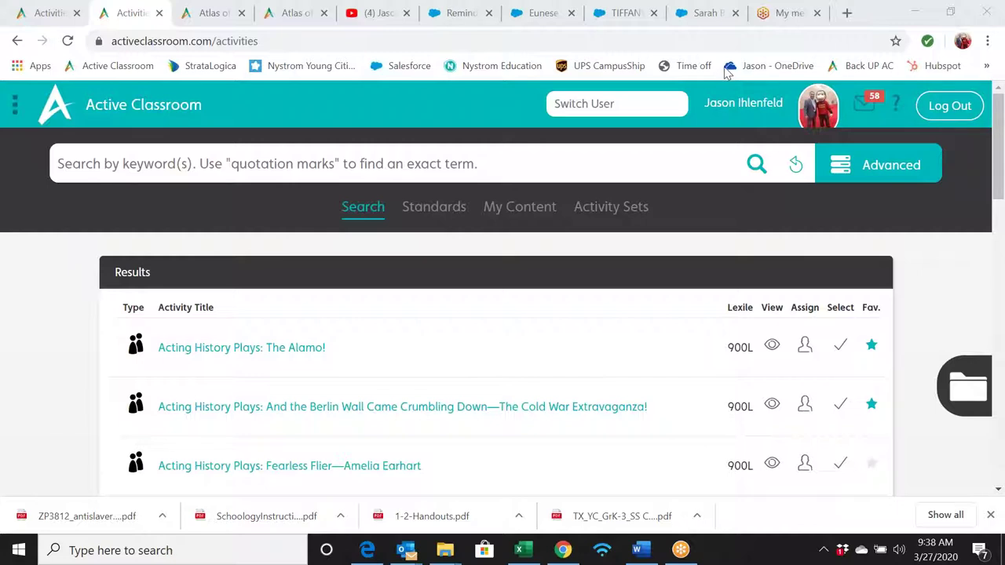
- Switch User to the student account, picking the student's address from the suggestions
left_click(610, 103)
type("ji")
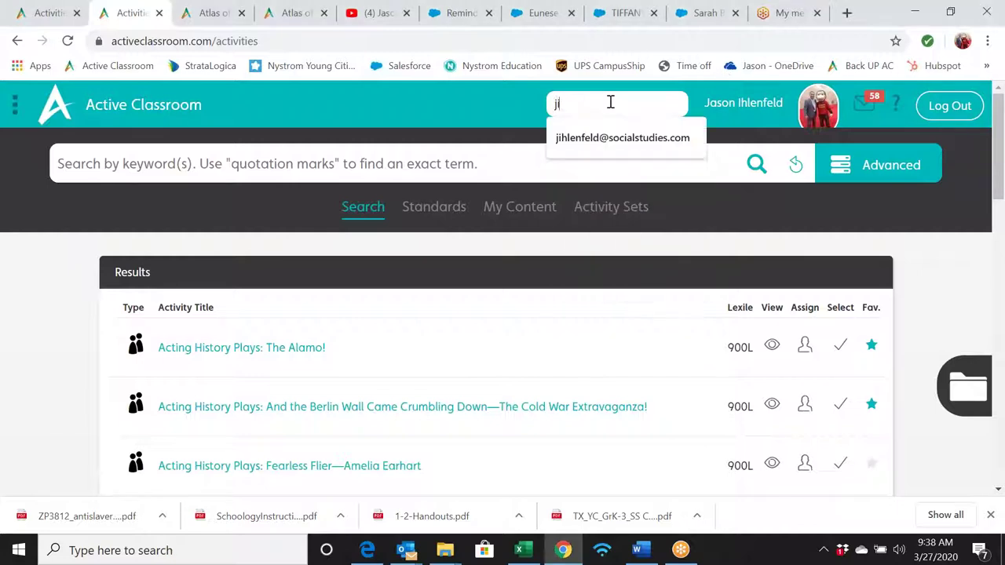
key("BackSpace")
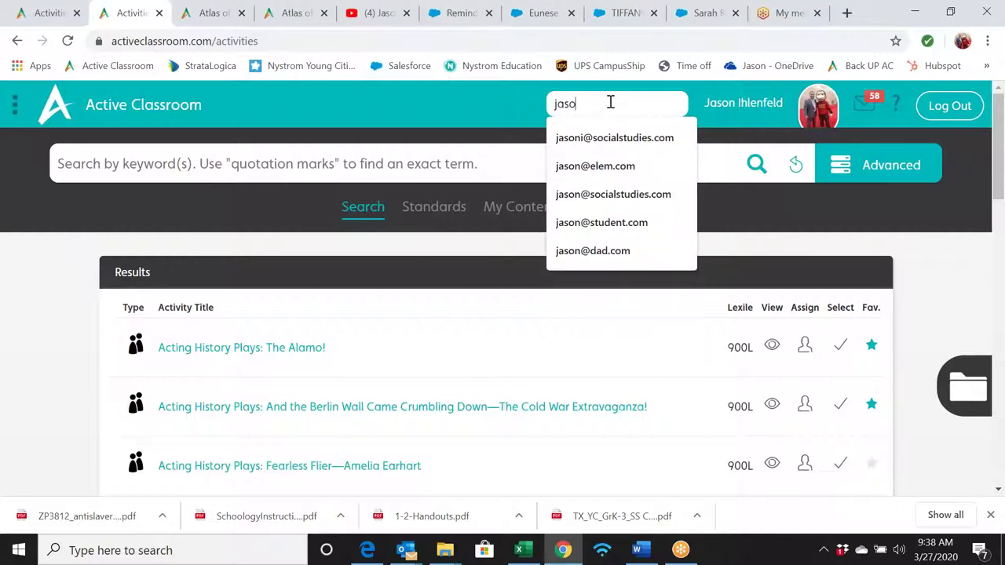
key("Down")
key("Down")
key("Down")
key("Down")
key("Down")
key("Up")
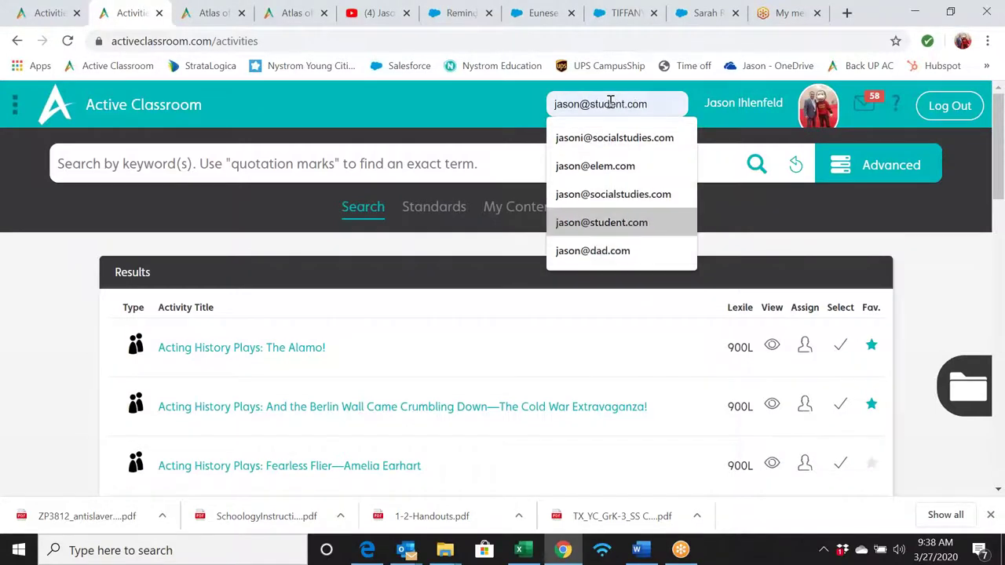
key("Return")
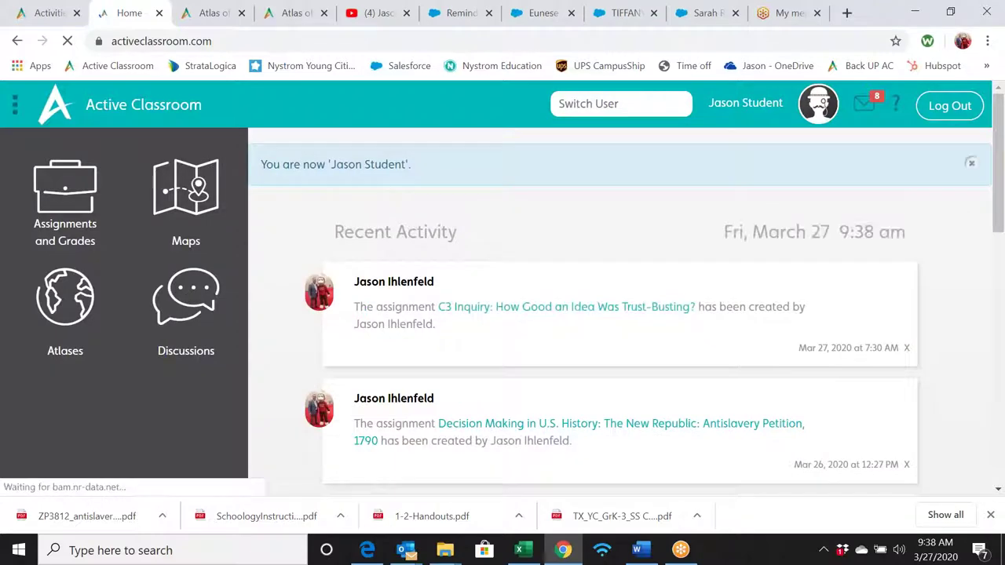
- Open the Trust-Busting assignment and hide the navigation and annotations panels
left_click(467, 307)
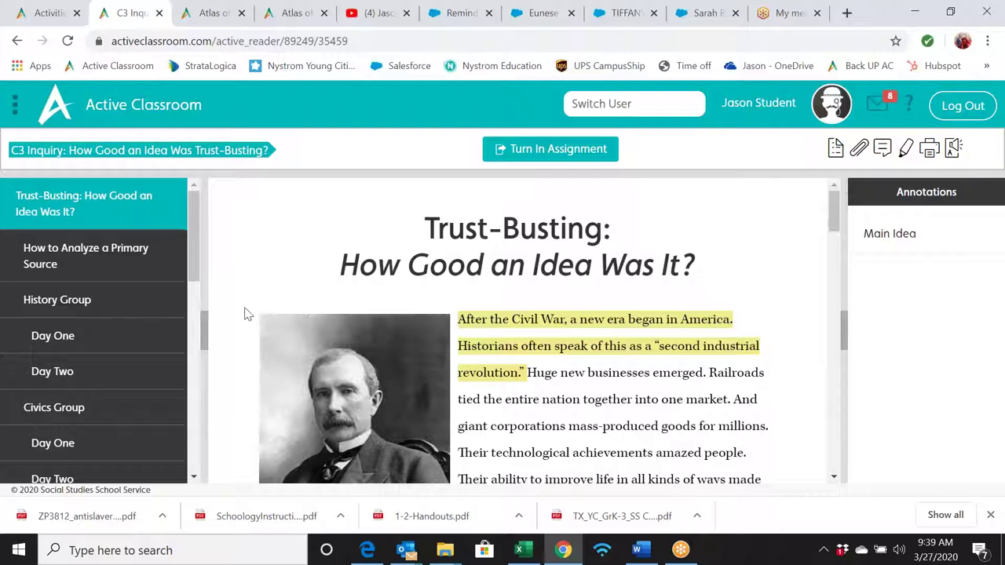
left_click(204, 330)
left_click(844, 336)
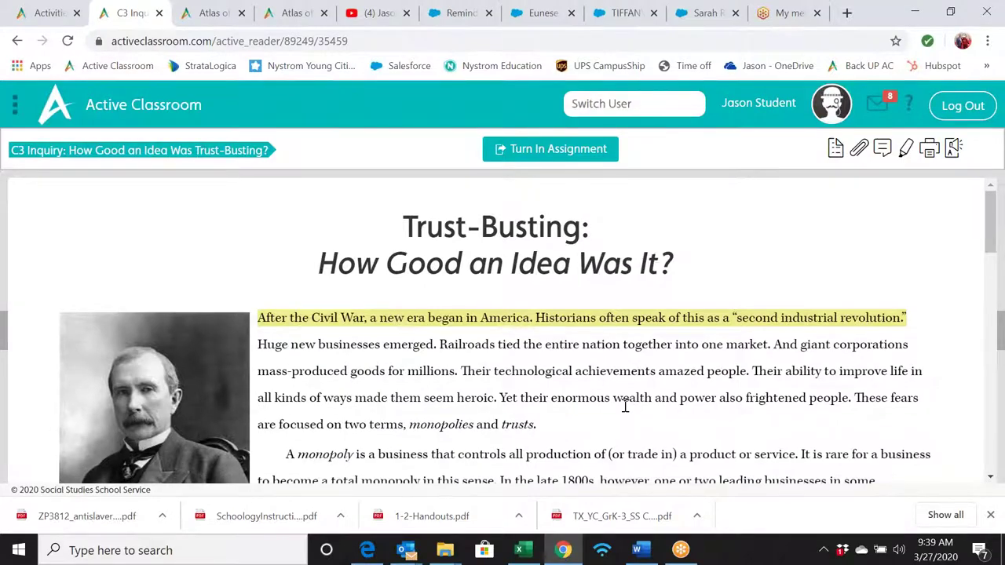
- Scroll the full-width reading, briefly reopening and hiding the section navigation again
scroll(636, 401, "down", 12)
scroll(222, 369, "up", 5)
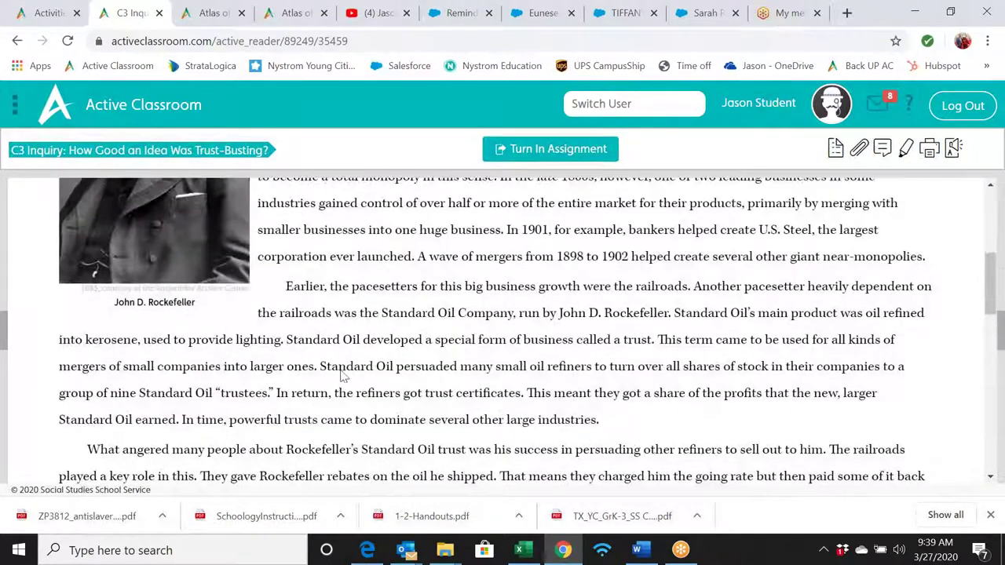
left_click(7, 331)
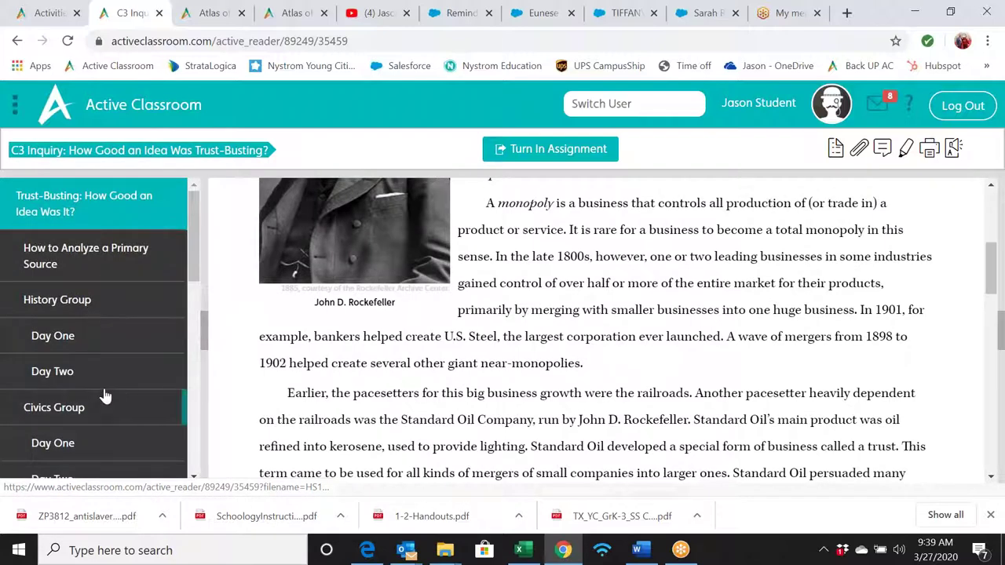
left_click(206, 333)
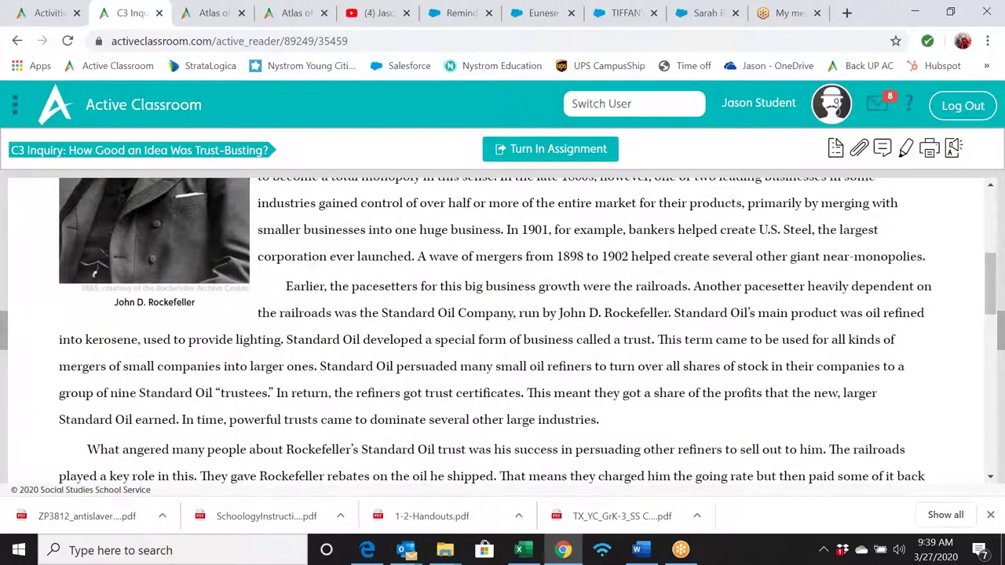
scroll(495, 329, "up", 2)
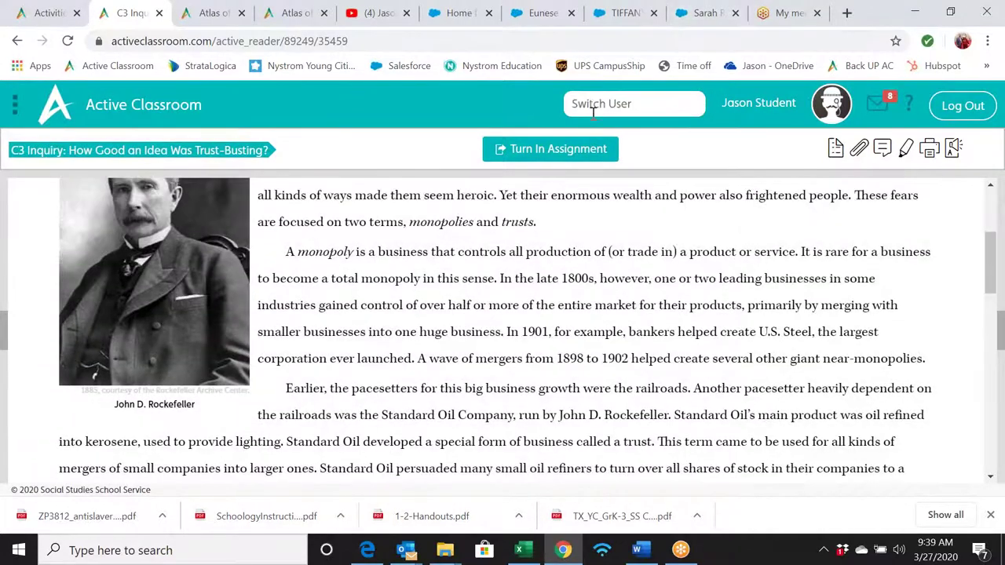
- Switch to the teacher account, open the Activities library and show the Advanced filters
left_click(594, 110)
type("ji")
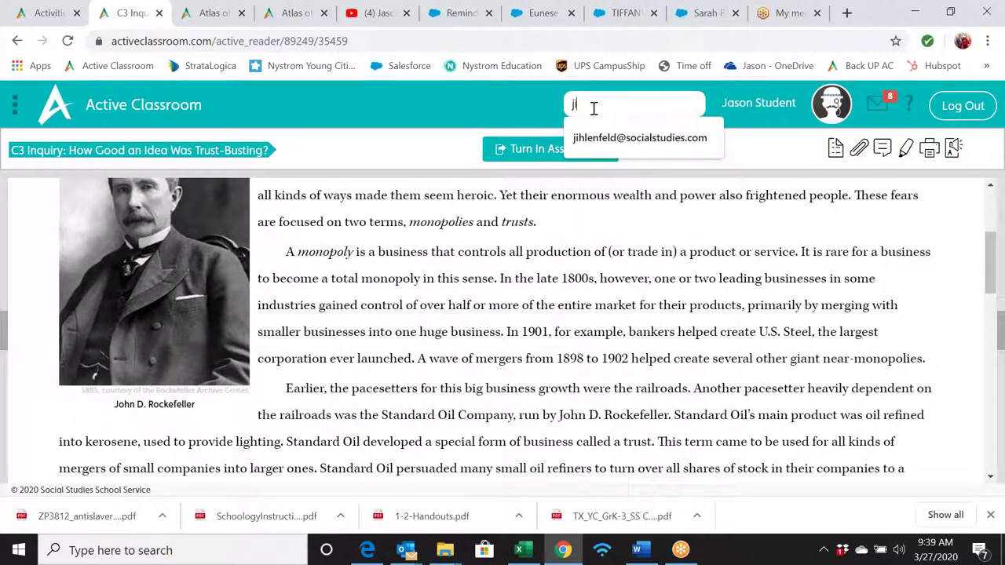
key("Down")
key("Return")
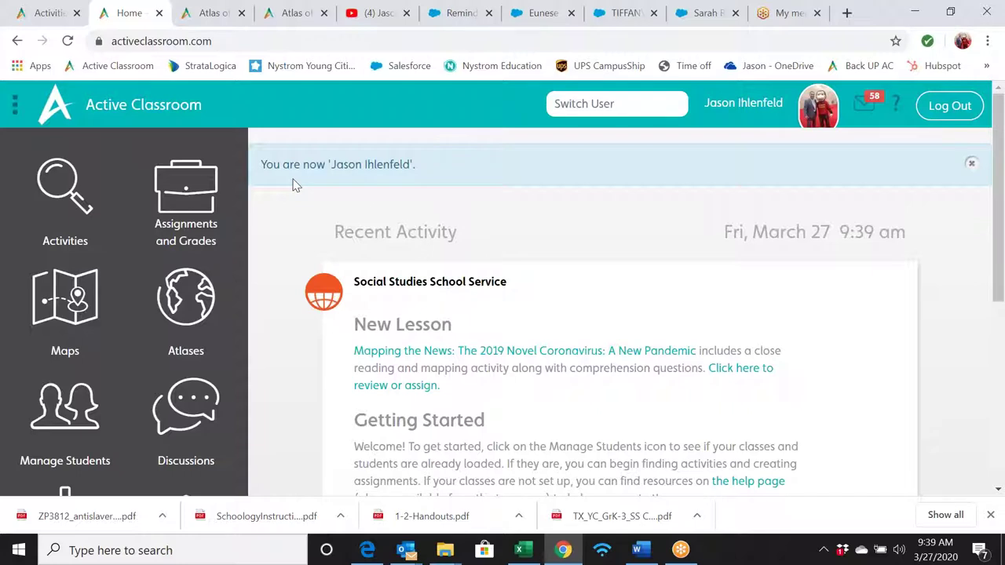
left_click(61, 189)
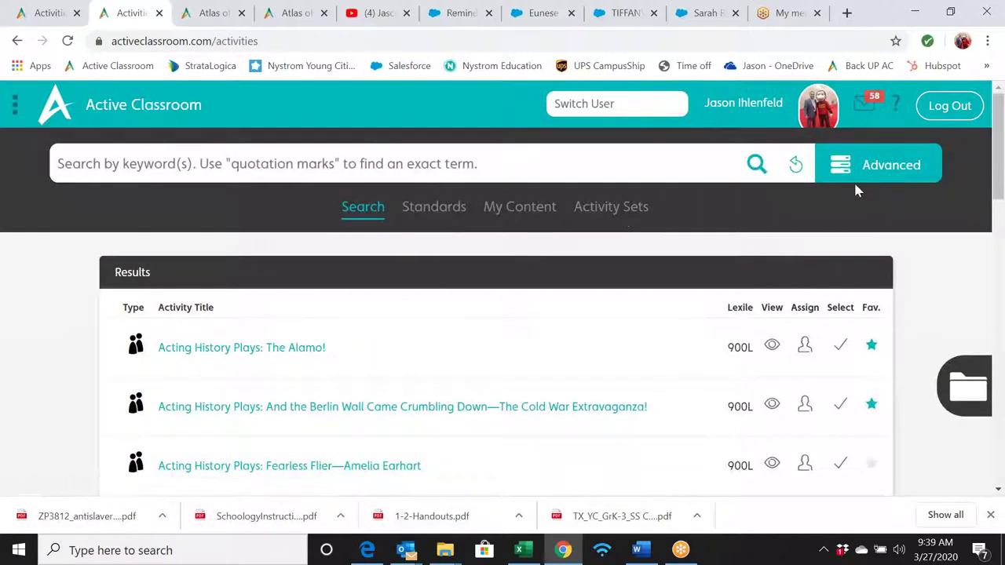
left_click(843, 179)
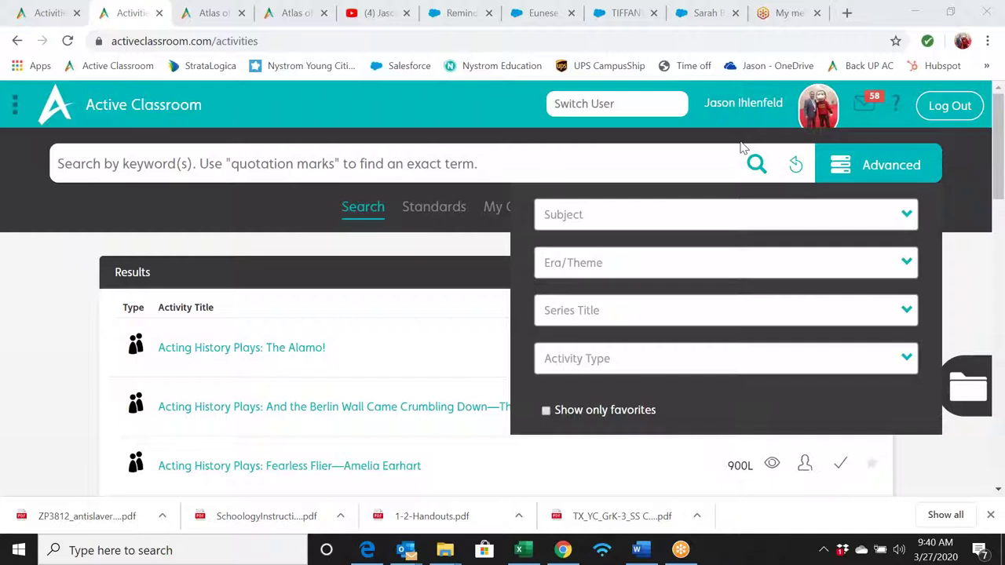
- Switch to the student account by its address and open the Trust-Busting assignment
left_click(622, 100)
type("jason")
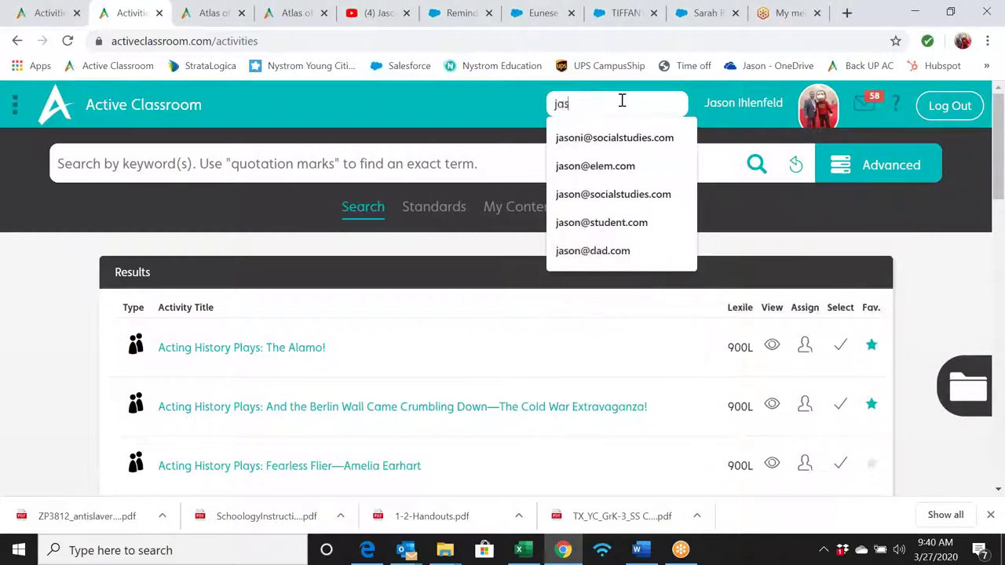
key("Down")
key("Down")
key("Down")
key("Down")
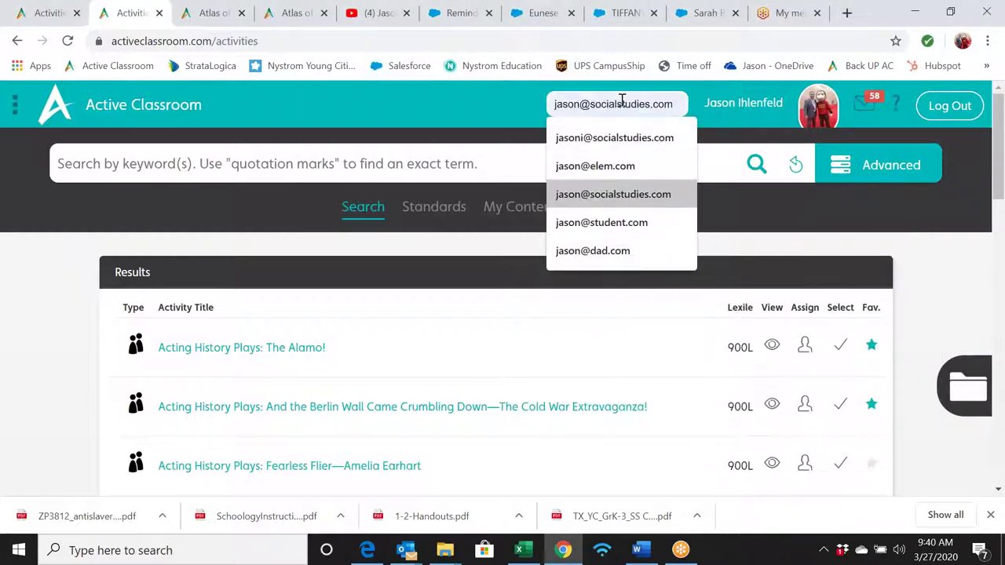
key("Return")
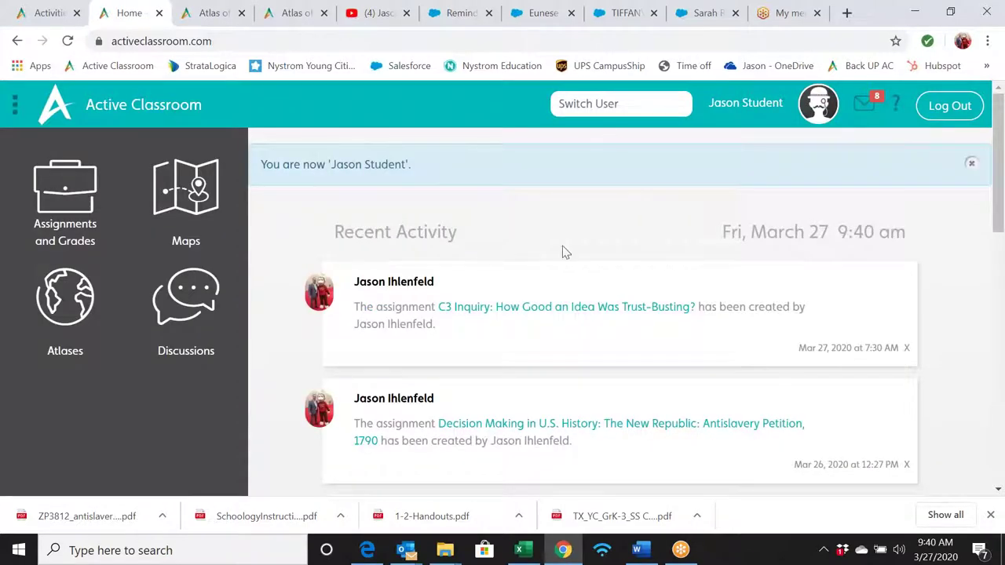
left_click(543, 308)
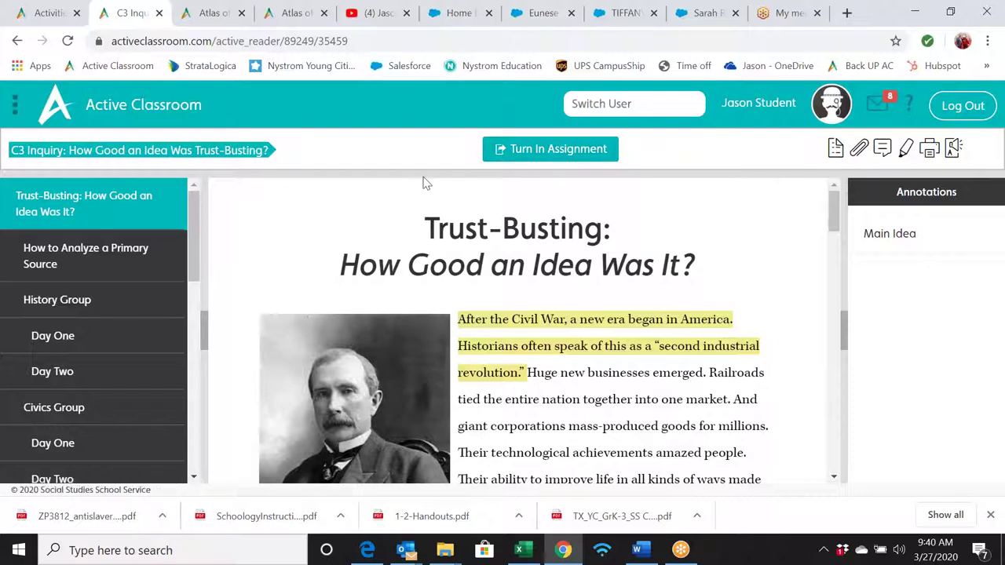
- View How to Analyze a Primary Source, History Group Day One and Day Two, then the Trust-Busting article
left_click(138, 255)
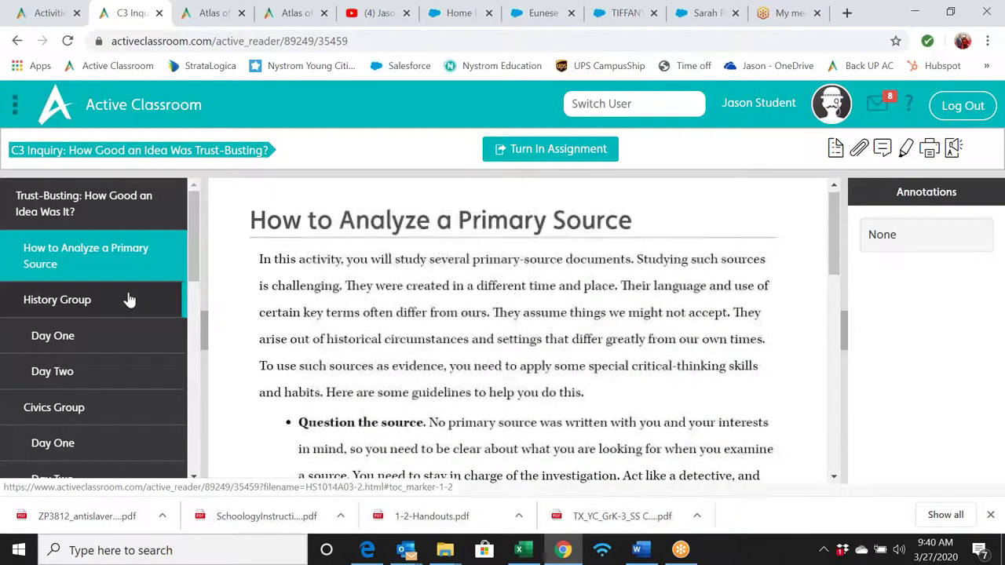
left_click(130, 299)
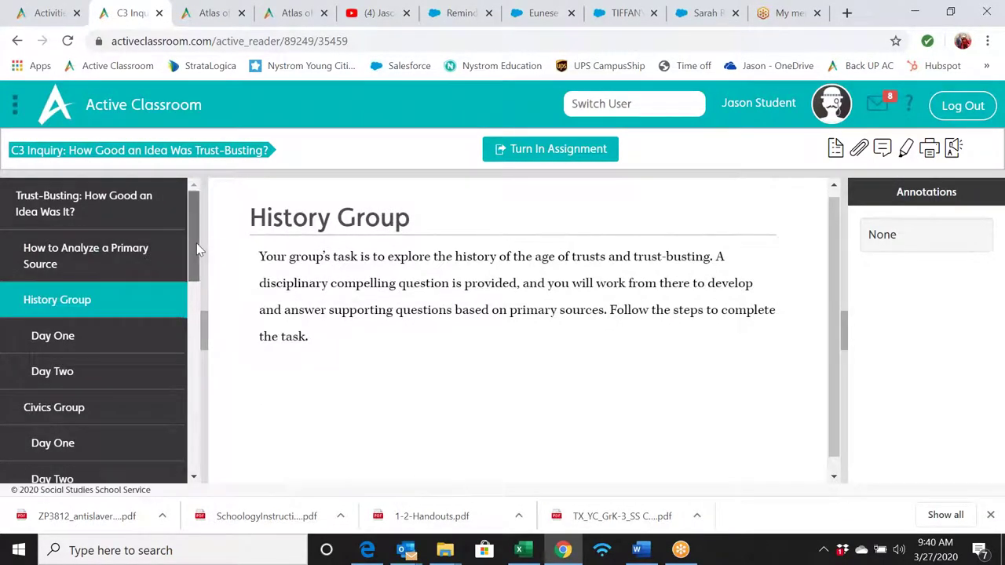
left_click_drag(196, 243, 198, 270)
left_click(127, 242)
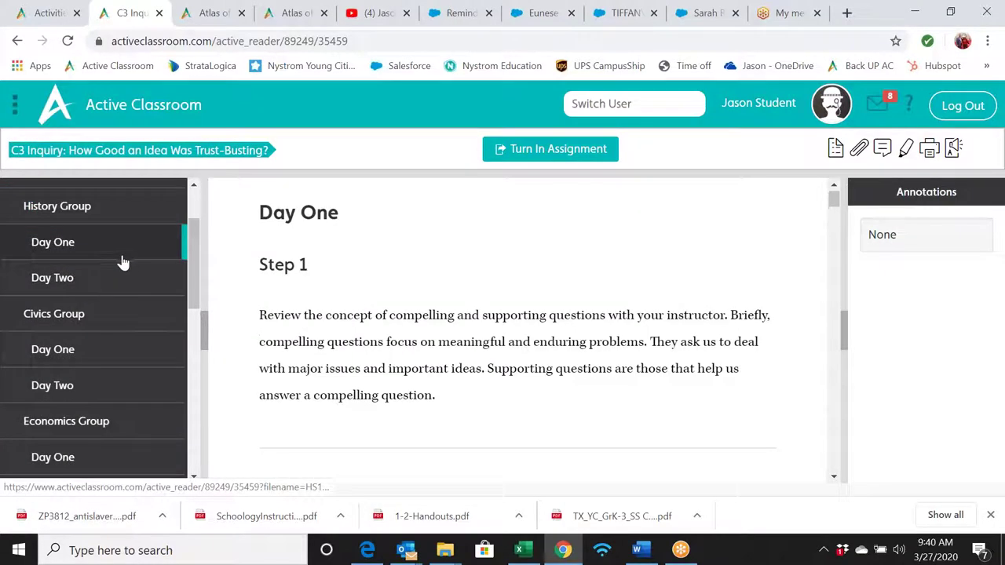
left_click(139, 289)
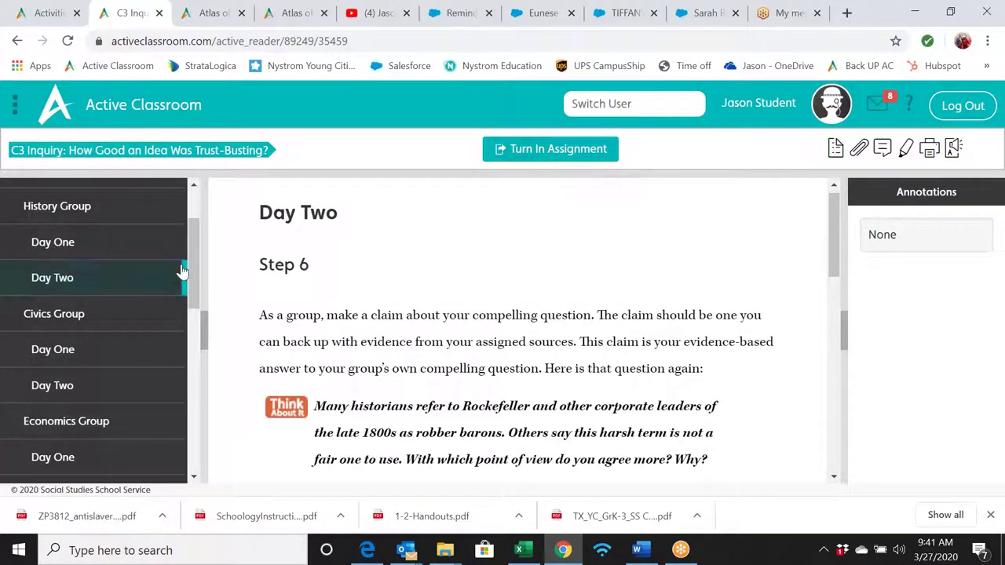
left_click_drag(193, 264, 190, 218)
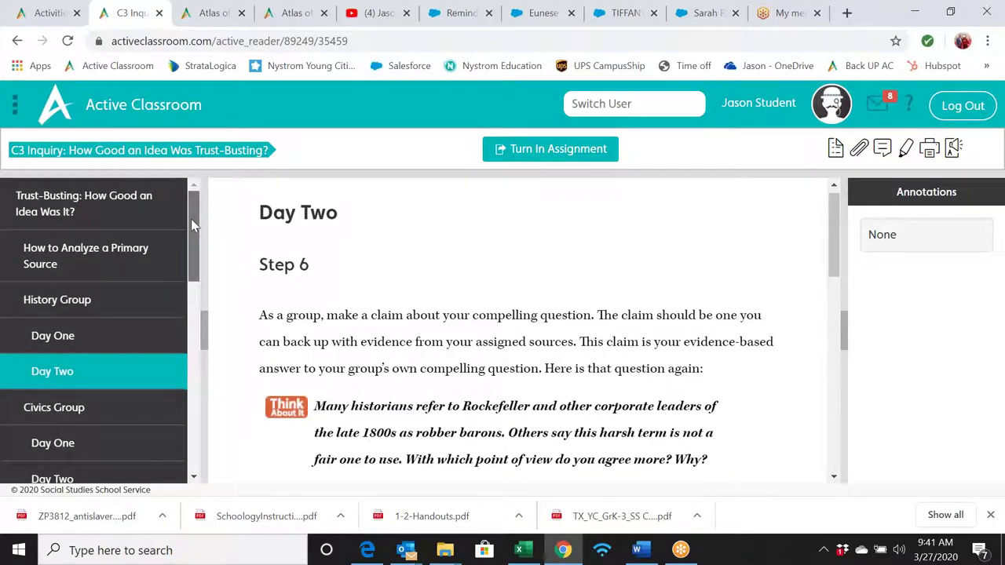
left_click(88, 259)
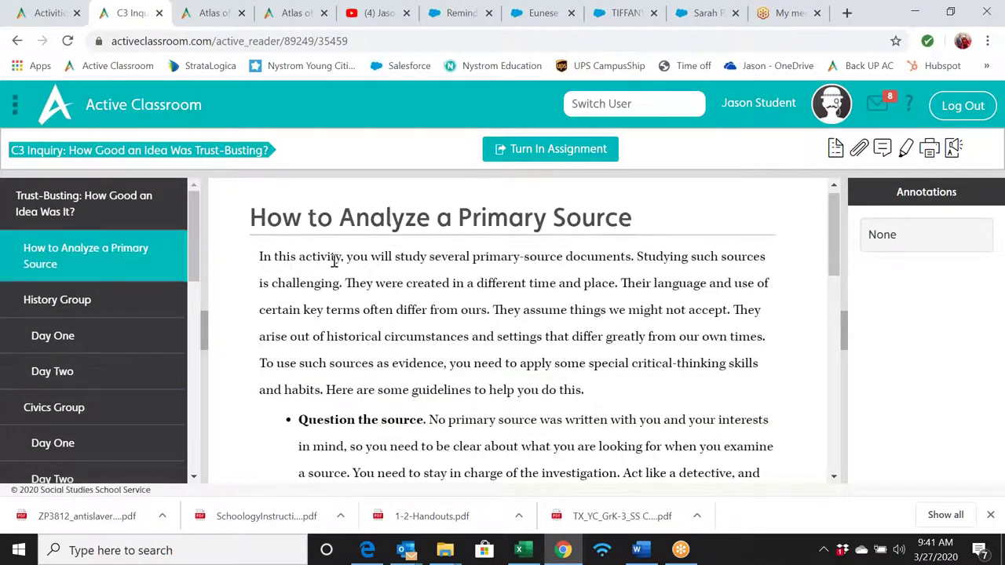
left_click(130, 222)
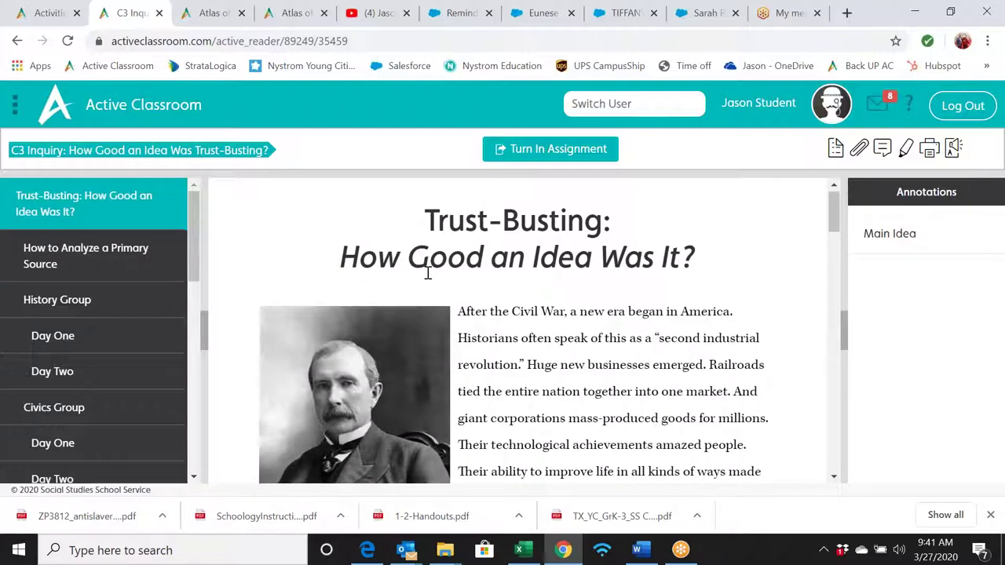
scroll(428, 272, "down", 1)
scroll(427, 273, "up", 1)
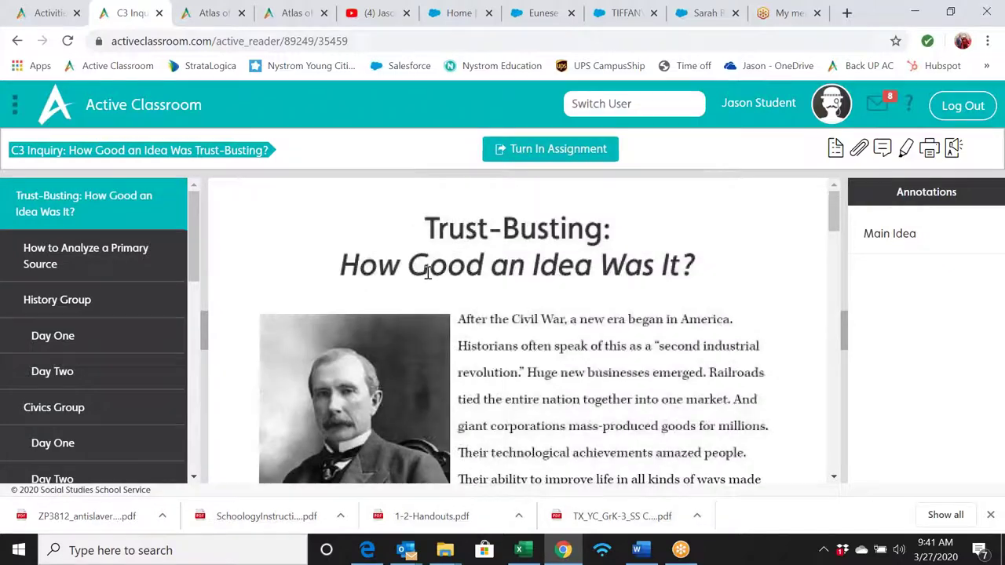
- Switch to the teacher account by its address and open the Activities library
left_click(593, 98)
type("ji")
key("Down")
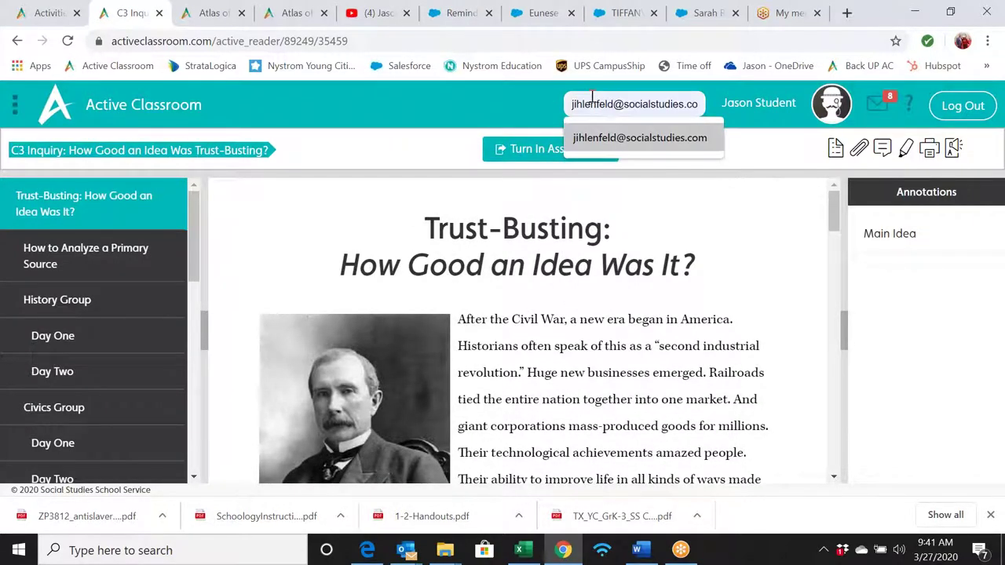
key("Return")
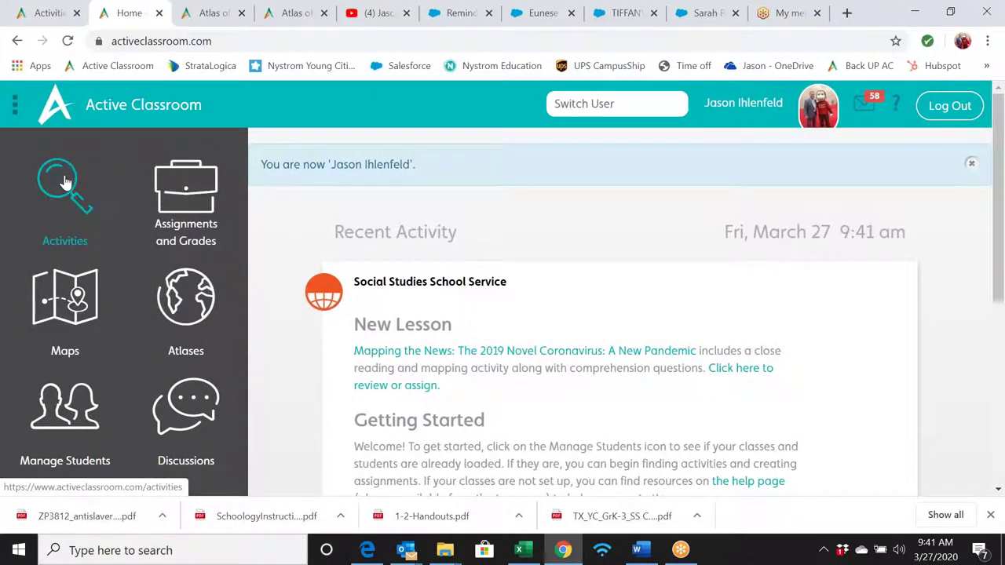
left_click(129, 186)
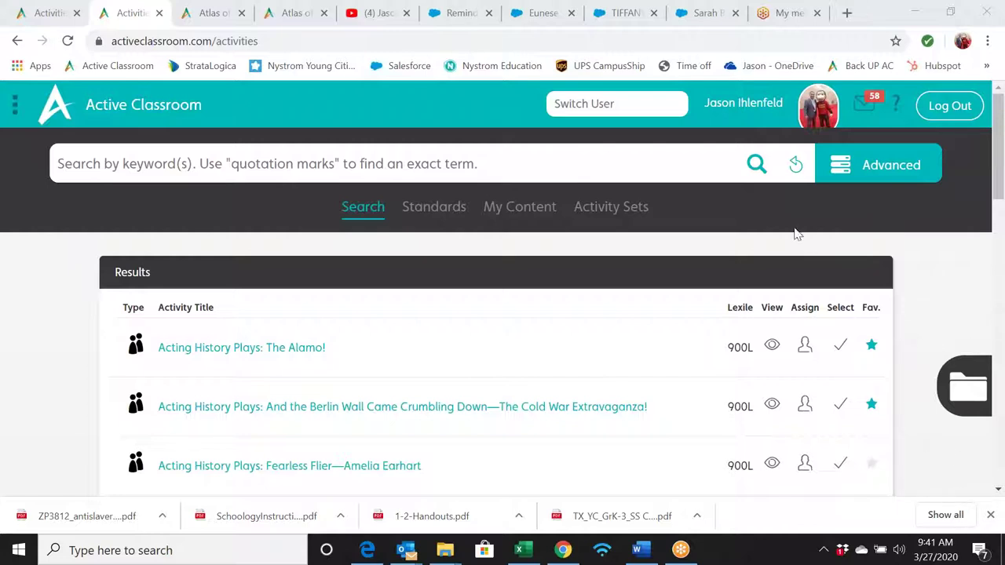
- Scroll through the Help page's user guides and tutorials, then return Home via the logo
left_click(894, 113)
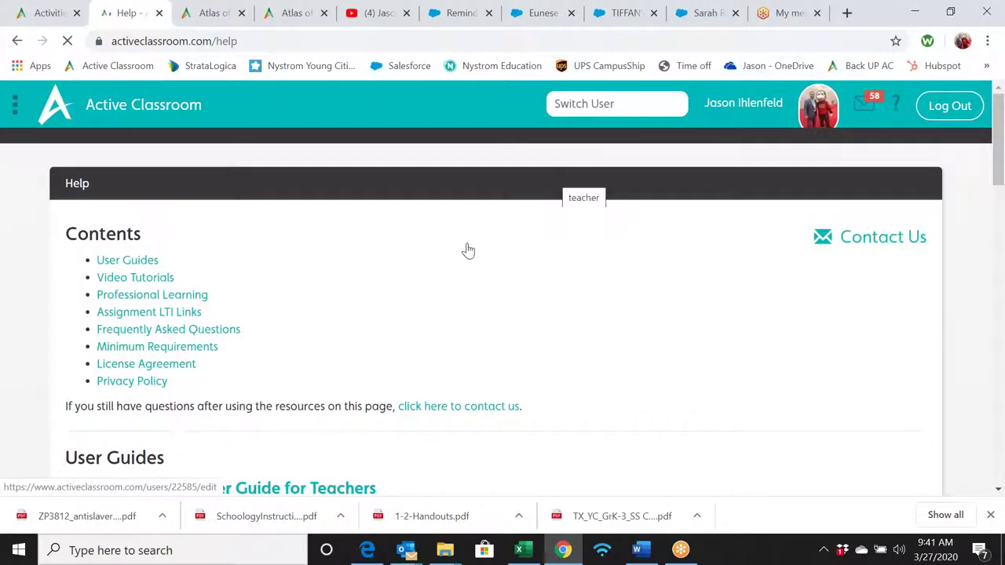
scroll(467, 250, "down", 1)
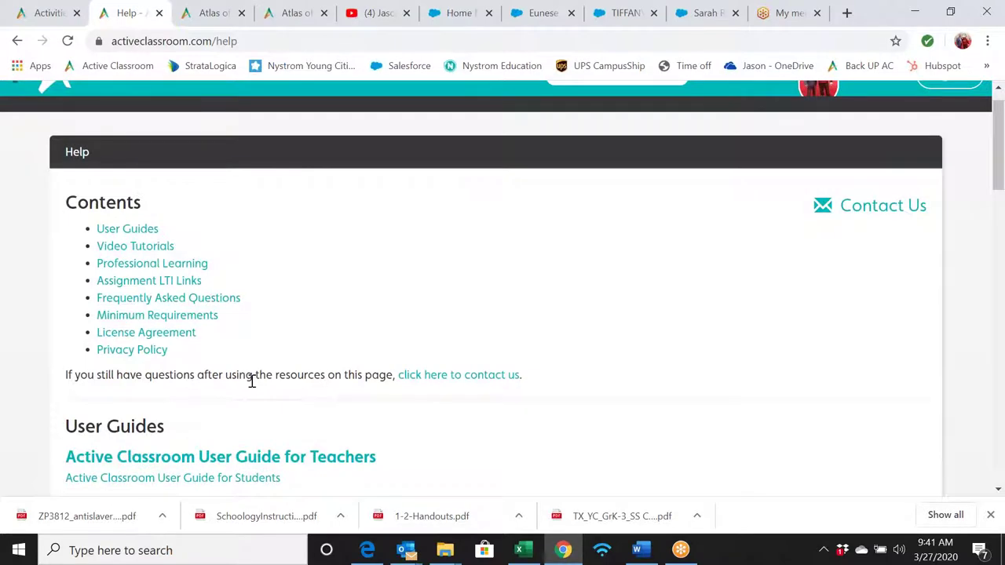
scroll(255, 378, "down", 1)
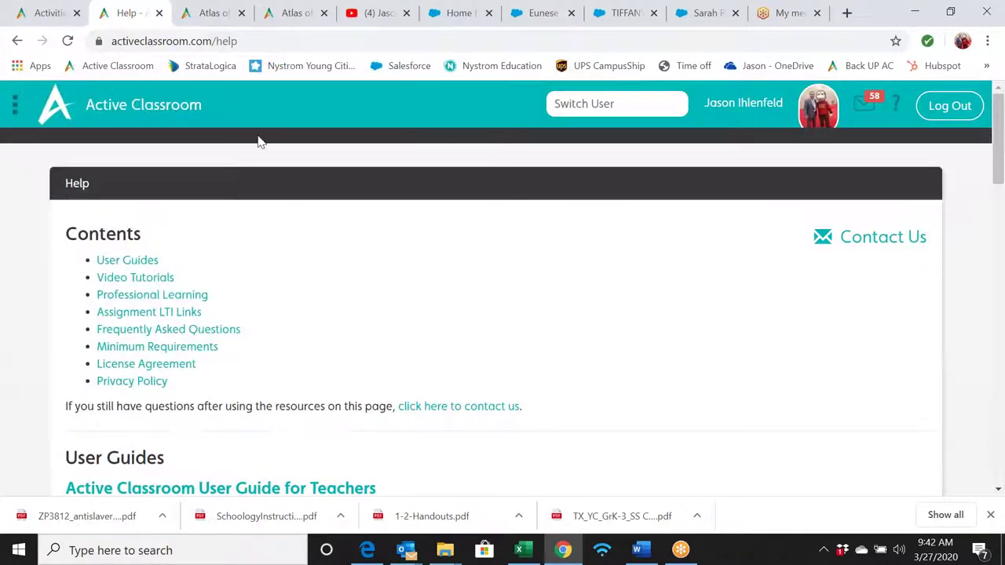
left_click(157, 113)
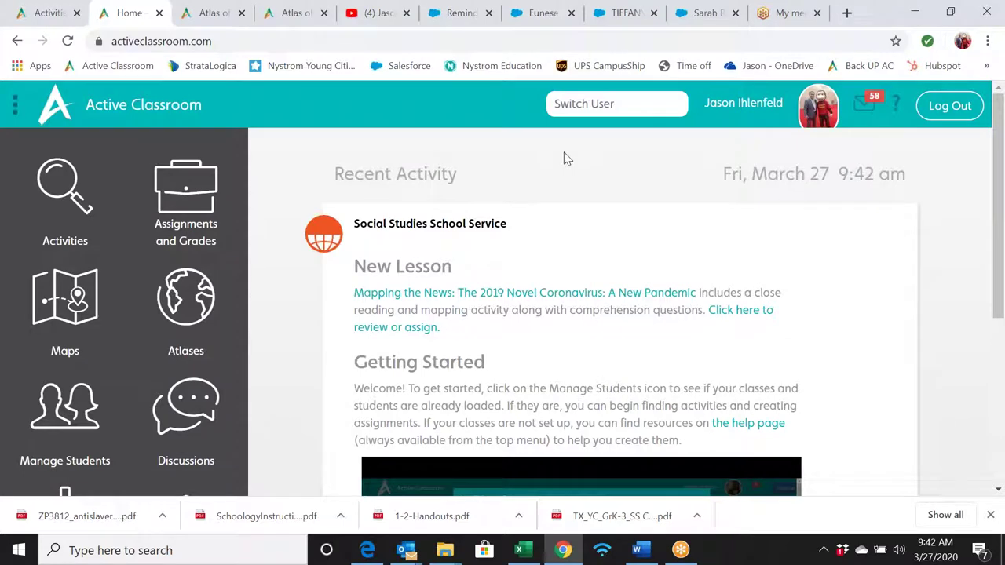
- Open the Activities library and show its Advanced search filters
left_click(66, 189)
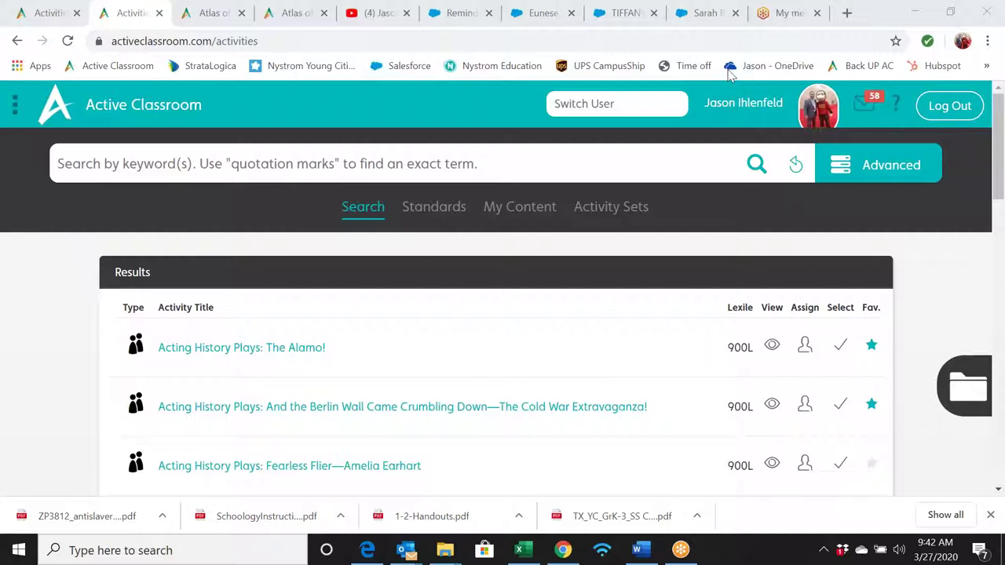
left_click(873, 169)
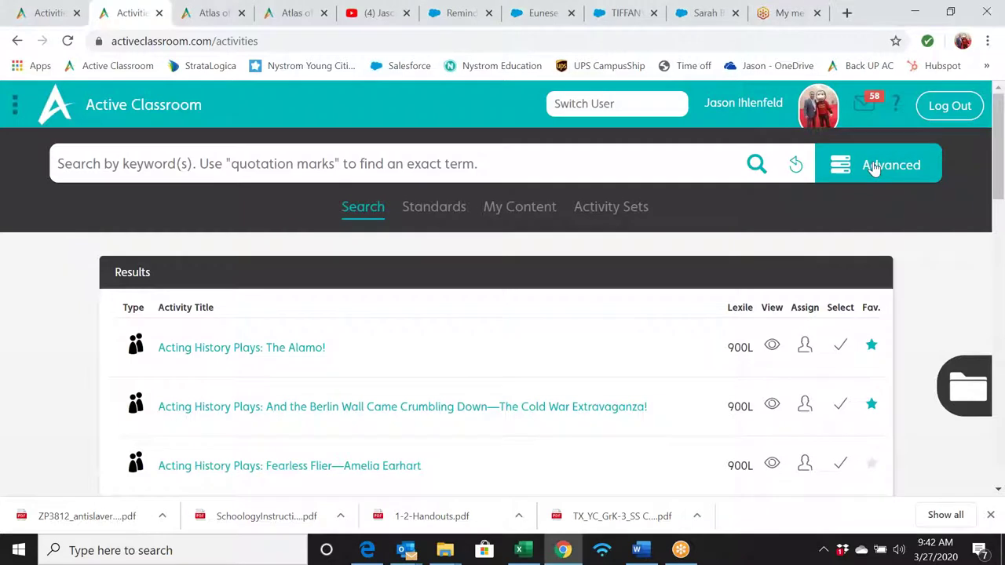
left_click(874, 168)
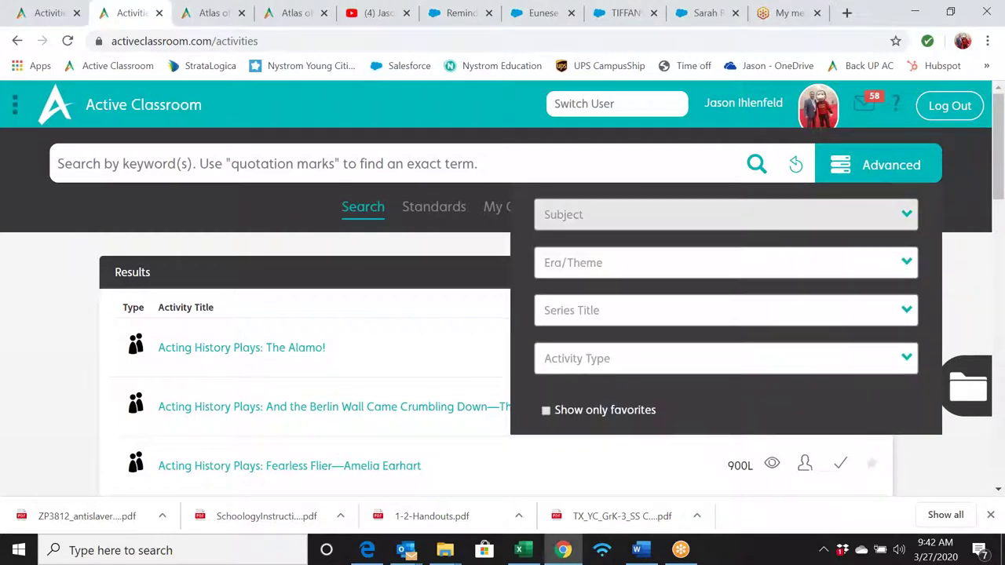
- Filter the library by the Desk Atlas series title and run the search
left_click(904, 314)
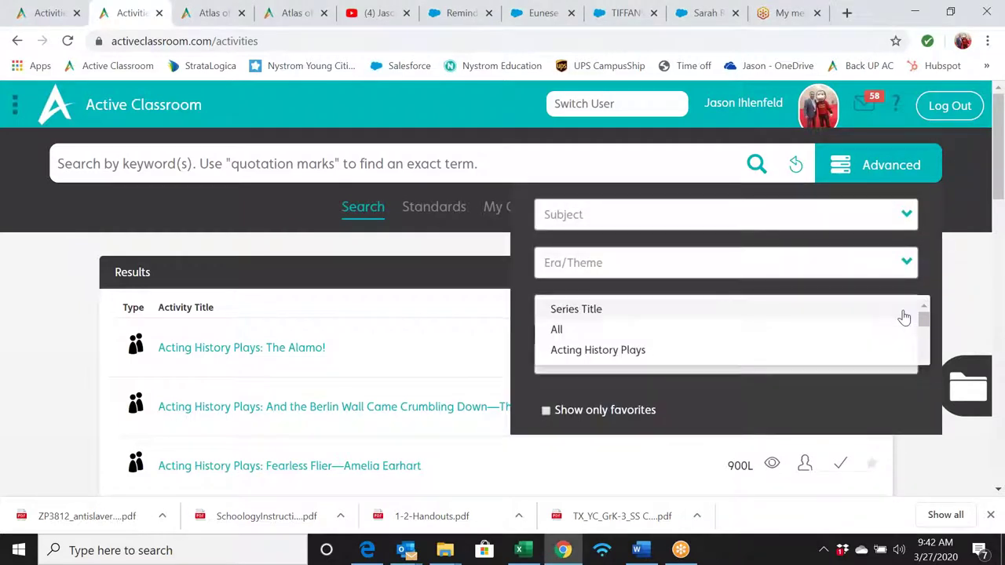
left_click_drag(1001, 141, 1002, 208)
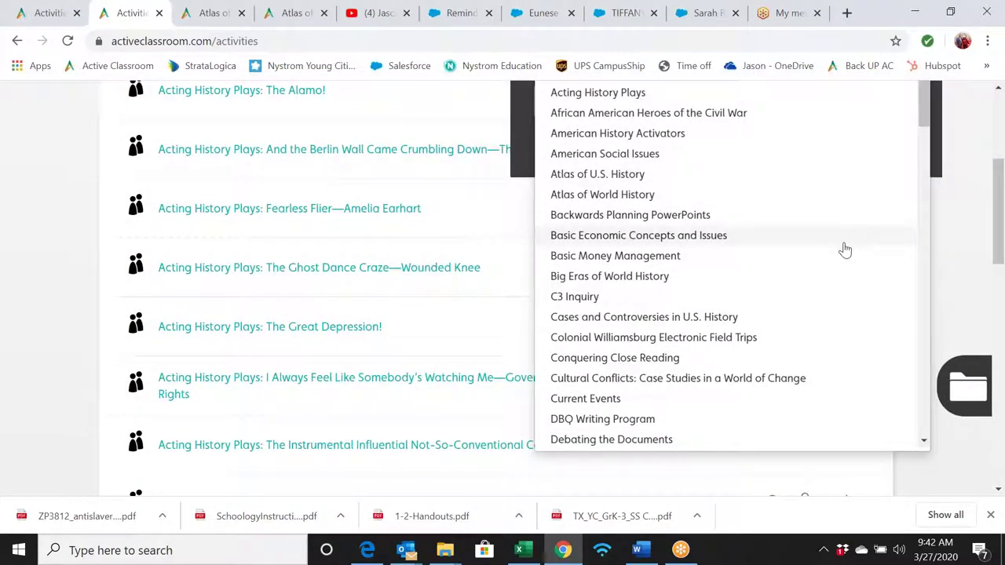
scroll(833, 303, "down", 3)
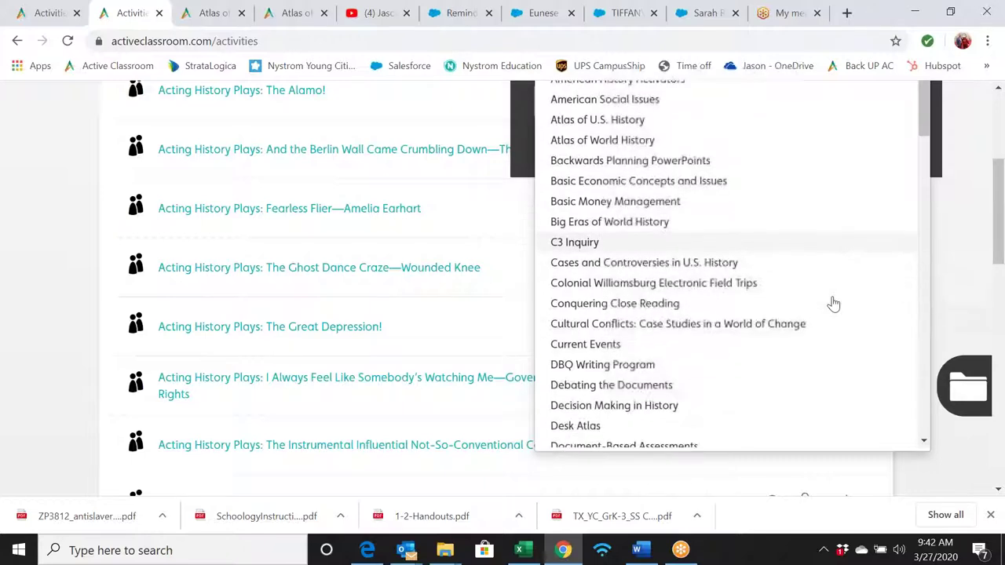
scroll(833, 304, "down", 3)
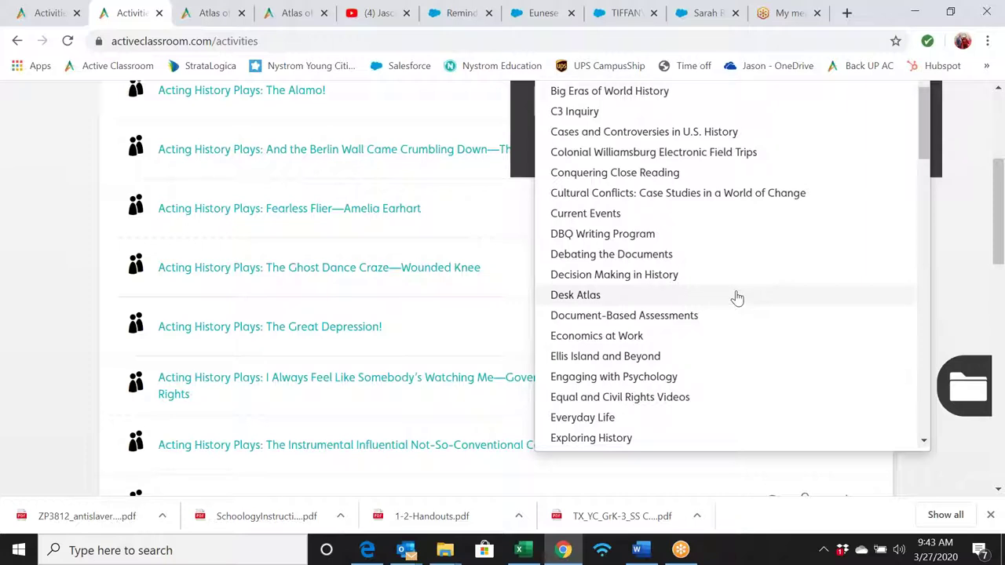
left_click(680, 299)
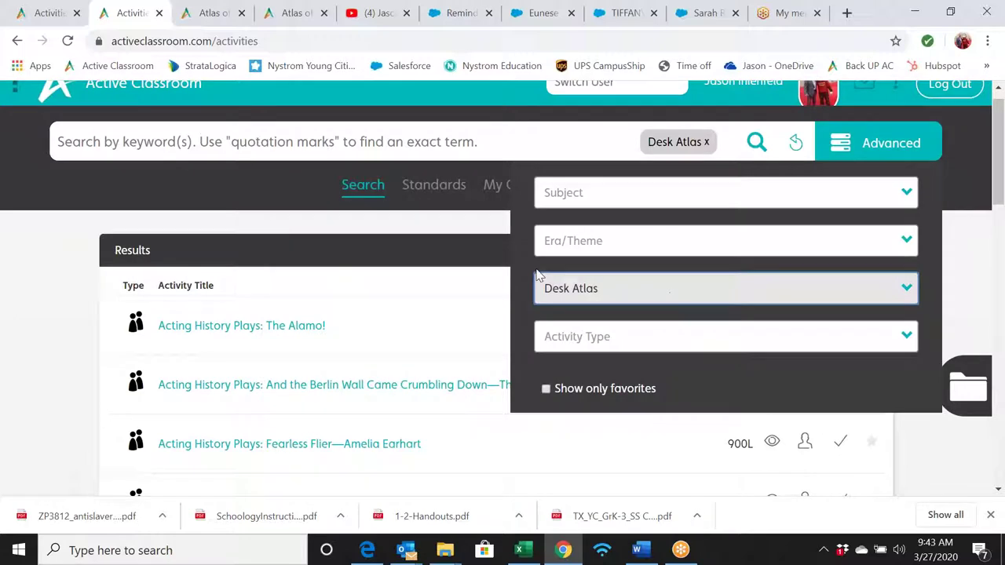
left_click(755, 143)
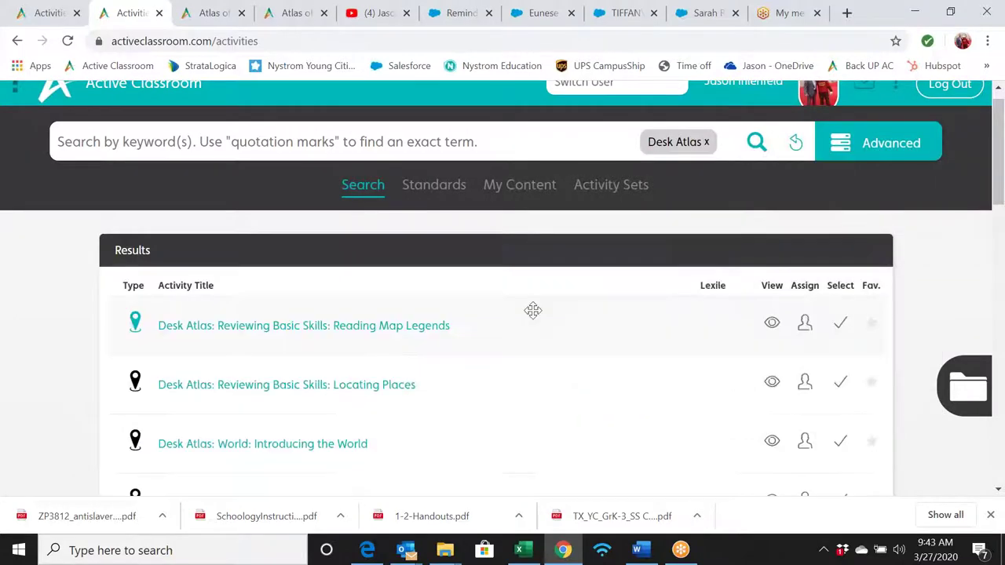
- Scroll through the Desk Atlas results and preview the World: World Economy activity
scroll(531, 309, "down", 1)
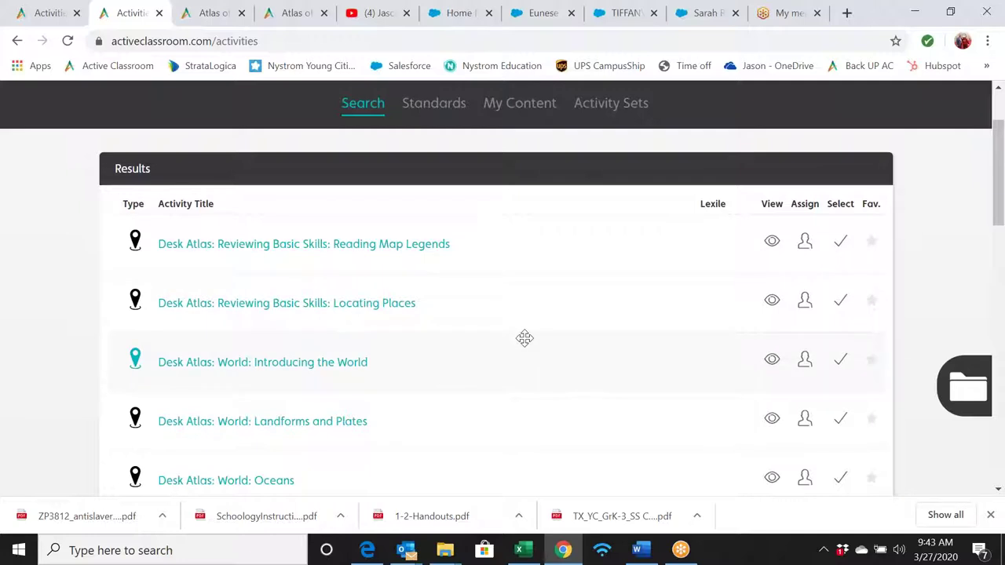
scroll(525, 338, "down", 3)
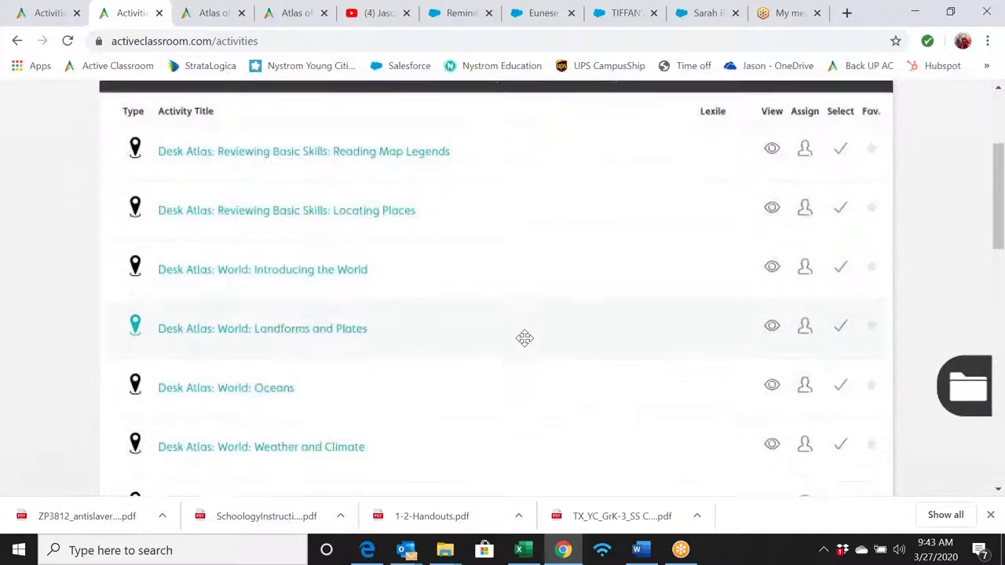
scroll(524, 339, "down", 2)
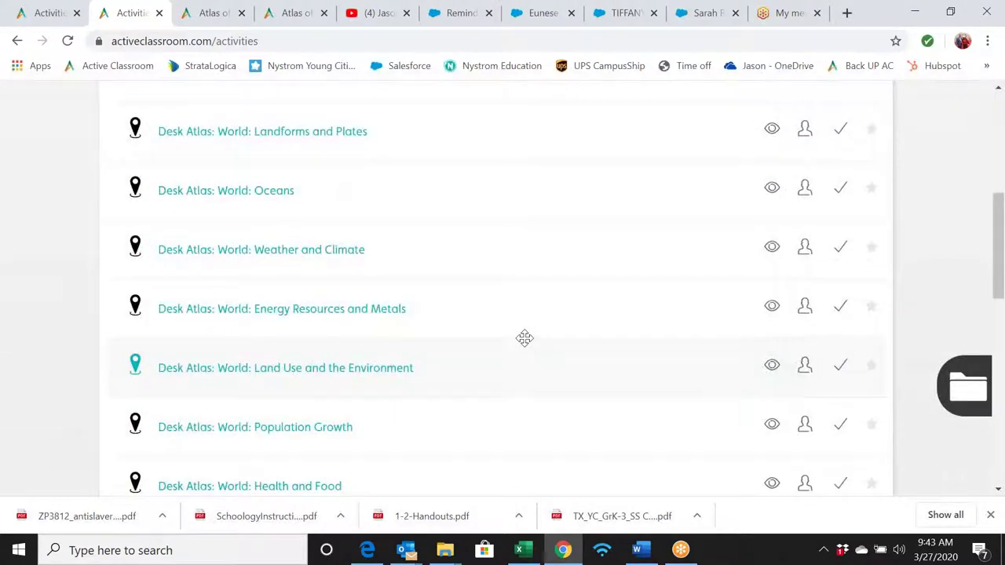
scroll(524, 339, "down", 2)
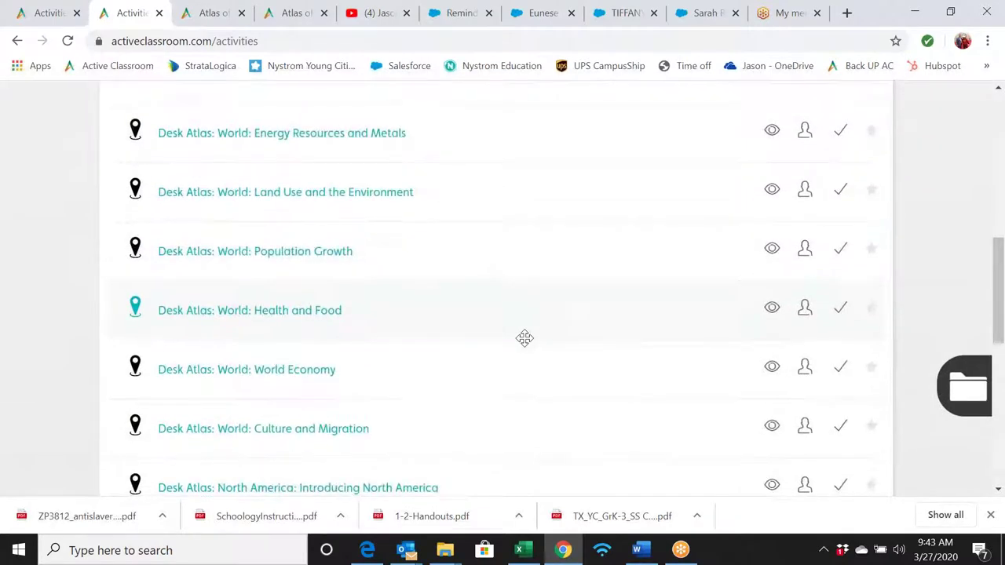
scroll(524, 338, "down", 1)
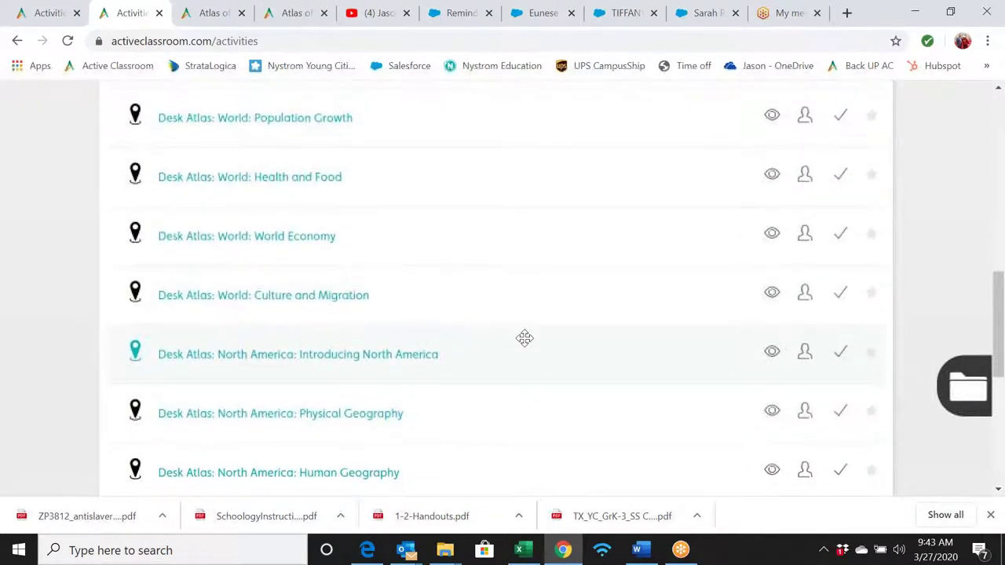
scroll(524, 339, "up", 1)
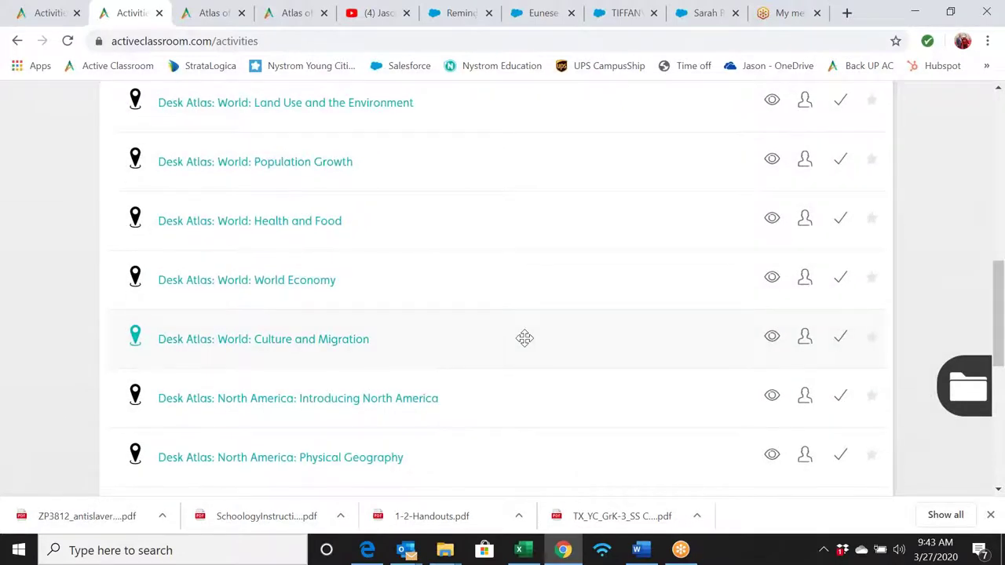
scroll(525, 338, "up", 1)
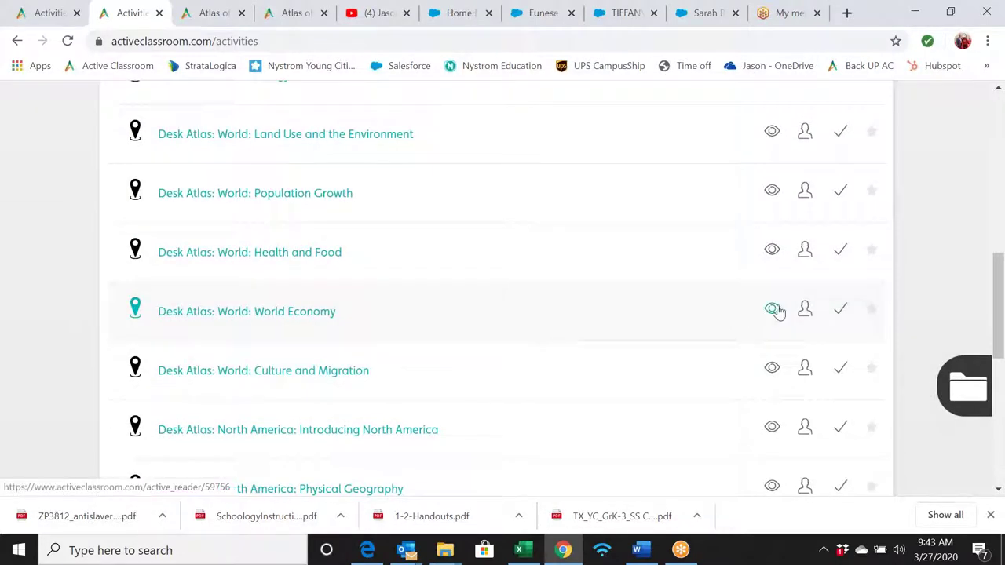
left_click(774, 308)
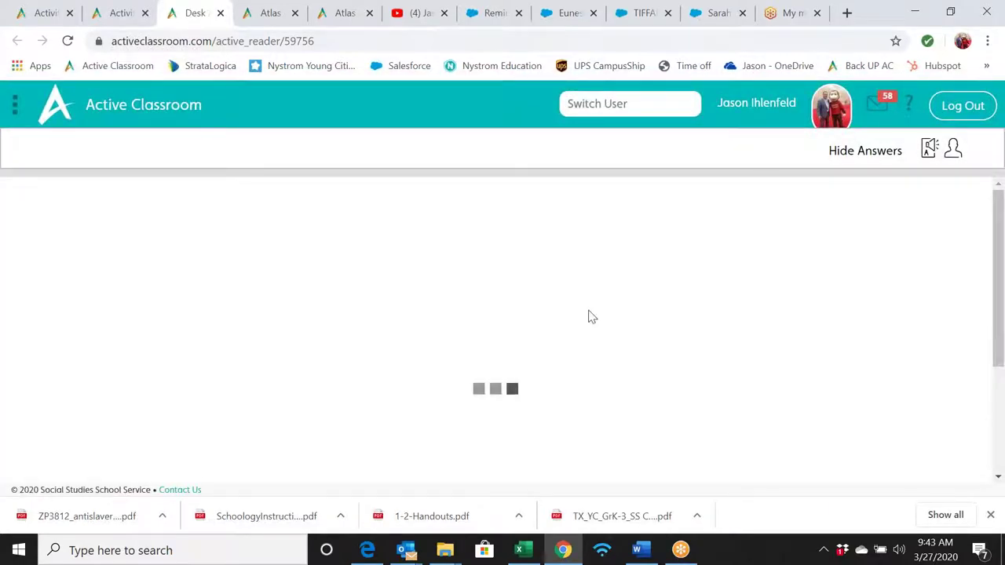
- Enlarge and close the Living in Poverty map on question 1
scroll(592, 316, "down", 2)
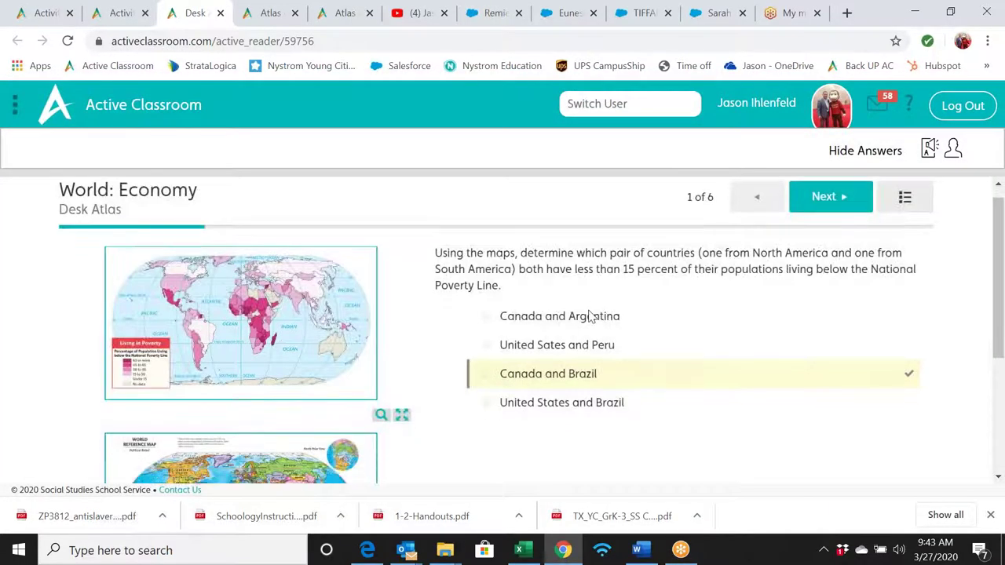
scroll(550, 314, "down", 2)
scroll(439, 311, "up", 1)
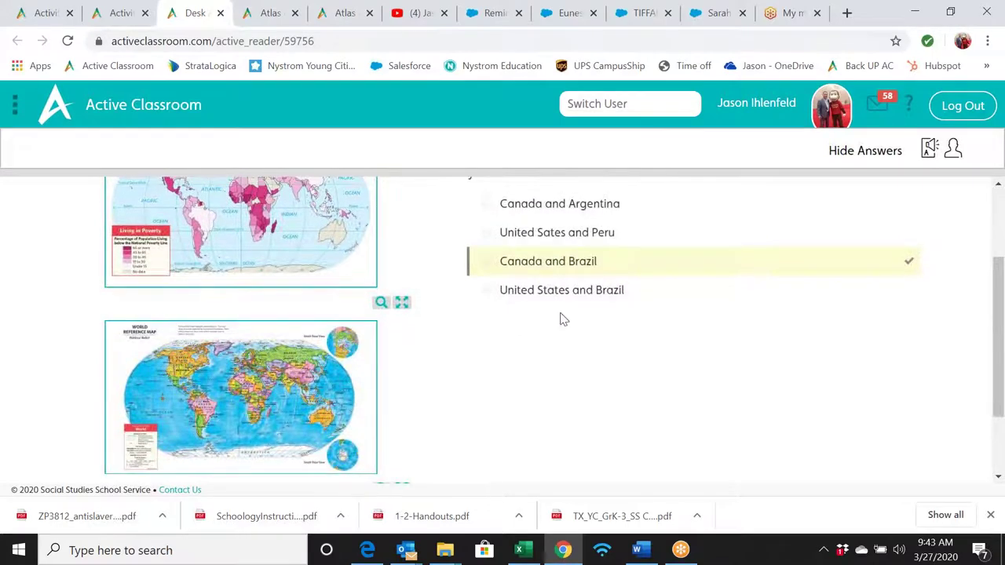
left_click(402, 304)
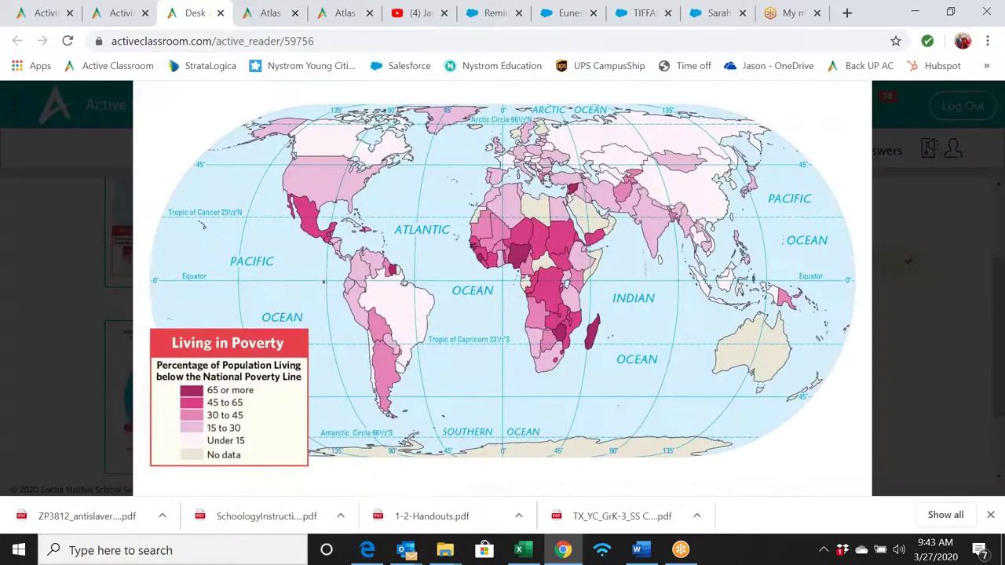
left_click(408, 272)
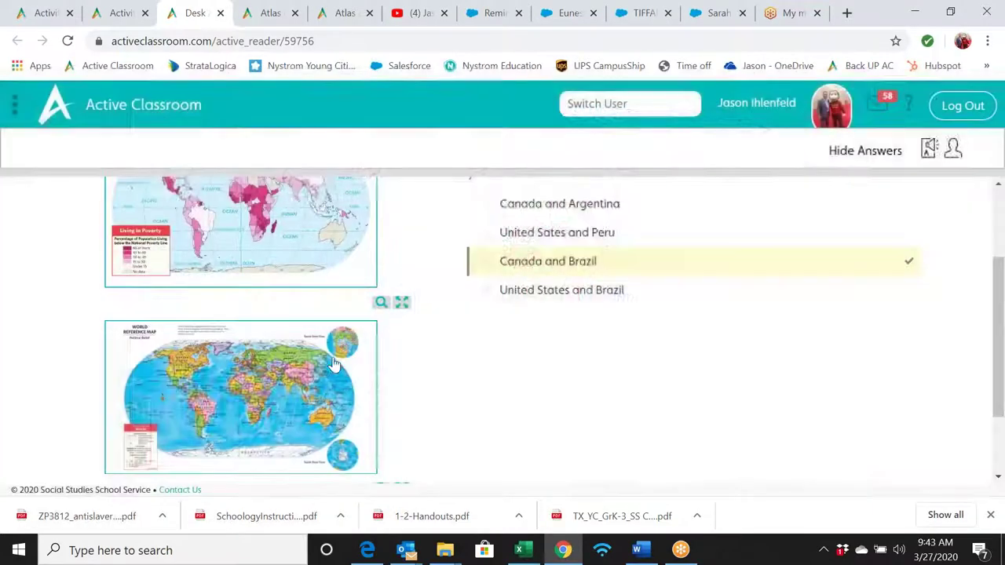
scroll(428, 341, "down", 1)
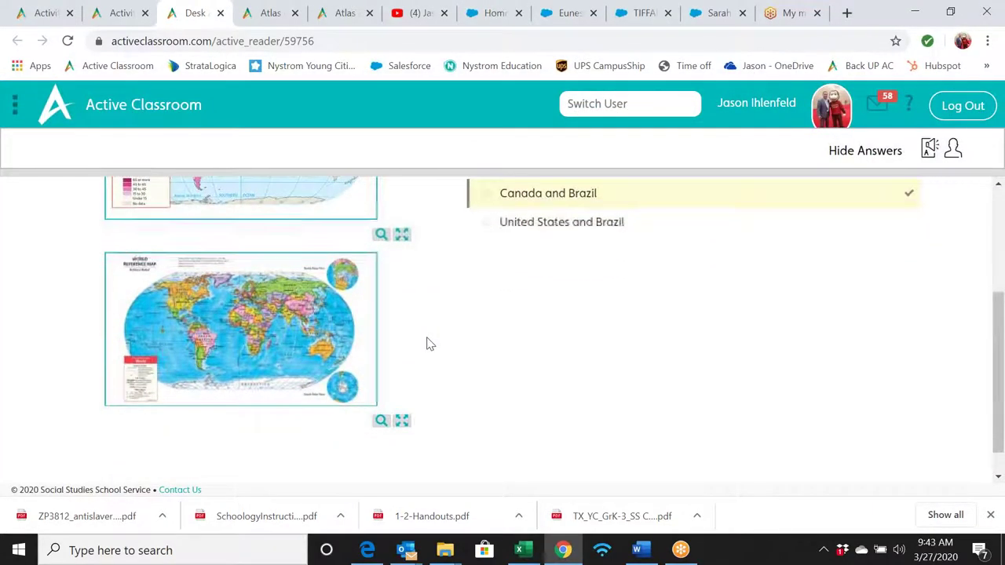
scroll(428, 343, "up", 3)
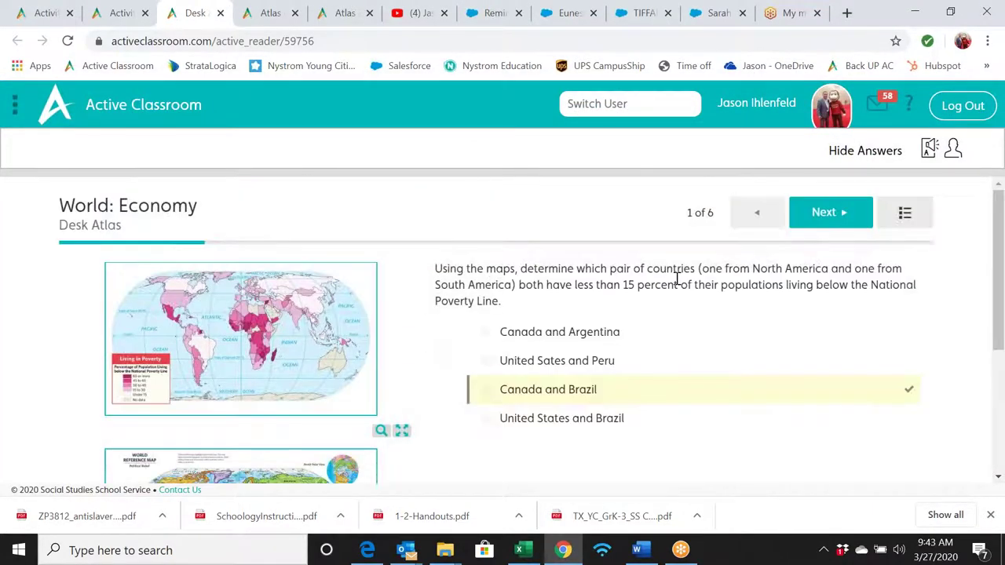
- Advance through questions 2 to 6 of the World: Economy preview
left_click(826, 223)
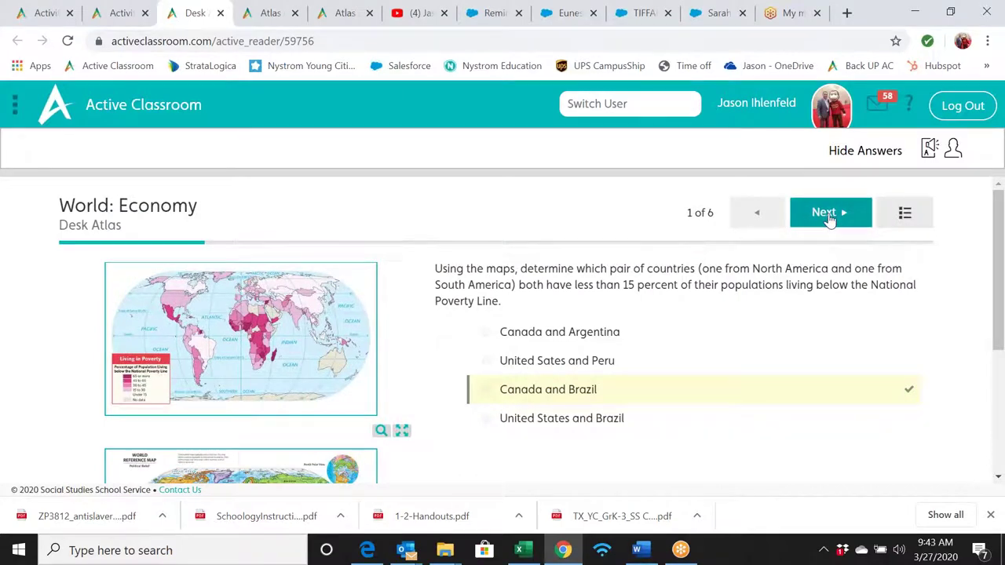
scroll(657, 274, "down", 1)
scroll(658, 274, "up", 1)
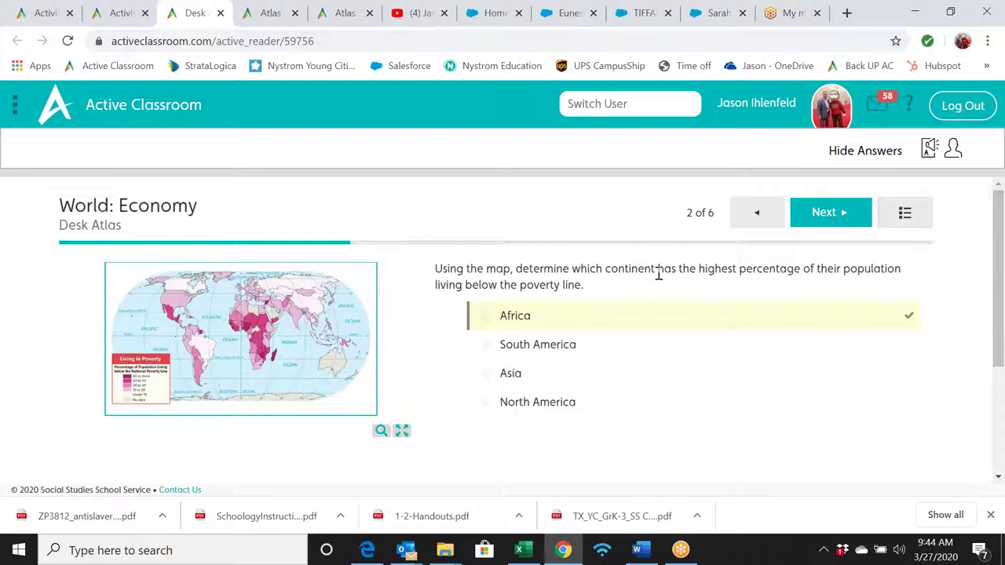
left_click(832, 217)
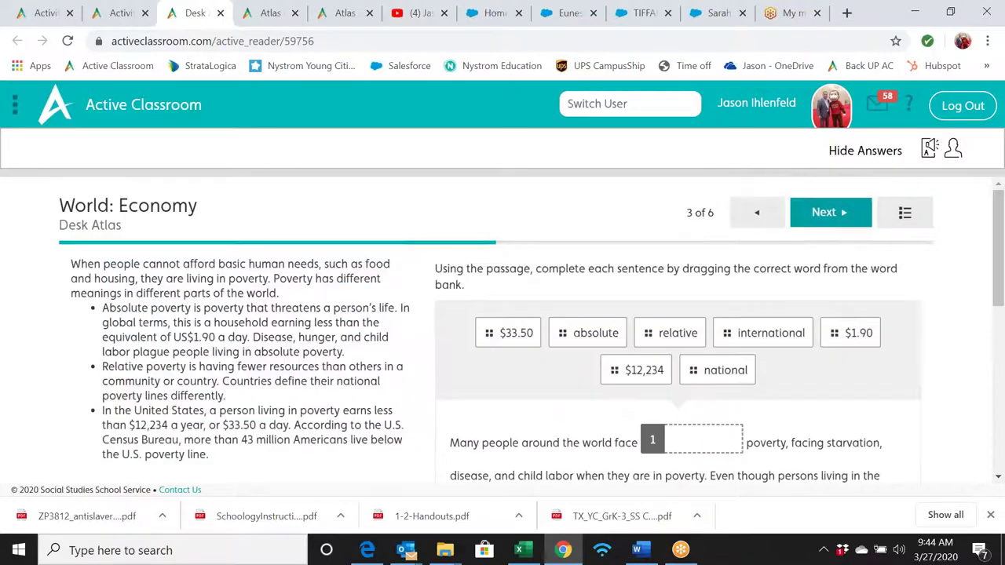
scroll(403, 293, "down", 1)
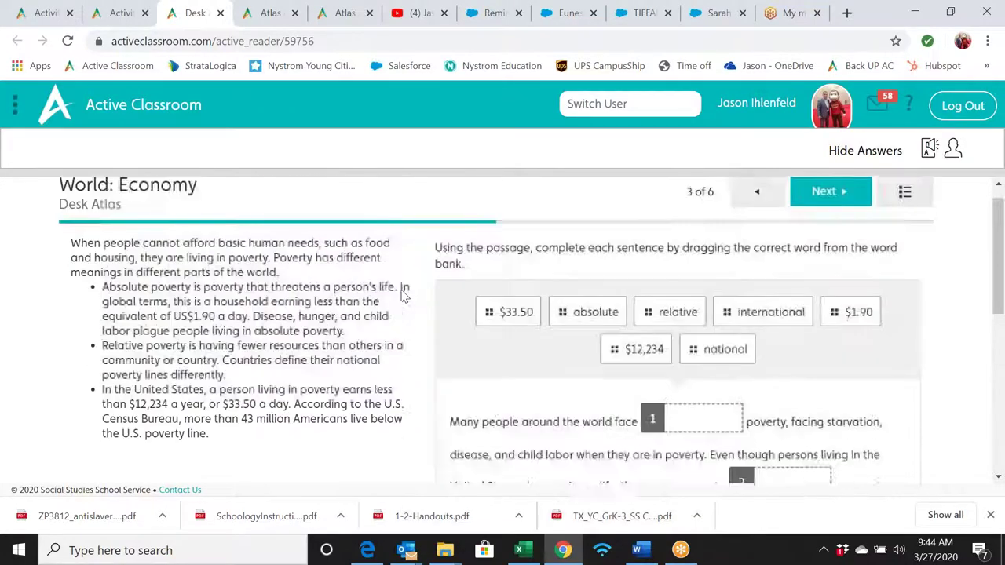
scroll(403, 294, "up", 1)
left_click(828, 212)
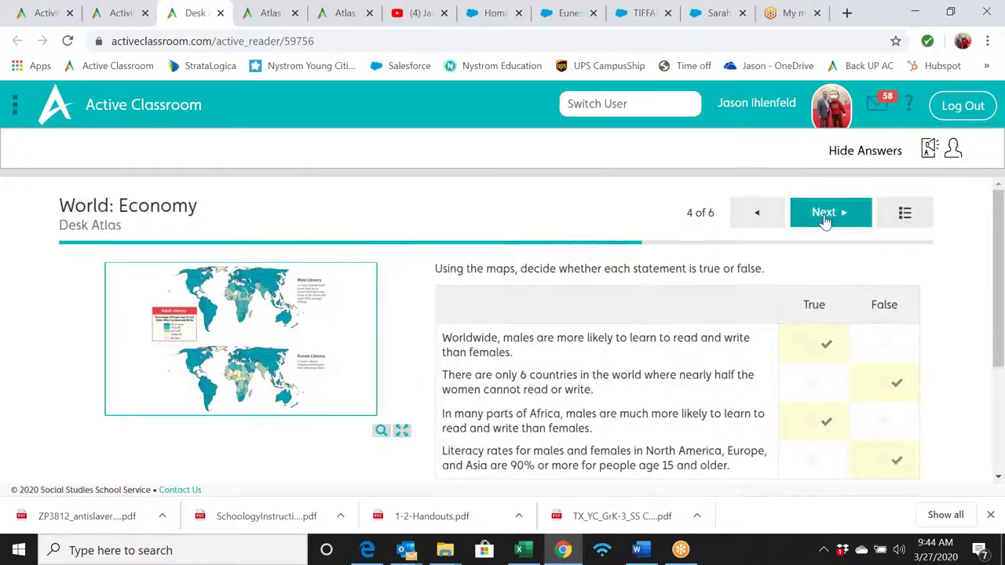
left_click(824, 219)
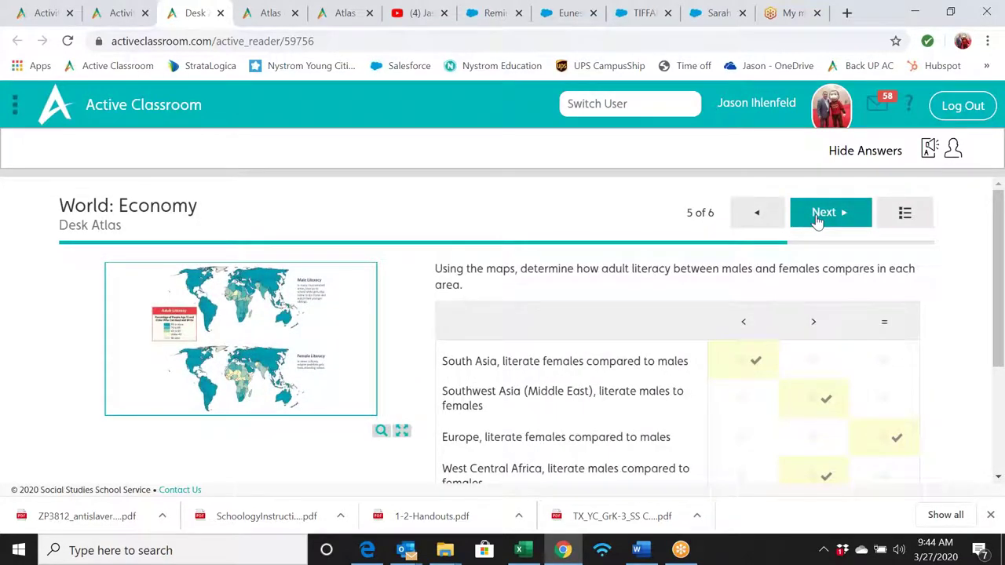
left_click(825, 213)
- Enlarge and close the phones and internet graphs, then return to the Desk Atlas list
scroll(573, 249, "down", 1)
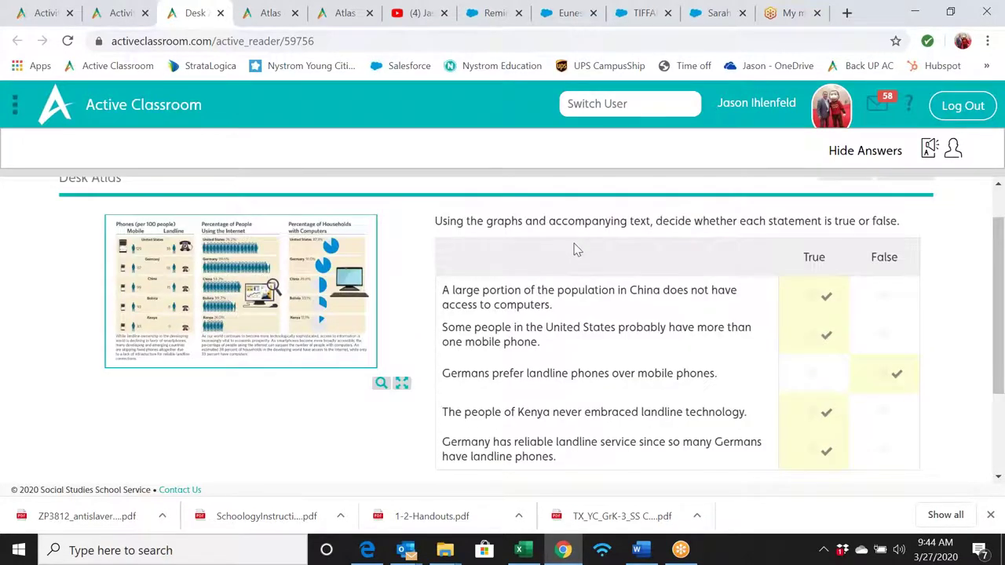
scroll(573, 248, "up", 1)
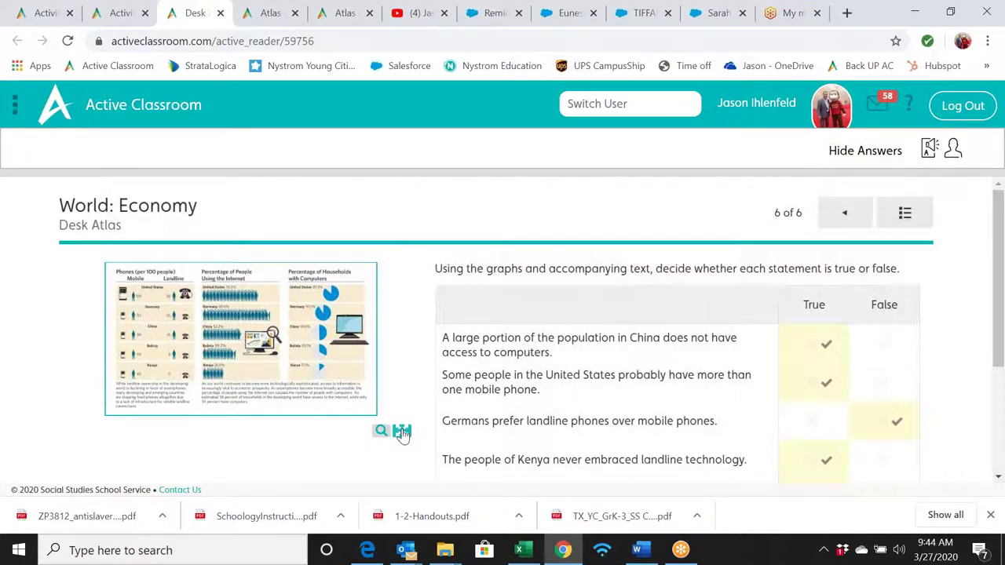
left_click(402, 431)
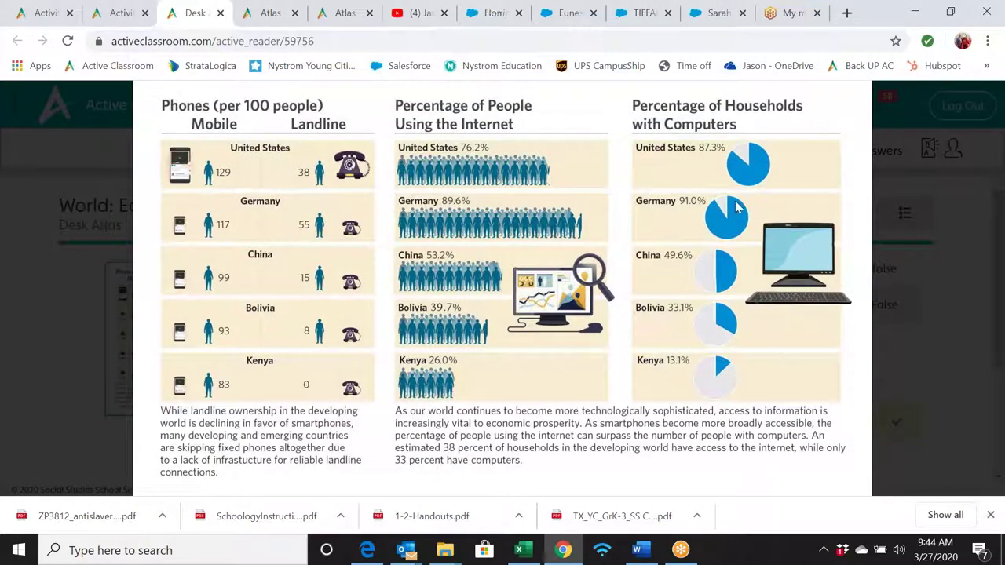
left_click(594, 194)
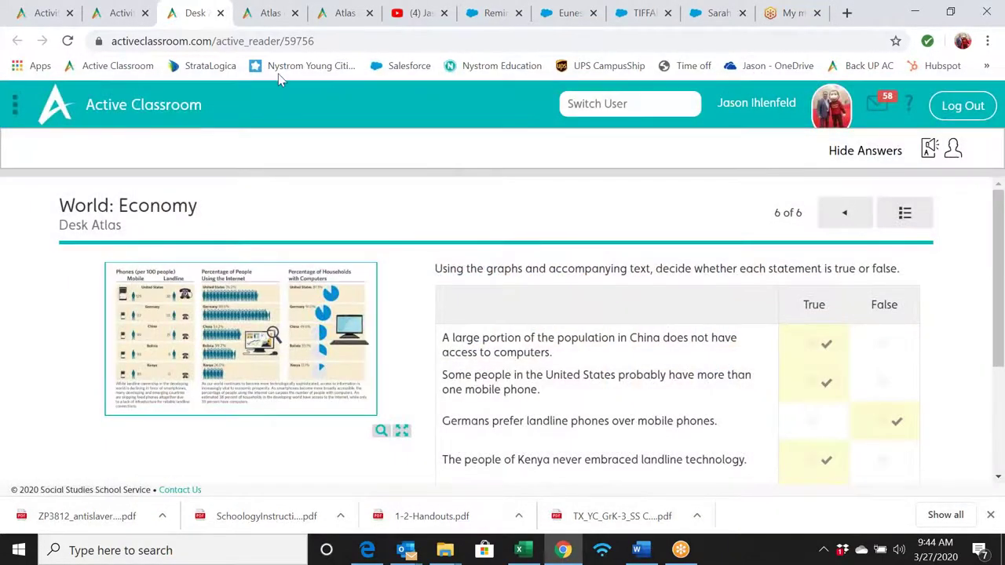
left_click(126, 13)
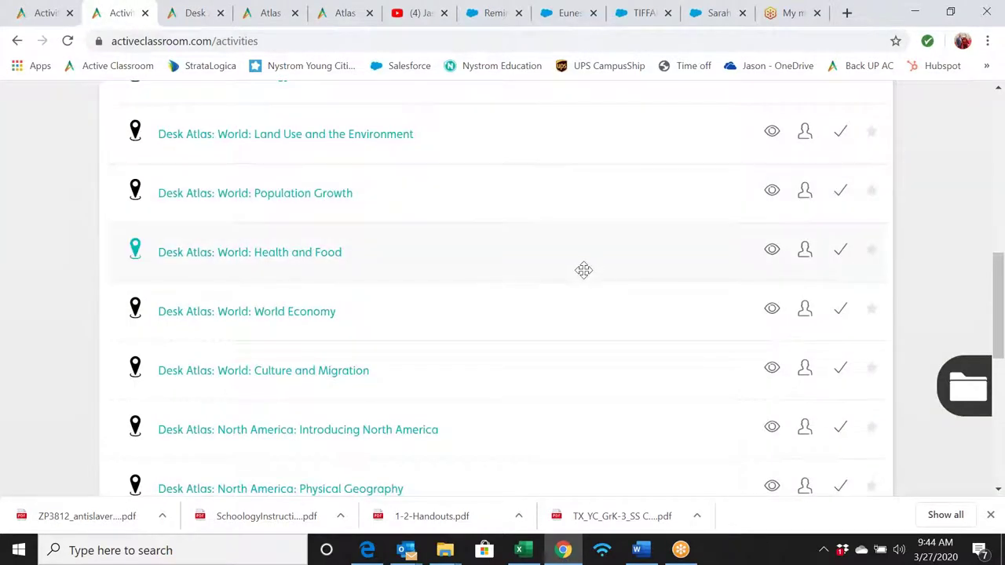
- Clear the Desk Atlas filter from the activity search and show the advanced filters
scroll(583, 270, "up", 2)
scroll(583, 270, "up", 5)
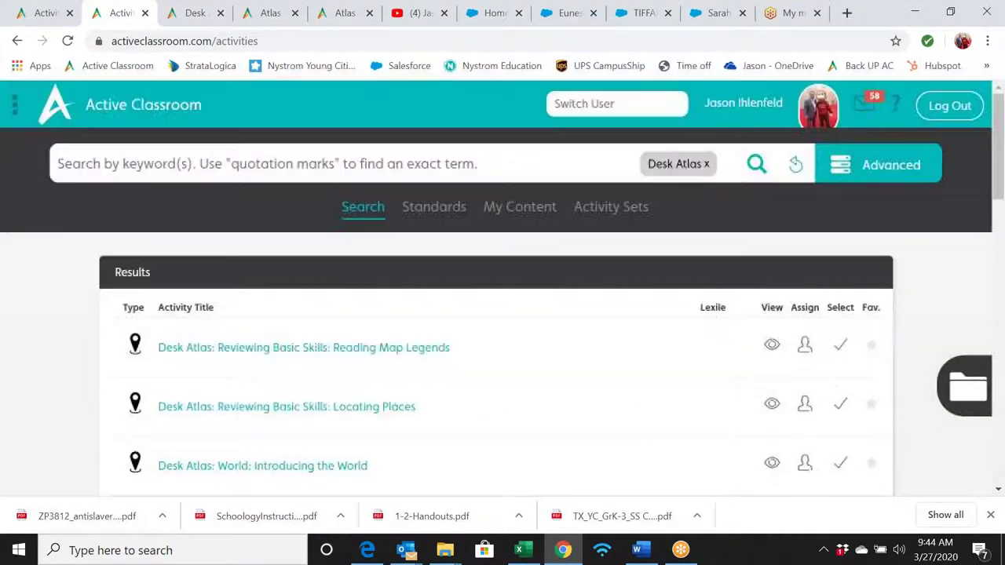
left_click(794, 167)
left_click(856, 166)
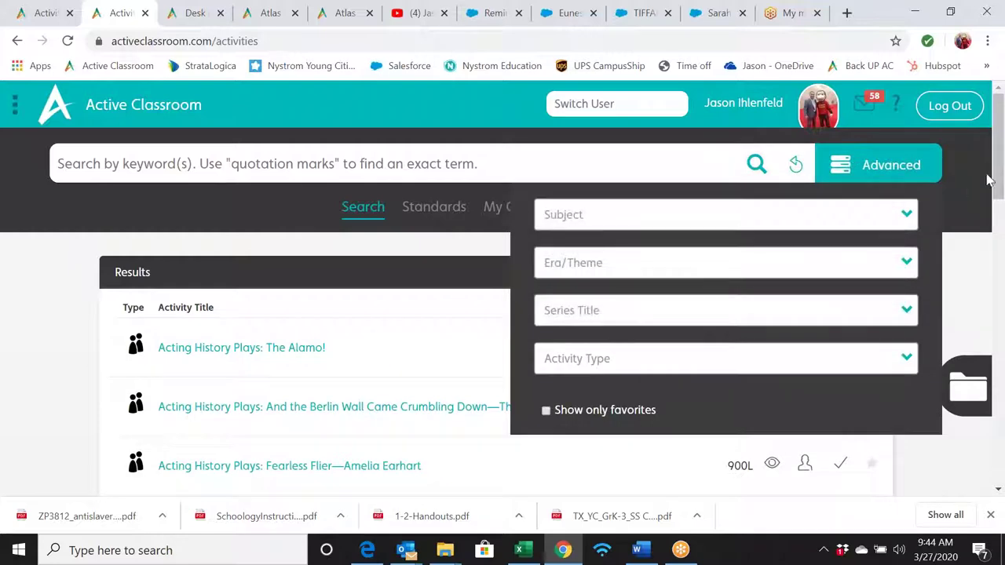
- Choose Mapping Our World from the Series Title list as the search filter
scroll(999, 171, "down", 1)
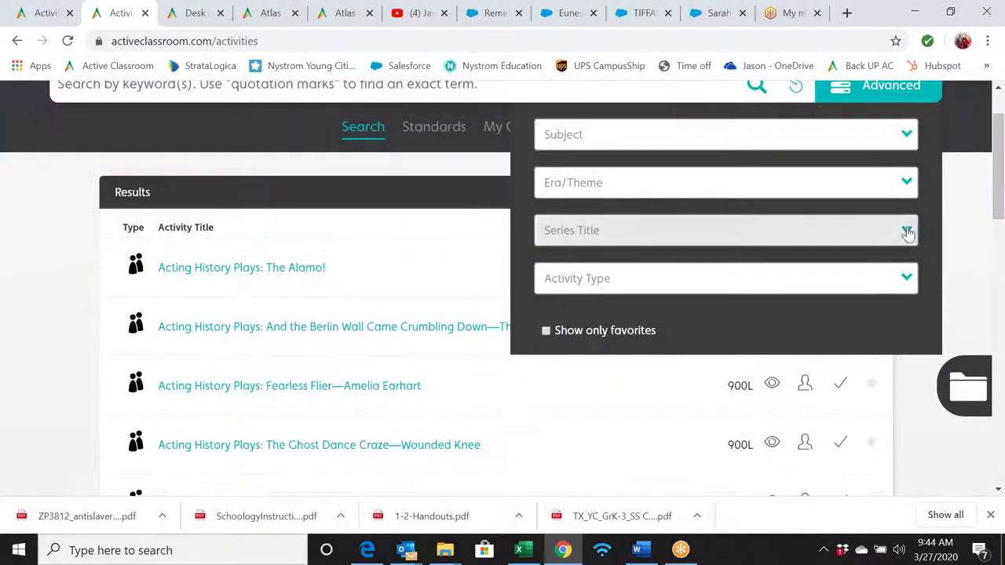
left_click(907, 231)
scroll(926, 255, "down", 2)
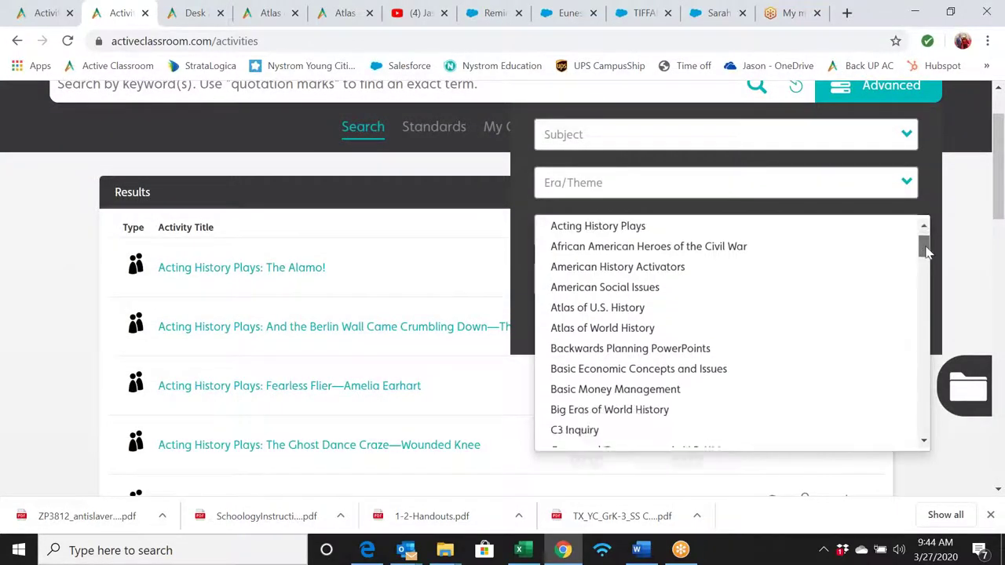
left_click_drag(926, 260, 946, 311)
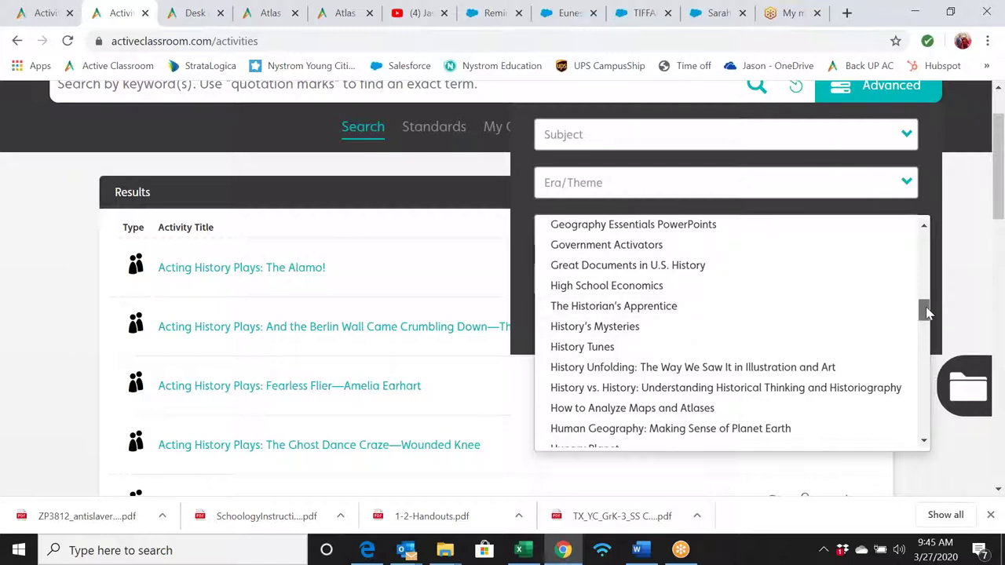
left_click_drag(926, 312, 927, 317)
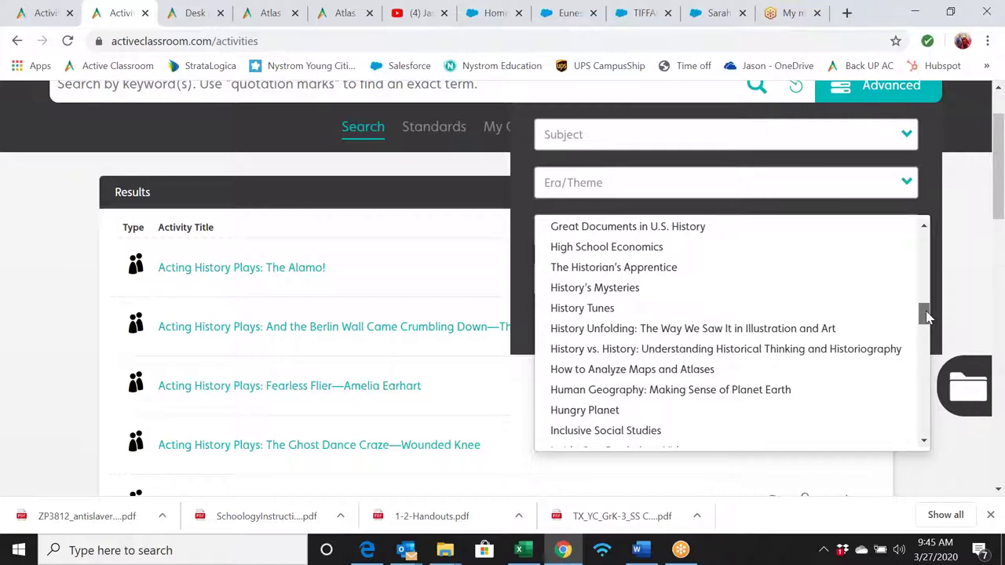
left_click_drag(927, 316, 927, 320)
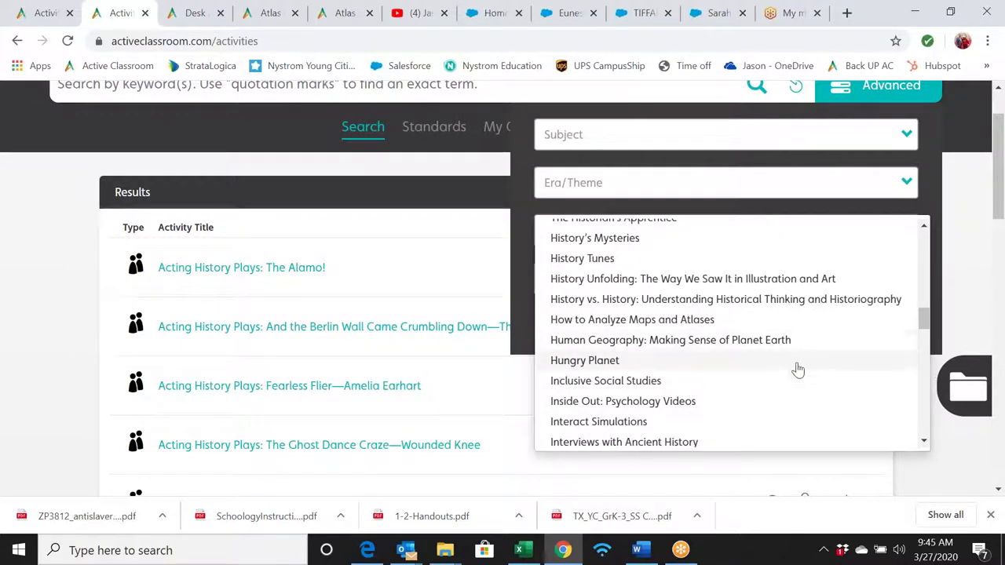
left_click_drag(923, 320, 923, 333)
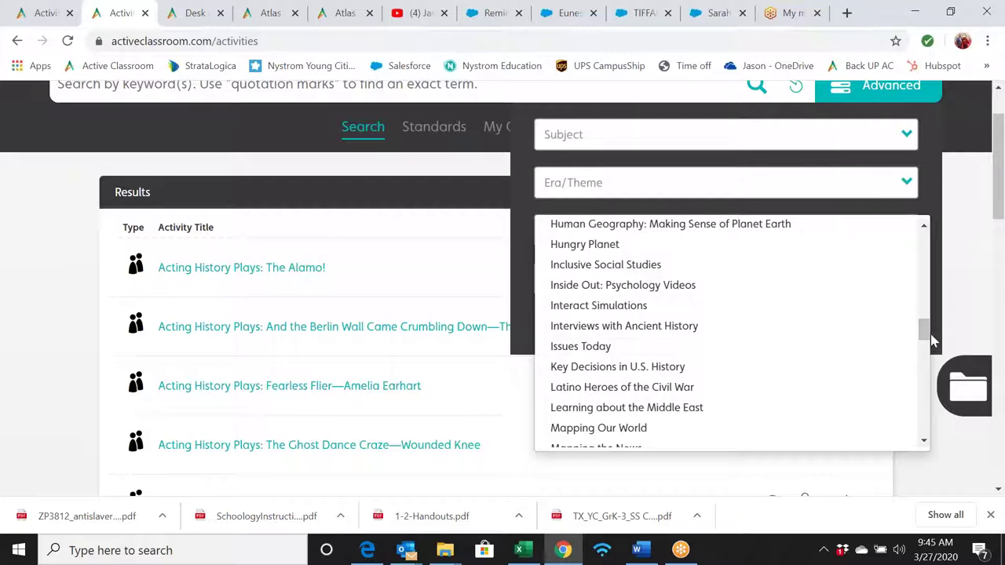
scroll(926, 337, "down", 3)
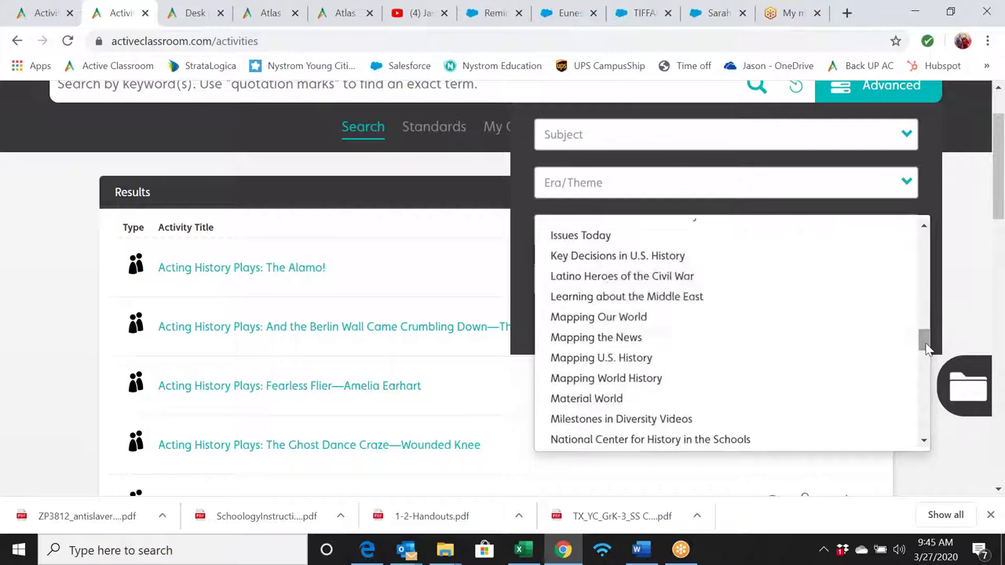
left_click(728, 319)
scroll(767, 245, "up", 1)
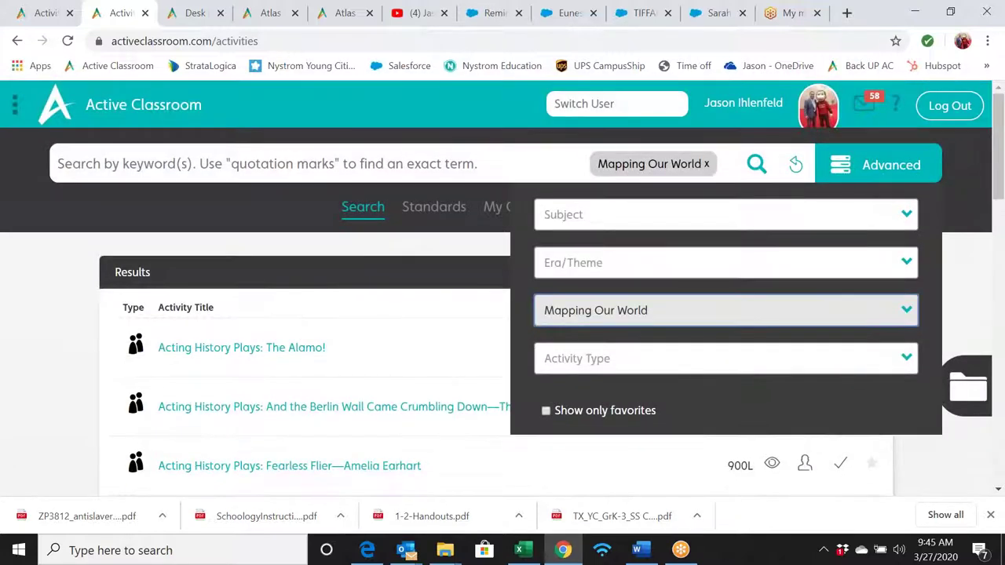
- Run the Mapping Our World search and scroll down to the Quick Writes and Quiz activities
left_click(756, 164)
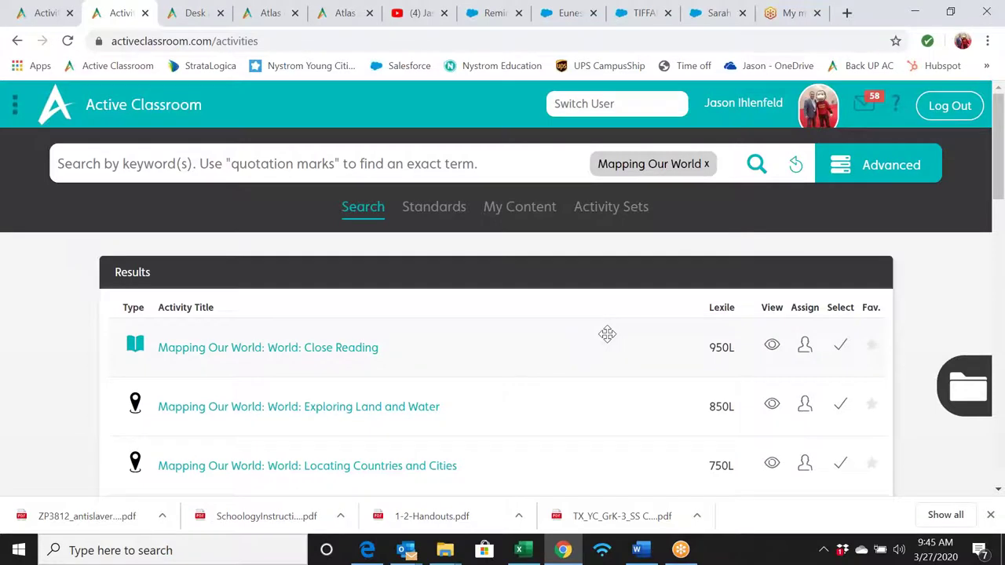
scroll(607, 333, "down", 1)
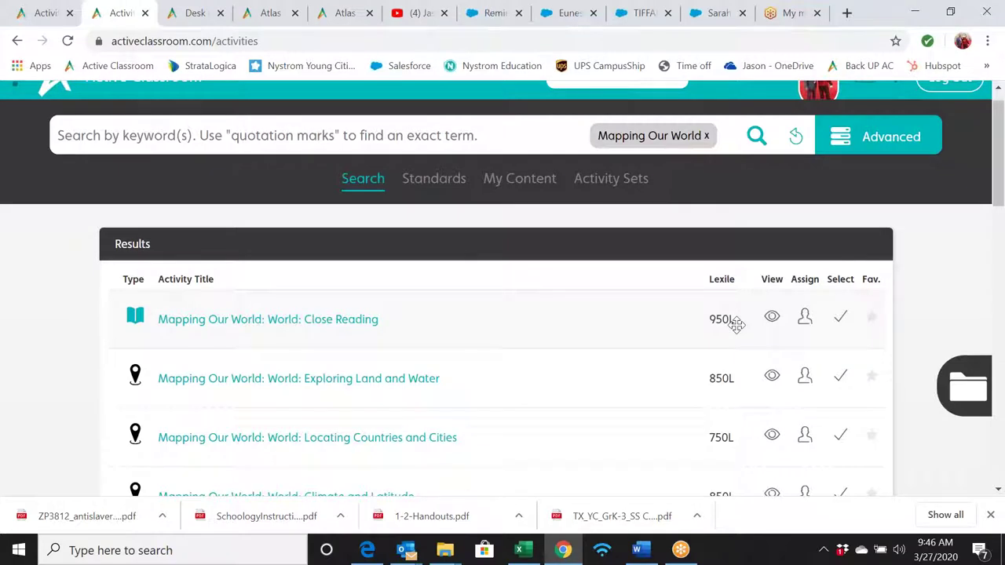
scroll(736, 324, "down", 2)
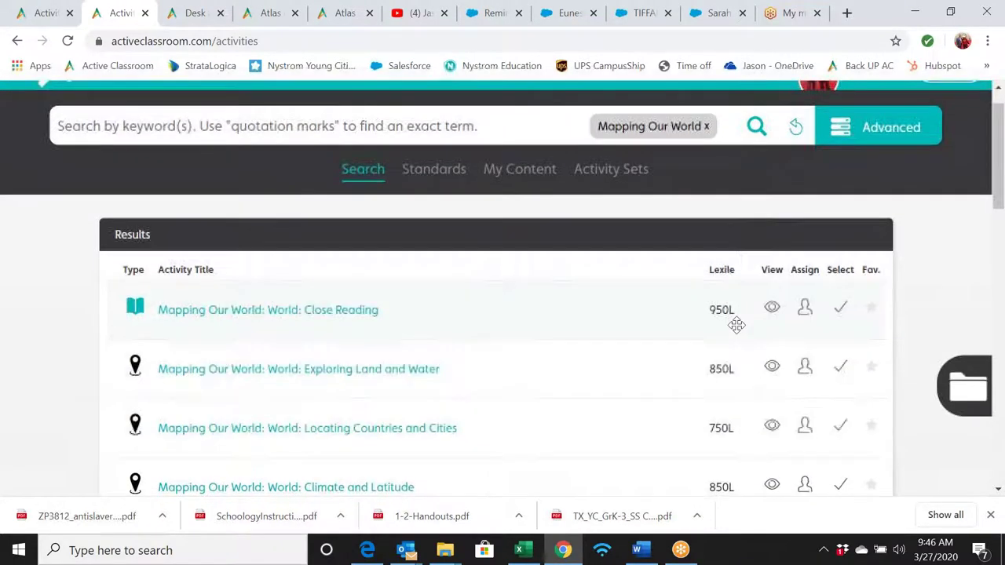
scroll(736, 324, "up", 2)
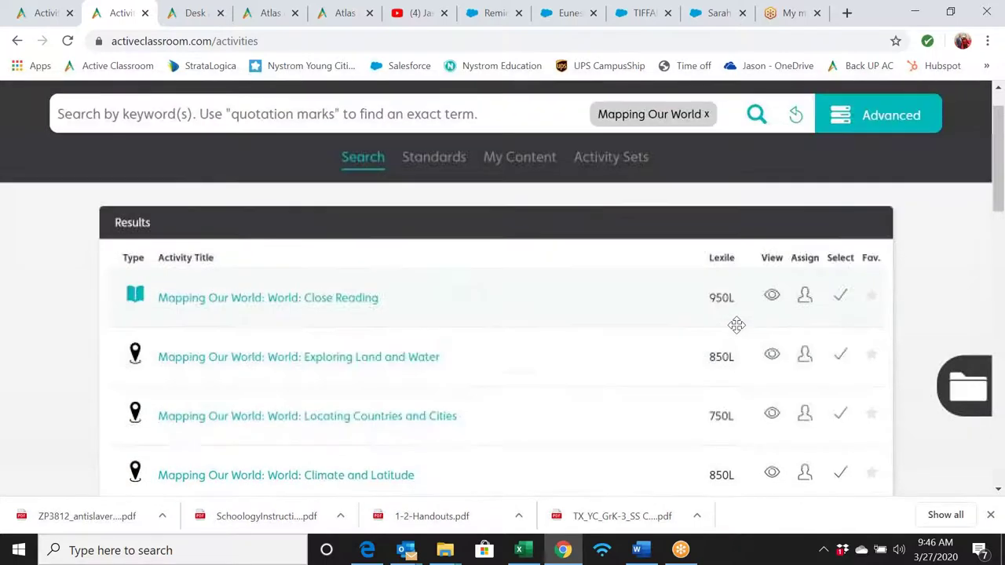
scroll(735, 324, "down", 1)
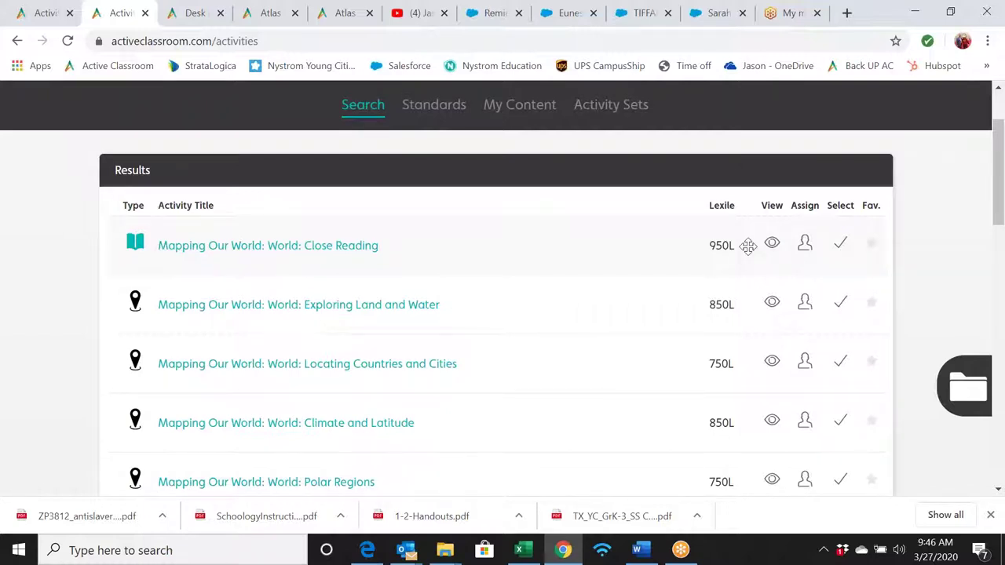
scroll(625, 315, "down", 2)
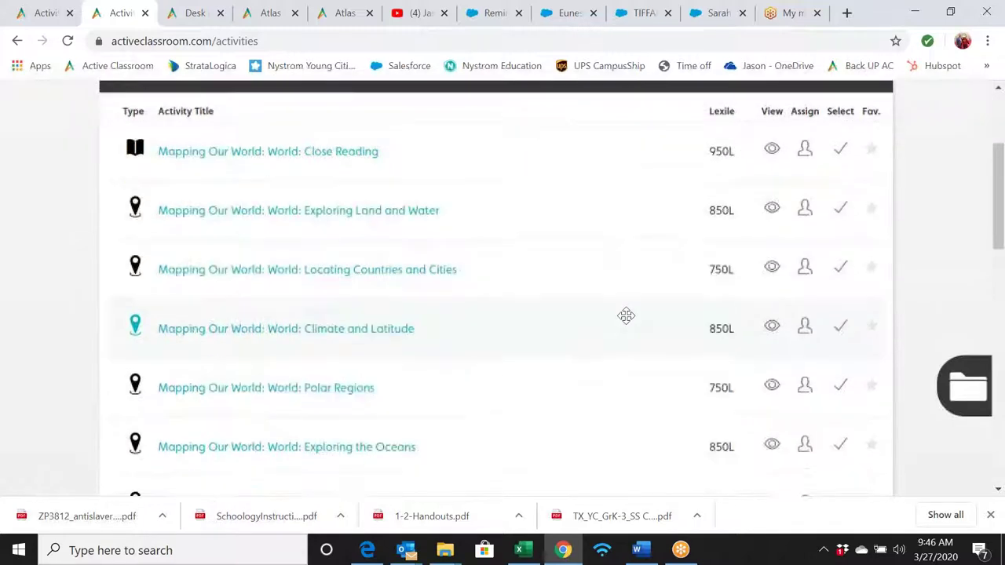
scroll(626, 316, "down", 1)
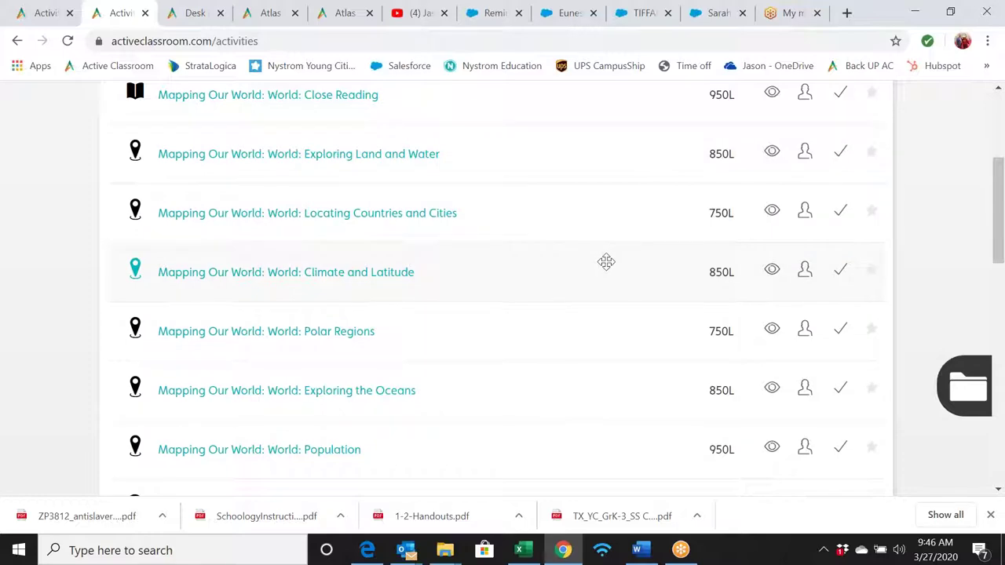
scroll(588, 310, "down", 1)
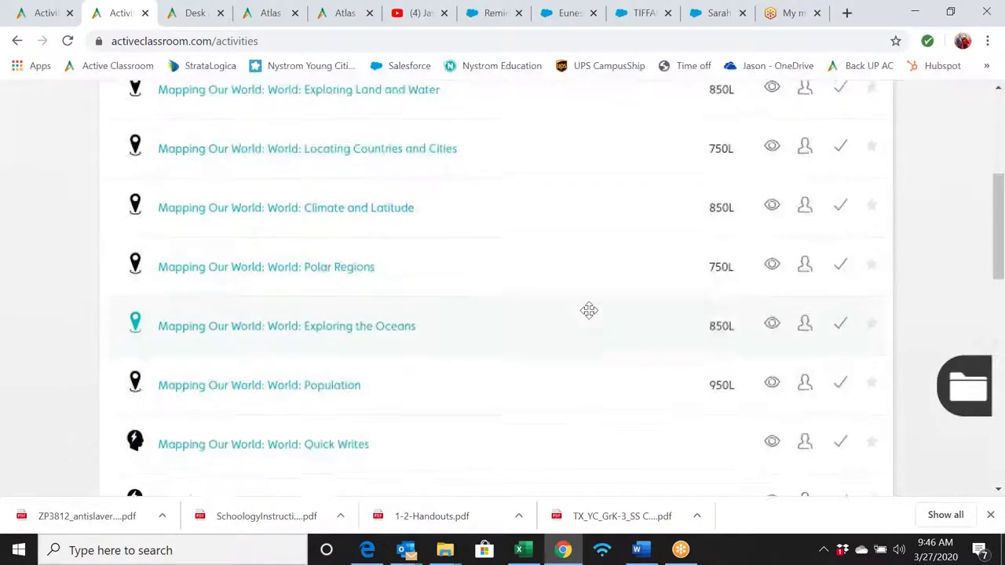
scroll(589, 310, "down", 1)
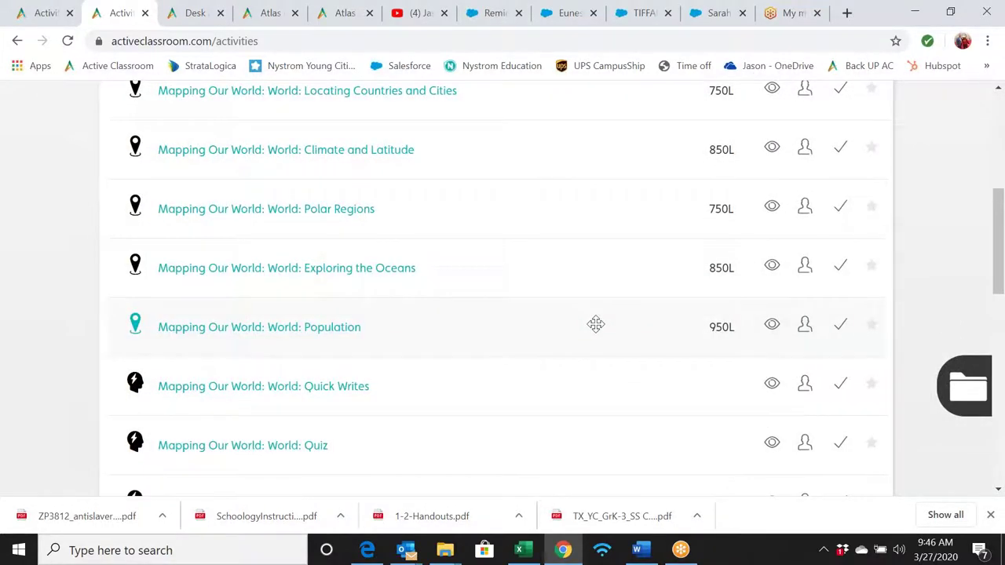
scroll(595, 324, "down", 1)
scroll(595, 324, "down", 2)
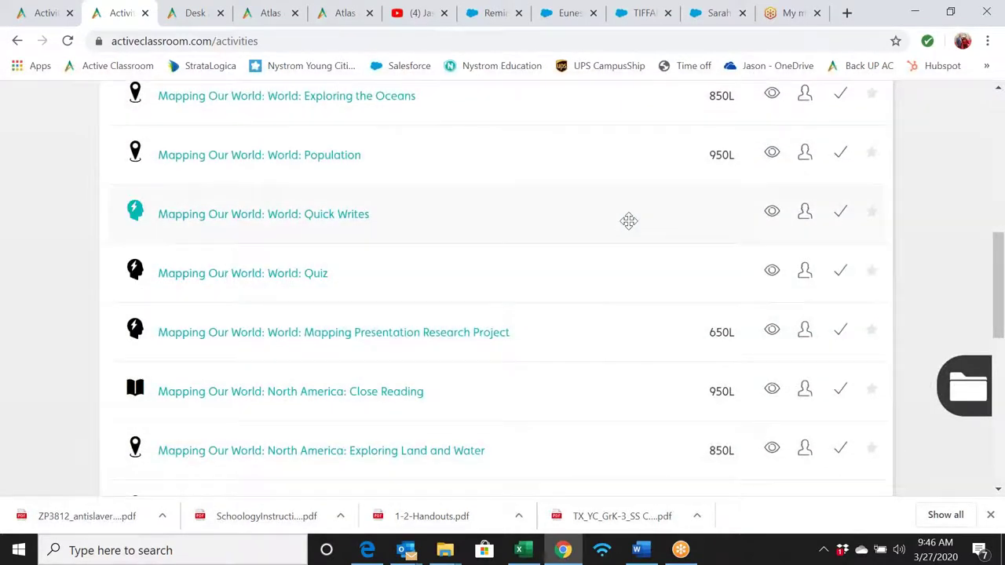
- Preview Quick Writes in a new tab, then return to the results near Polar Regions and Population
left_click(771, 212)
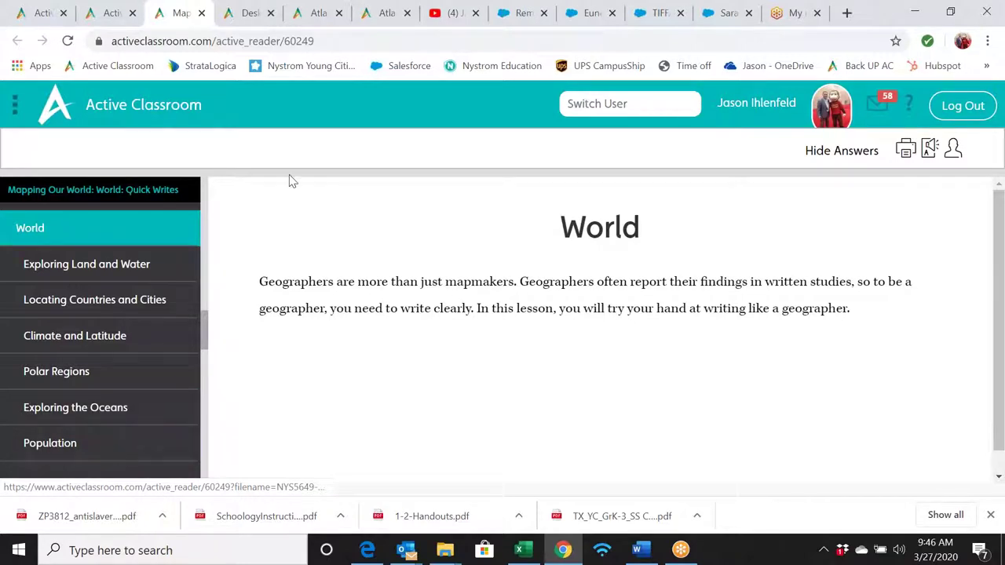
left_click(110, 12)
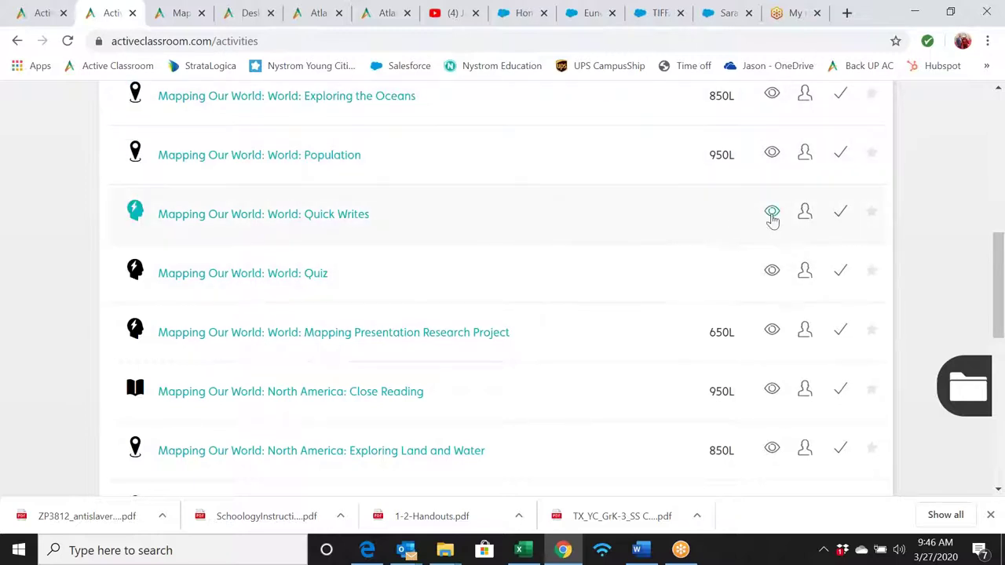
scroll(643, 250, "down", 1)
scroll(643, 251, "down", 1)
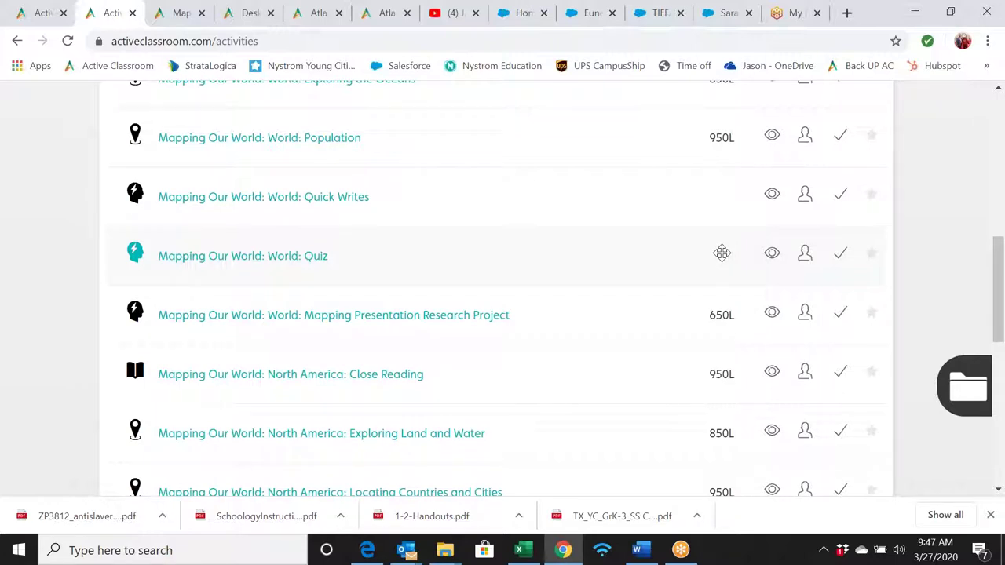
scroll(721, 252, "up", 2)
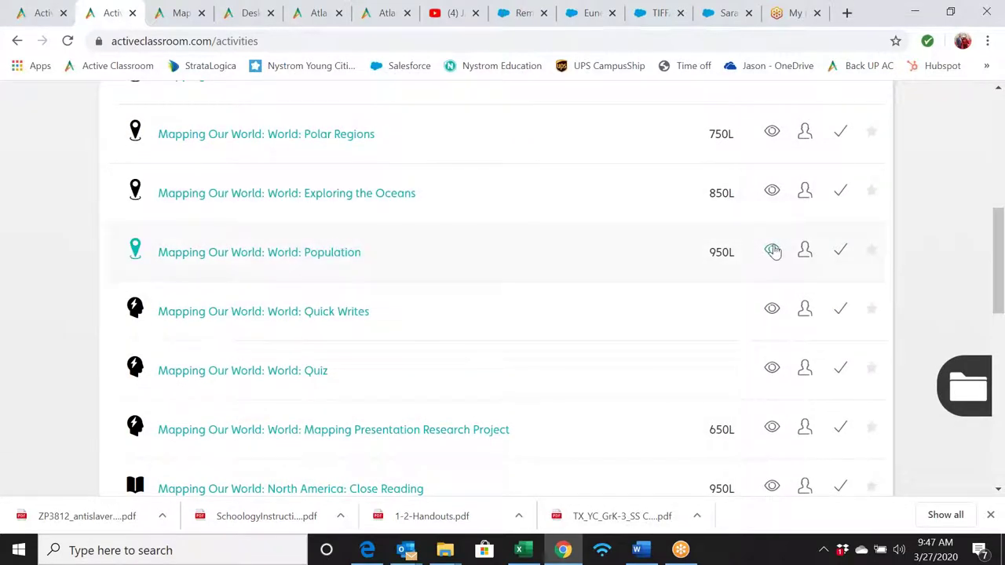
- Open the Population activity preview and collapse its instructions to reveal the map
left_click(771, 249)
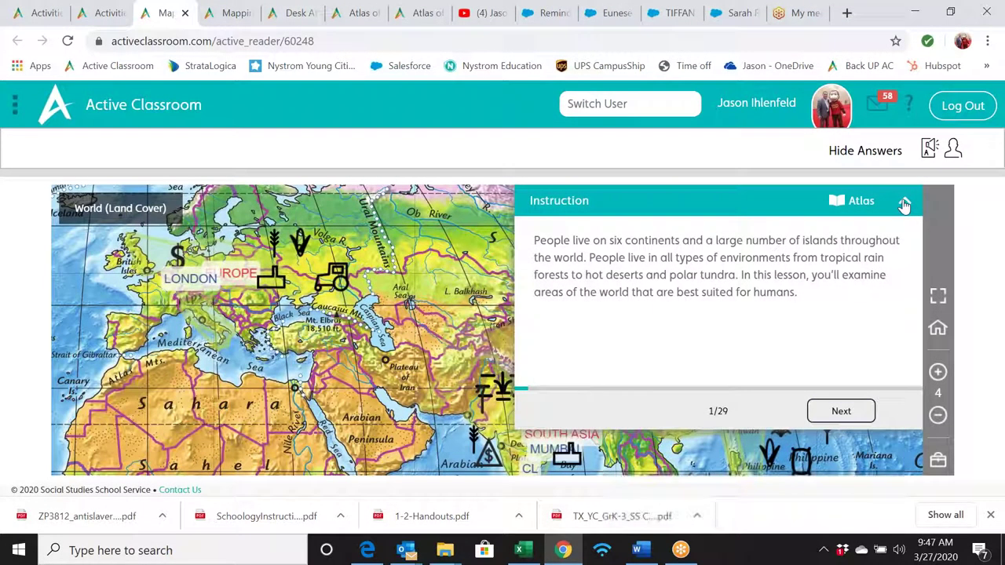
left_click(905, 203)
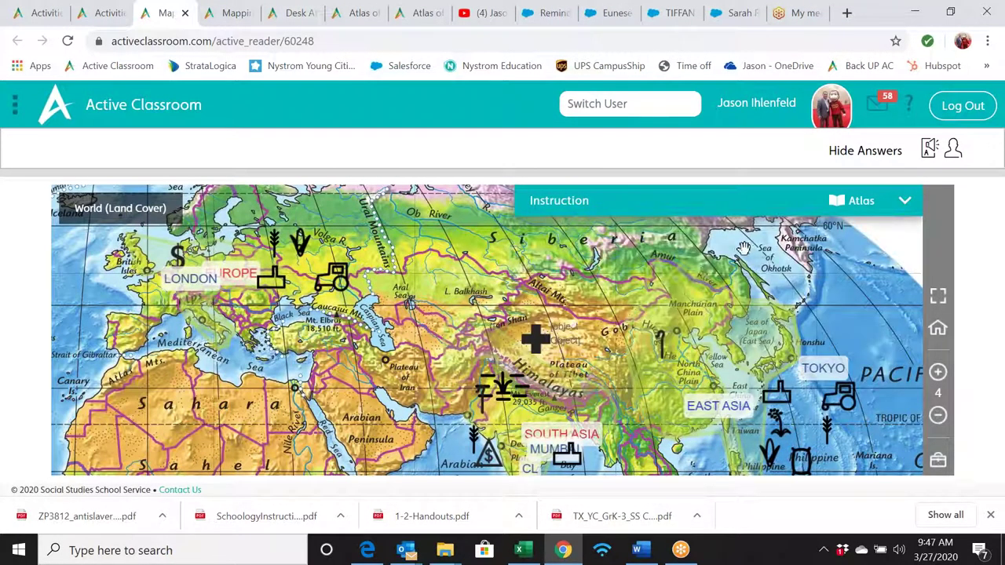
scroll(571, 300, "down", 2)
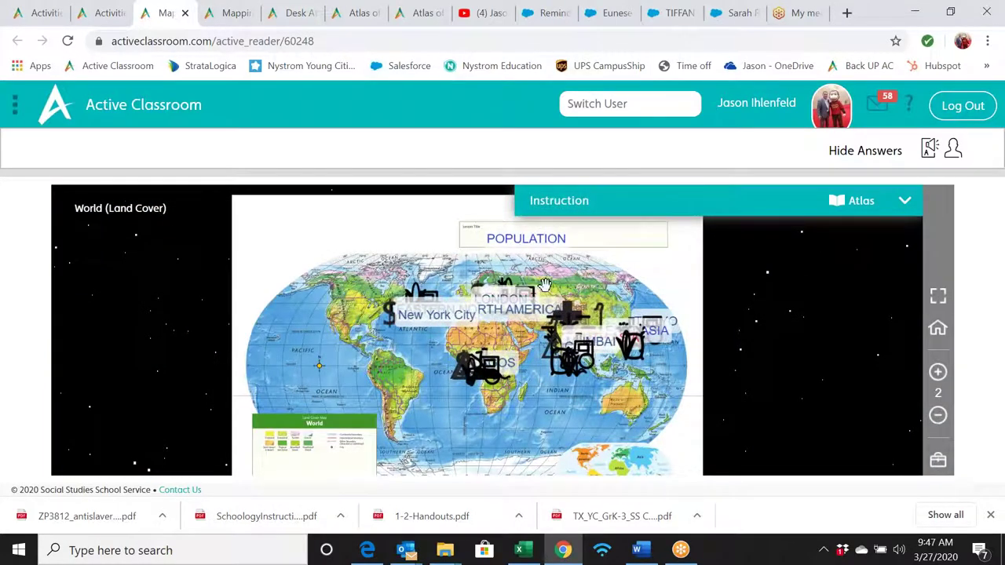
scroll(604, 280, "down", 1)
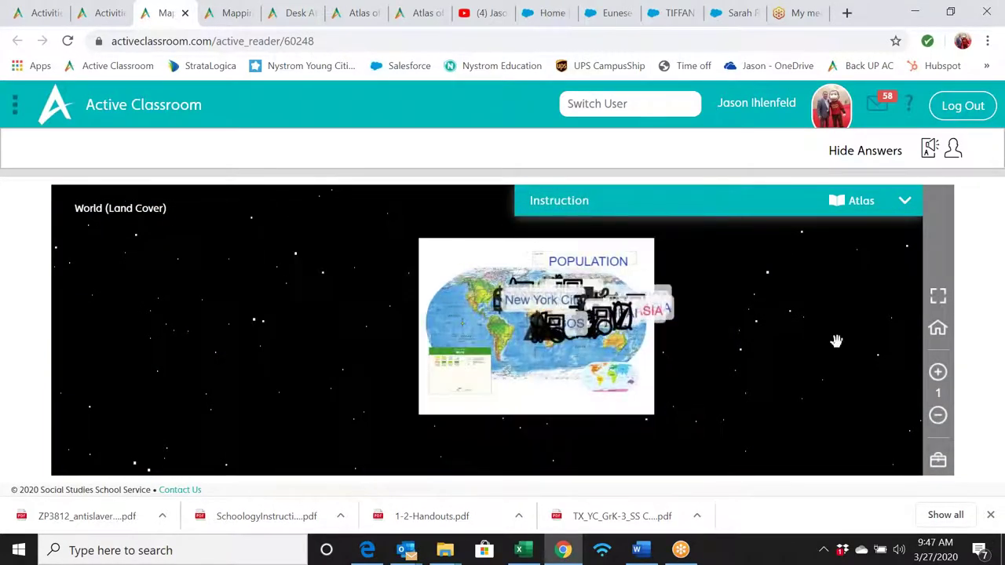
- Zoom the map in, pan to Europe and East Asia, and hide the answer markings
left_click(938, 373)
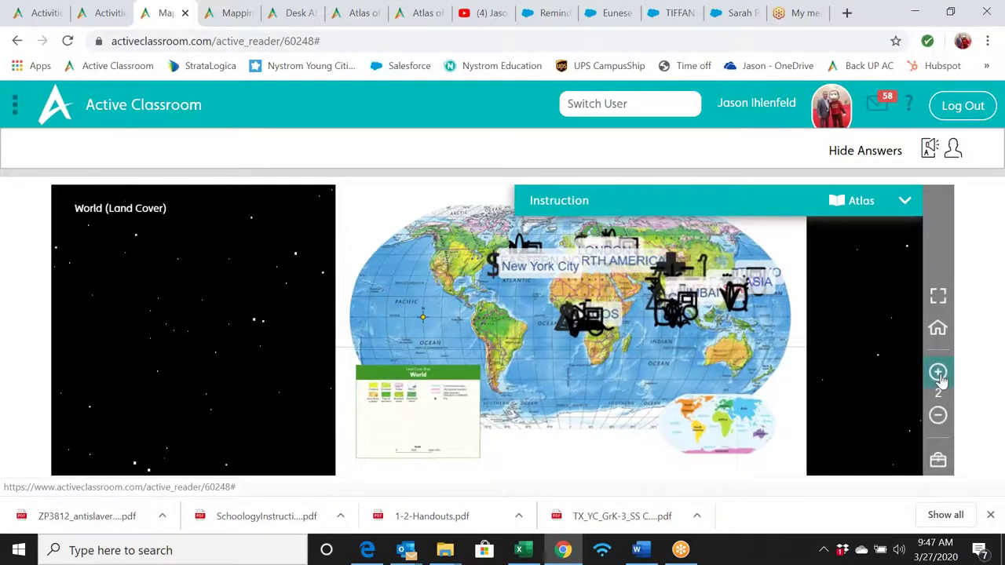
left_click(938, 374)
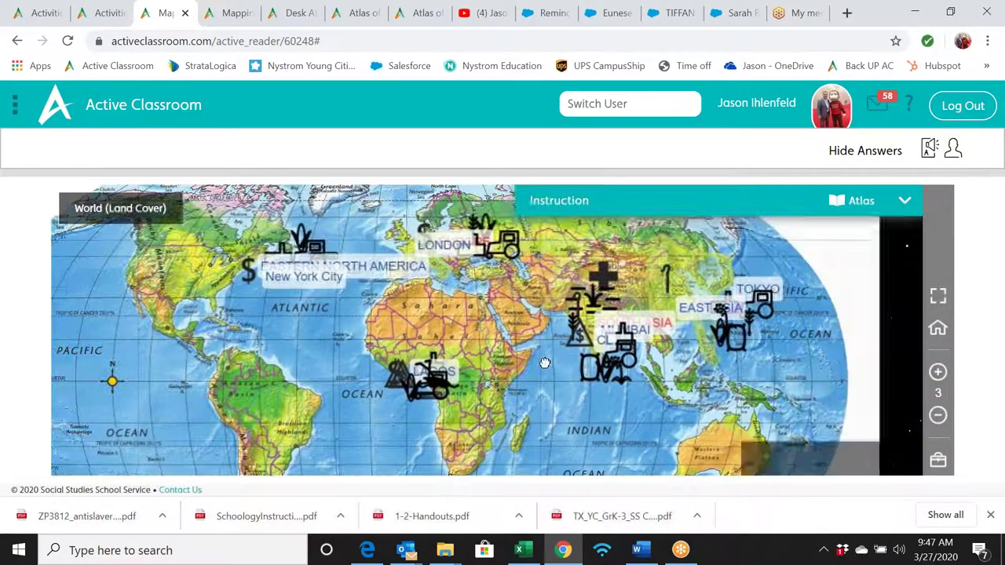
left_click(942, 369)
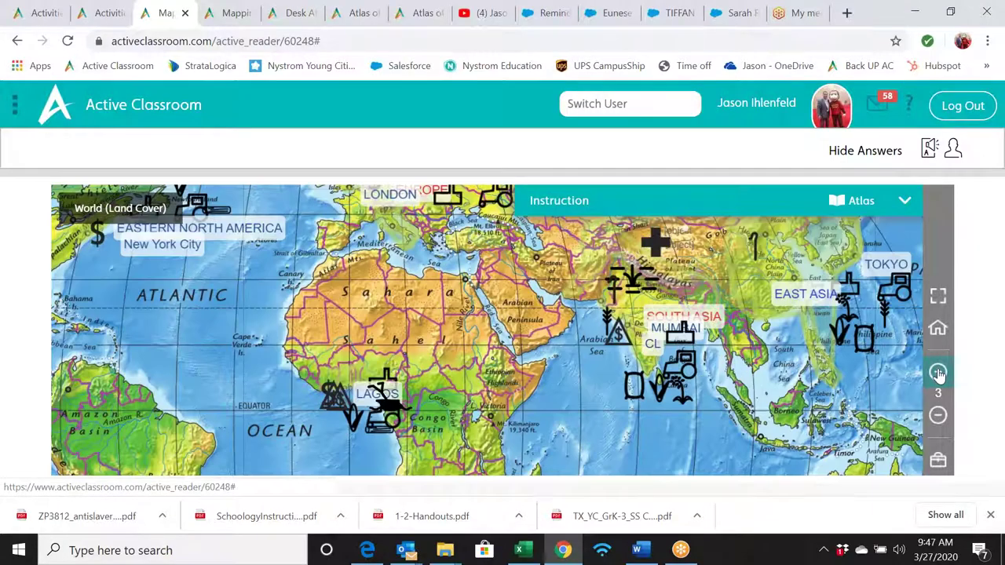
left_click_drag(479, 336, 310, 449)
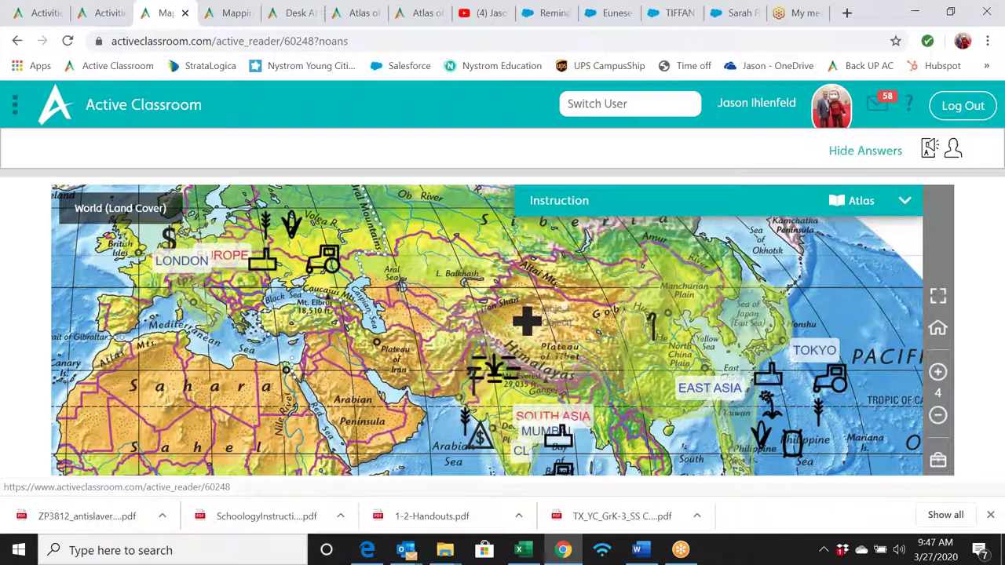
left_click(870, 152)
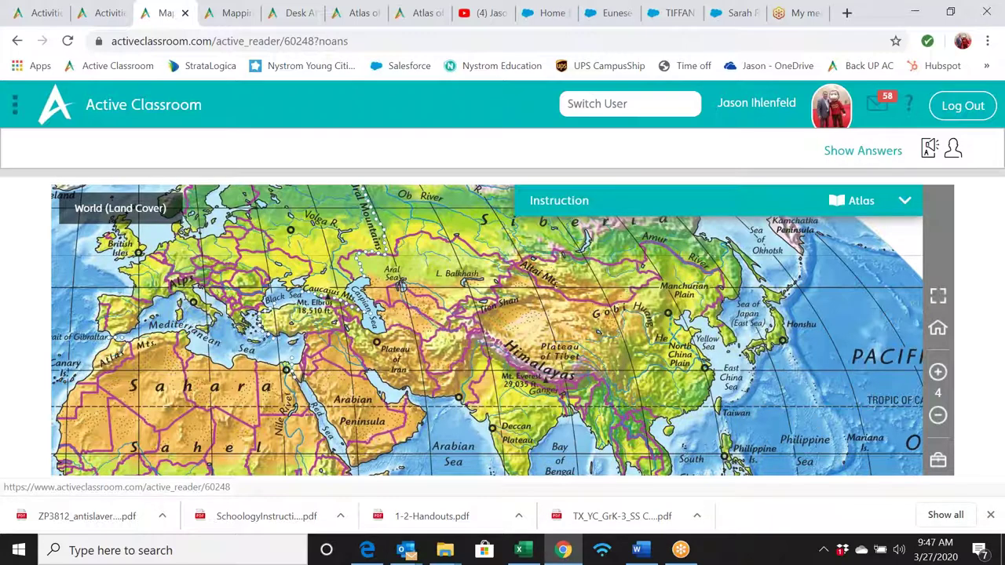
- Go full screen, expand the instructions to step 2, and check the World Population Growth graph
left_click(937, 296)
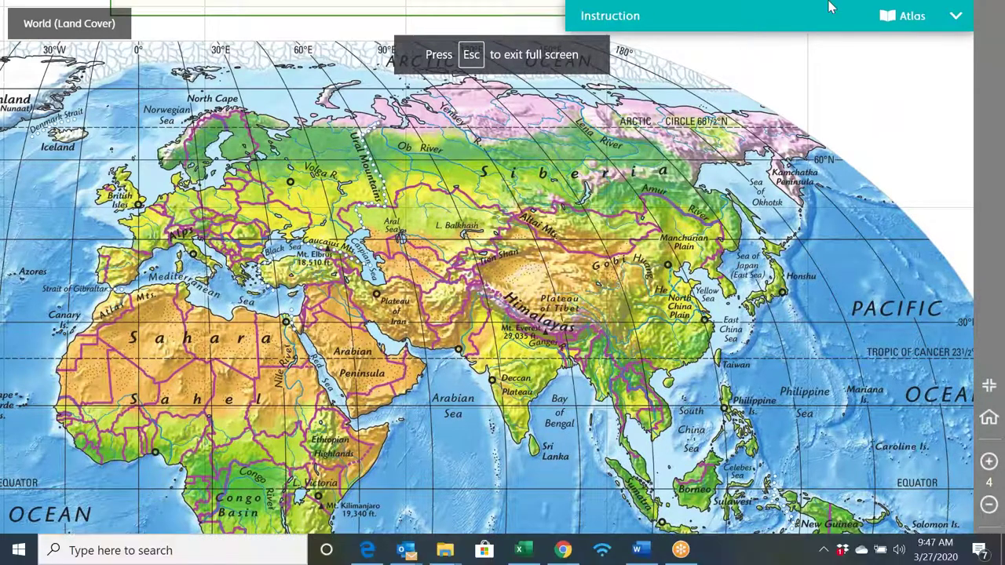
left_click(954, 17)
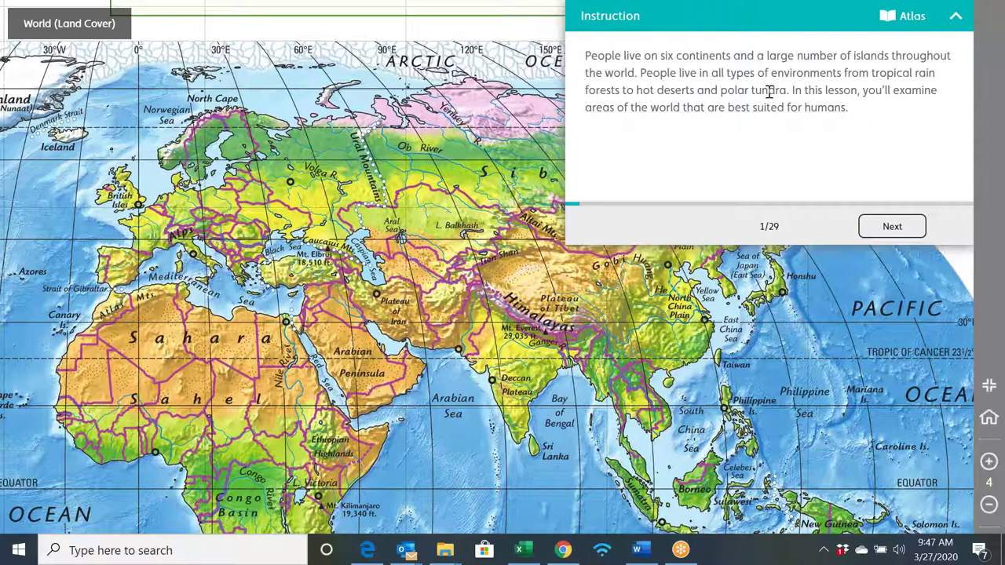
left_click(873, 228)
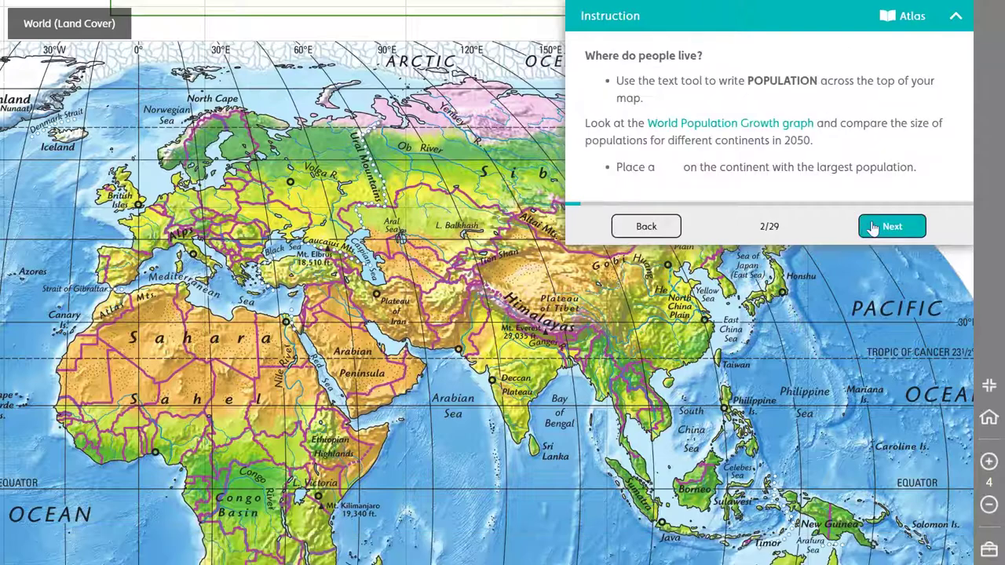
left_click(735, 126)
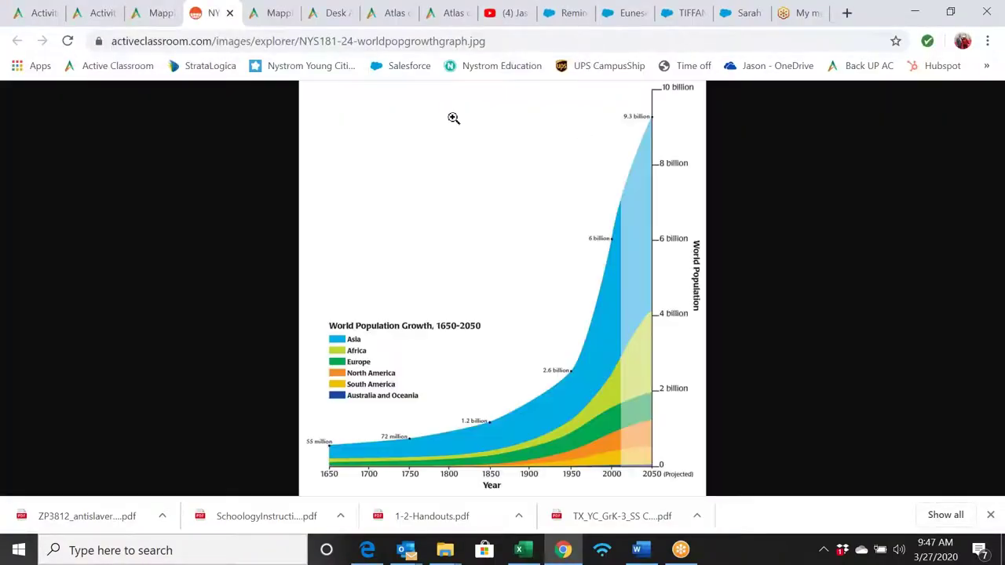
left_click(159, 16)
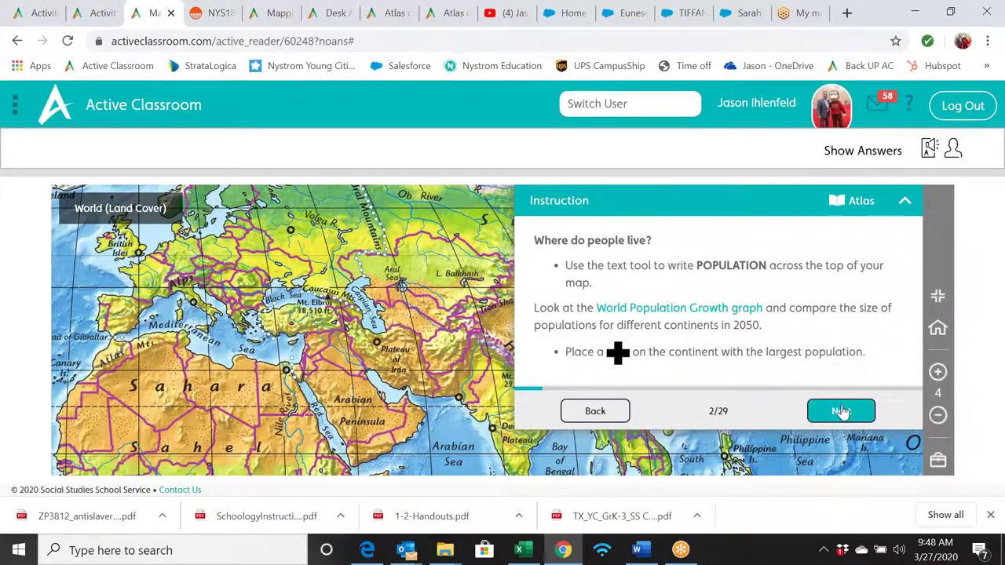
- Advance to step 3, view the World Population density map, then page on to step 7
left_click(835, 410)
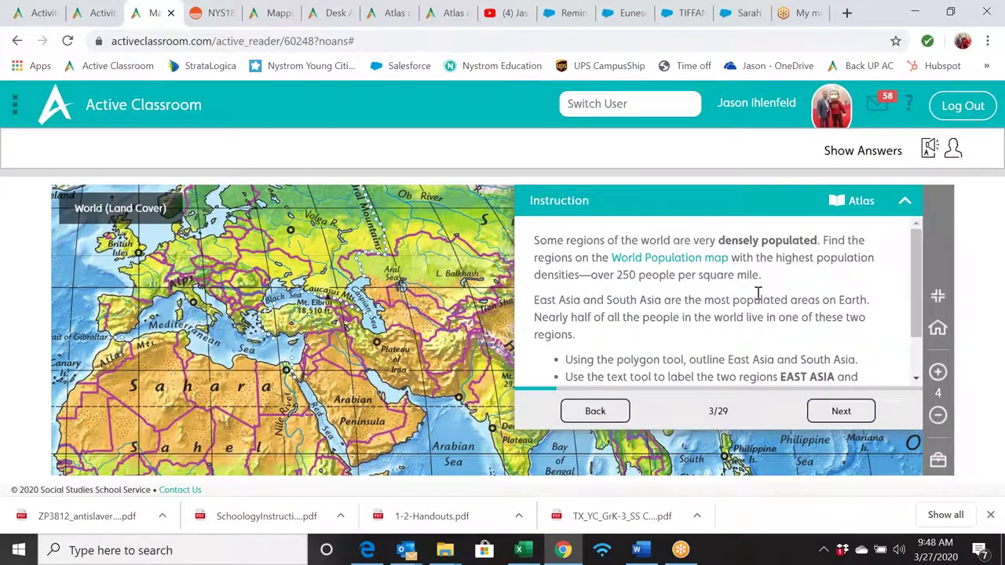
left_click(696, 265)
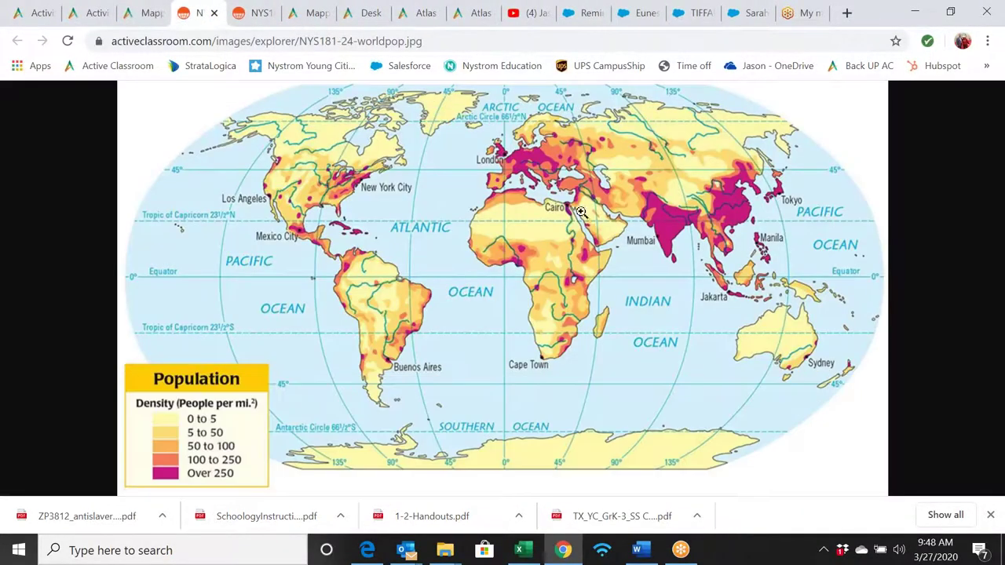
key("ctrl+w")
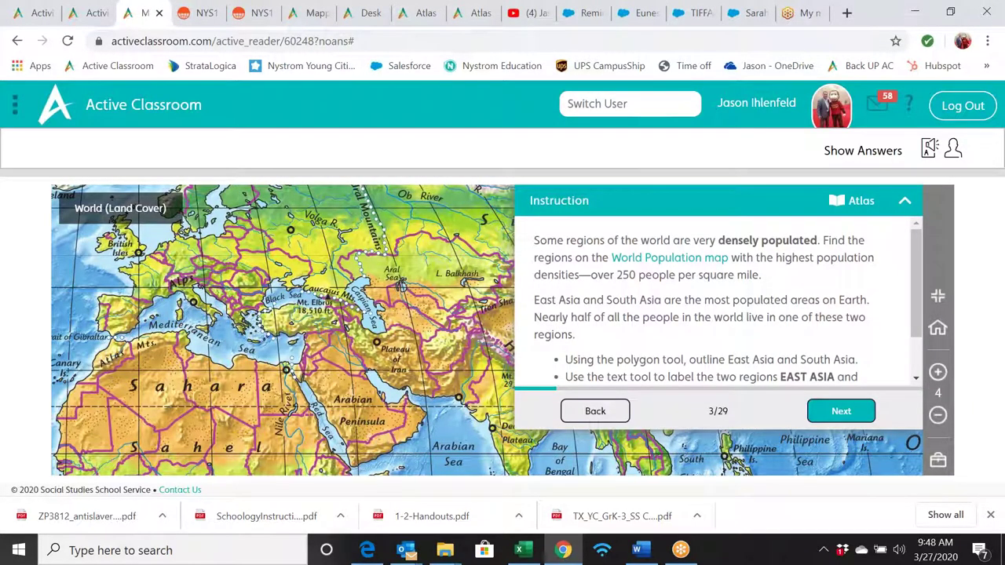
left_click(841, 411)
left_click(841, 411)
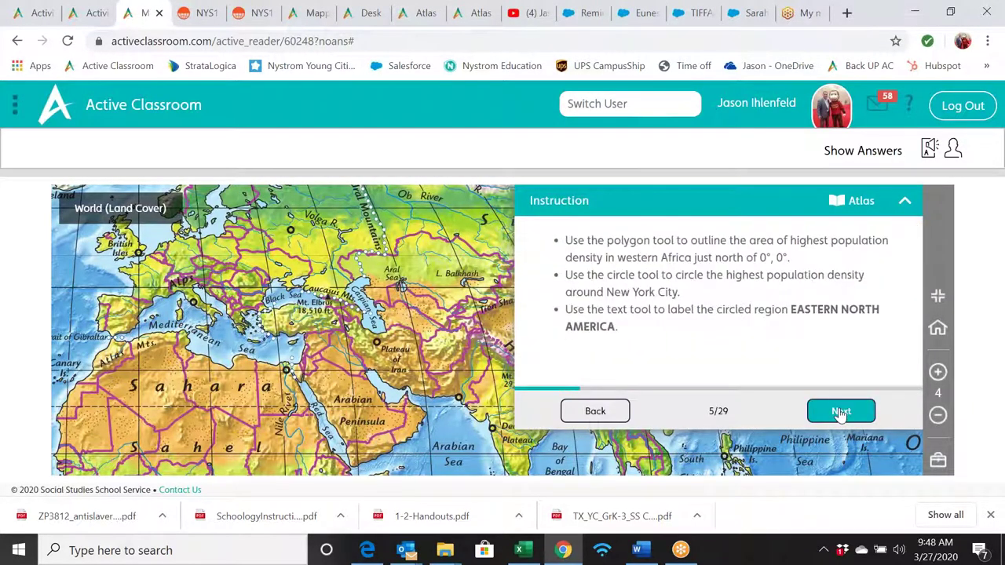
left_click(840, 412)
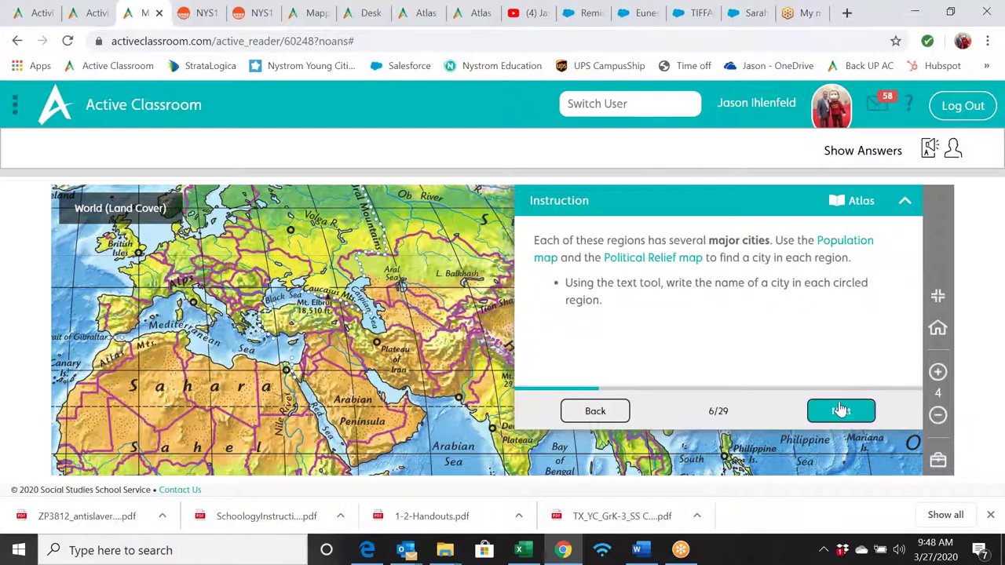
left_click(840, 410)
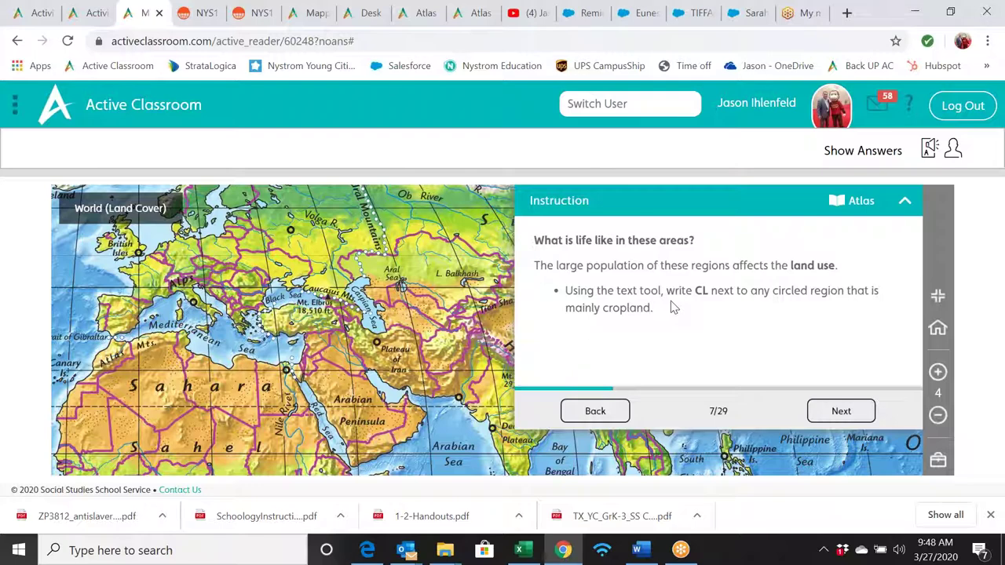
- Add a CL text label on the map near the Ural Mountains
left_click(938, 463)
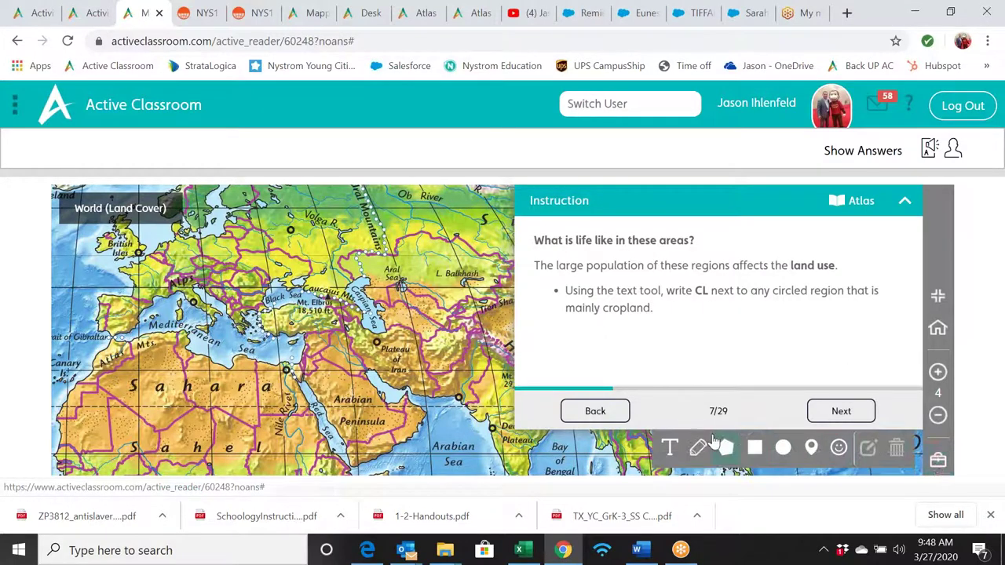
left_click(669, 447)
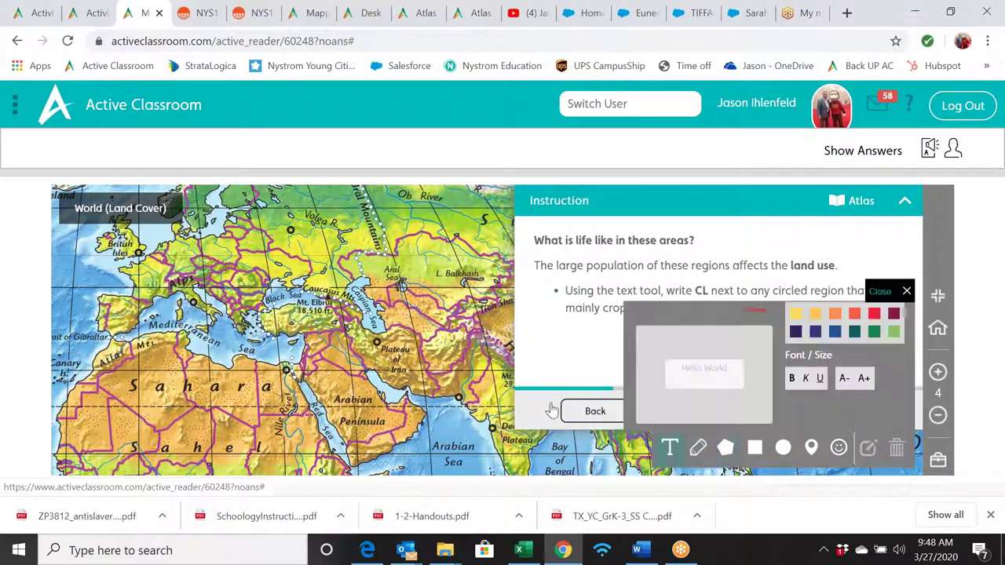
left_click(386, 234)
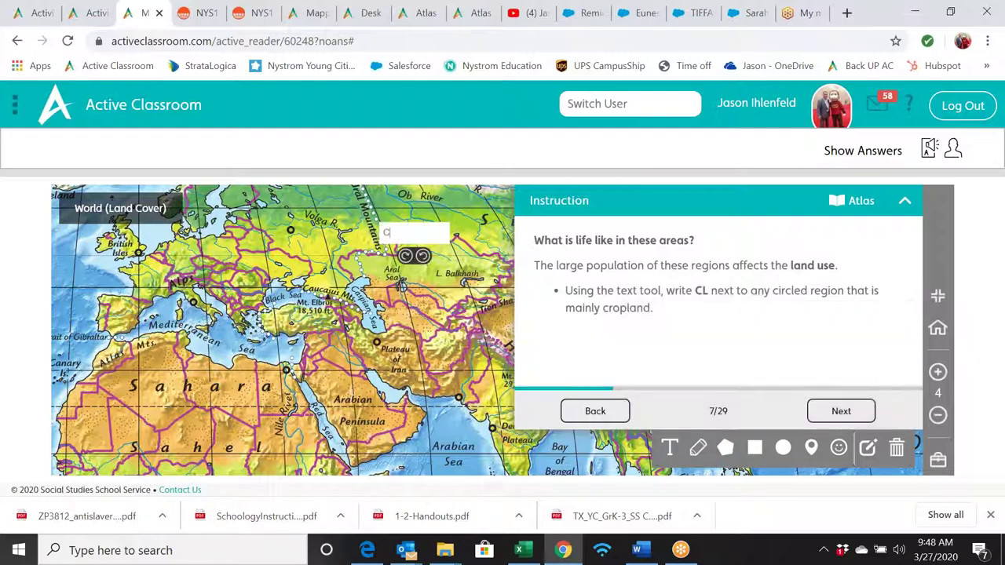
left_click(841, 411)
- Place a factory stamp near the Aral Sea and a cross stamp near Lake Balkhash
left_click(840, 411)
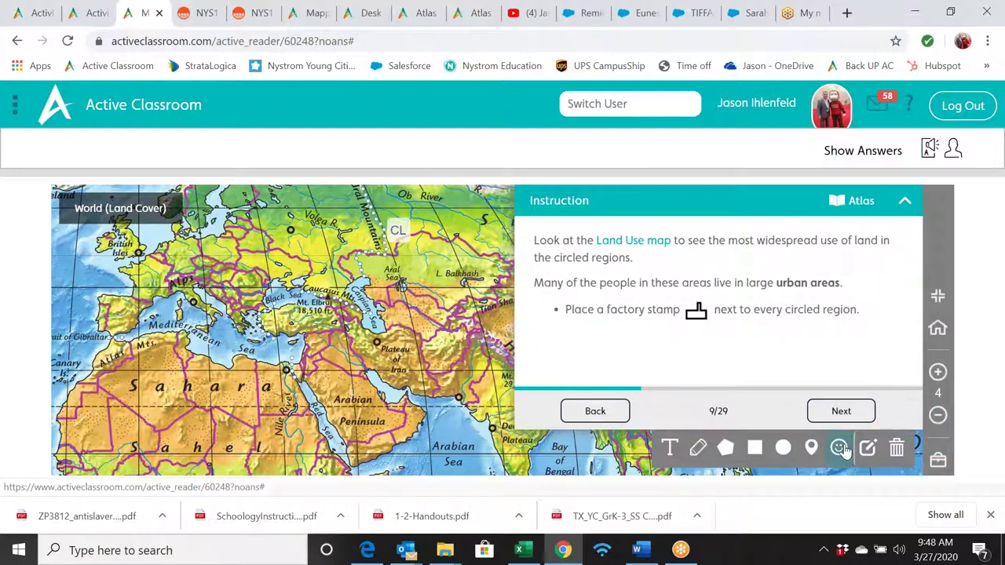
left_click(839, 447)
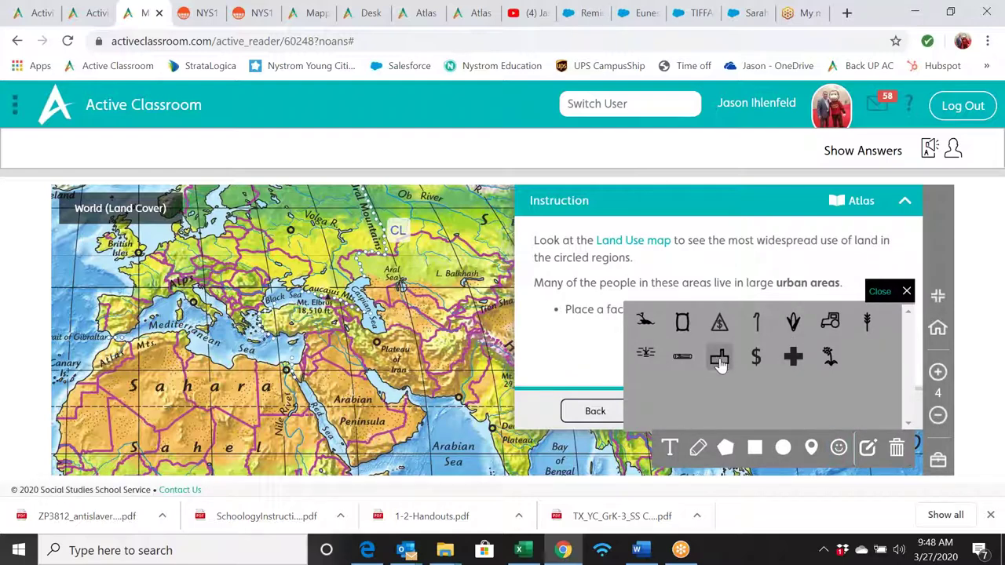
left_click_drag(719, 363, 427, 302)
left_click_drag(791, 361, 456, 247)
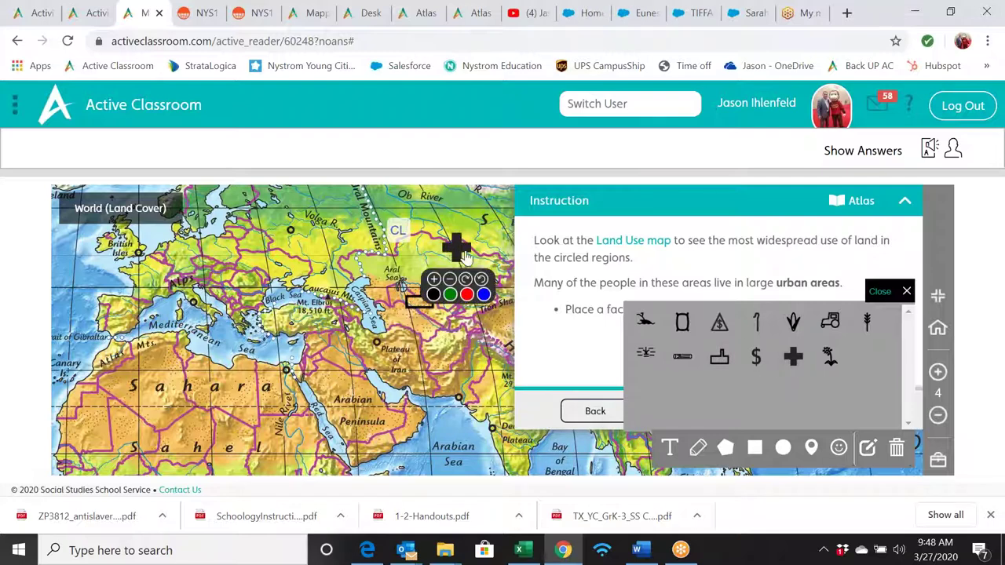
left_click(905, 293)
- Page the instructions forward past the rice step to the wheat step
left_click(841, 411)
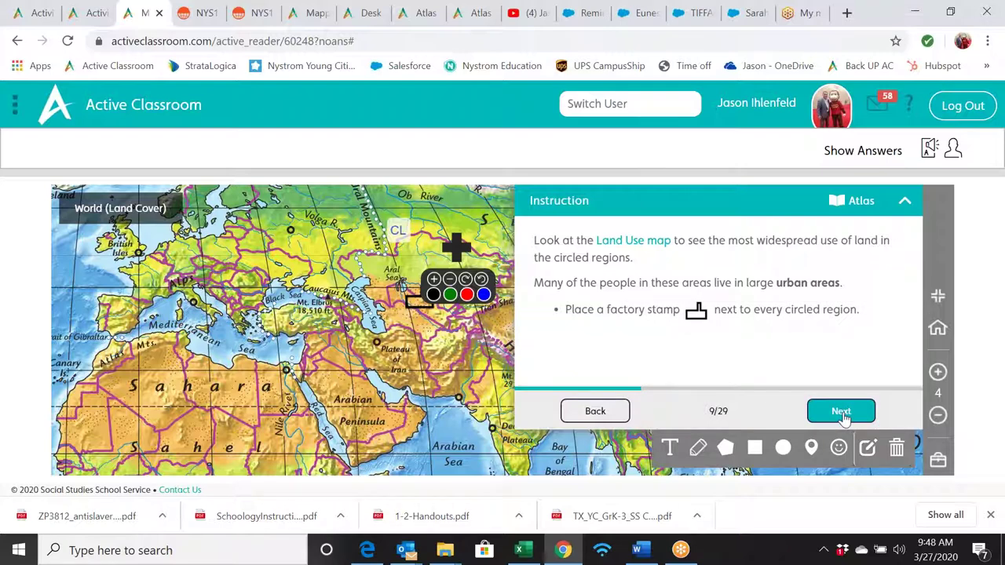
left_click(842, 411)
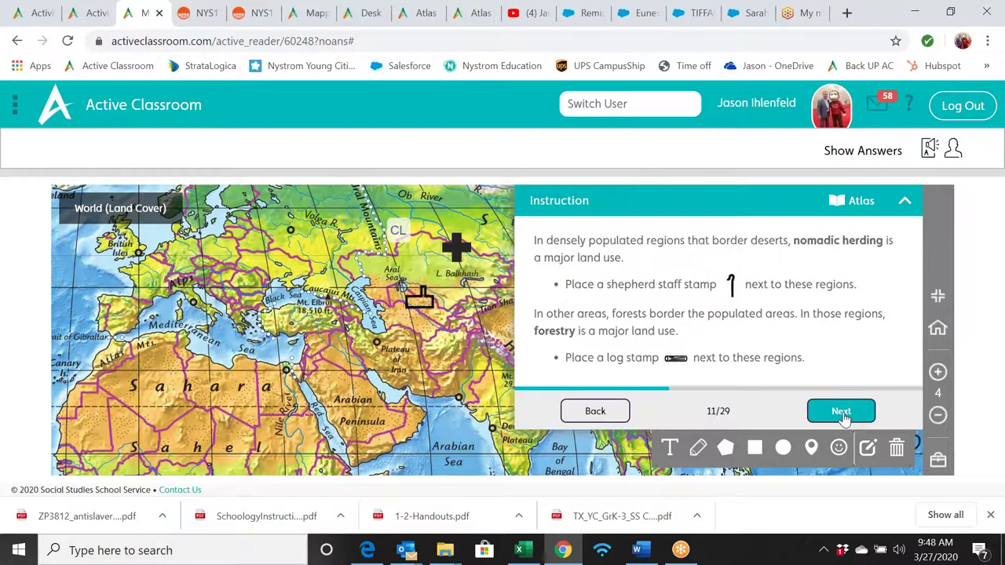
left_click(841, 412)
left_click(841, 411)
- Page forward from the corn step through millet and precipitation to step 18 on people per car
left_click(841, 412)
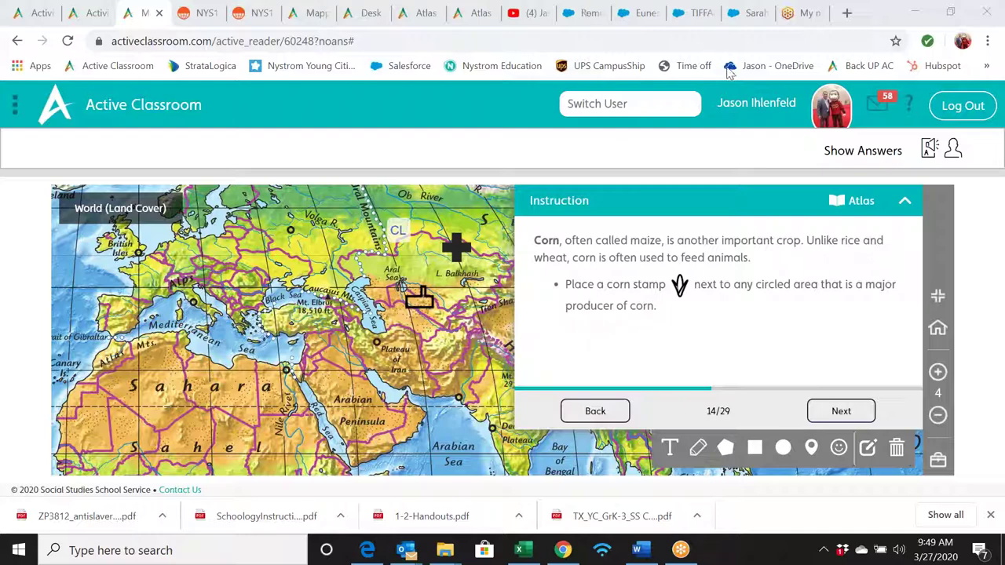
left_click(833, 410)
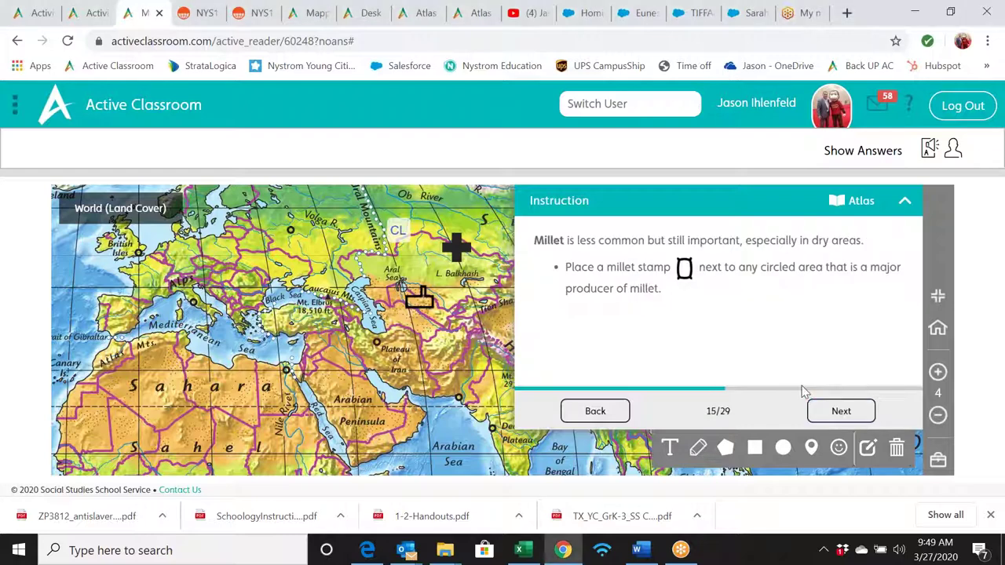
left_click(836, 412)
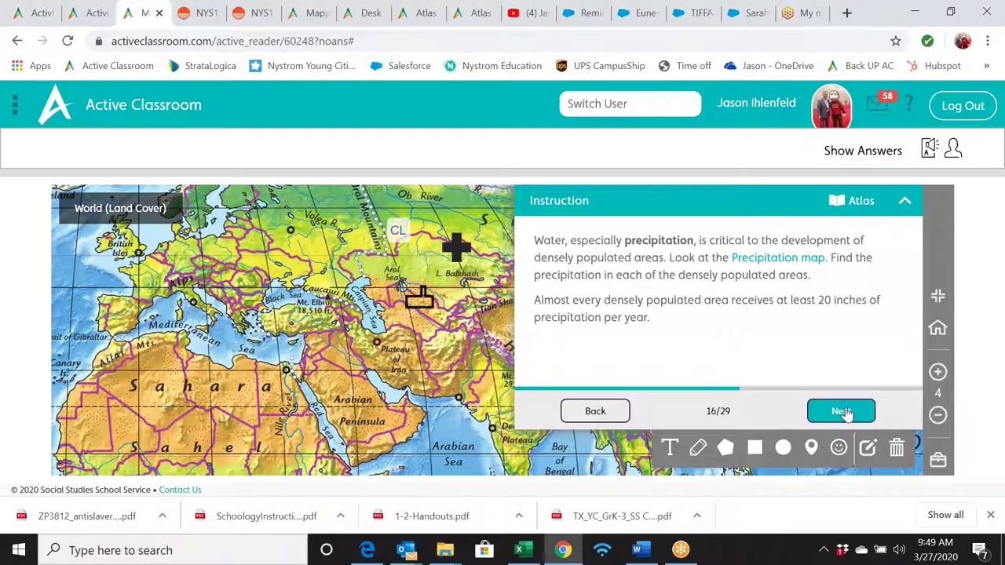
left_click(841, 412)
left_click(838, 411)
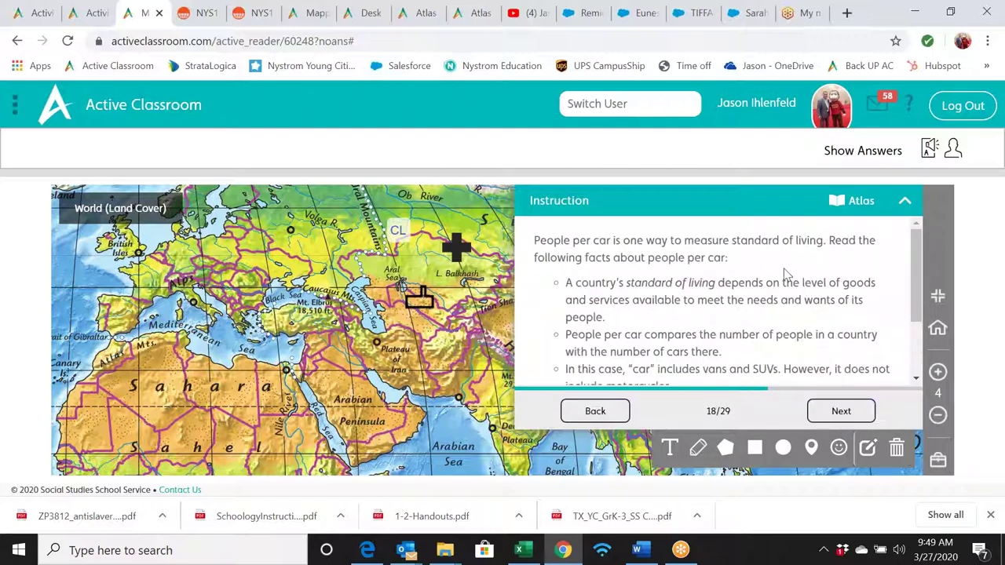
- Back in the activity library, clear the Mapping Our World filter and show the advanced filters
left_click(86, 16)
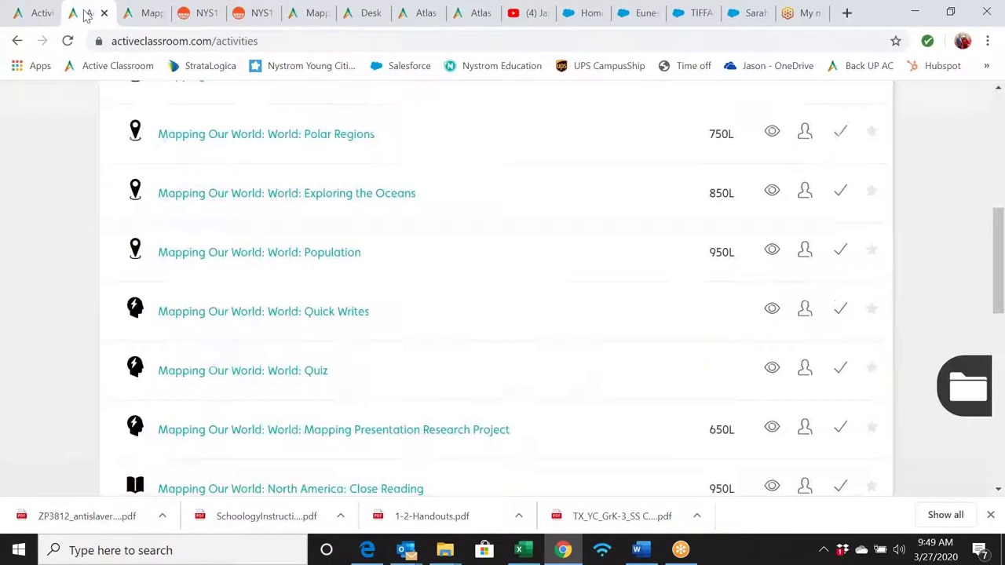
scroll(657, 186, "up", 10)
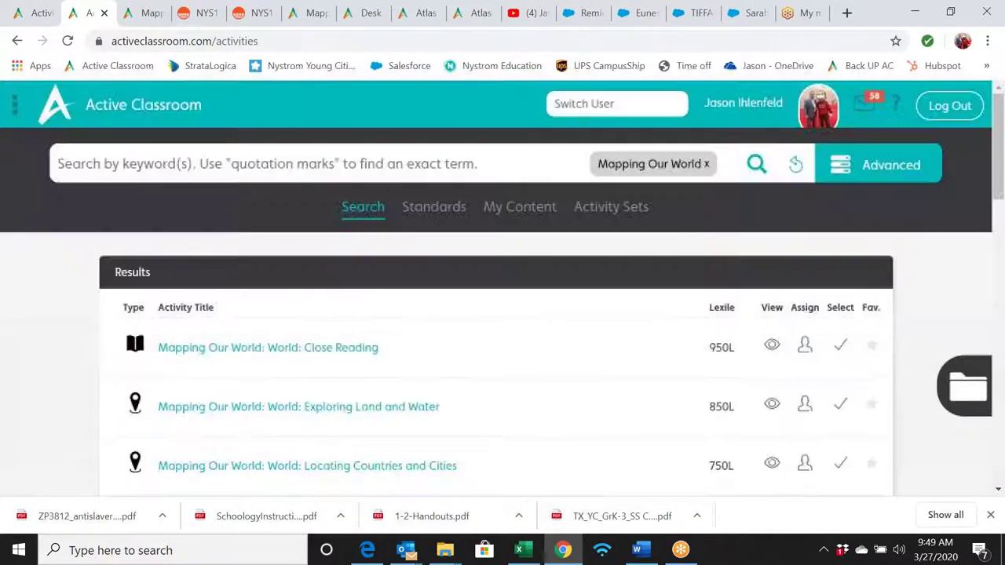
left_click(793, 165)
left_click(851, 165)
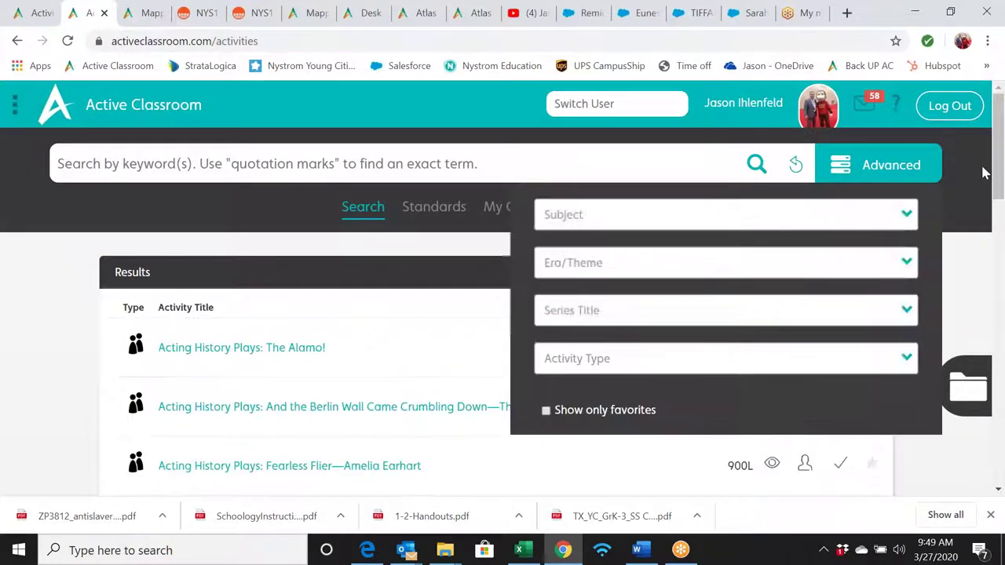
- Open the Series Title list and scroll to Regional Government and Economics
scroll(985, 173, "down", 1)
left_click(904, 211)
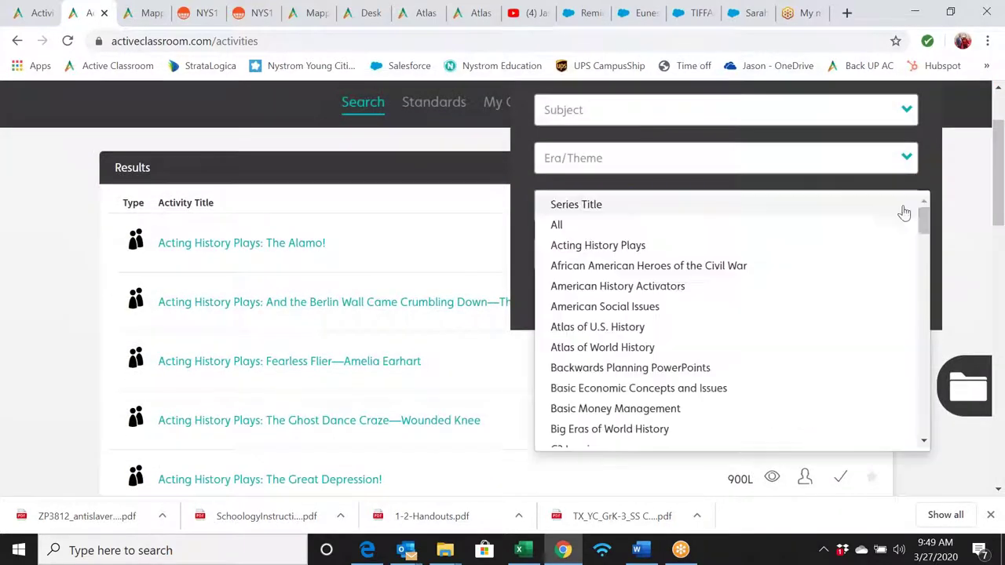
left_click_drag(923, 218, 944, 357)
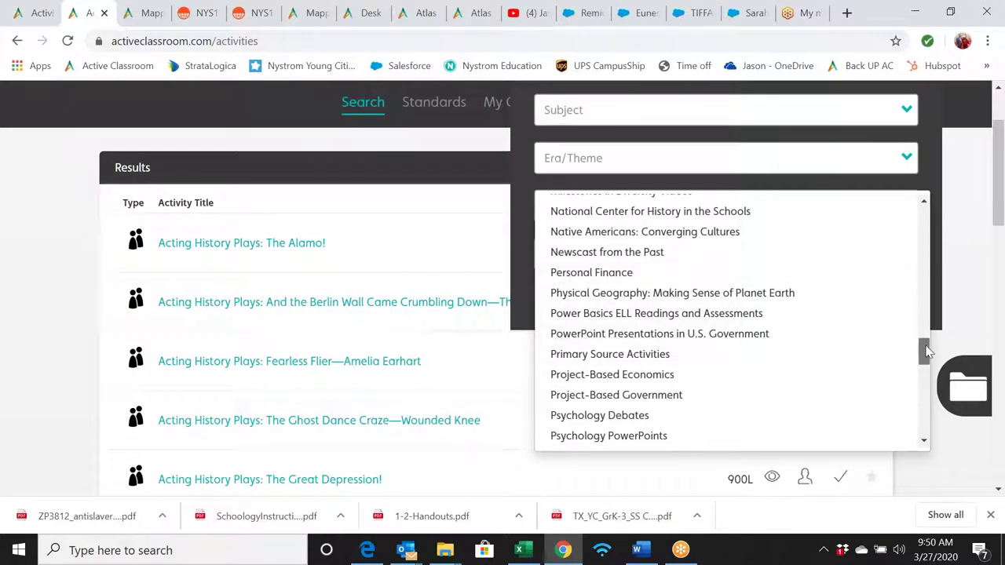
scroll(926, 353, "down", 2)
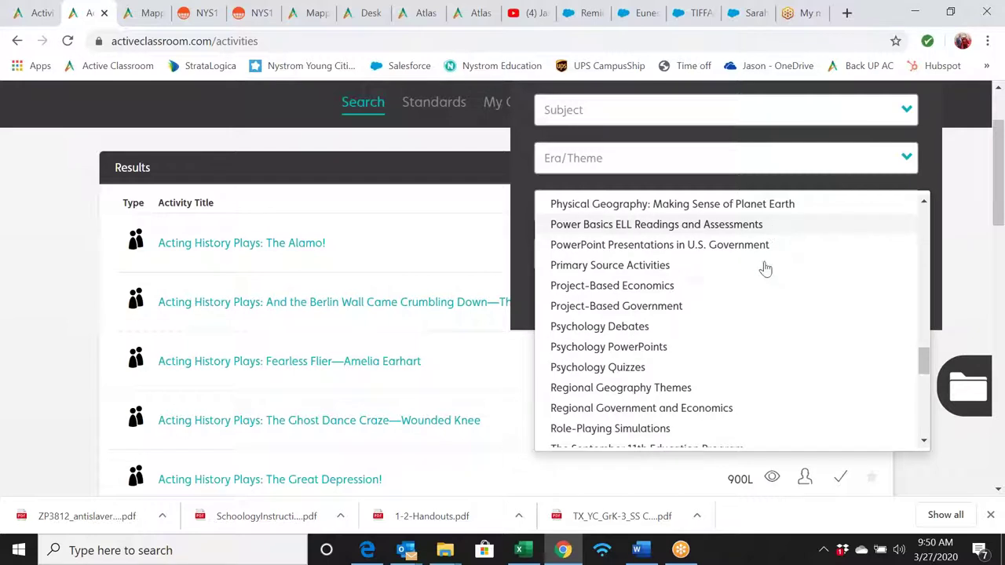
- Search the library filtered to Regional Government and Economics and review the results
left_click(666, 414)
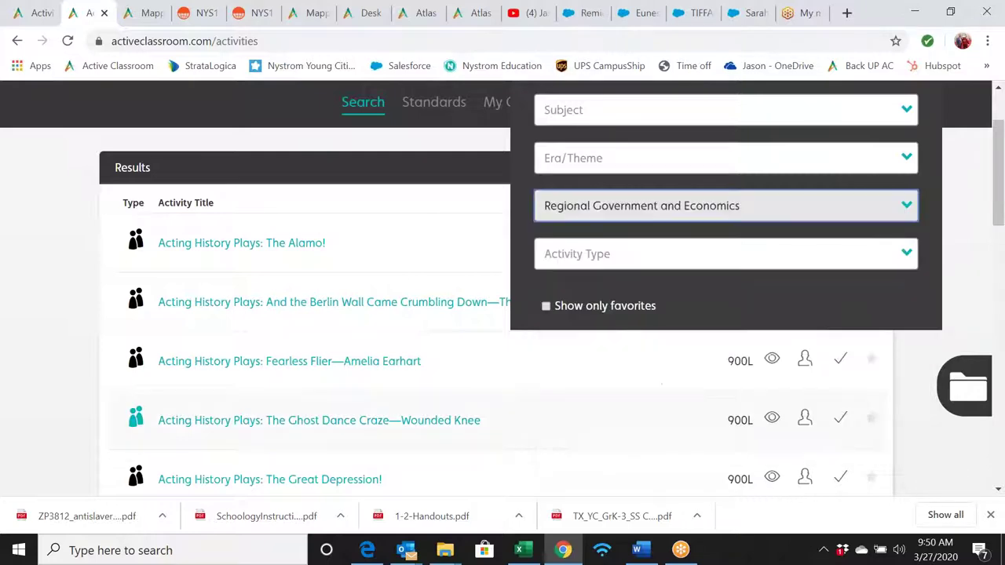
scroll(754, 266, "up", 2)
left_click(755, 165)
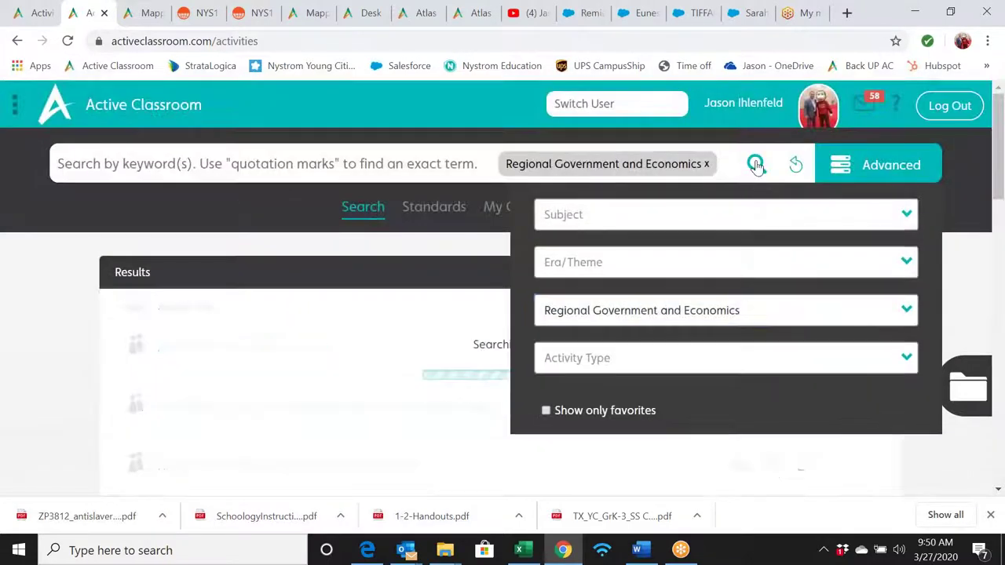
scroll(612, 330, "down", 2)
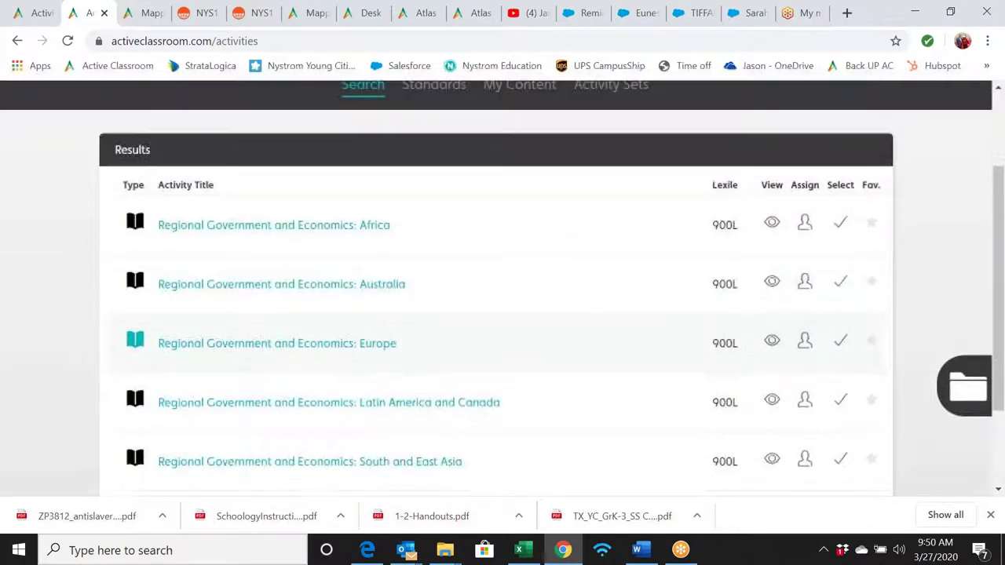
scroll(528, 328, "down", 2)
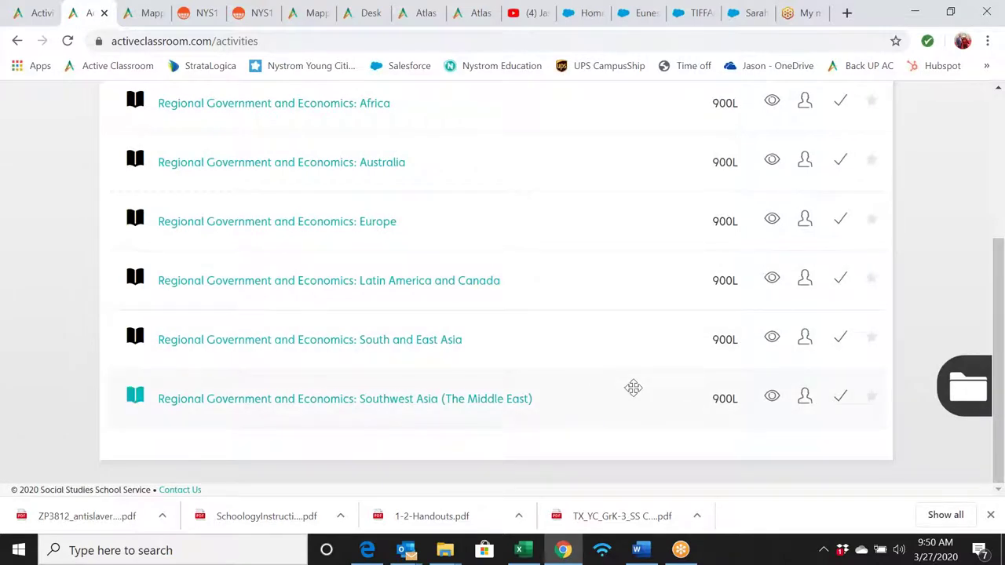
scroll(632, 388, "up", 3)
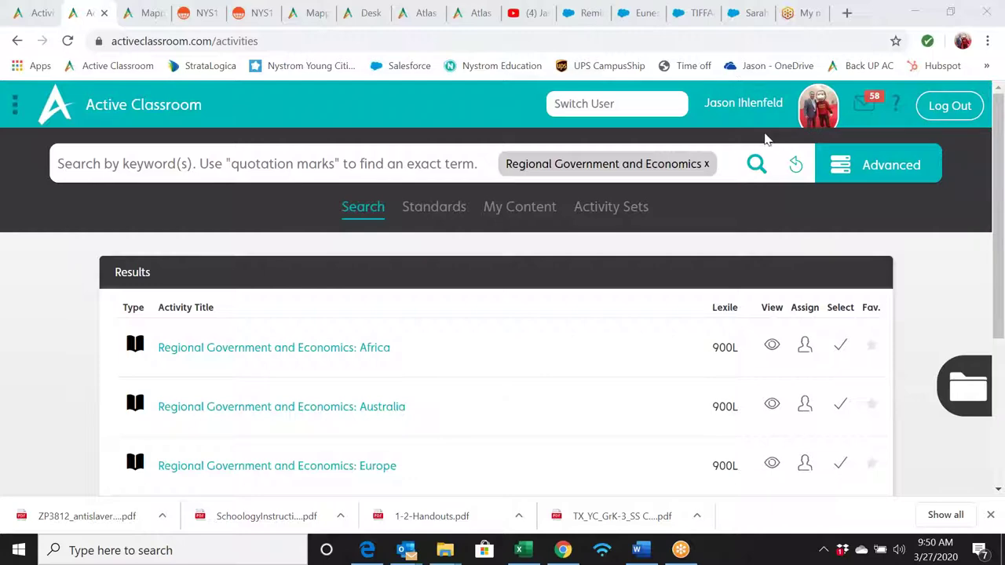
- Clear the Regional Government and Economics filter and reopen the Series Title choices
left_click(795, 164)
left_click(863, 170)
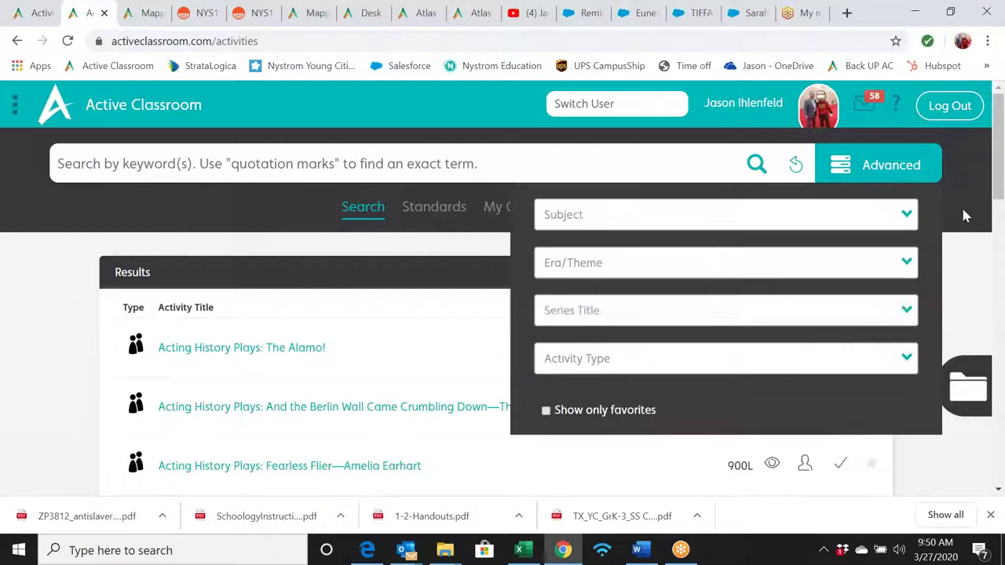
left_click(908, 310)
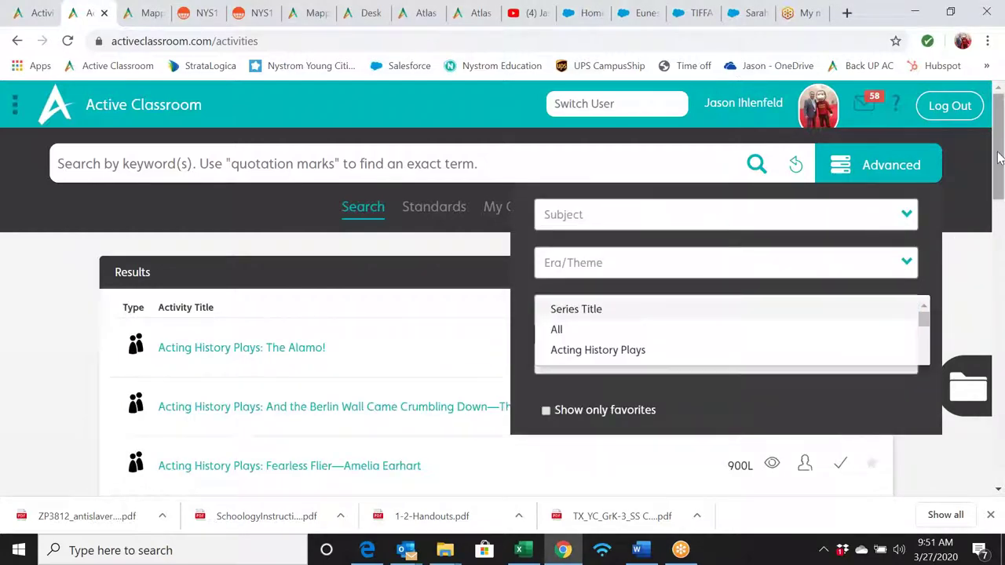
left_click_drag(1000, 152, 1002, 212)
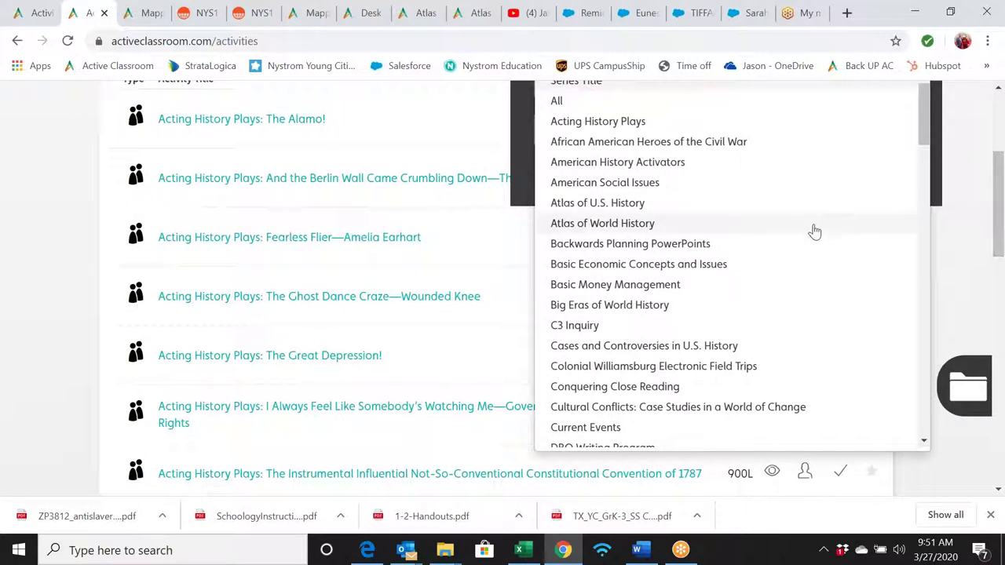
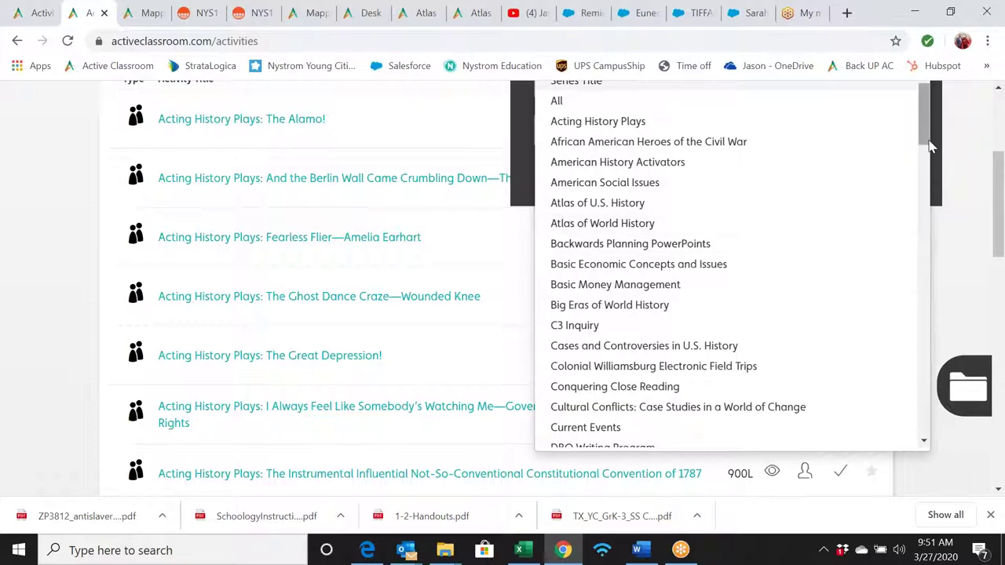
- Scroll the Advanced search Series dropdown list down to the Exploring History entry
left_click_drag(930, 147, 926, 177)
scroll(926, 149, "down", 1)
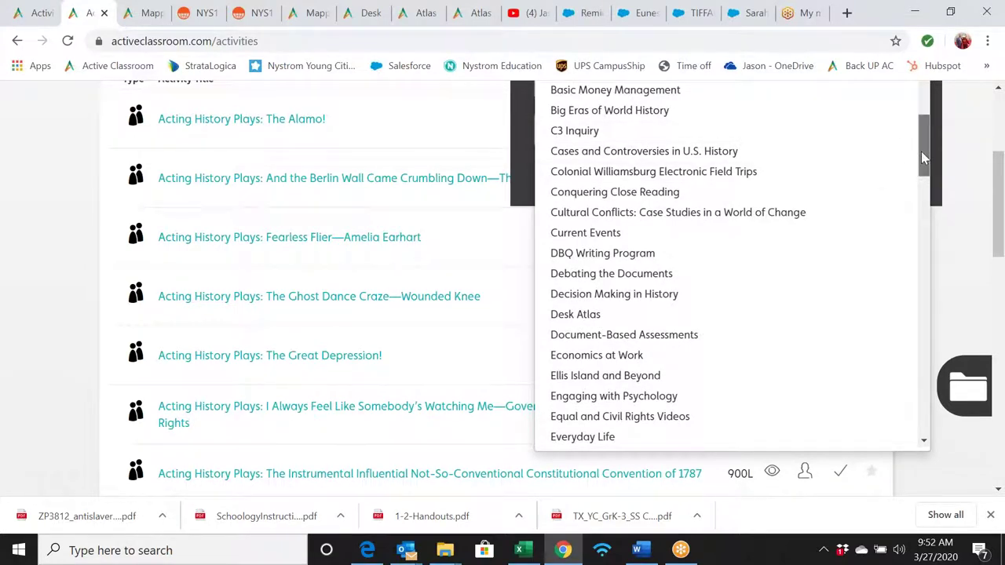
left_click_drag(923, 157, 923, 162)
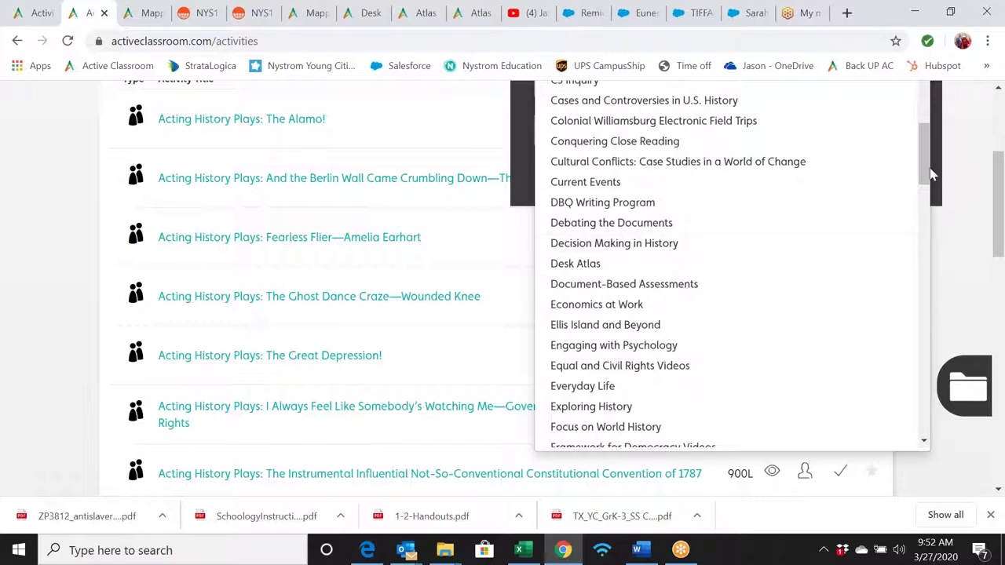
left_click_drag(926, 174, 926, 205)
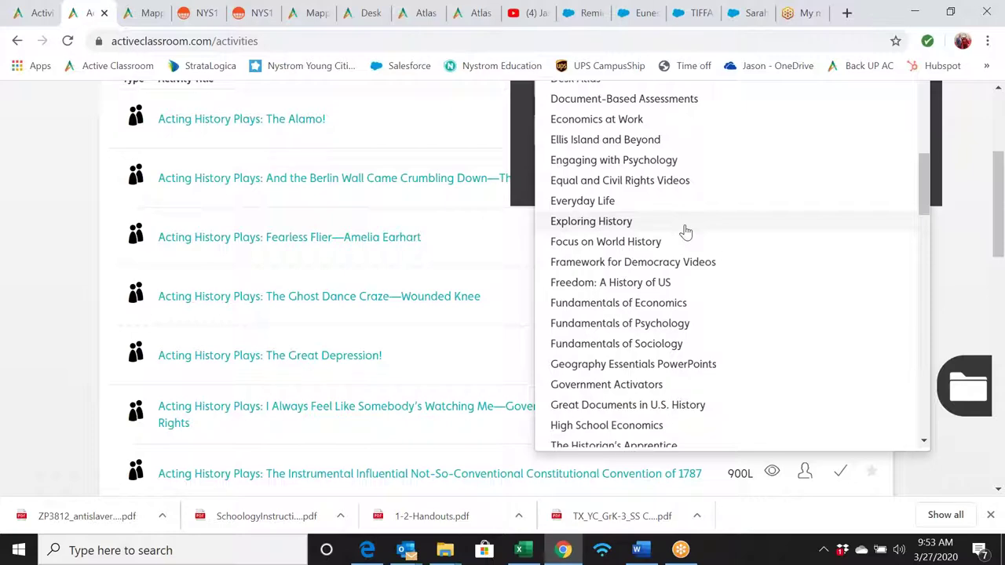
- Pick Exploring History as the series and run the activity search
left_click(684, 224)
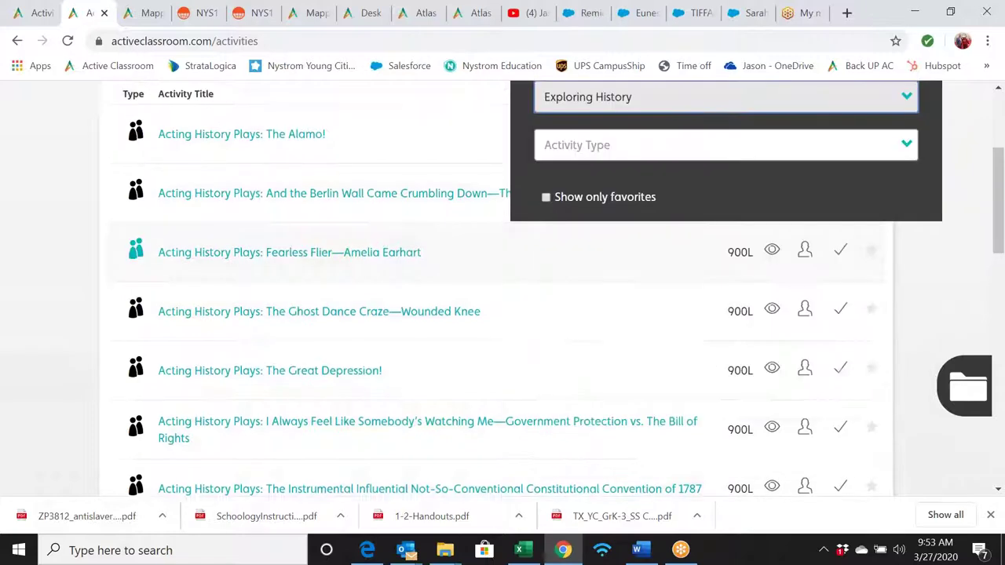
scroll(754, 184, "up", 2)
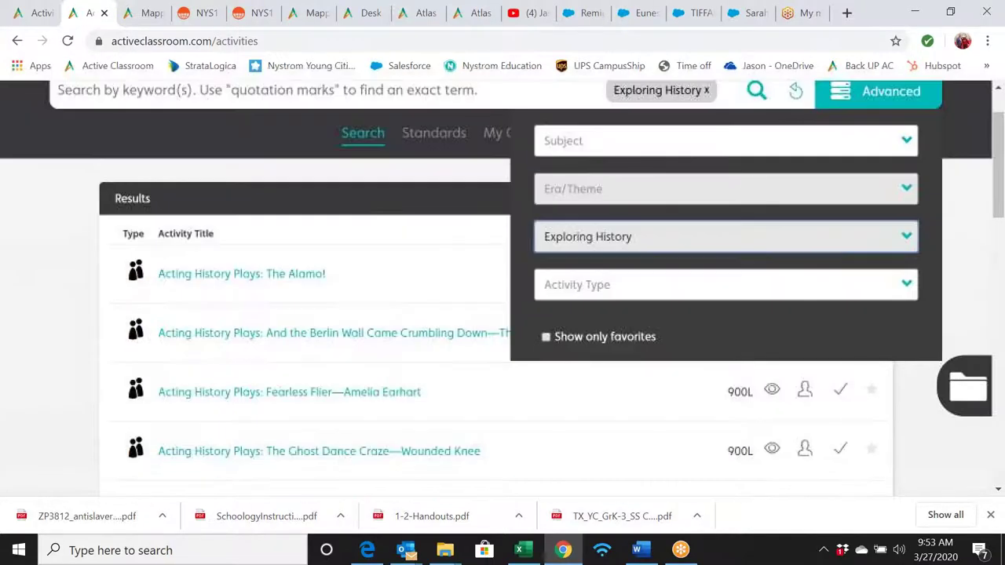
left_click(756, 90)
- Open the View preview of Exploring World History: Ancient Greece & Rome
scroll(585, 314, "down", 1)
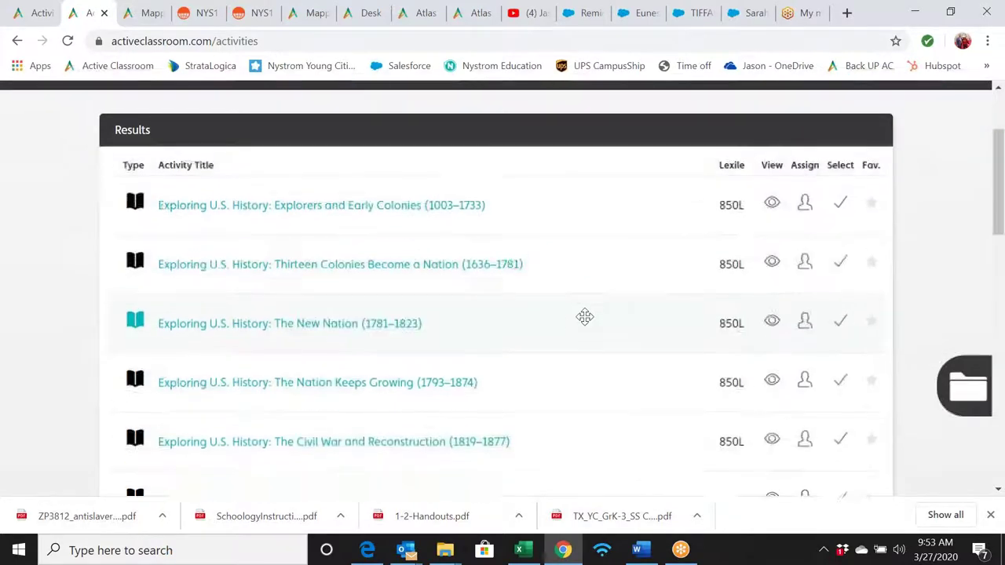
scroll(585, 316, "down", 2)
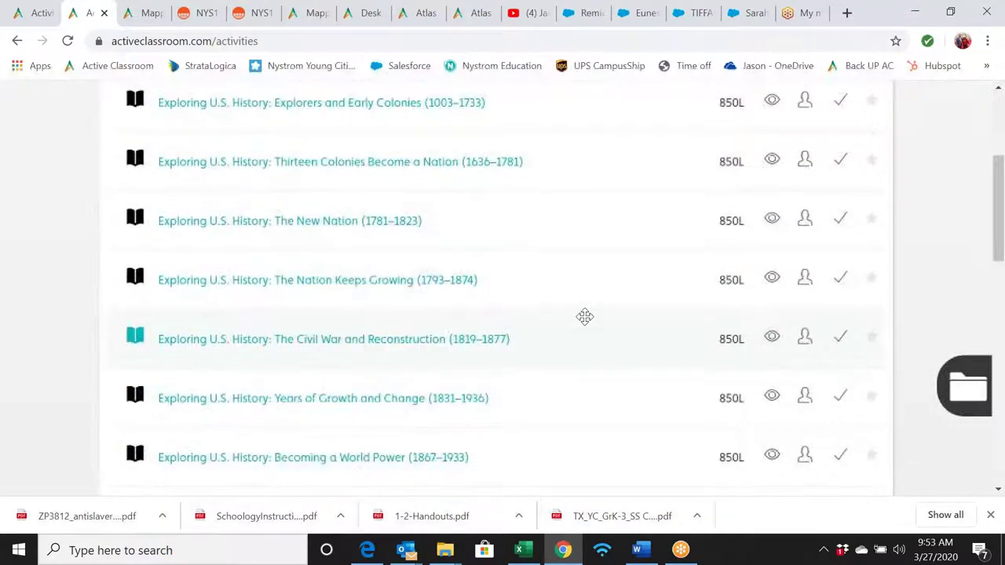
scroll(585, 317, "down", 5)
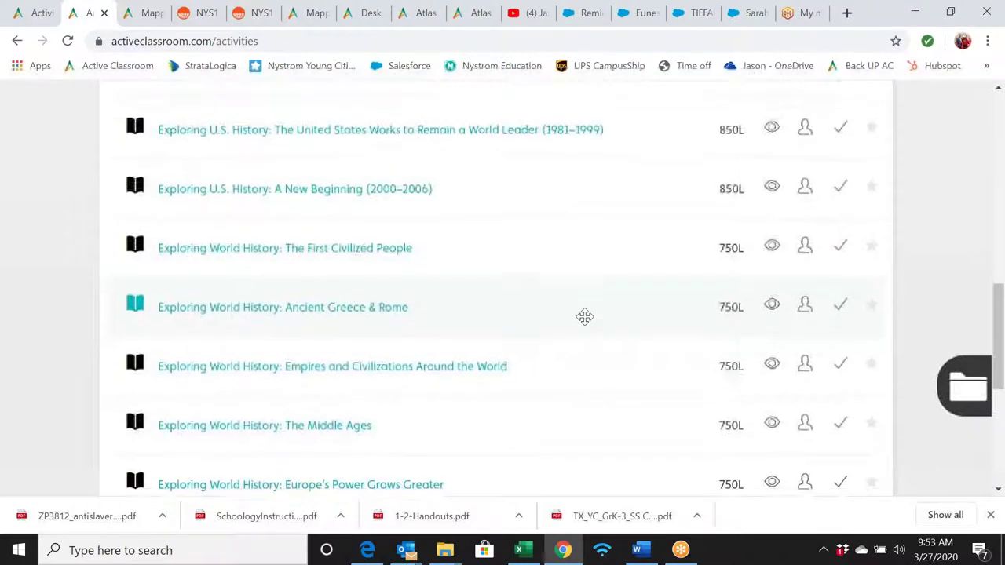
left_click(767, 305)
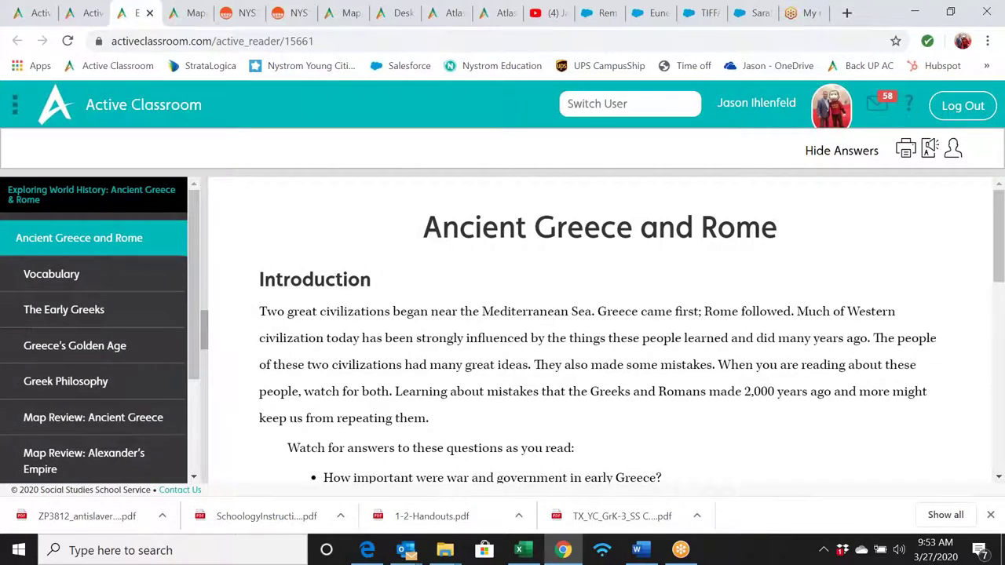
- Jump to The Early Greeks, then read through the Map Review: Ancient Greece page
scroll(596, 329, "down", 8)
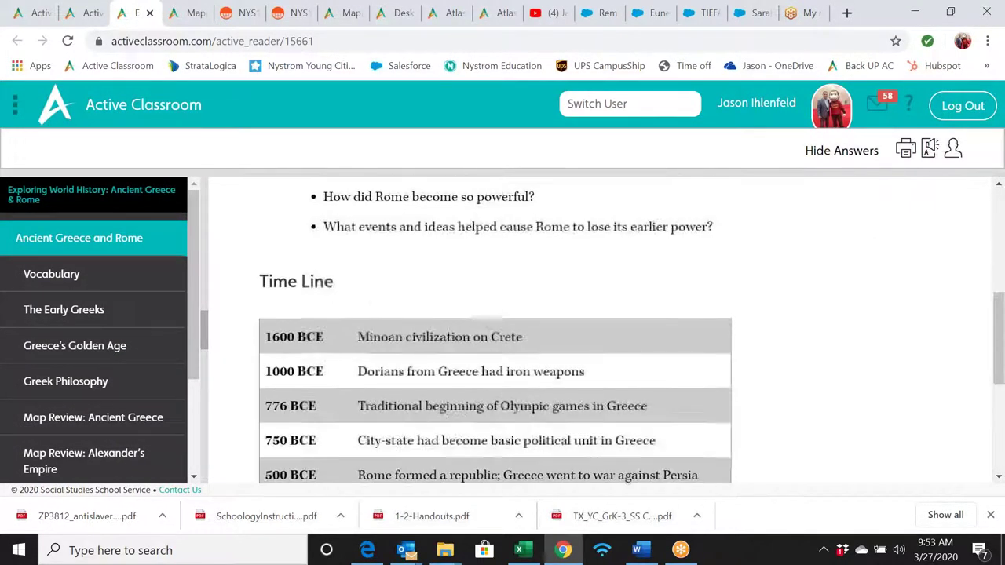
scroll(494, 329, "up", 8)
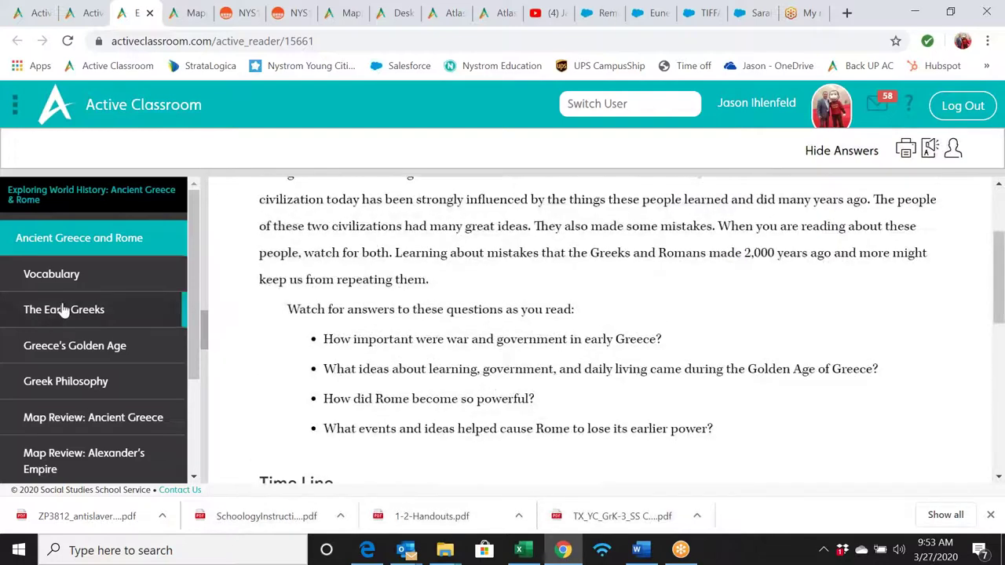
left_click(87, 304)
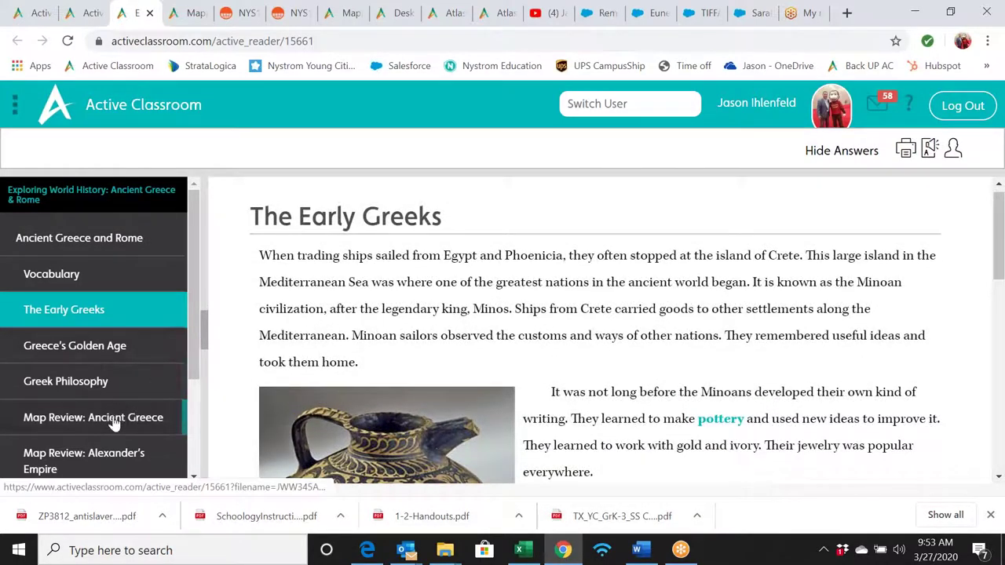
left_click(114, 423)
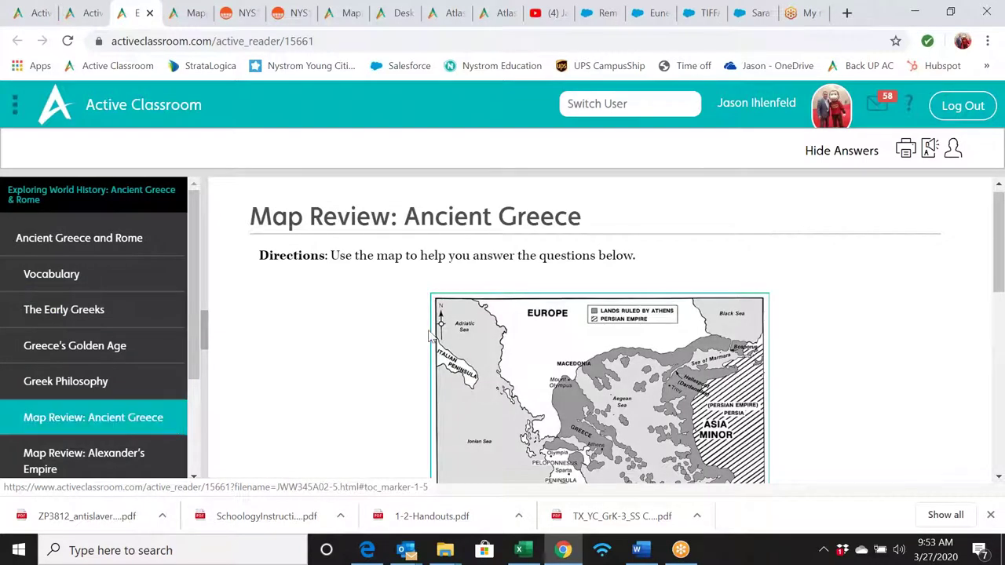
scroll(767, 238, "down", 1)
scroll(596, 330, "down", 2)
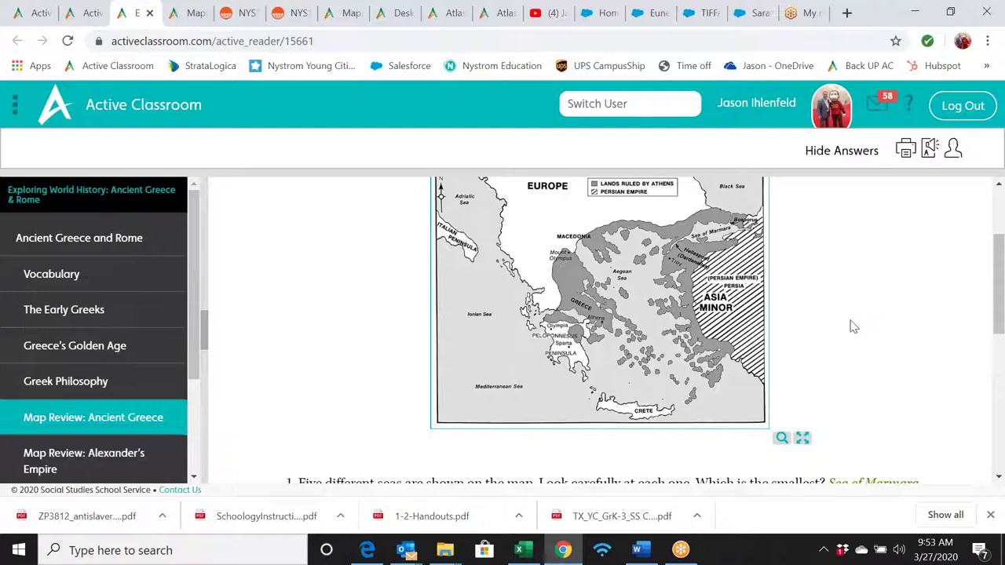
scroll(851, 325, "up", 1)
scroll(853, 326, "down", 4)
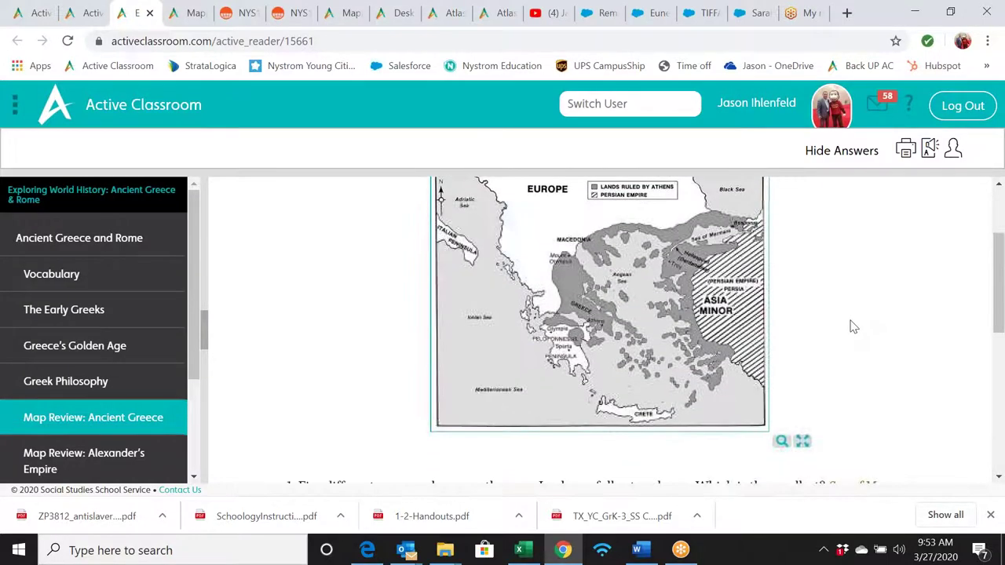
scroll(853, 326, "down", 2)
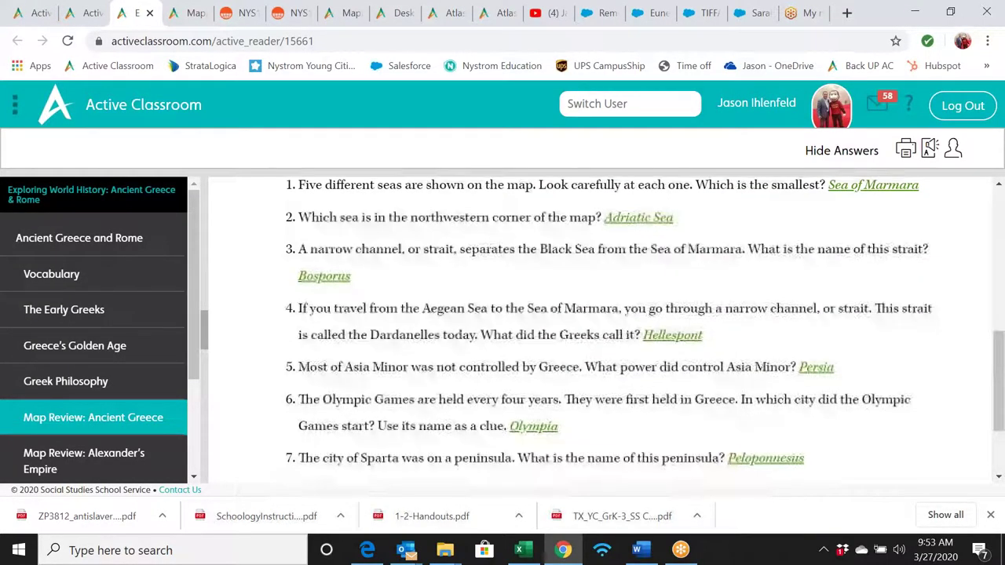
scroll(853, 327, "up", 1)
scroll(853, 327, "down", 1)
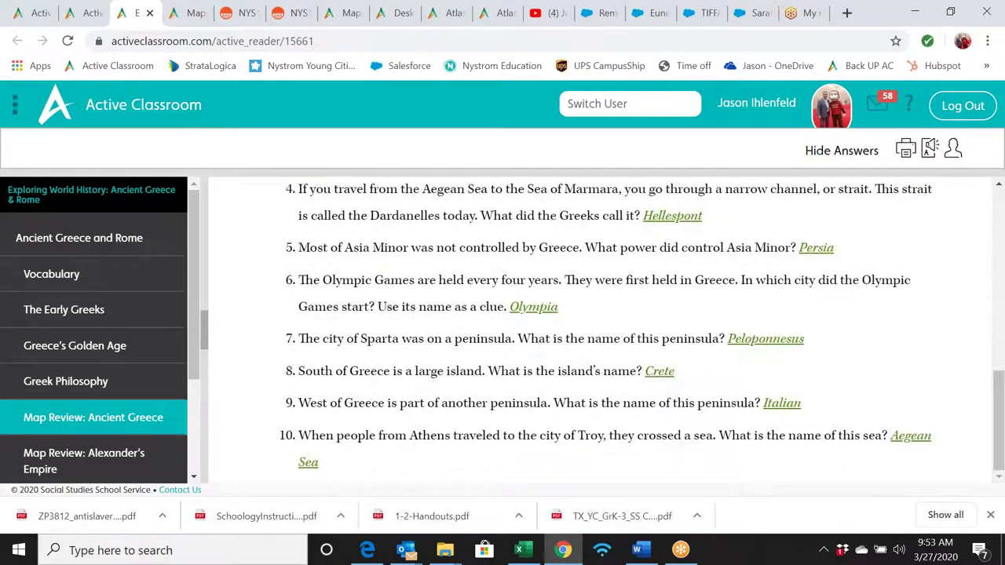
scroll(373, 359, "up", 7)
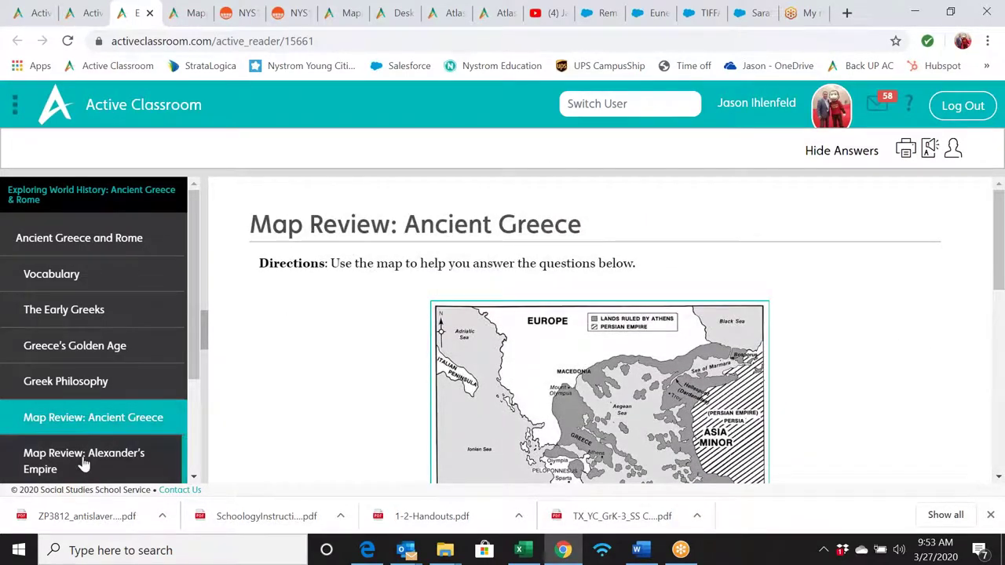
- Open the Map Review: Alexander's Empire section and look over its map
left_click(83, 463)
scroll(870, 329, "down", 3)
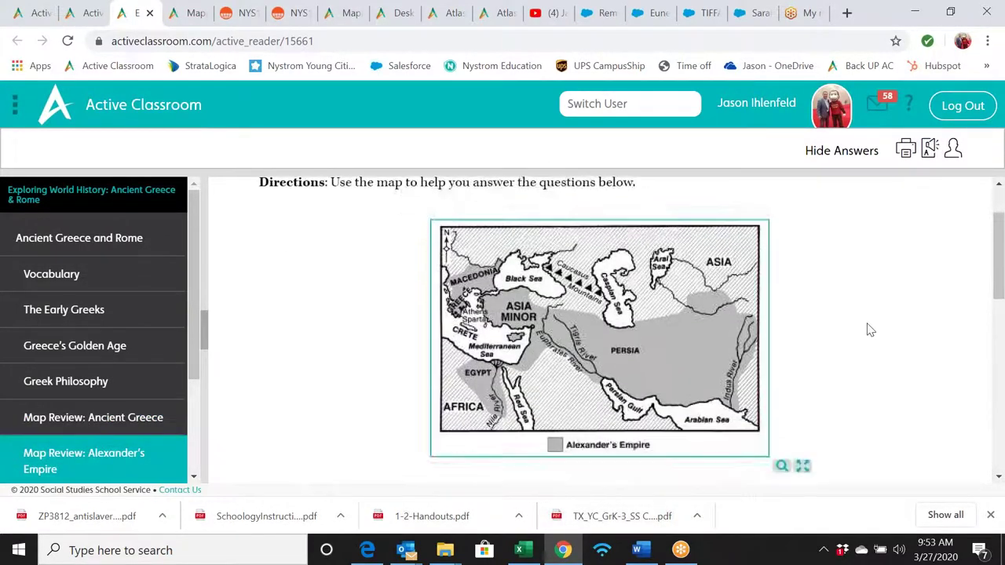
scroll(870, 330, "up", 3)
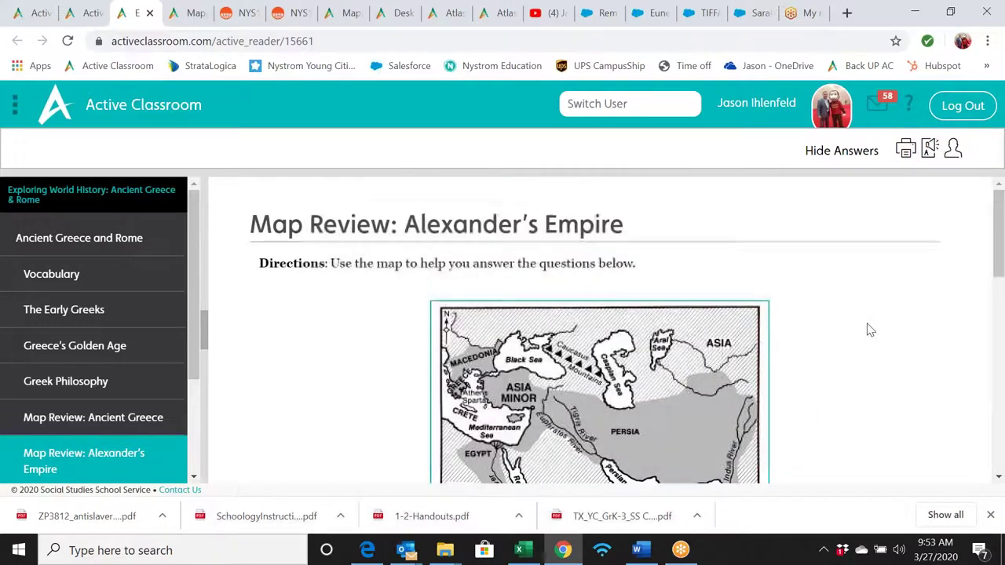
- Close the reader and show the Advanced search filters on the Activities page
left_click(149, 13)
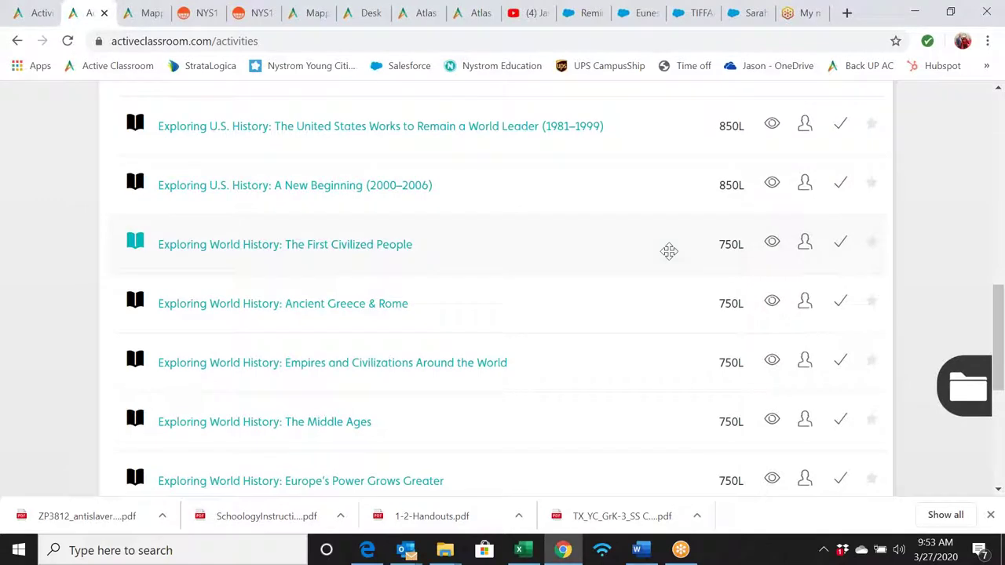
scroll(668, 251, "up", 10)
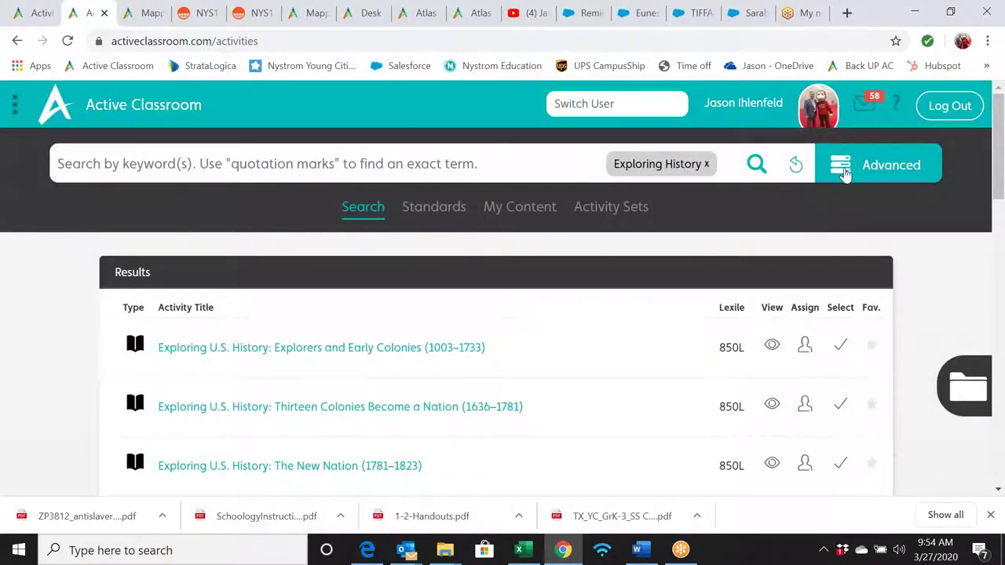
left_click(836, 168)
- Open the Series dropdown and scroll through the series names
left_click(900, 312)
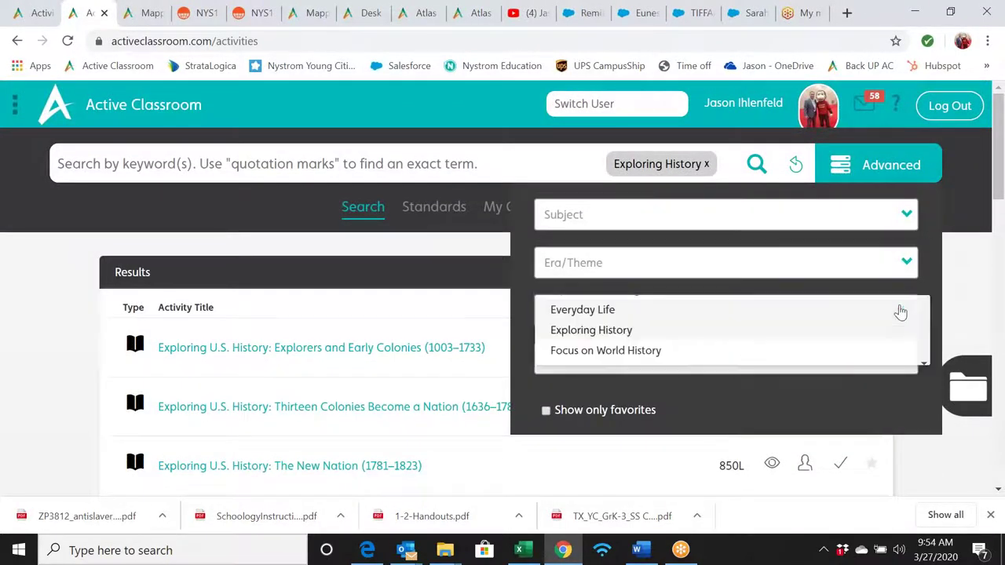
left_click_drag(999, 194, 999, 270)
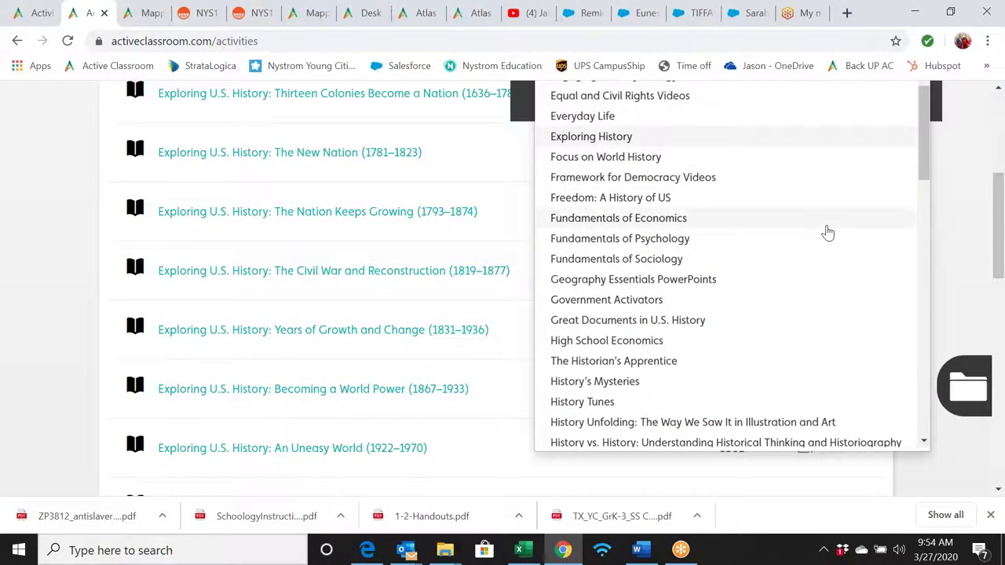
scroll(827, 232, "up", 3)
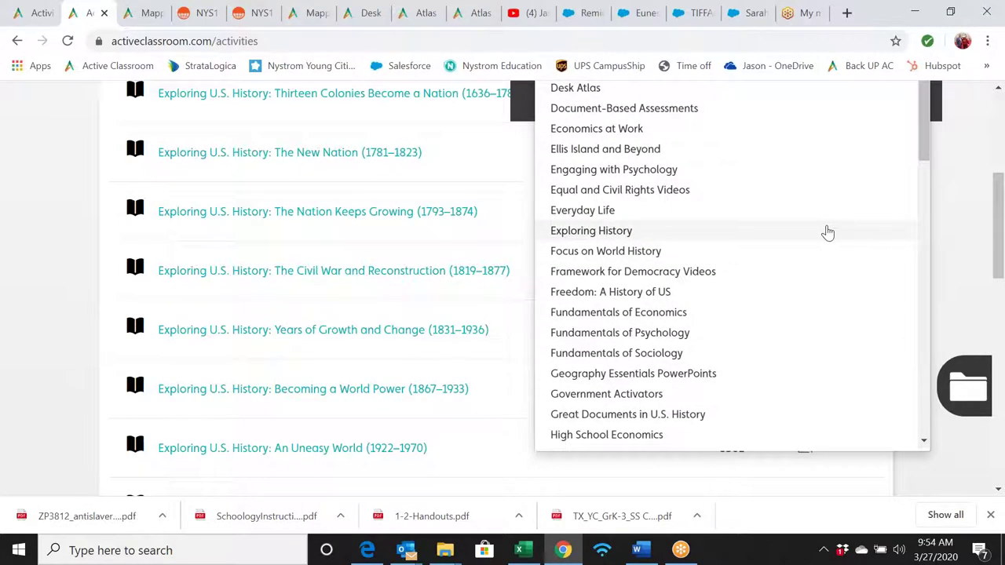
scroll(827, 233, "down", 3)
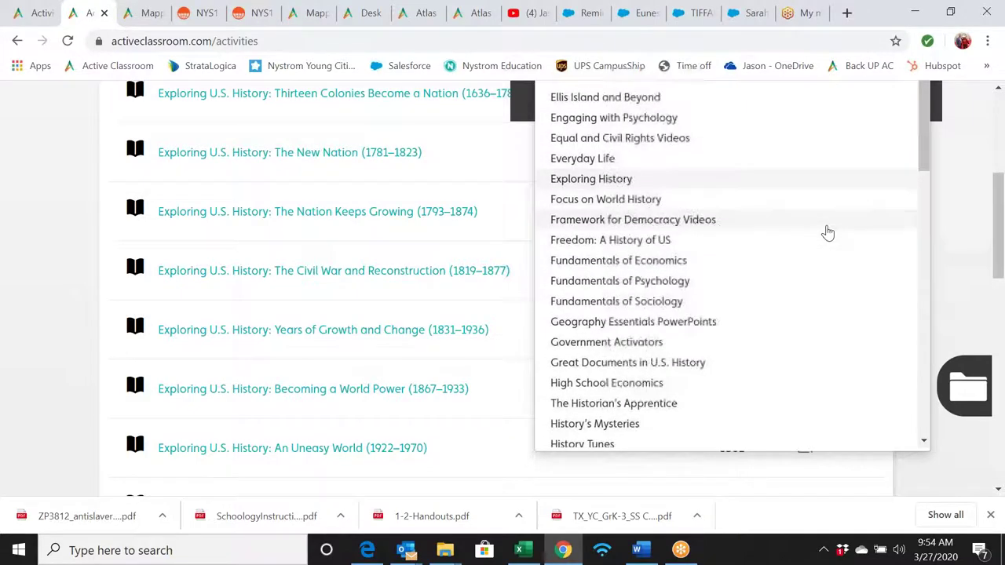
scroll(828, 233, "down", 3)
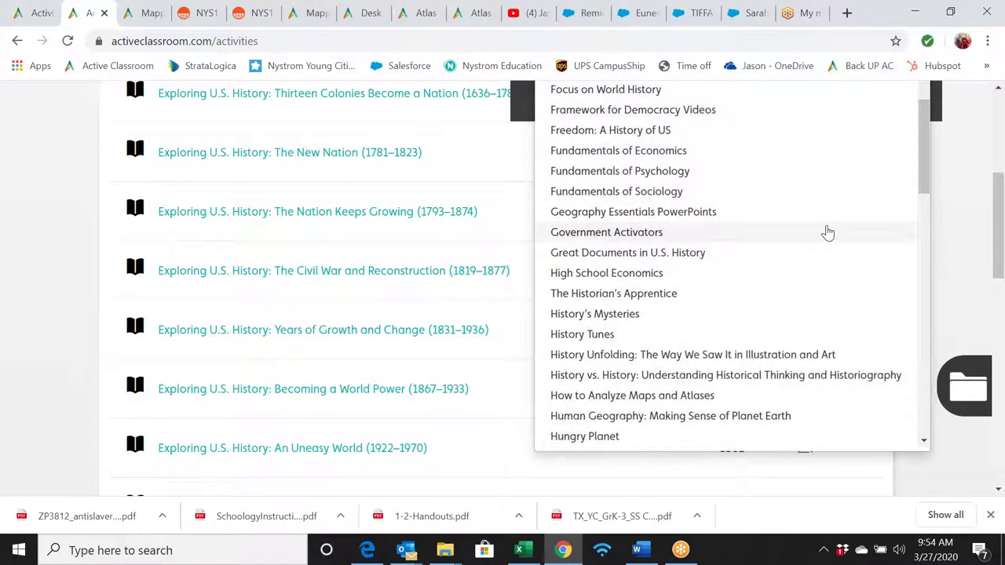
scroll(828, 232, "down", 3)
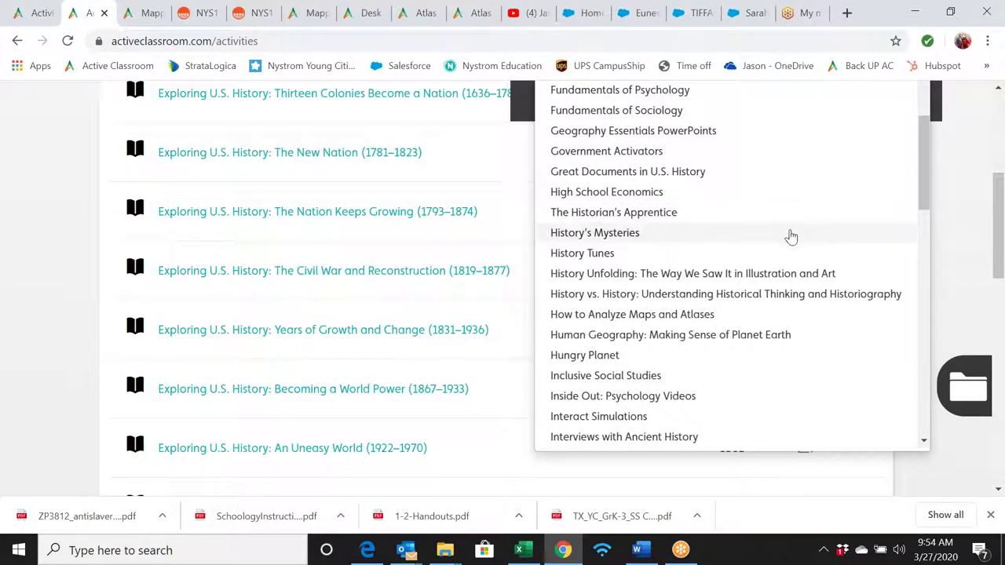
scroll(790, 234, "down", 1)
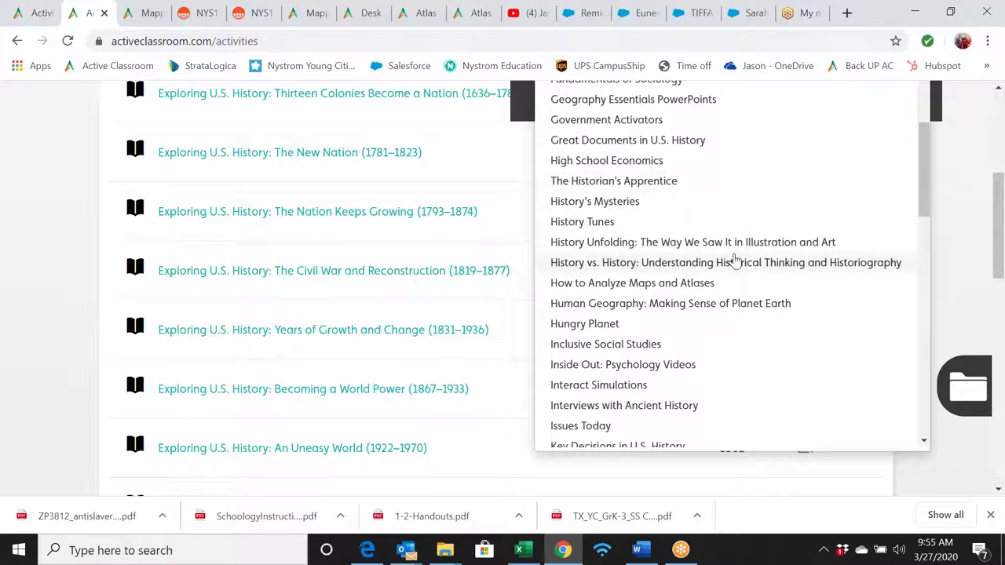
scroll(735, 261, "down", 1)
scroll(734, 261, "down", 1)
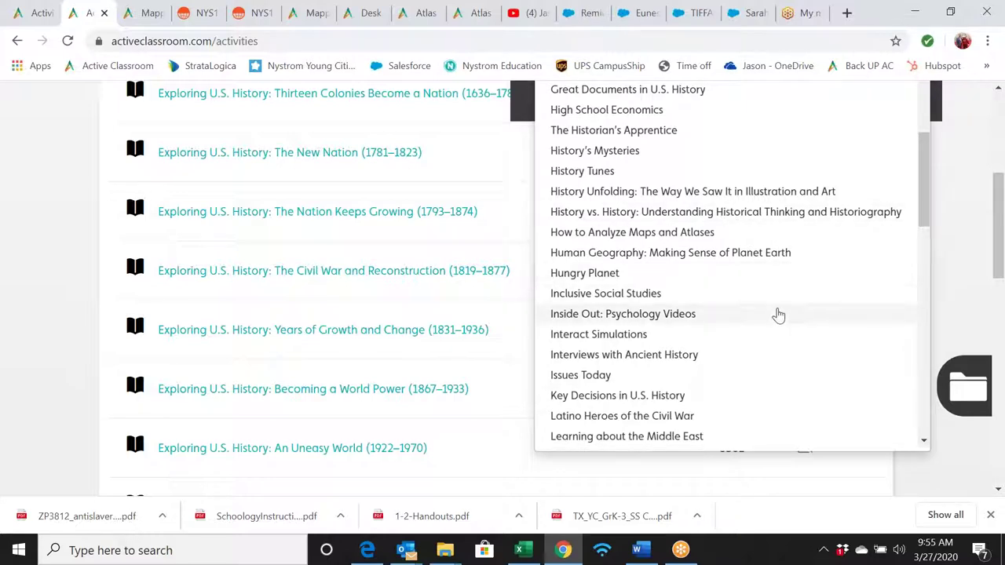
scroll(778, 315, "down", 4)
scroll(777, 315, "down", 1)
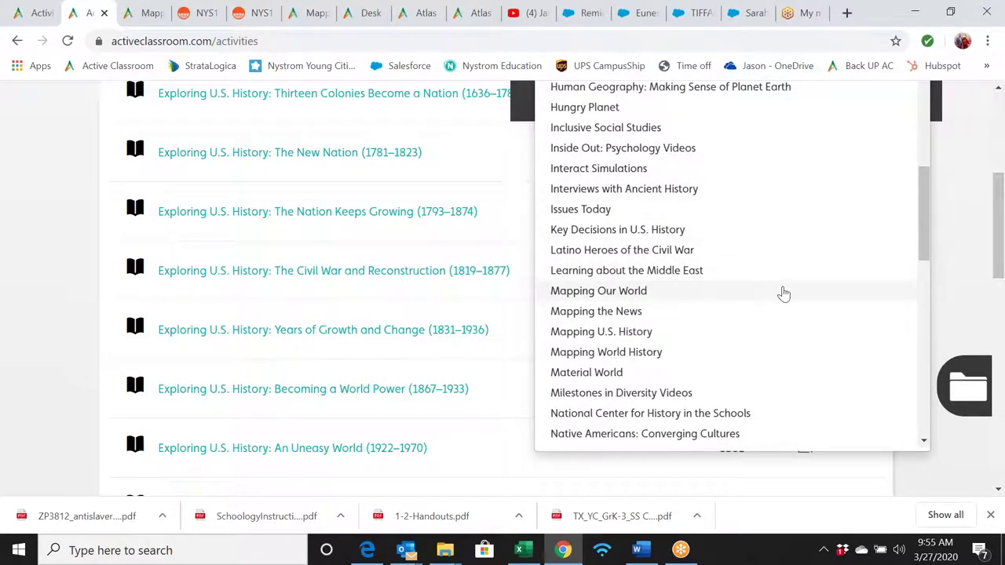
scroll(782, 294, "down", 4)
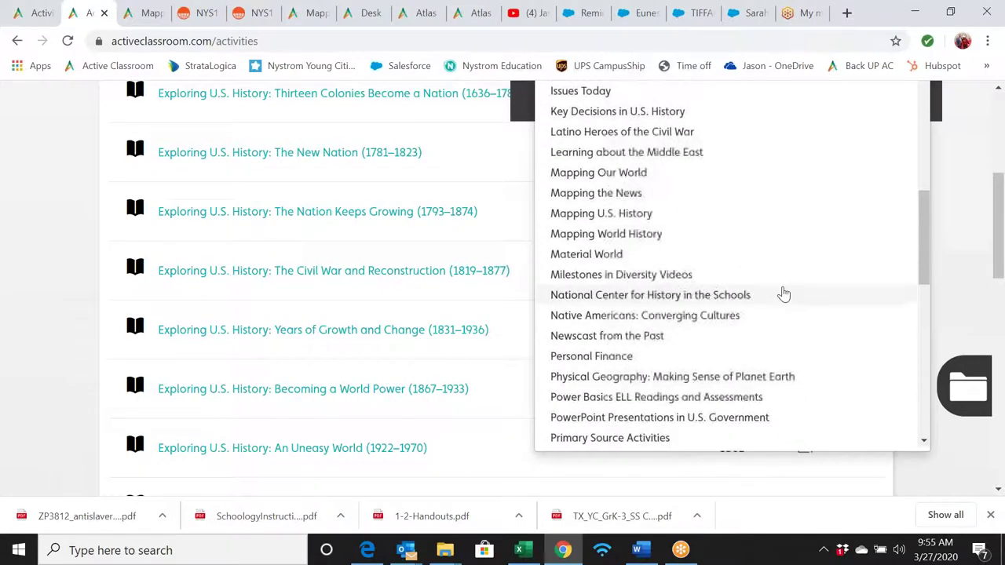
scroll(782, 294, "down", 1)
scroll(782, 294, "up", 2)
scroll(782, 293, "up", 4)
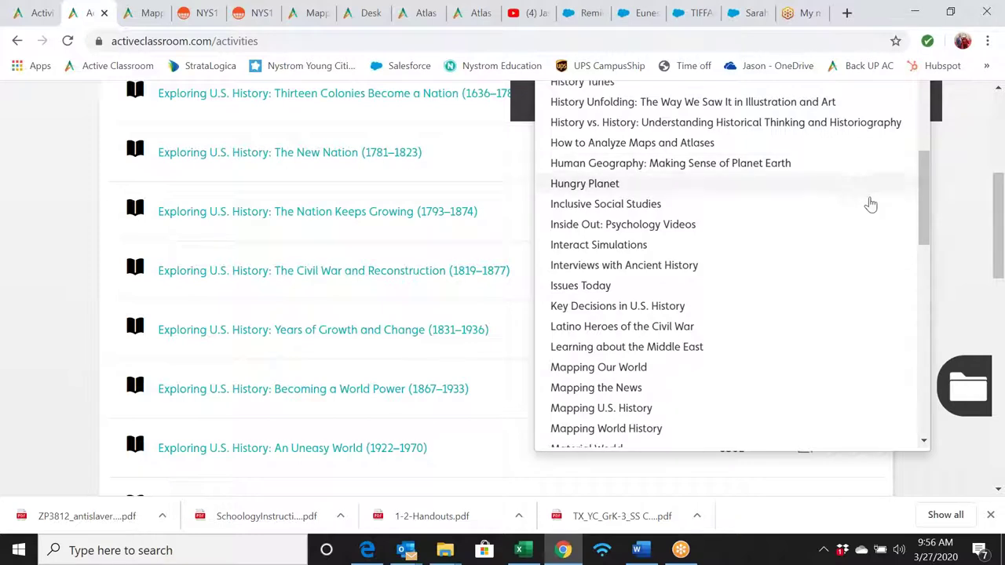
scroll(828, 297, "down", 5)
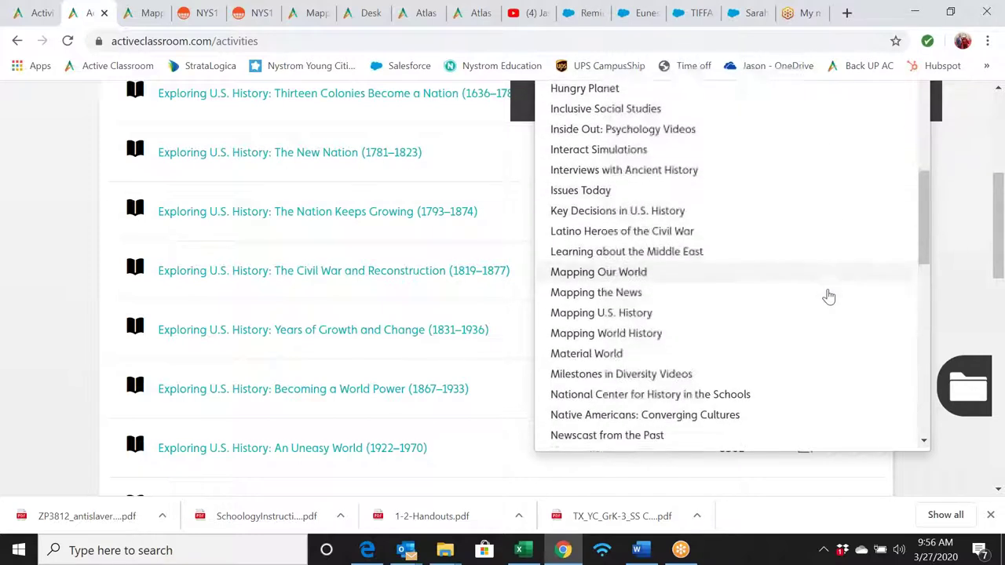
scroll(828, 297, "down", 4)
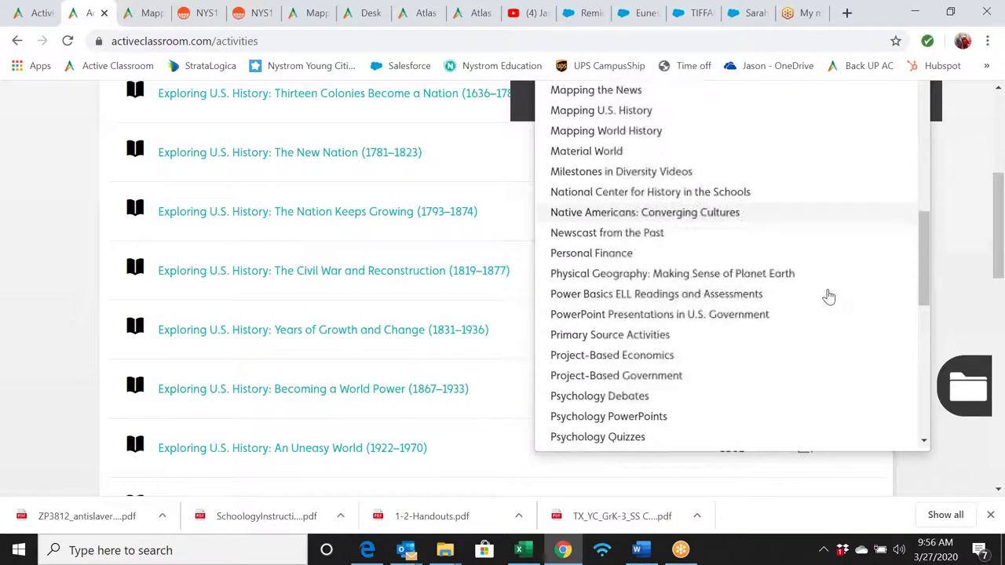
scroll(828, 297, "down", 1)
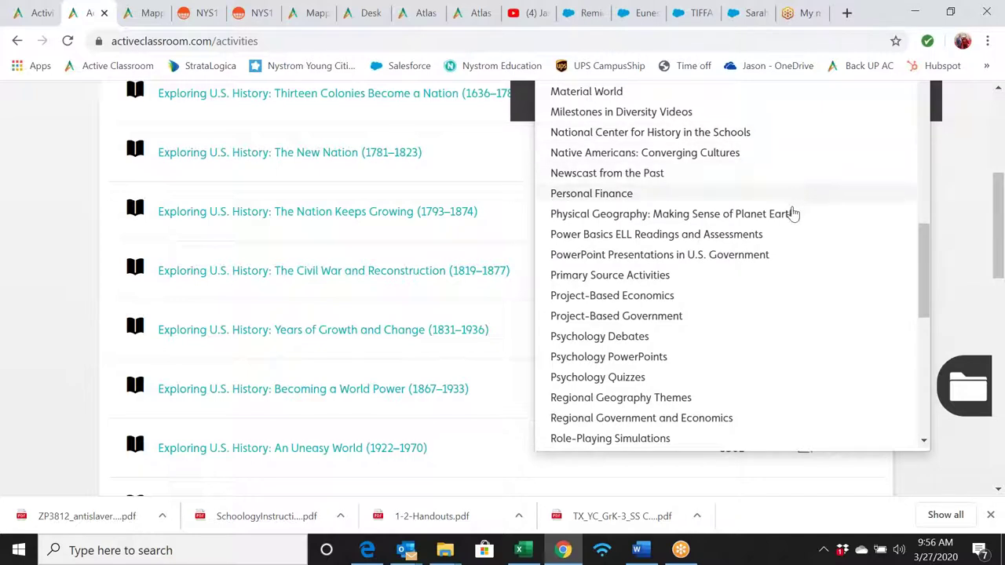
scroll(793, 205, "down", 1)
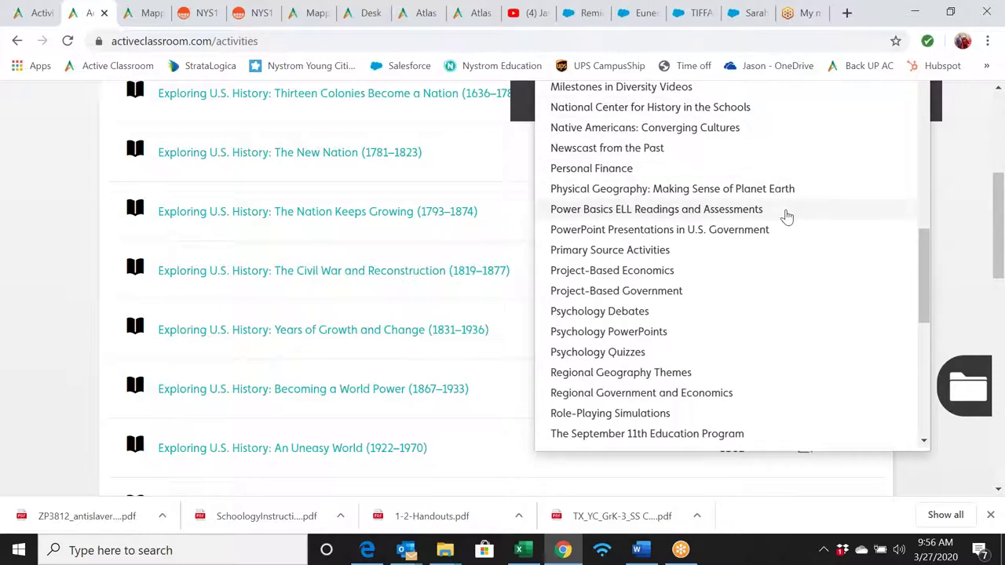
scroll(785, 215, "down", 1)
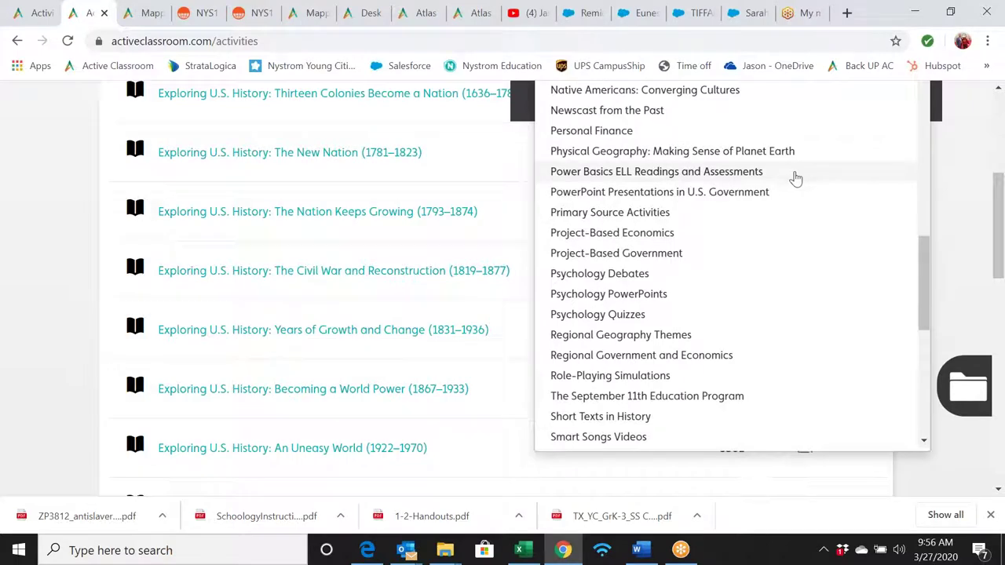
scroll(799, 187, "down", 5)
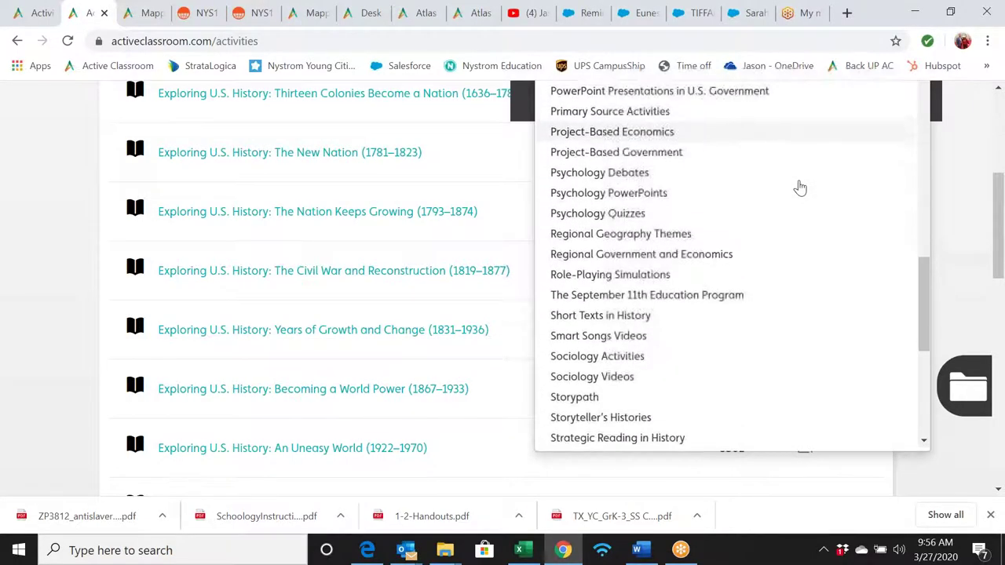
scroll(797, 186, "down", 2)
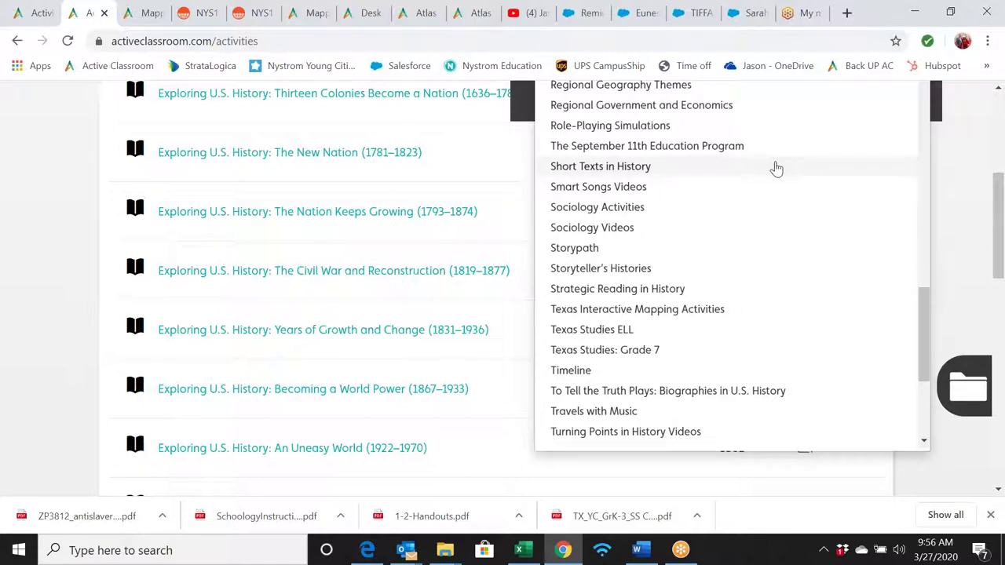
scroll(775, 169, "down", 5)
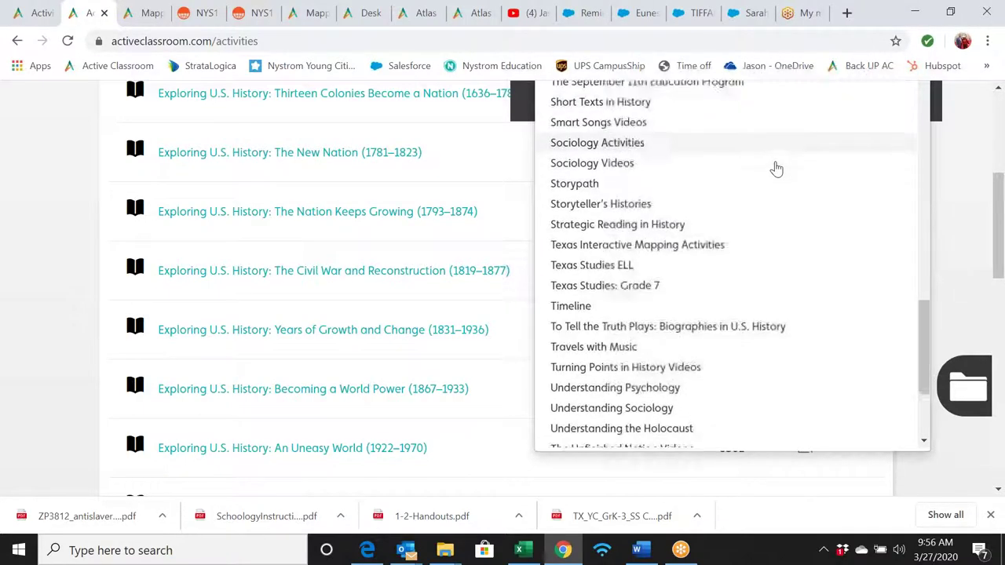
scroll(776, 169, "down", 3)
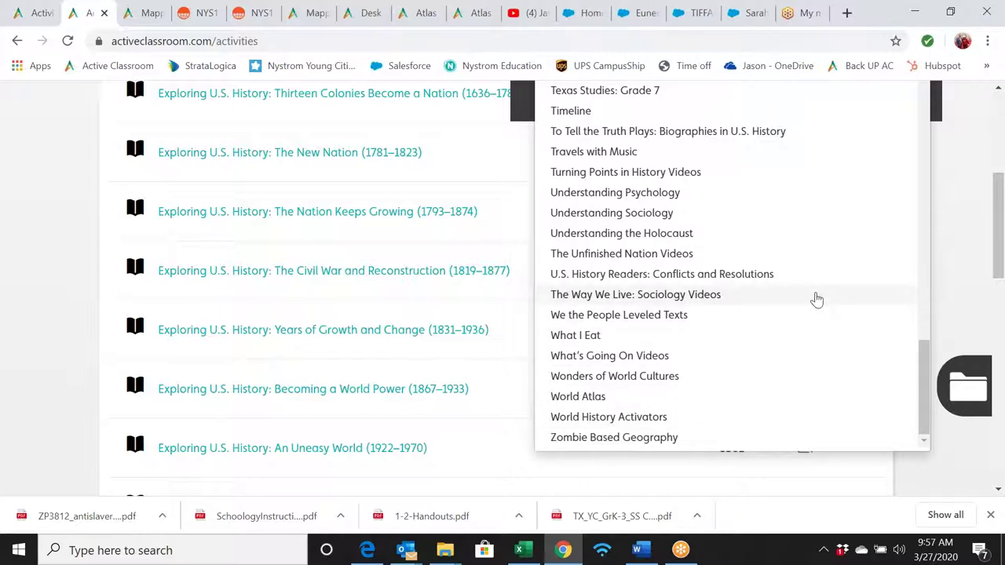
scroll(816, 299, "up", 15)
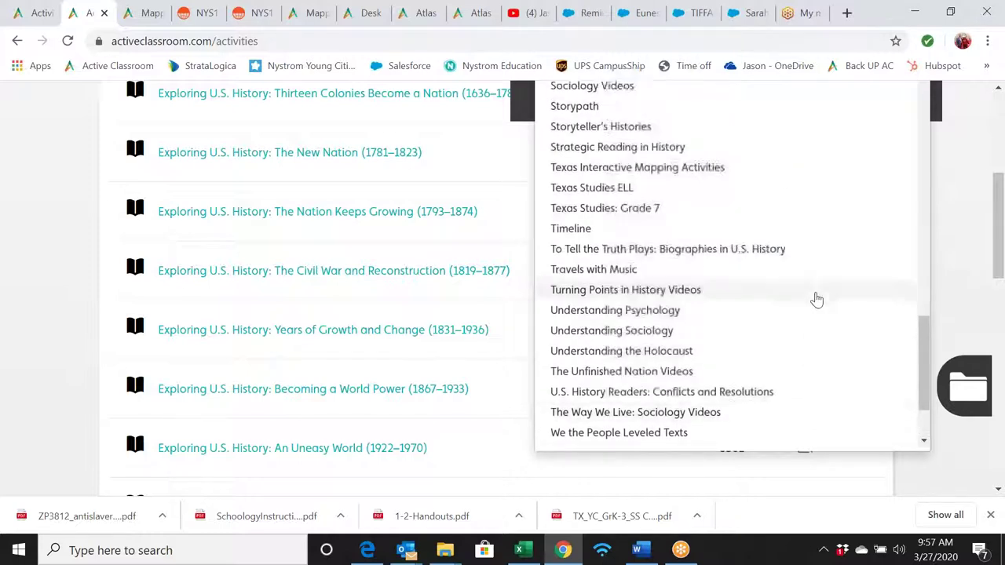
scroll(816, 299, "up", 10)
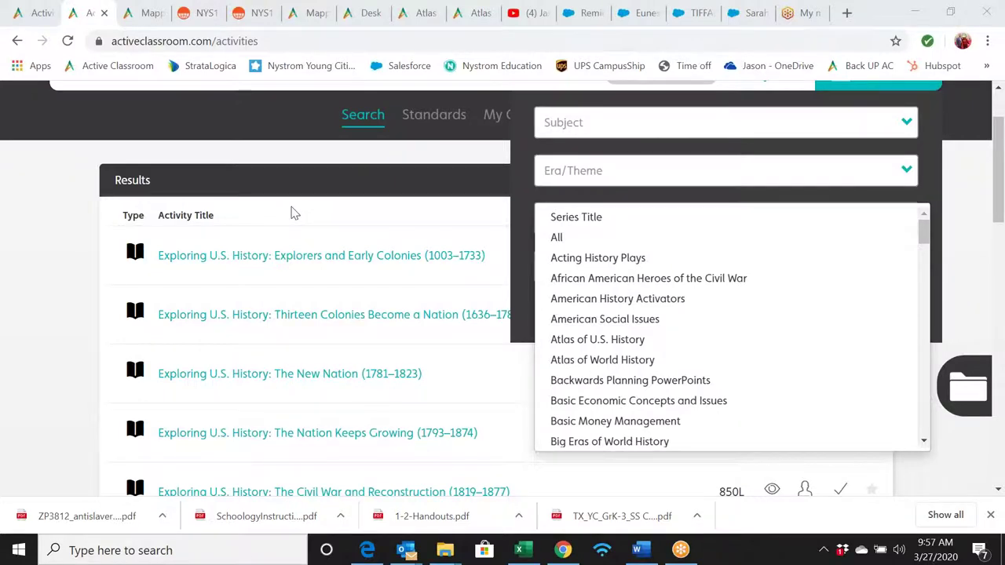
scroll(291, 213, "up", 2)
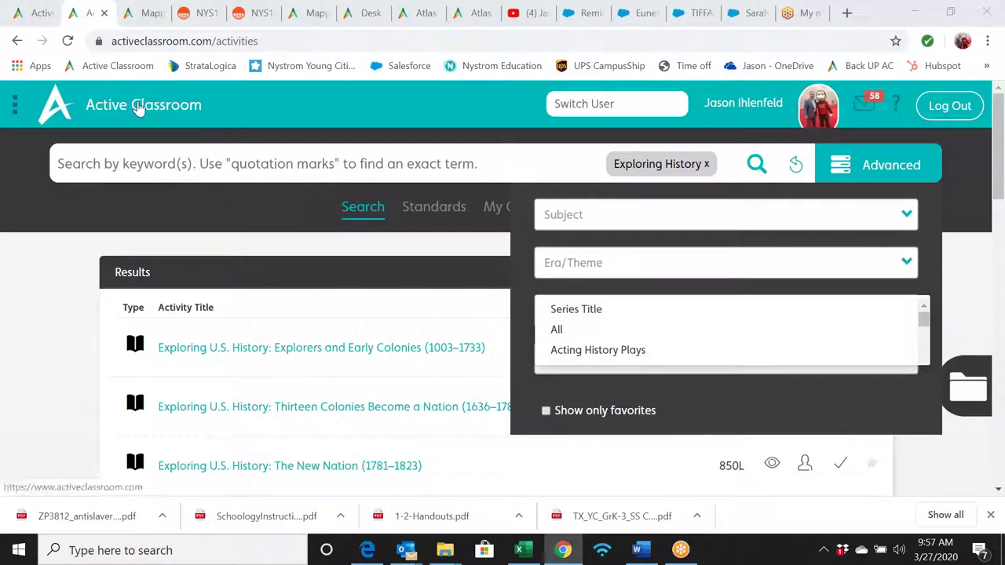
- Return to the Active Classroom home dashboard via the logo and scroll the left sidebar
left_click(138, 108)
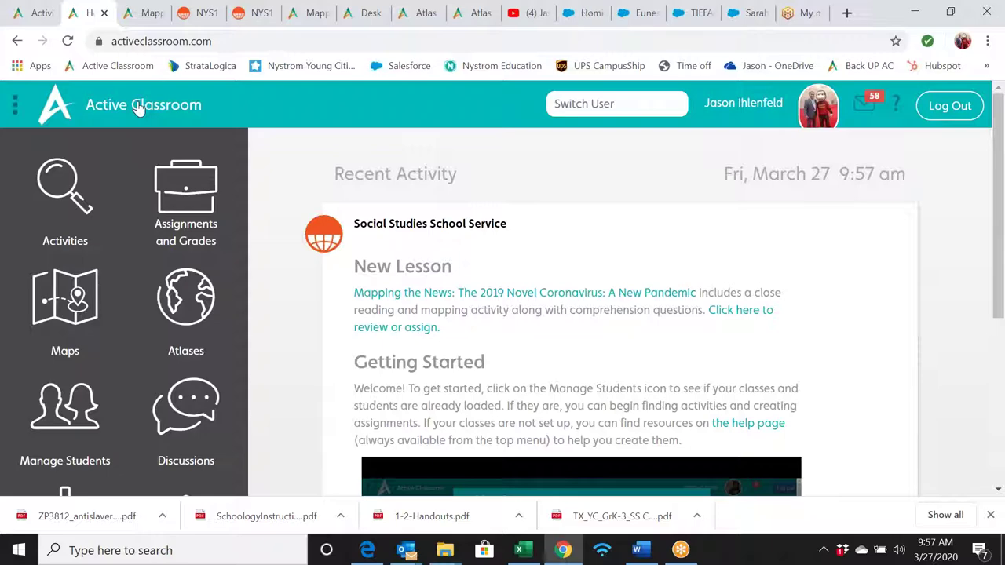
scroll(130, 341, "down", 2)
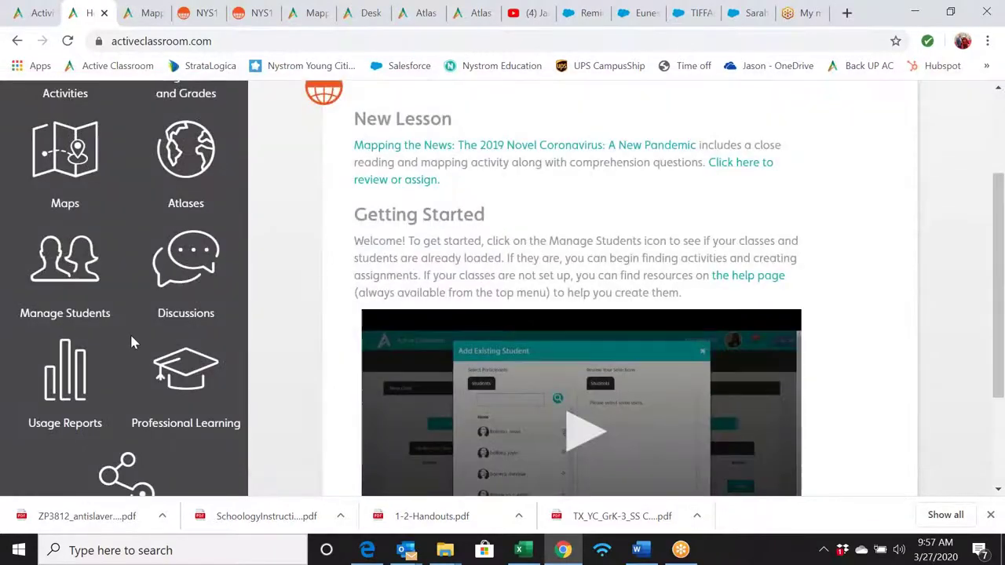
scroll(131, 345, "down", 1)
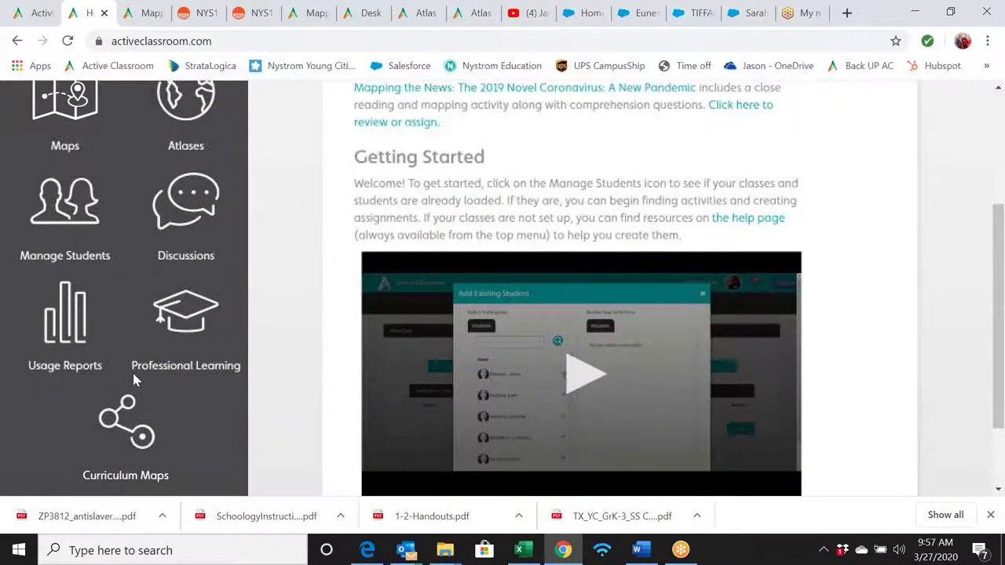
- Open Curriculum Maps from the sidebar and select the Psychology course
left_click(132, 428)
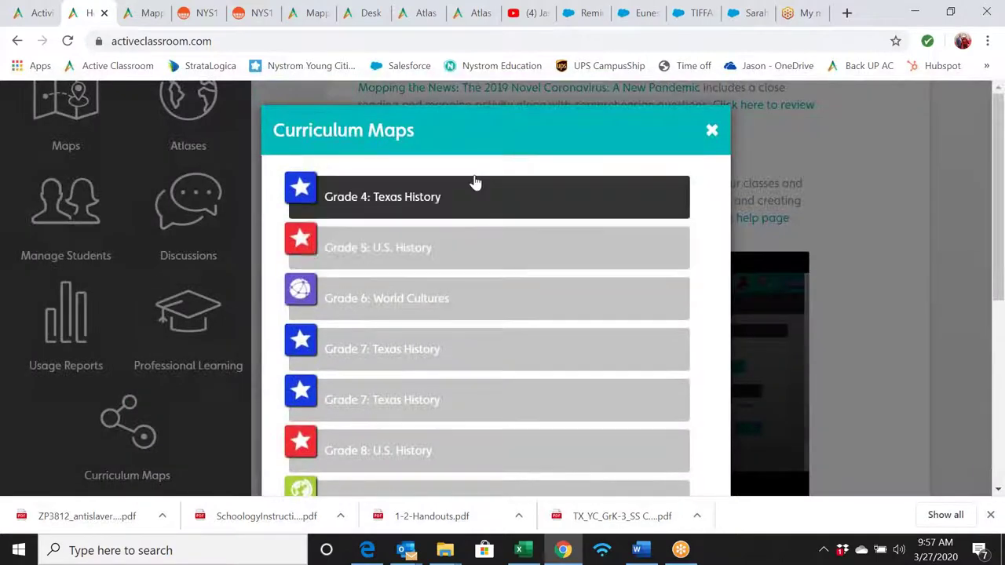
scroll(469, 341, "down", 4)
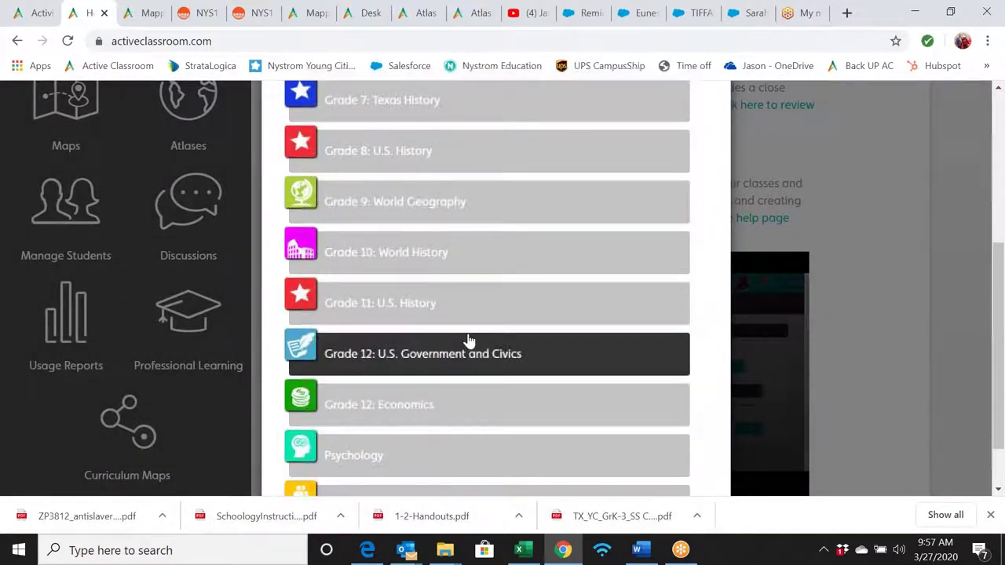
scroll(469, 340, "down", 1)
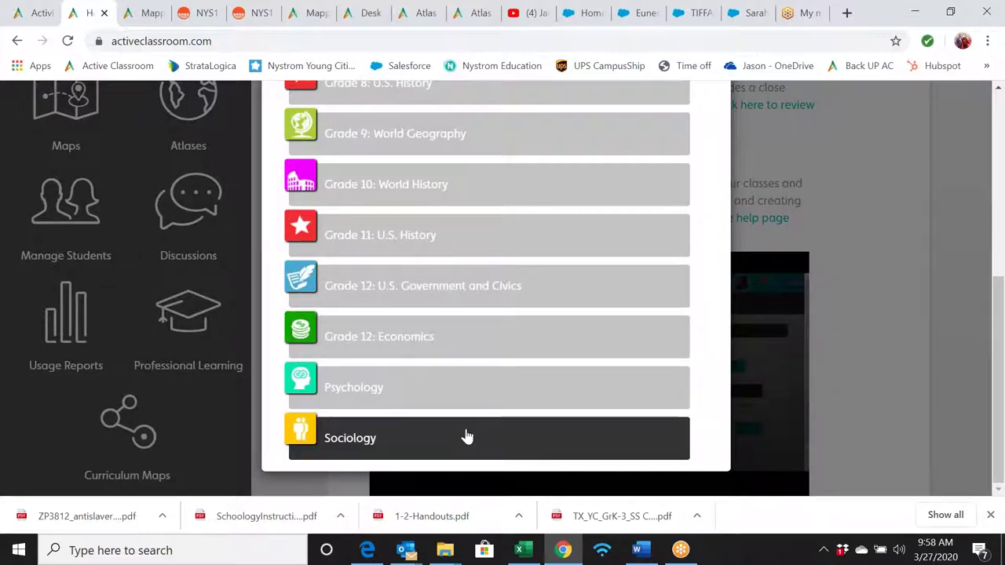
left_click(474, 397)
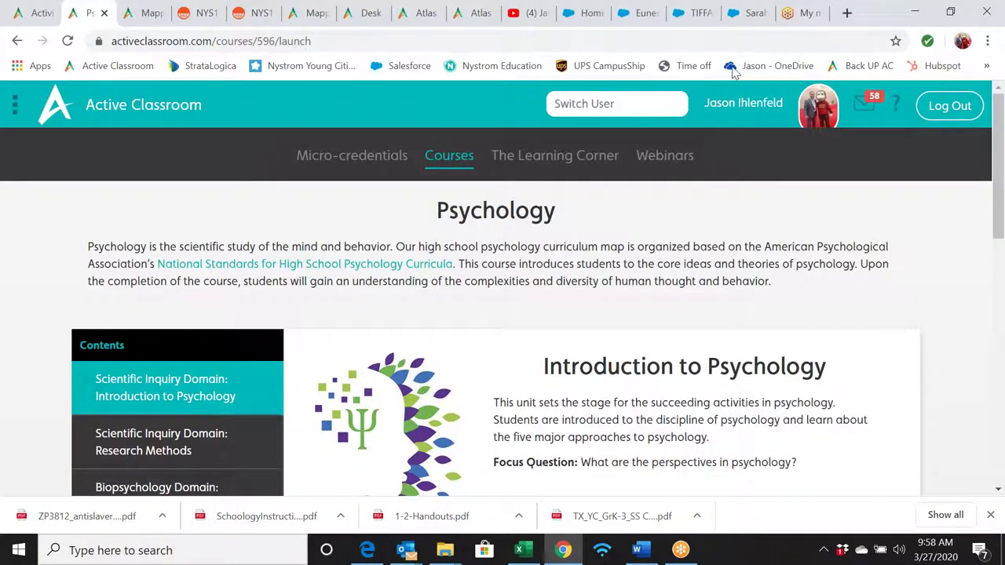
scroll(449, 302, "down", 3)
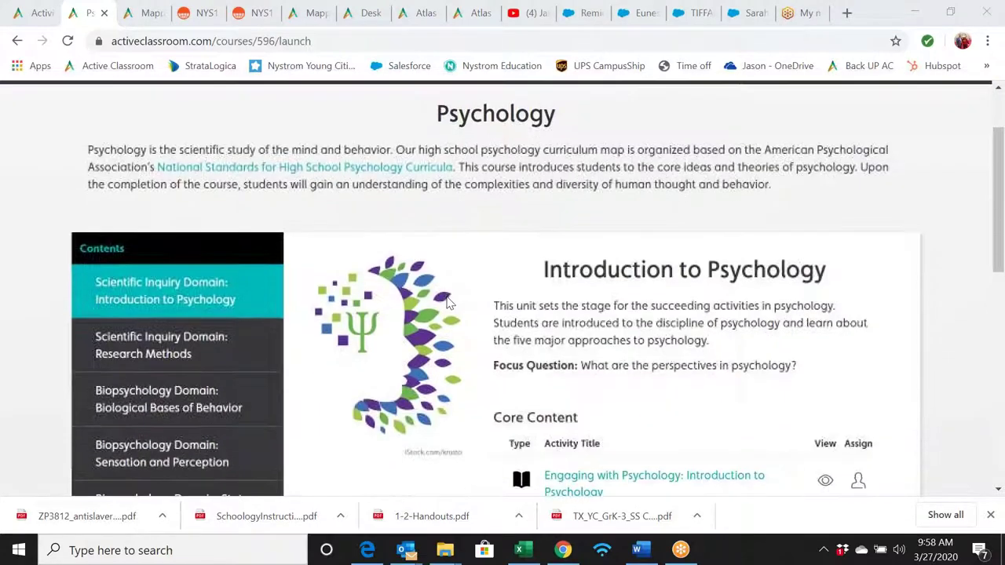
scroll(448, 303, "down", 1)
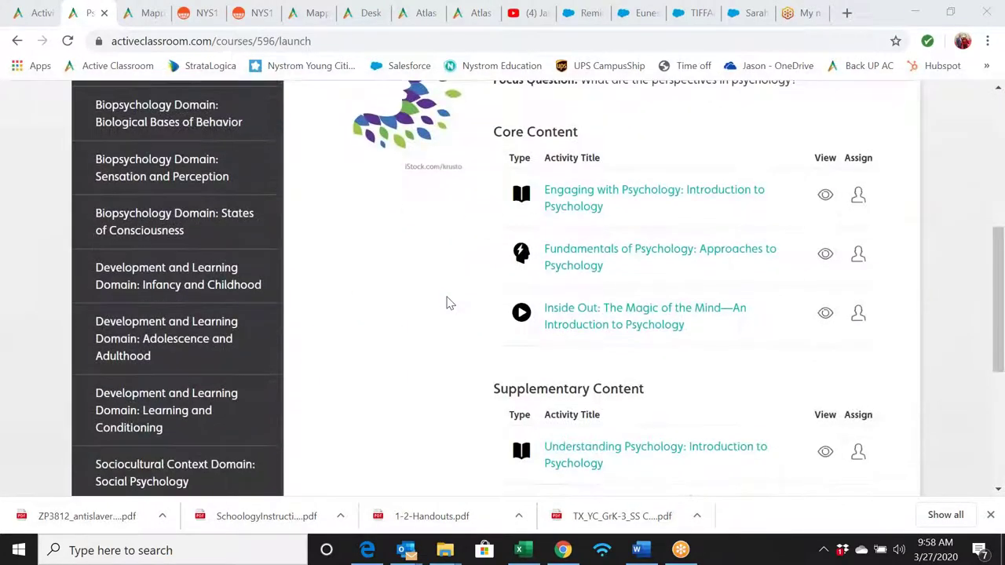
scroll(447, 302, "up", 2)
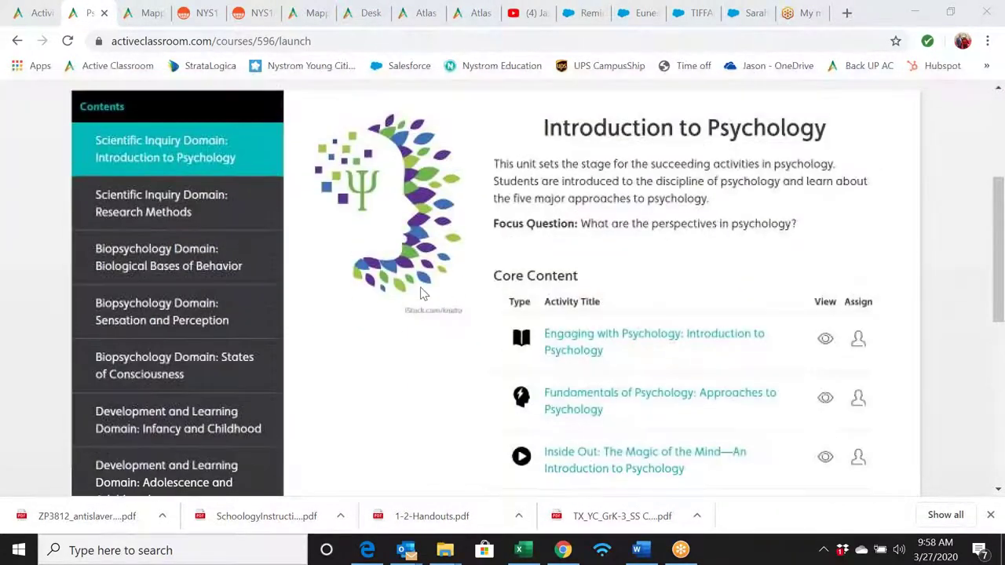
left_click(181, 213)
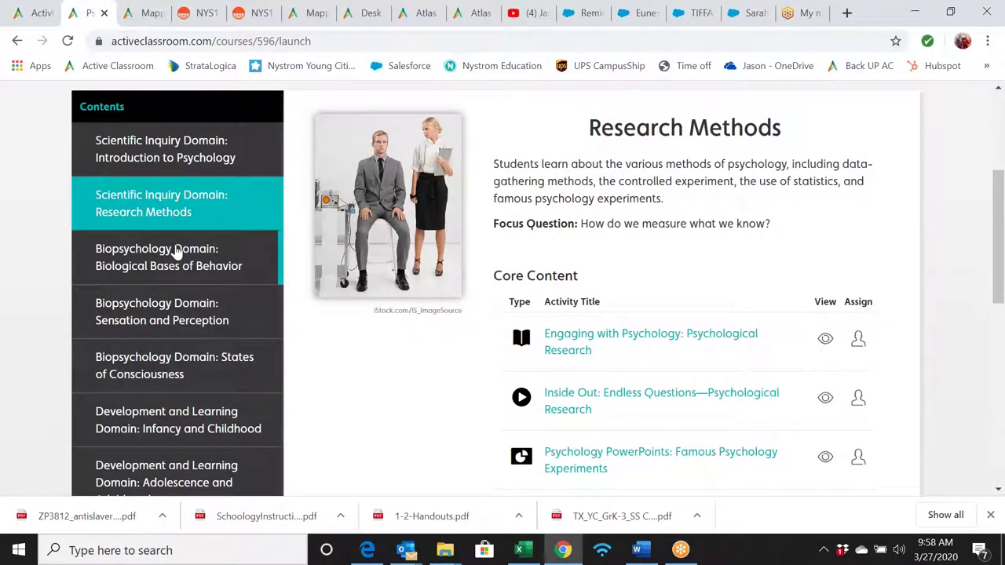
left_click(177, 249)
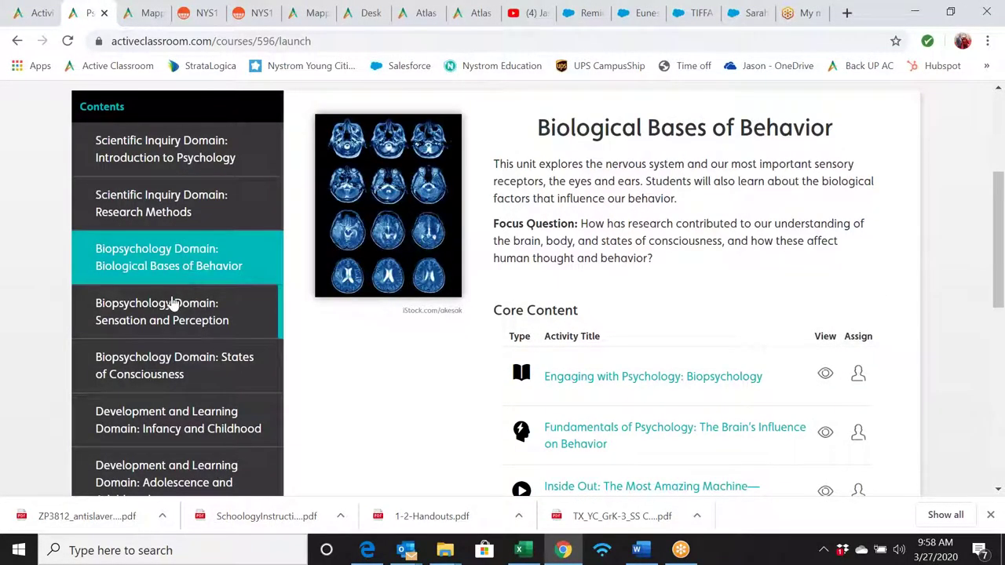
left_click(174, 304)
scroll(377, 408, "down", 2)
scroll(378, 408, "up", 1)
scroll(378, 408, "down", 4)
scroll(378, 407, "up", 8)
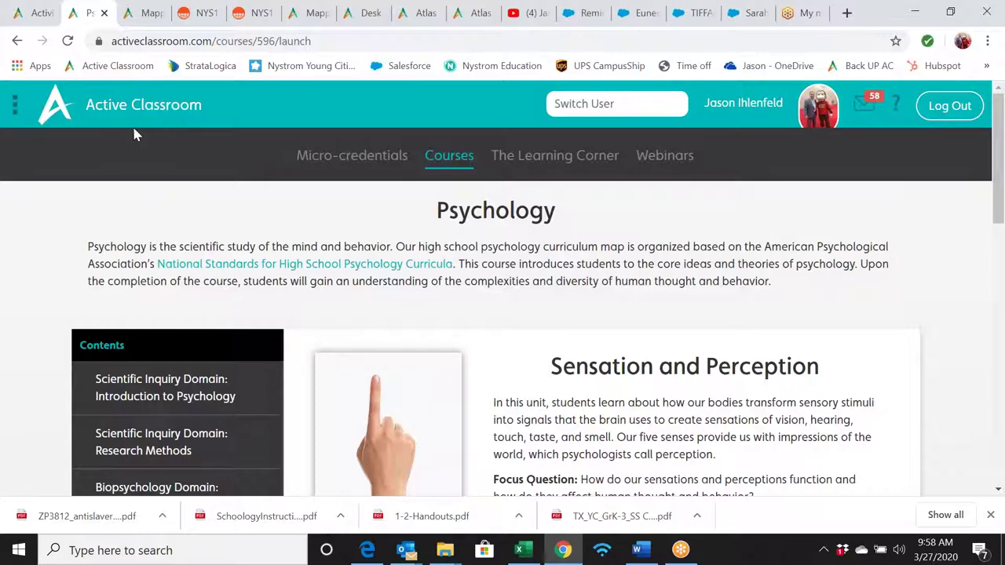
left_click(122, 106)
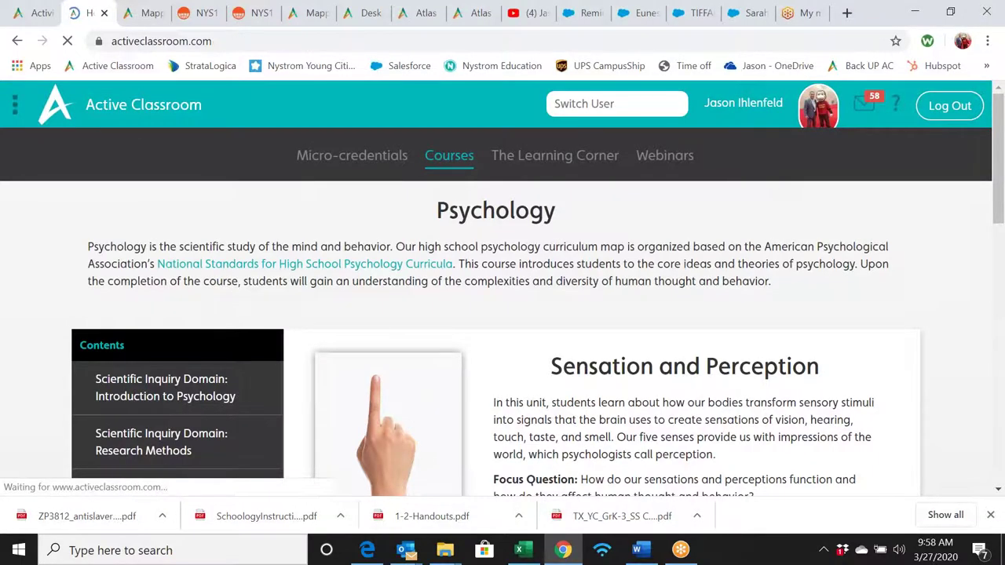
scroll(270, 295, "down", 3)
scroll(270, 296, "up", 3)
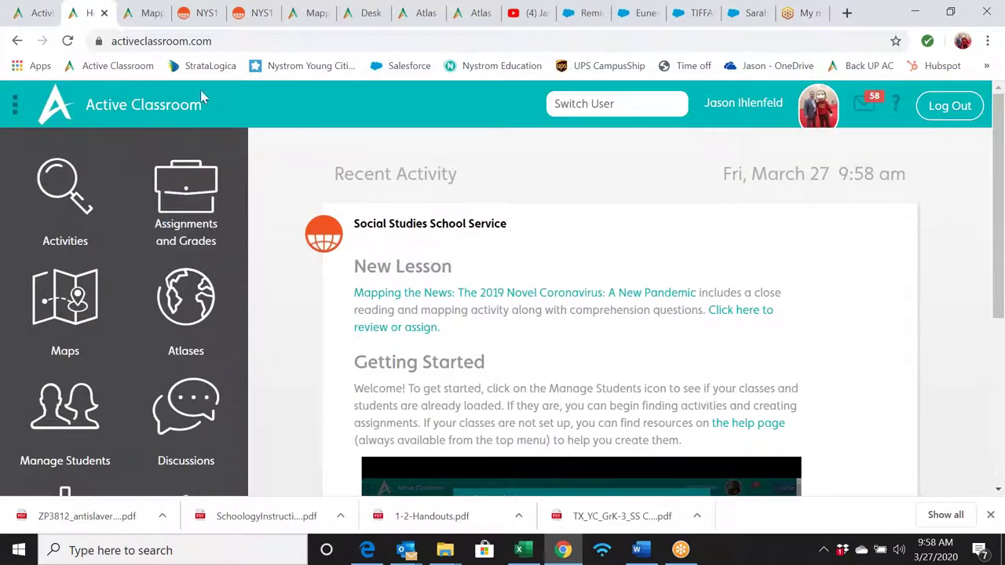
- Go home, open the Activities search, and remove the Exploring History filter chip
left_click(147, 113)
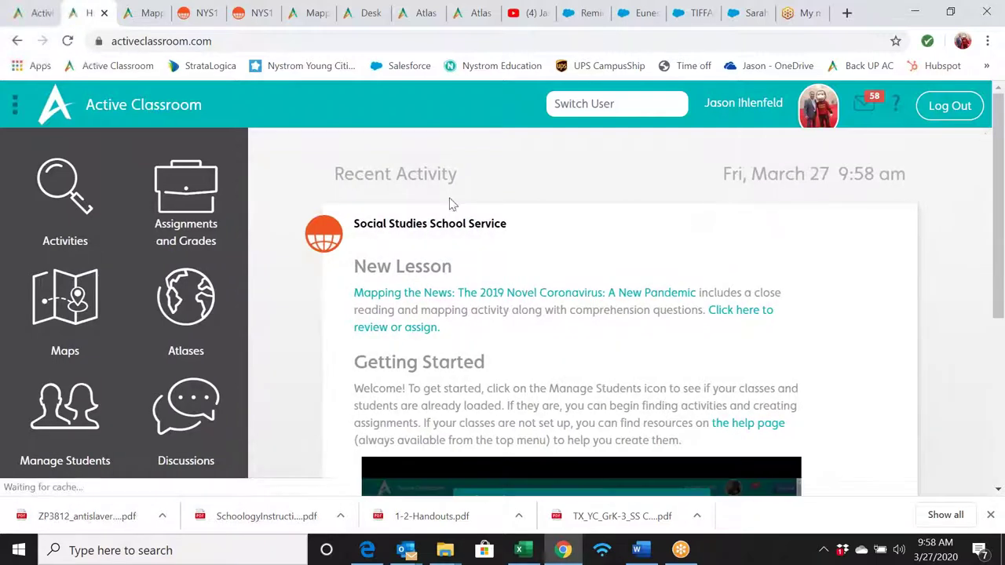
left_click(67, 188)
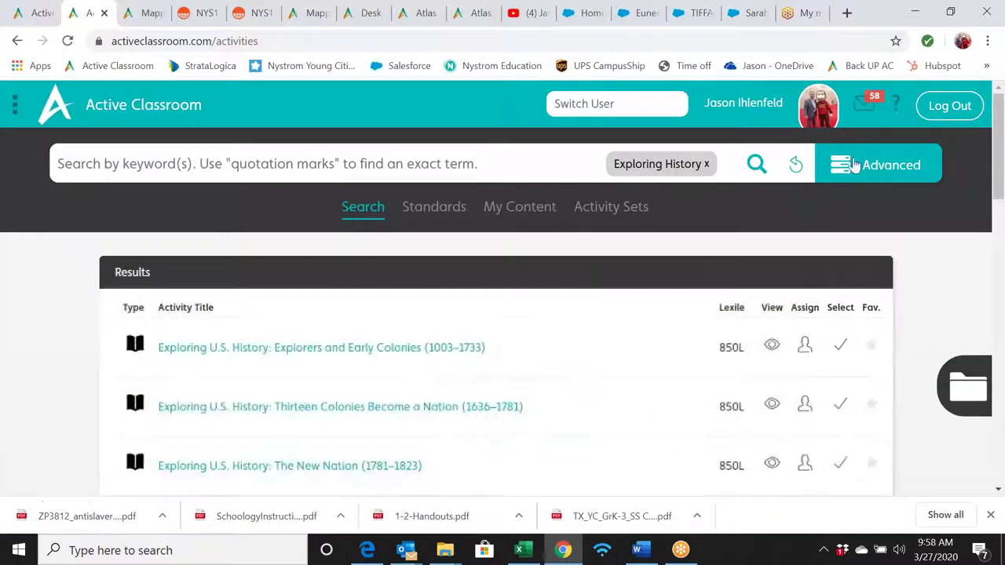
left_click(795, 164)
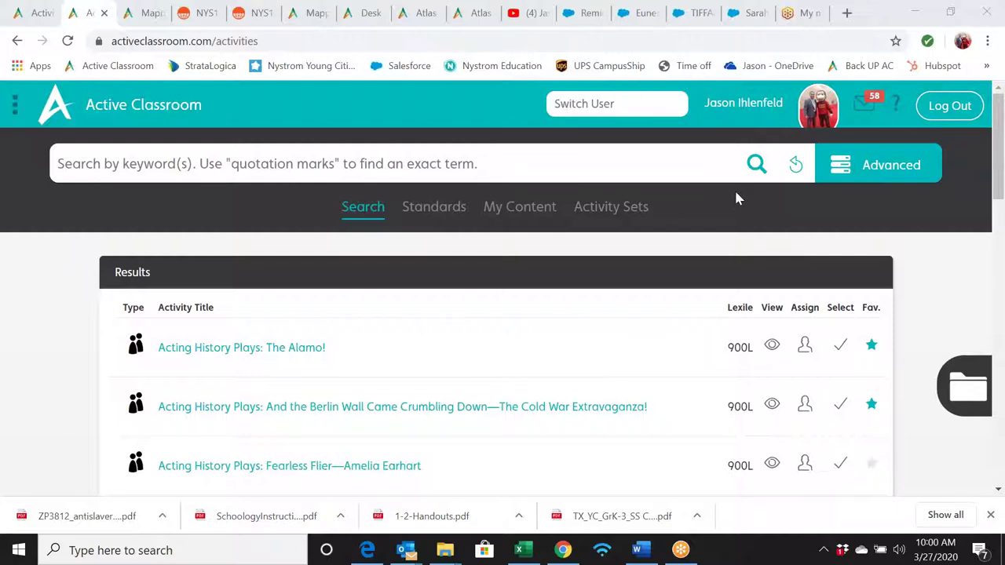
- Show the Advanced filters and open the Series Title dropdown
left_click(844, 169)
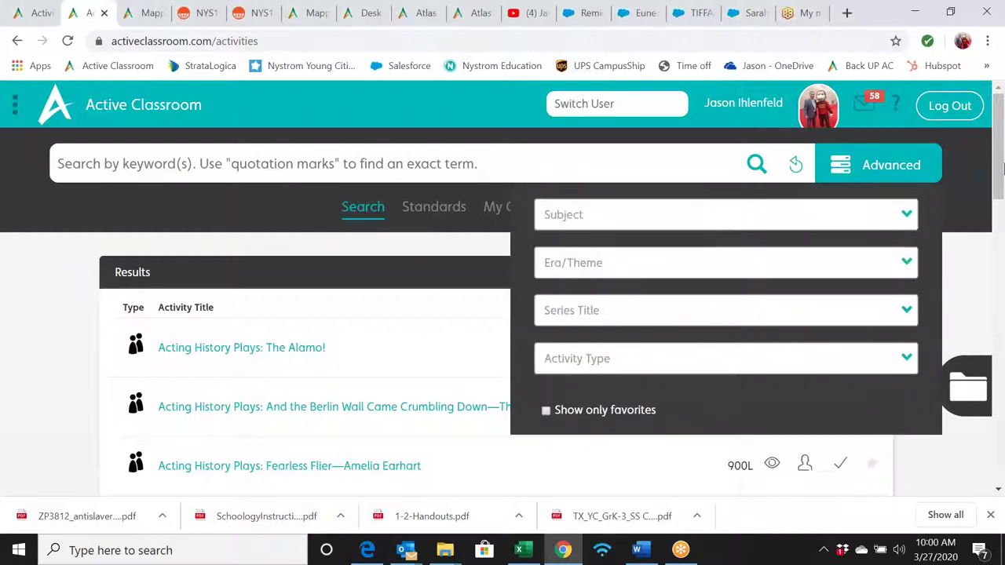
left_click_drag(997, 167, 989, 186)
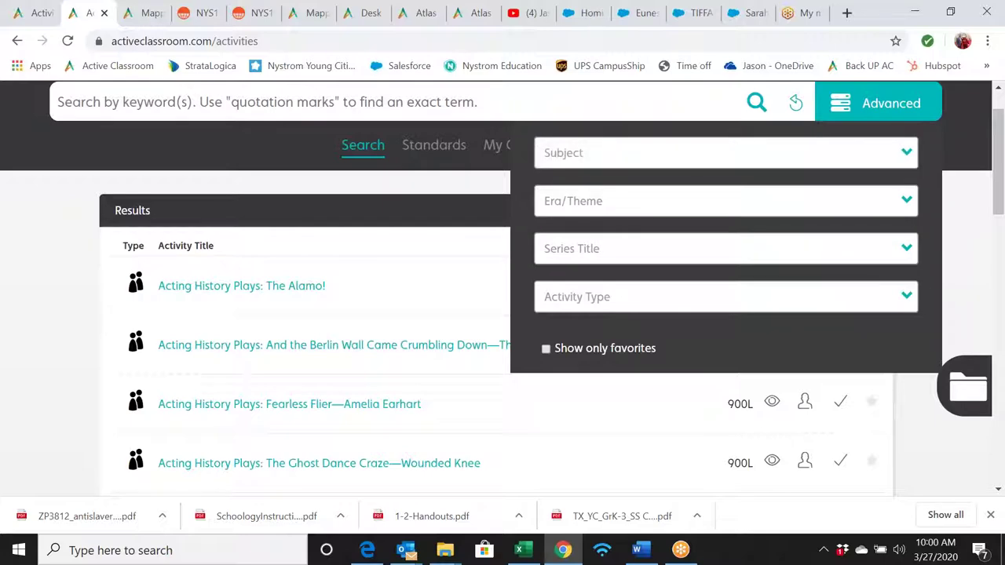
left_click(904, 245)
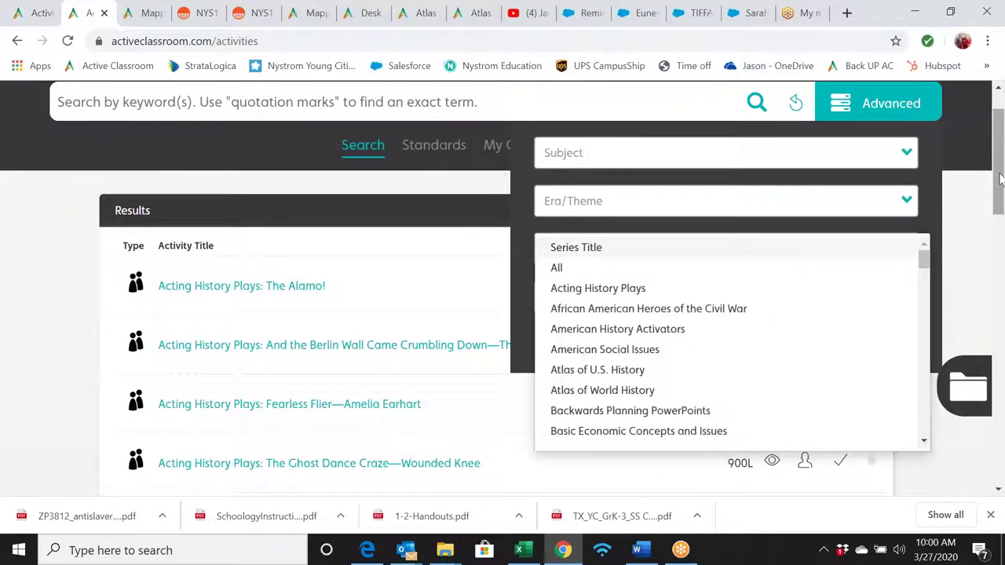
left_click_drag(999, 185, 1000, 219)
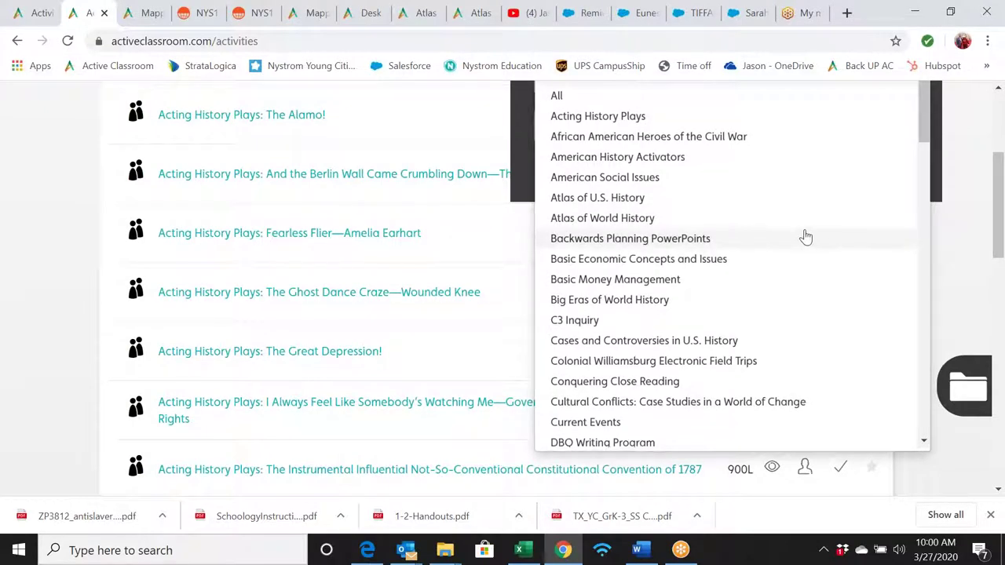
- Scroll through the full list of series titles
scroll(803, 234, "down", 1)
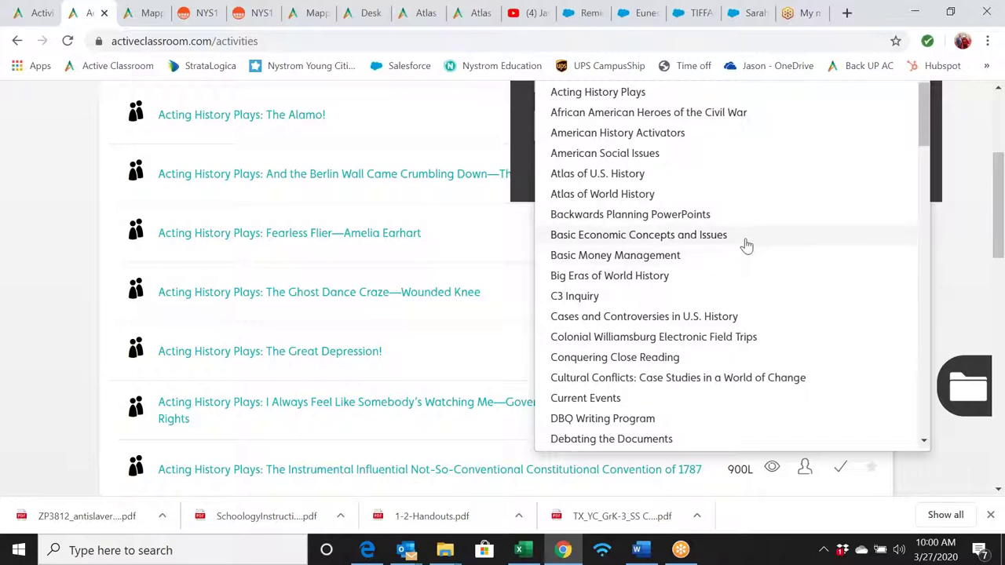
scroll(750, 262, "down", 2)
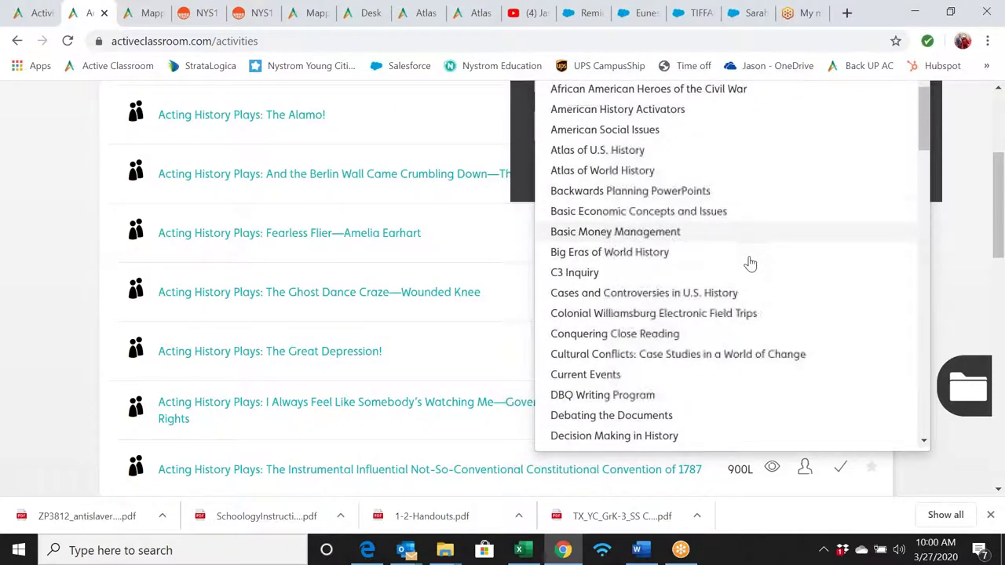
scroll(750, 262, "down", 3)
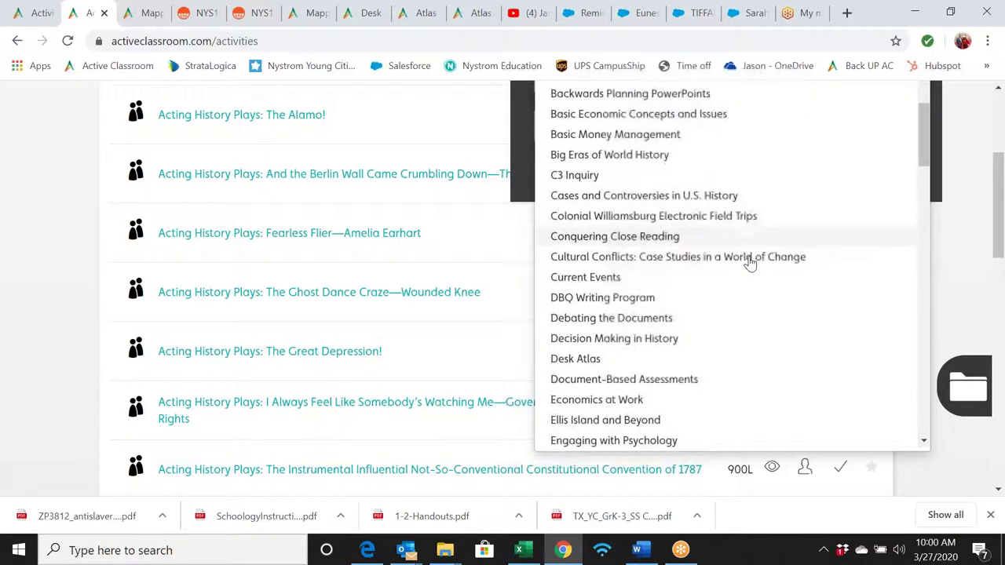
scroll(749, 263, "down", 2)
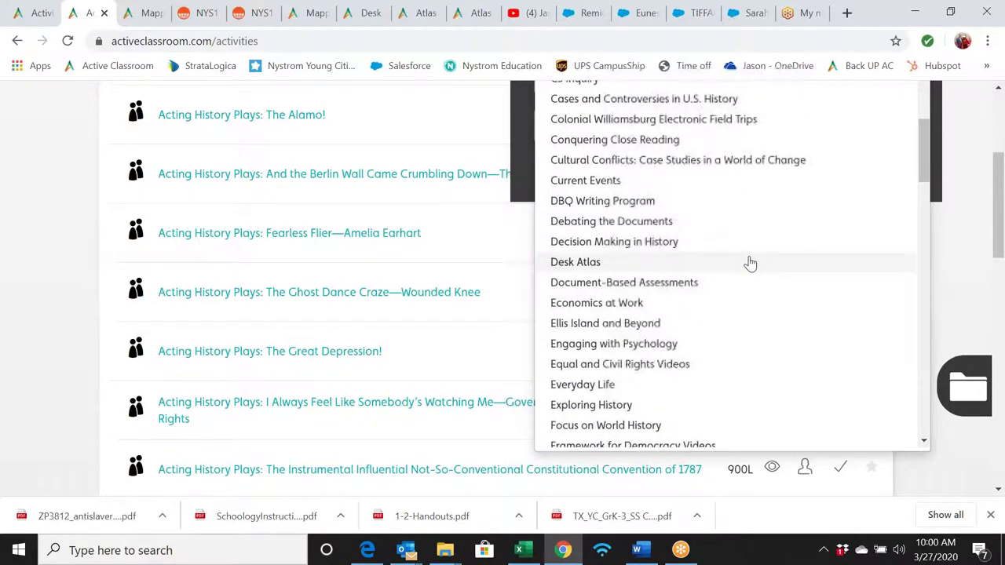
scroll(750, 263, "down", 2)
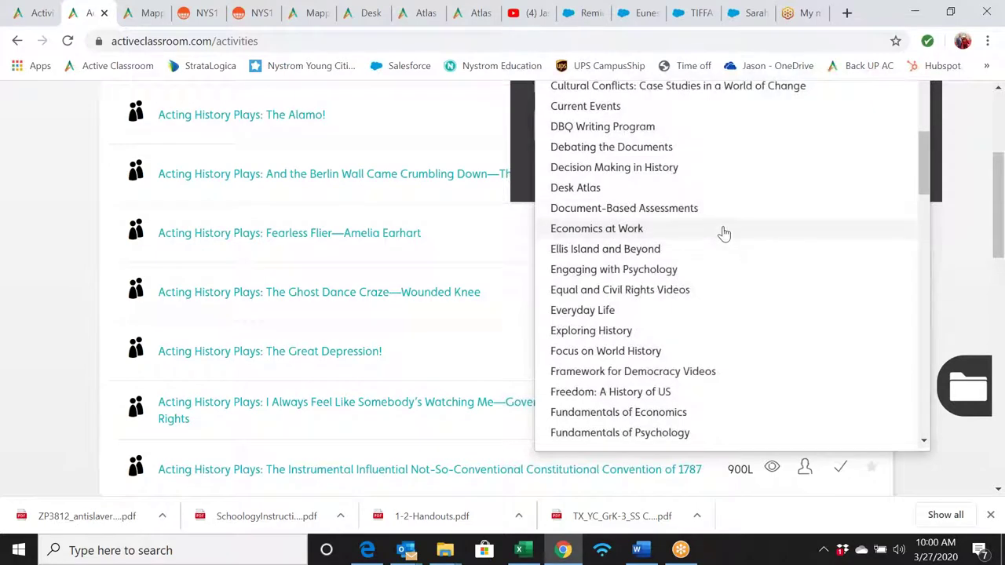
scroll(730, 283, "down", 3)
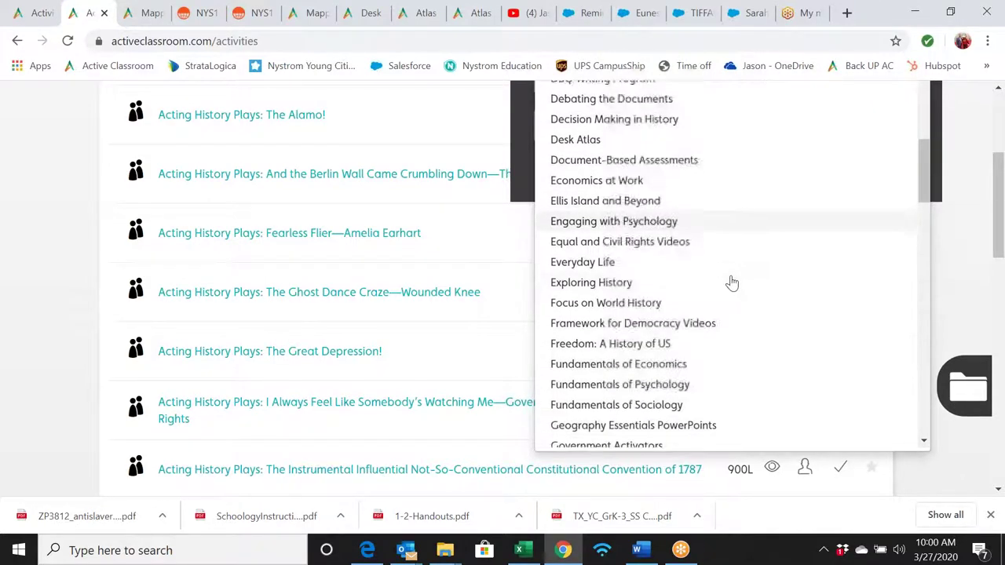
scroll(732, 282, "down", 2)
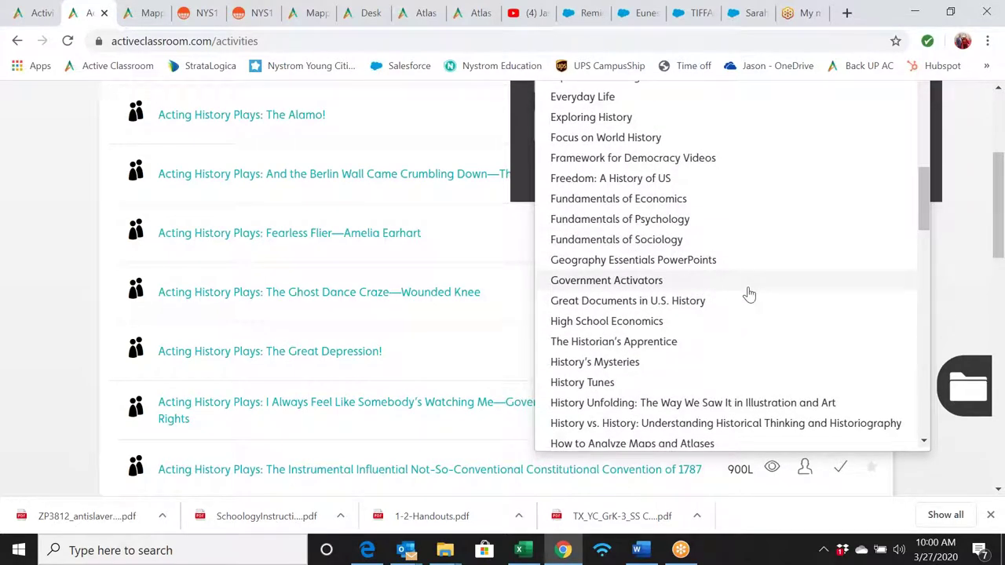
scroll(747, 294, "down", 1)
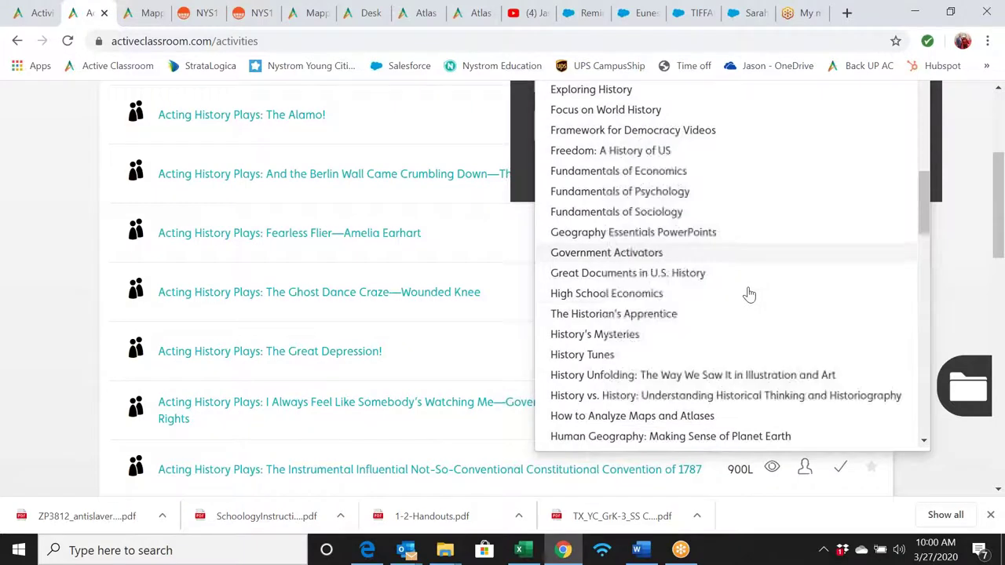
scroll(746, 291, "up", 1)
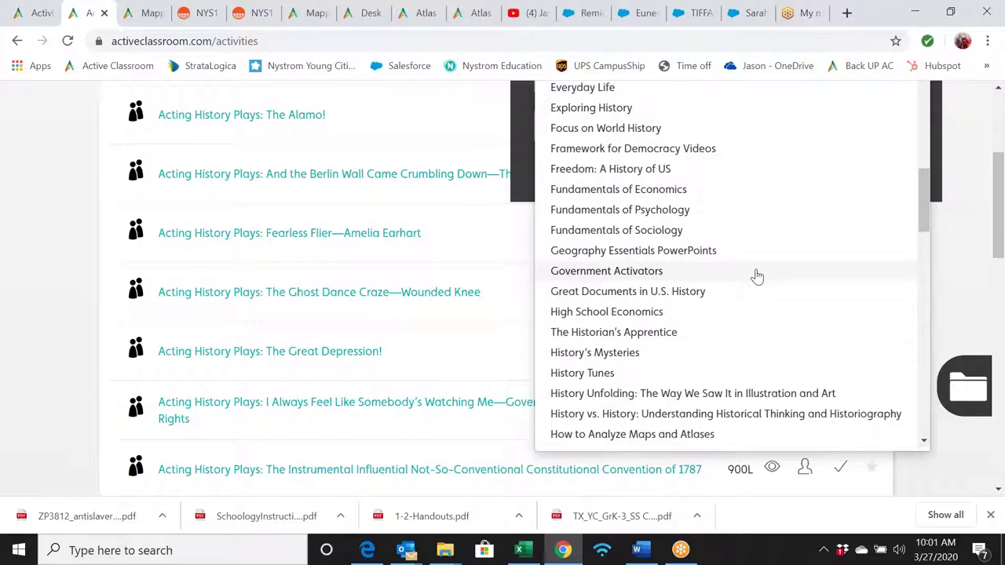
scroll(756, 276, "down", 1)
scroll(755, 276, "down", 1)
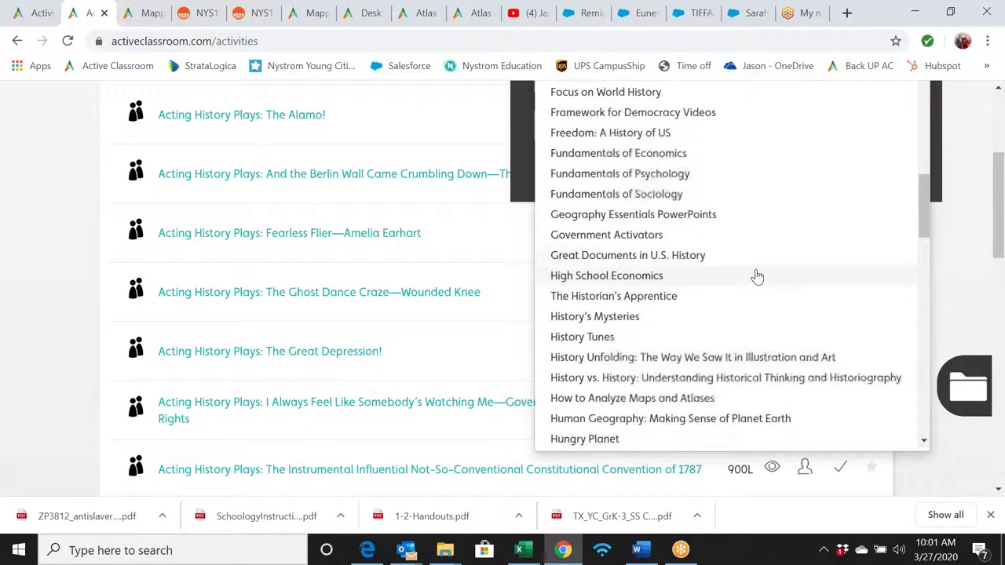
scroll(756, 276, "down", 2)
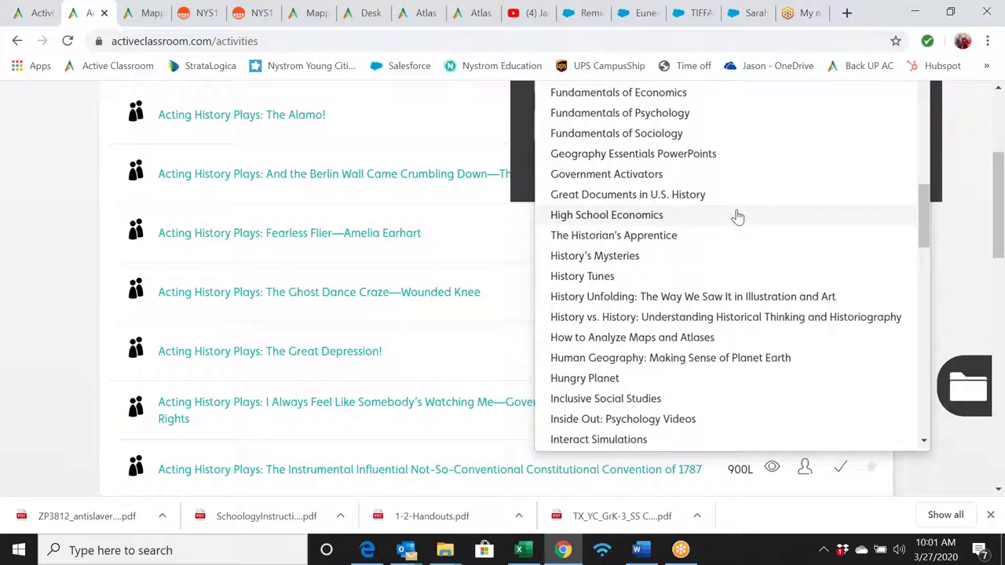
scroll(738, 217, "down", 2)
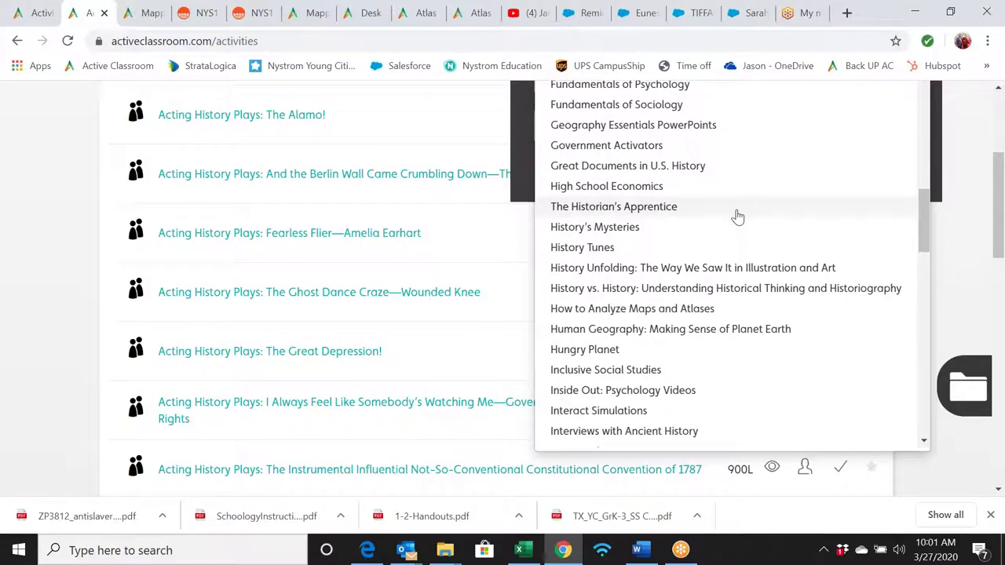
scroll(737, 216, "down", 2)
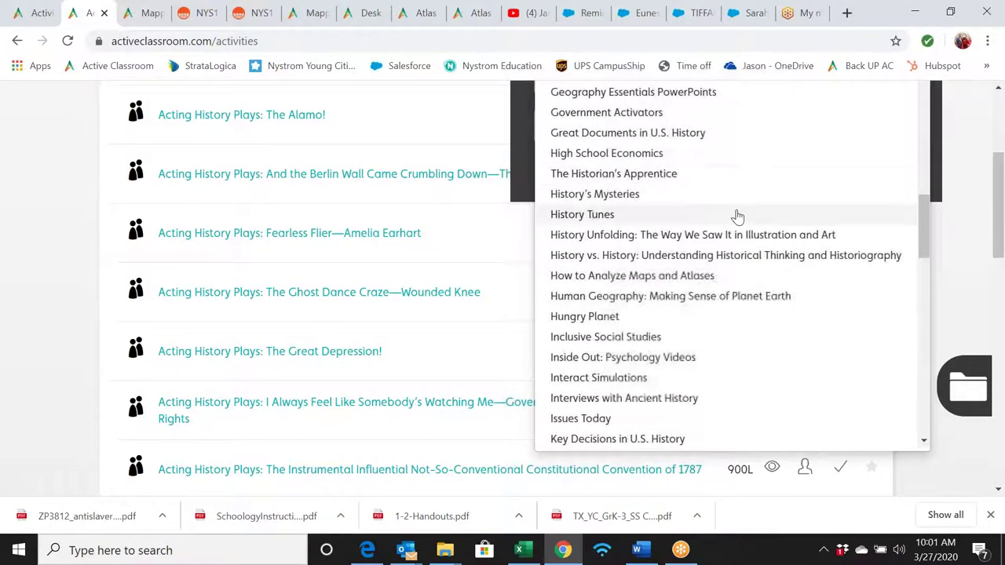
scroll(737, 216, "down", 2)
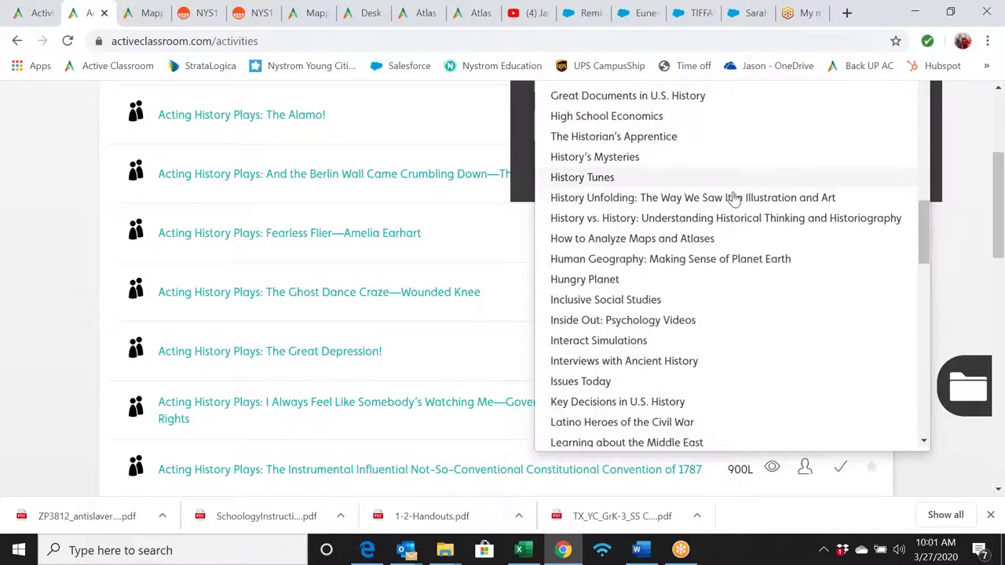
scroll(734, 199, "down", 2)
scroll(734, 199, "up", 1)
scroll(734, 199, "down", 1)
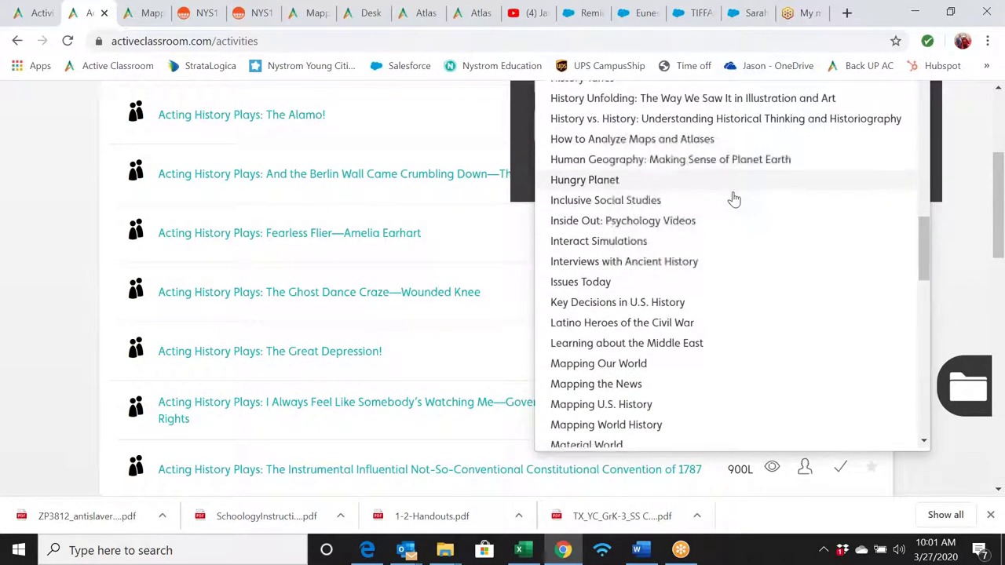
scroll(734, 198, "down", 3)
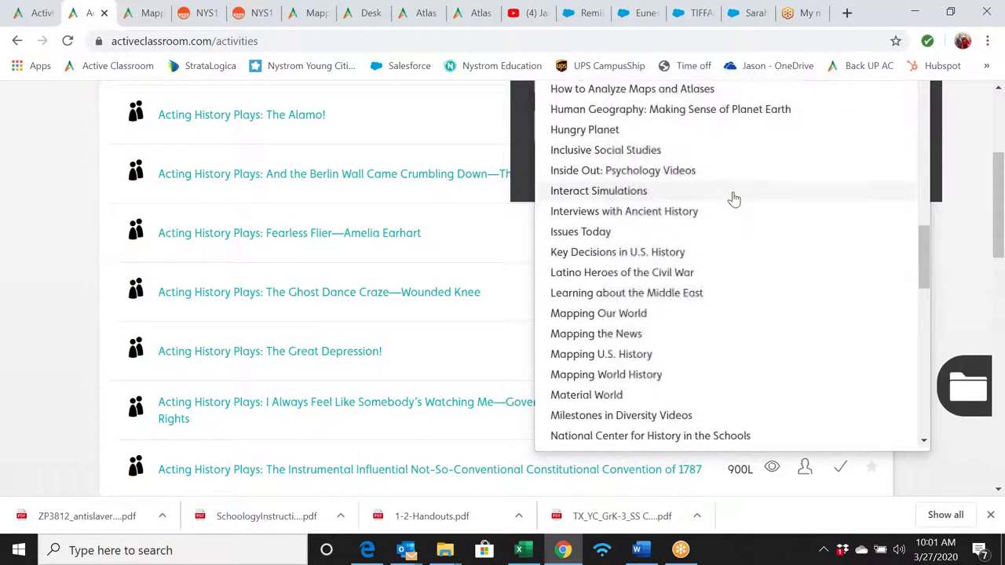
scroll(734, 199, "down", 5)
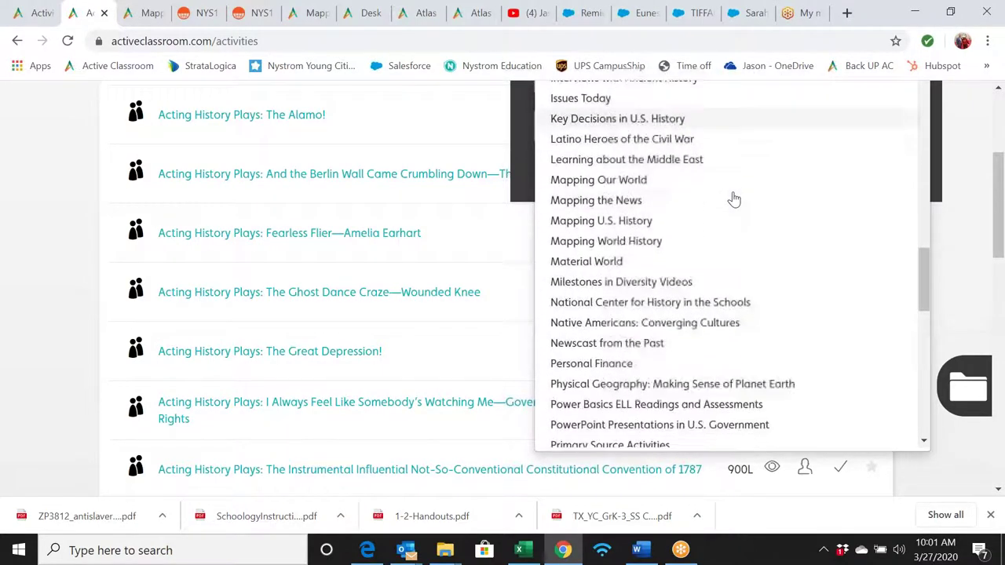
scroll(734, 198, "down", 4)
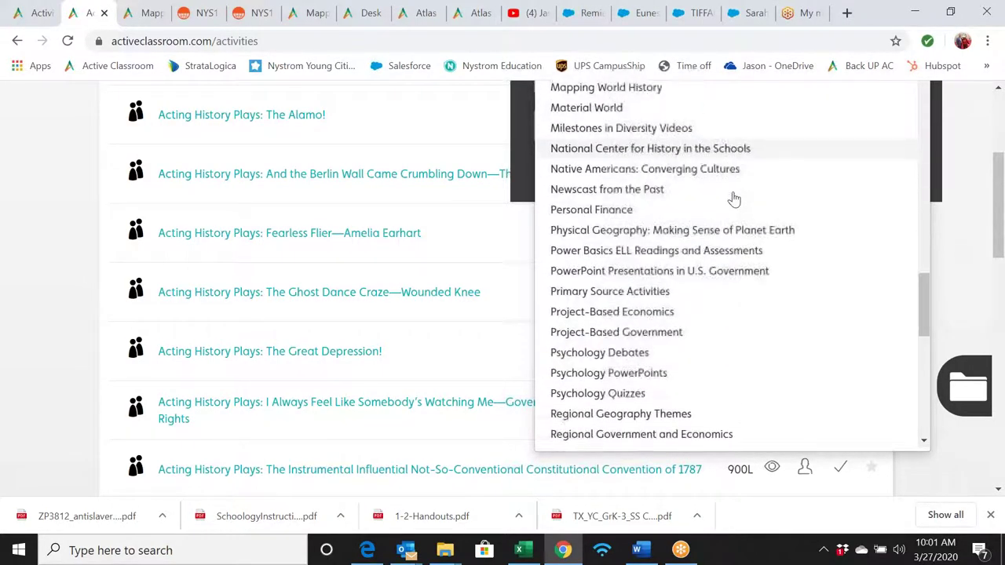
scroll(733, 199, "down", 3)
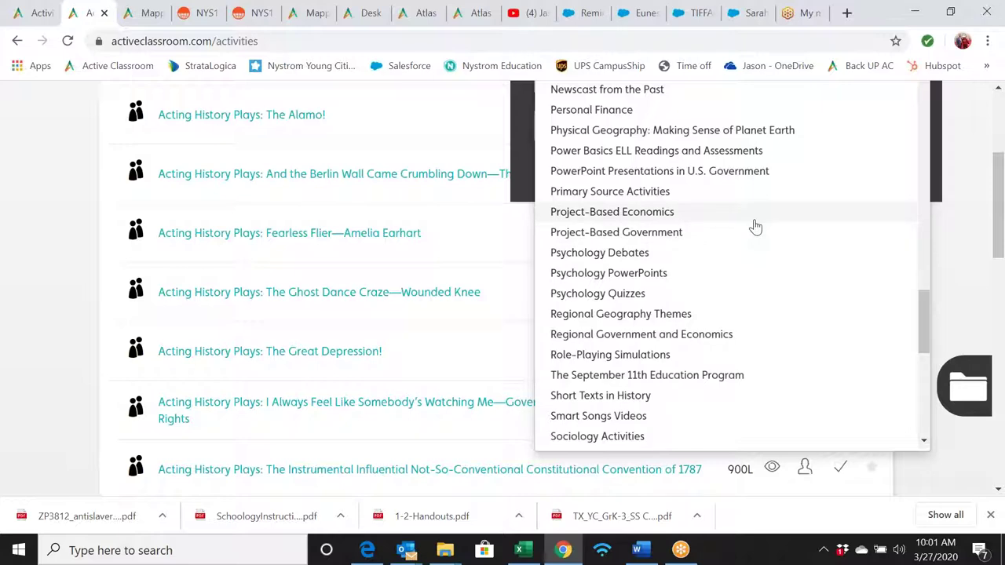
scroll(754, 226, "down", 3)
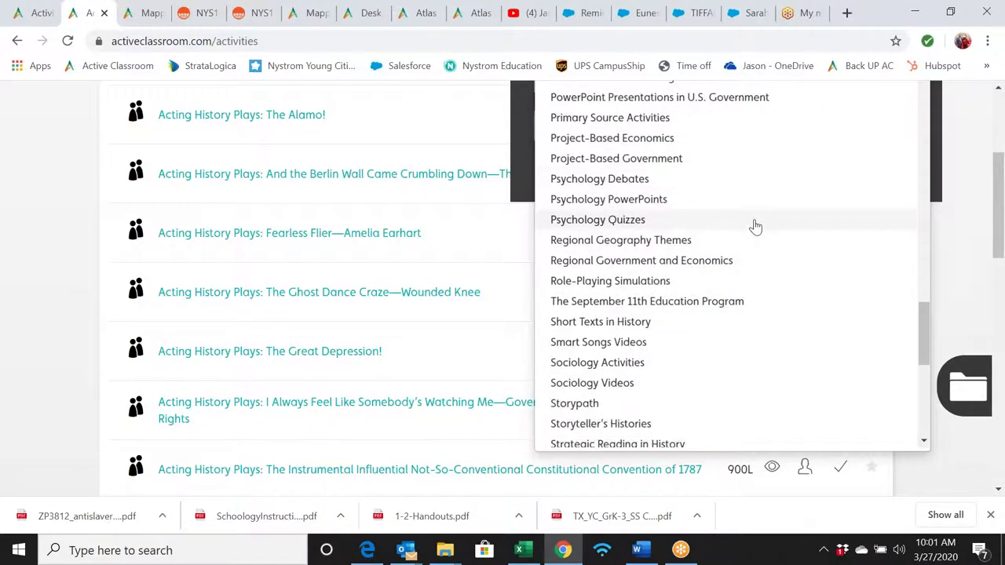
scroll(754, 227, "down", 5)
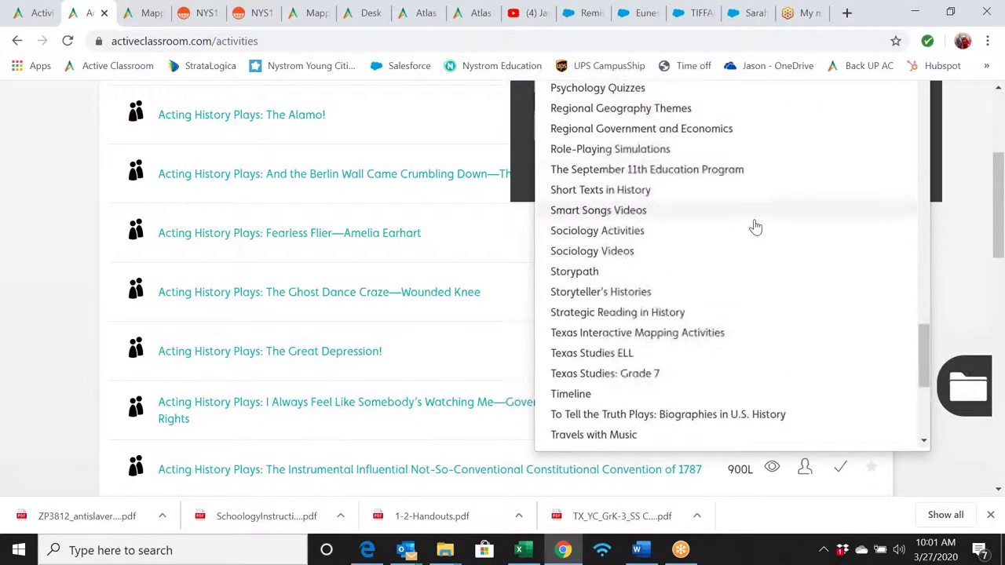
scroll(754, 227, "down", 6)
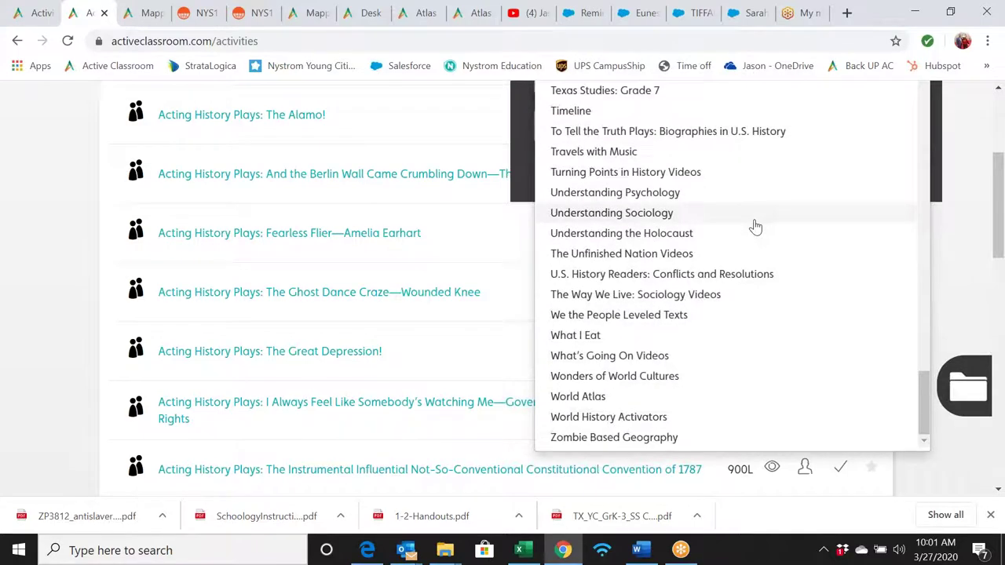
scroll(754, 227, "up", 20)
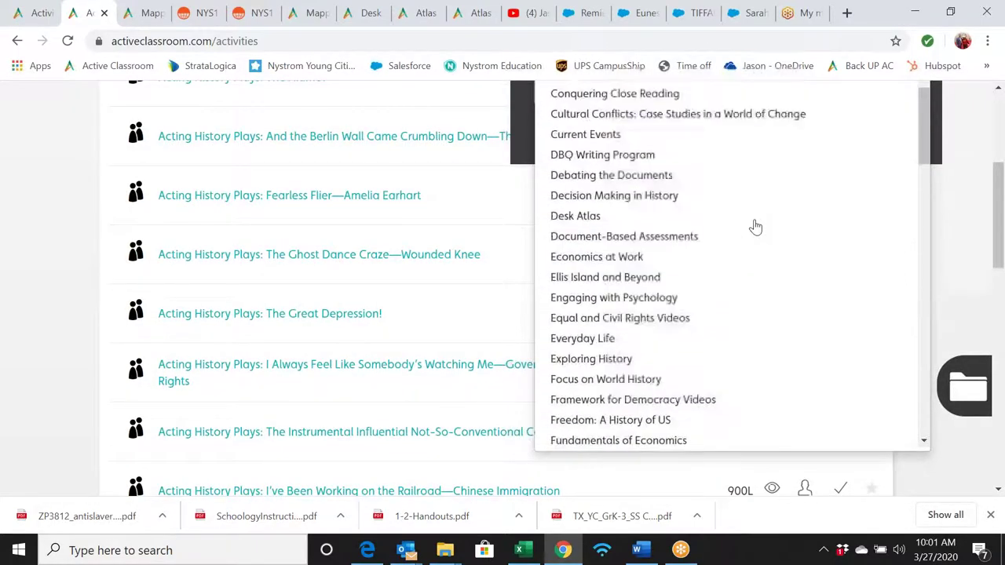
- Set the Subject filter to Economics, search, and scroll the Basic Economic Concepts results
scroll(942, 157, "up", 3)
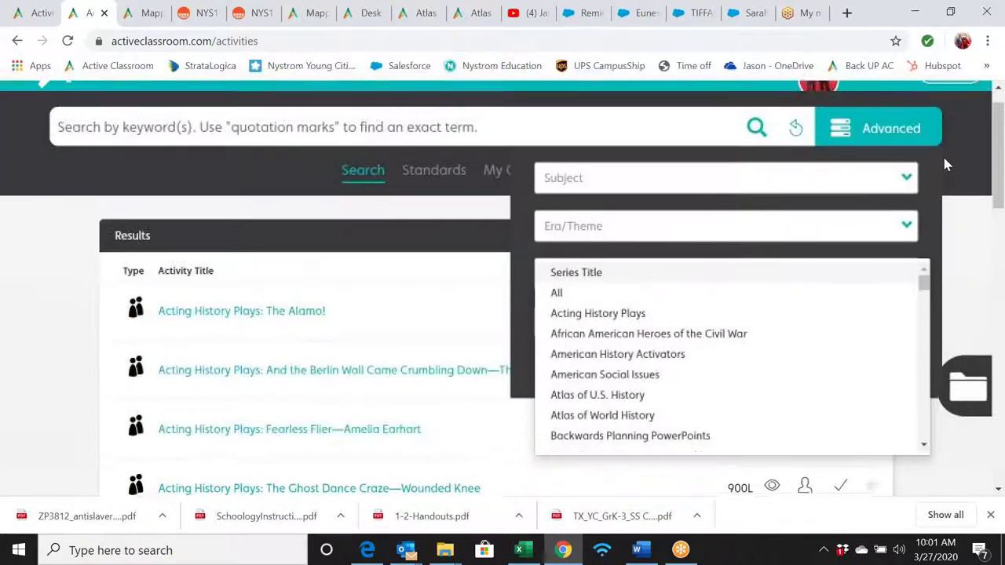
left_click(901, 190)
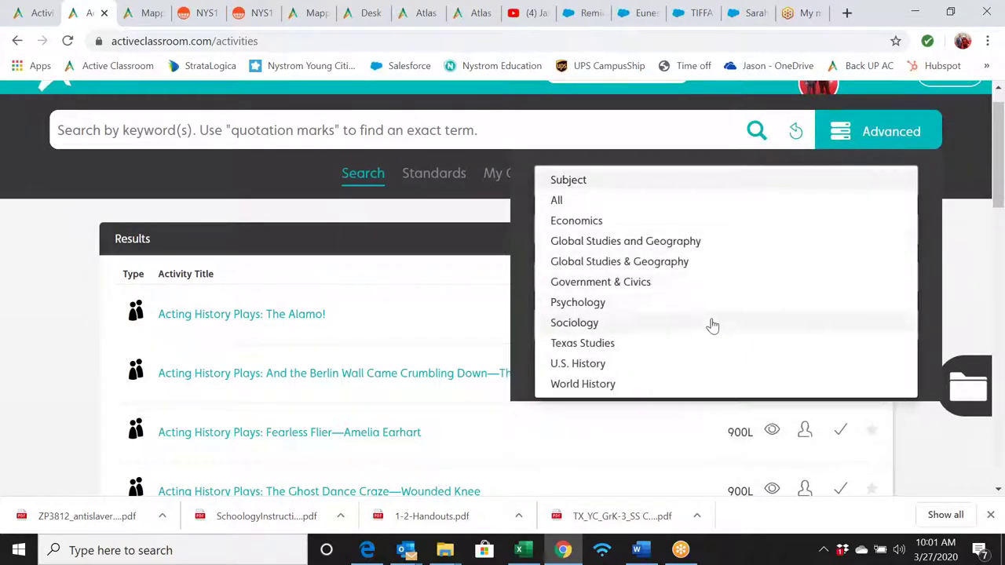
left_click(686, 223)
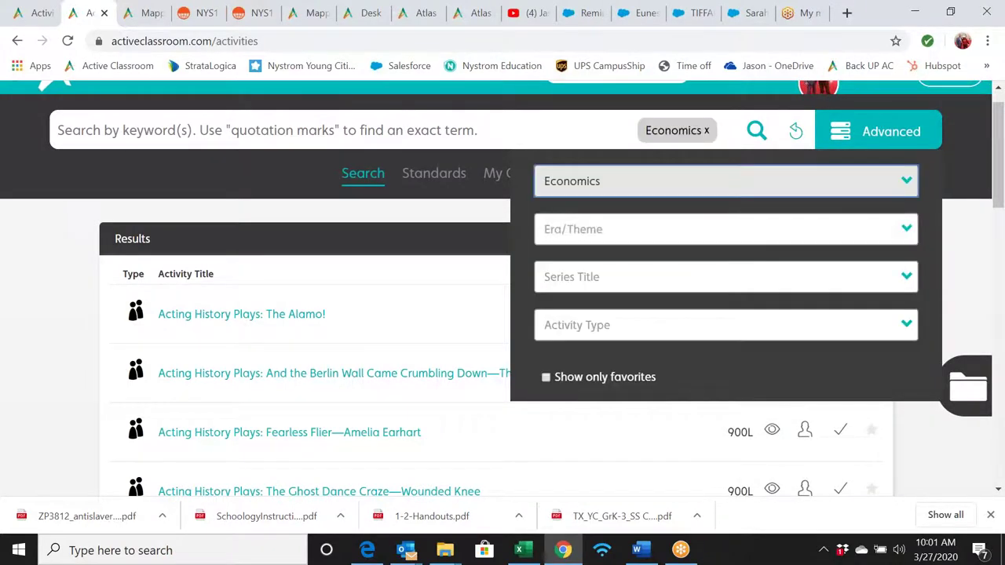
left_click(755, 134)
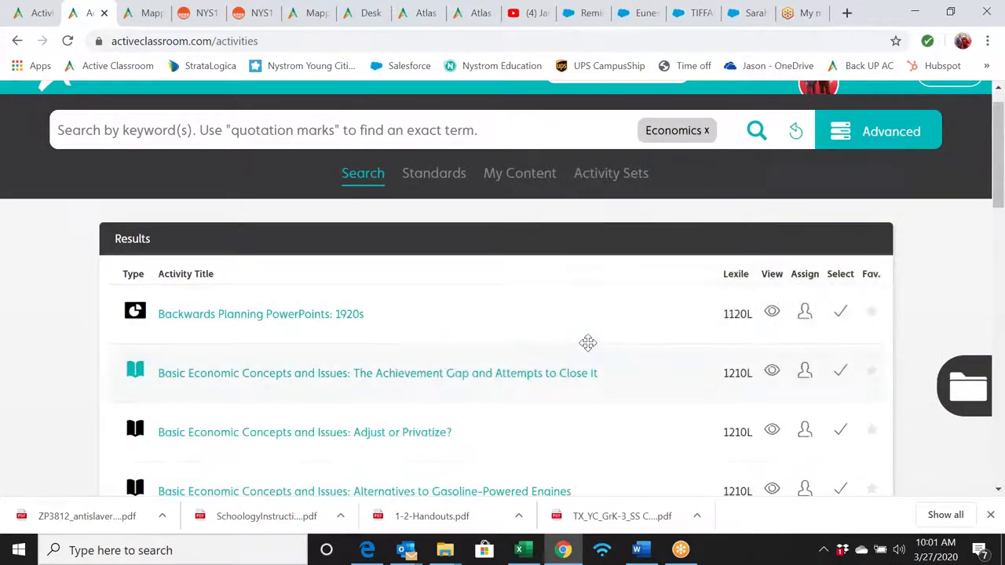
scroll(588, 343, "down", 1)
scroll(588, 343, "down", 8)
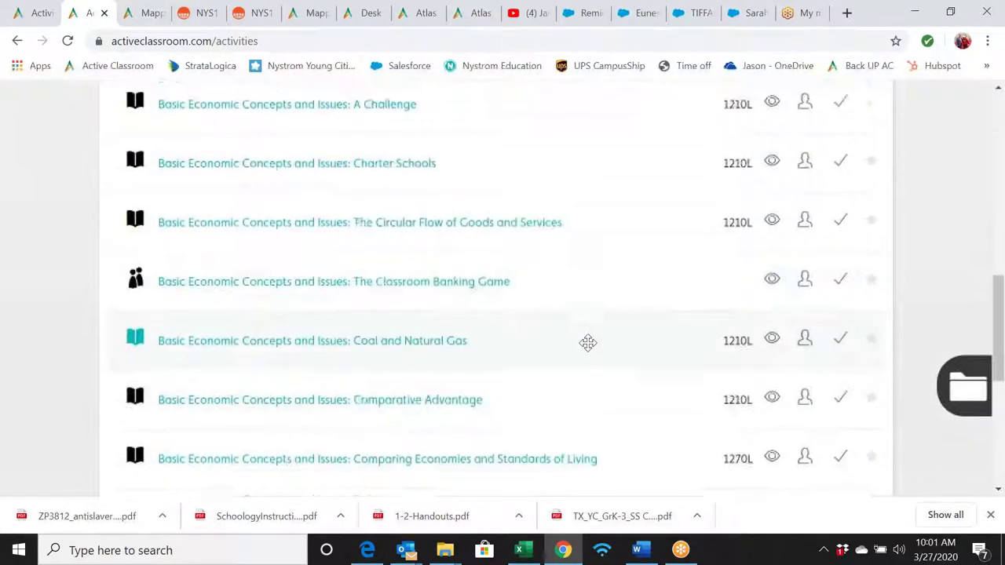
scroll(588, 343, "down", 4)
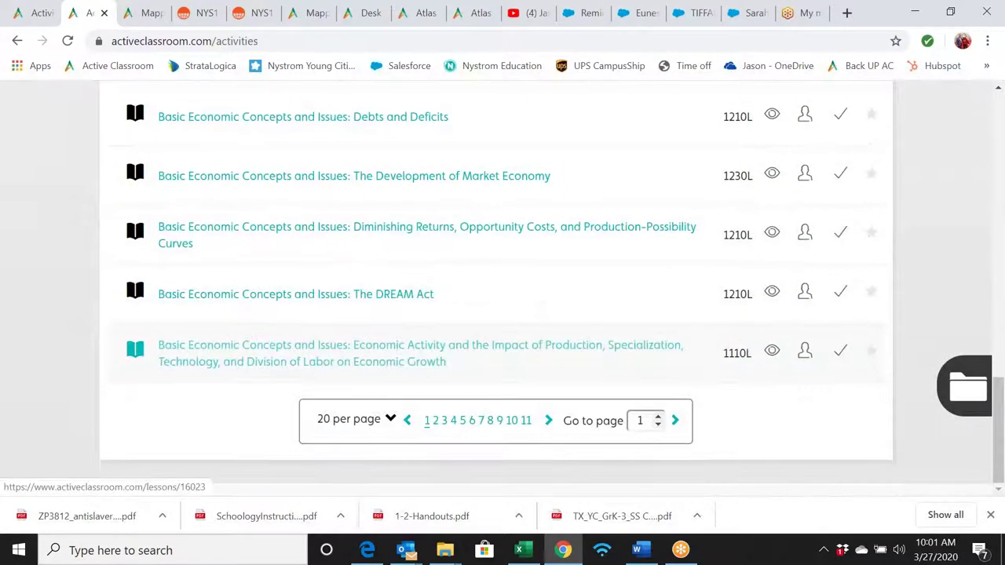
- Page through the Economics results, pages 2 to 4
left_click(435, 421)
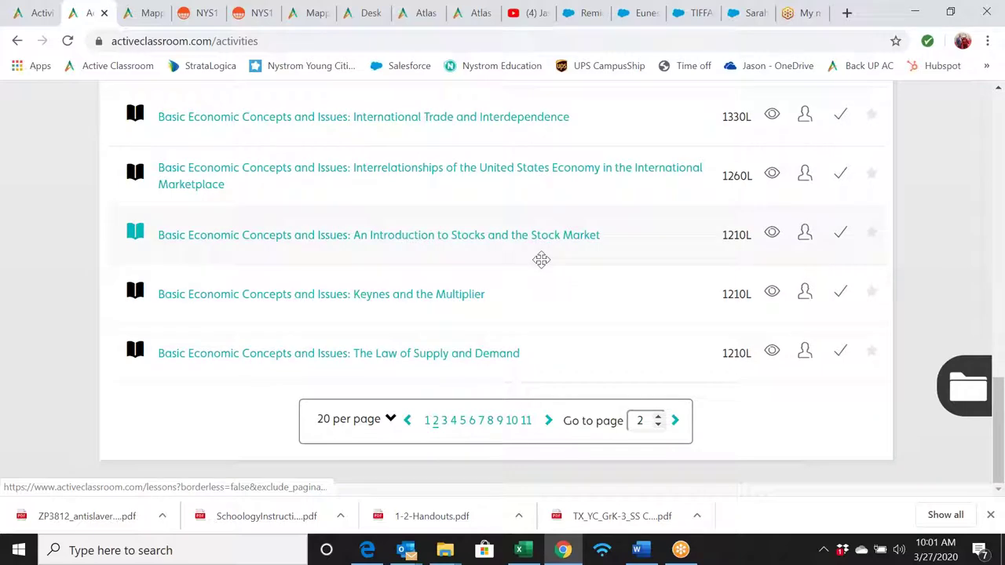
left_click(444, 427)
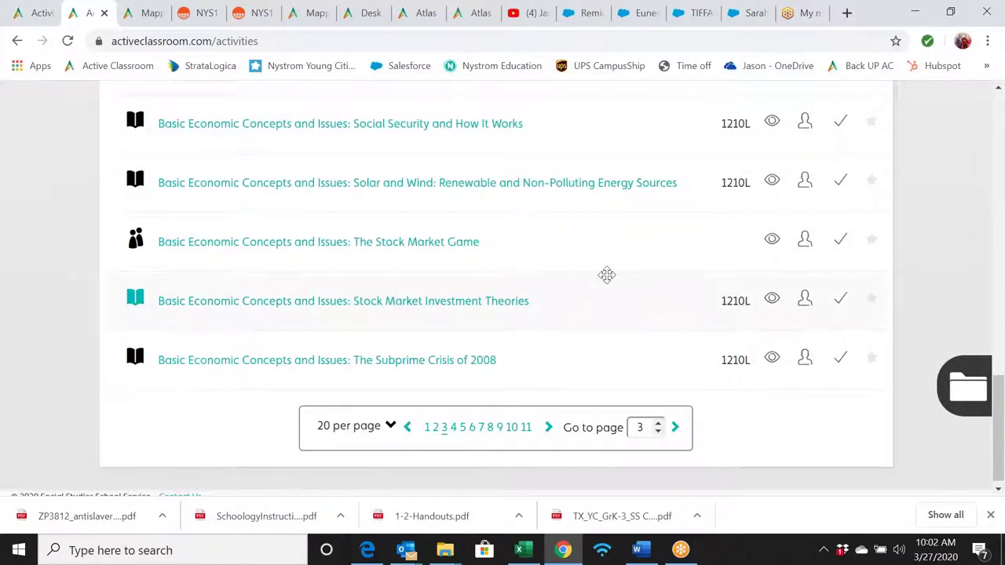
left_click(454, 426)
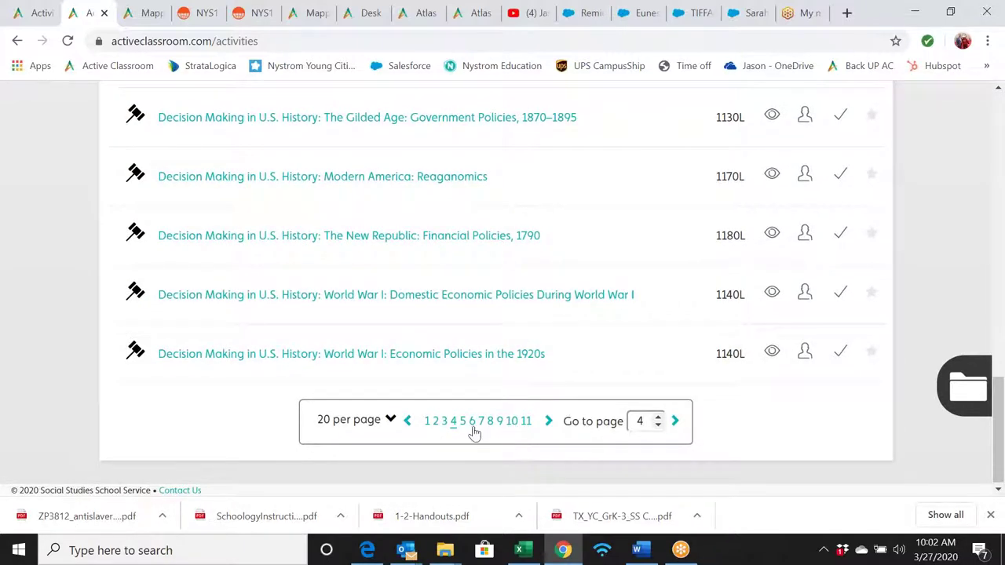
scroll(542, 256, "up", 5)
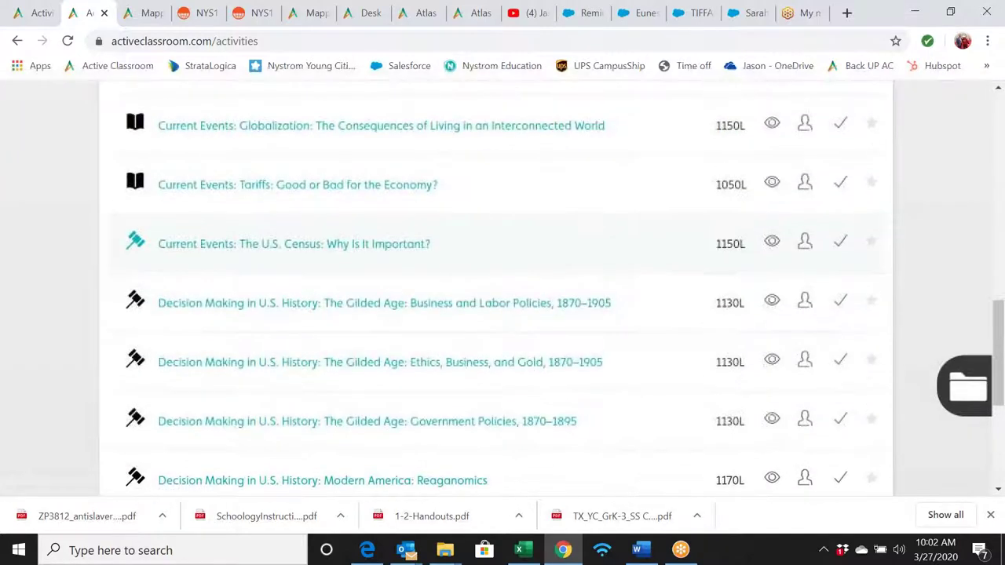
scroll(542, 255, "up", 2)
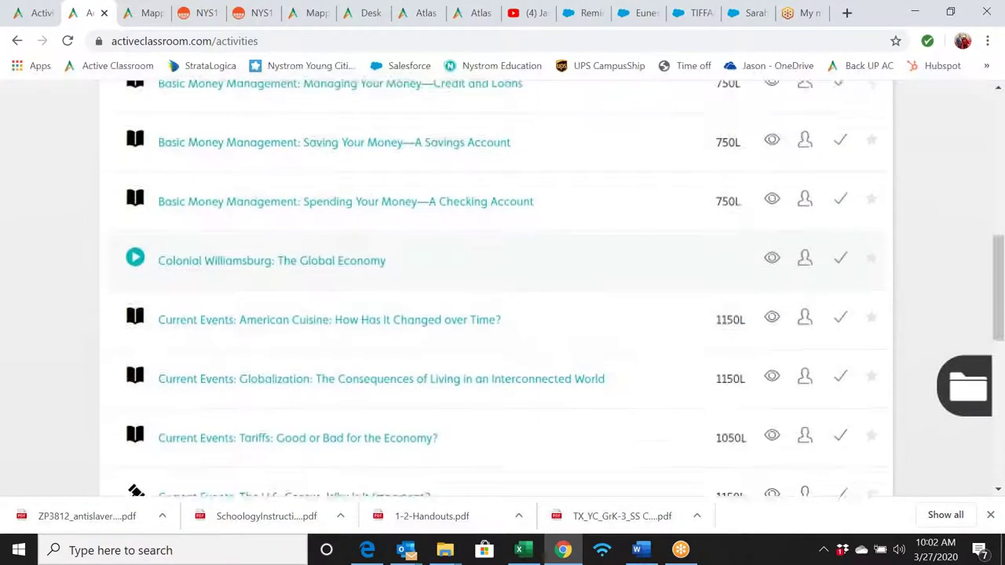
scroll(543, 256, "down", 6)
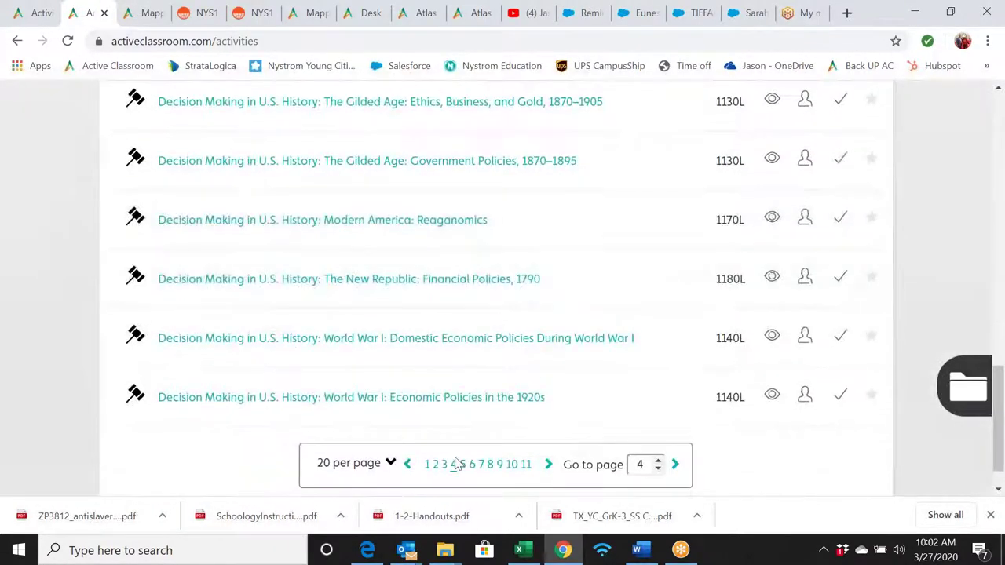
- Browse Economics result pages 5 and 6
left_click(462, 465)
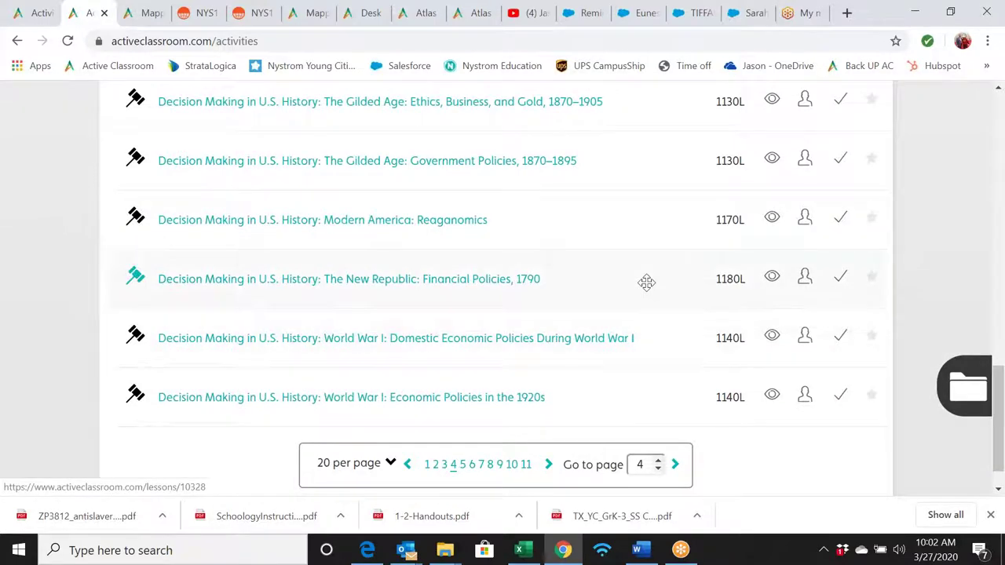
scroll(647, 283, "up", 10)
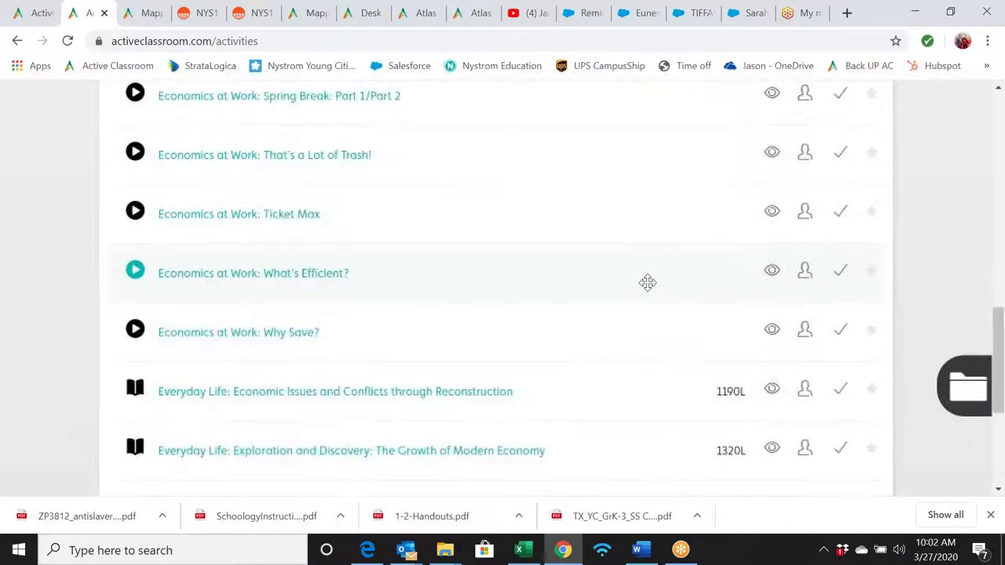
scroll(647, 283, "up", 2)
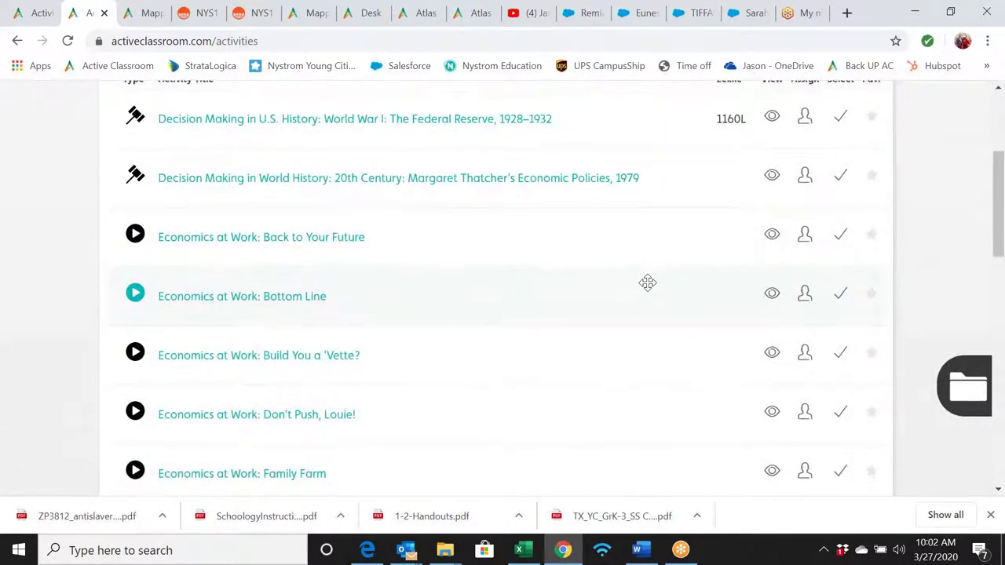
scroll(647, 283, "down", 6)
scroll(647, 282, "down", 5)
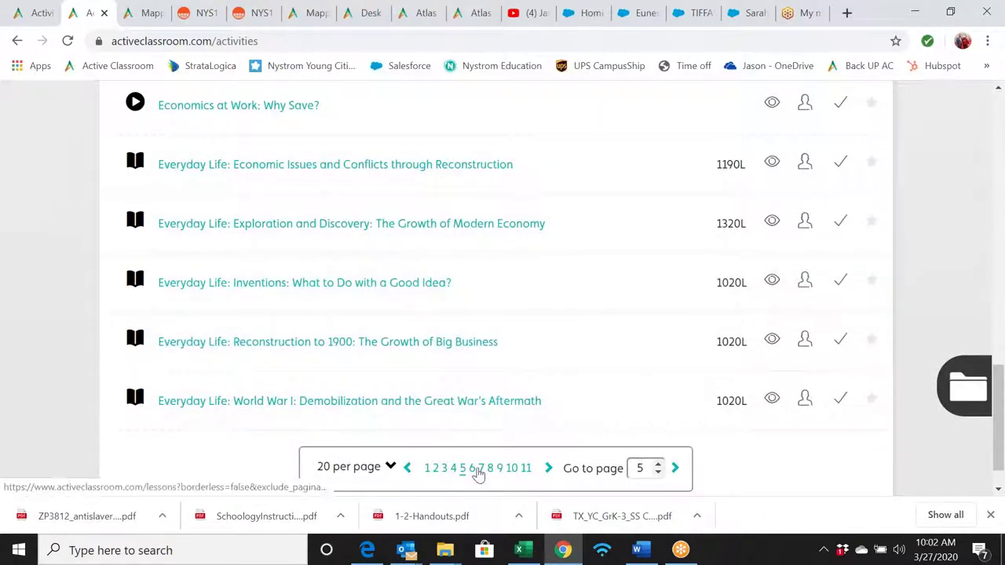
left_click(472, 468)
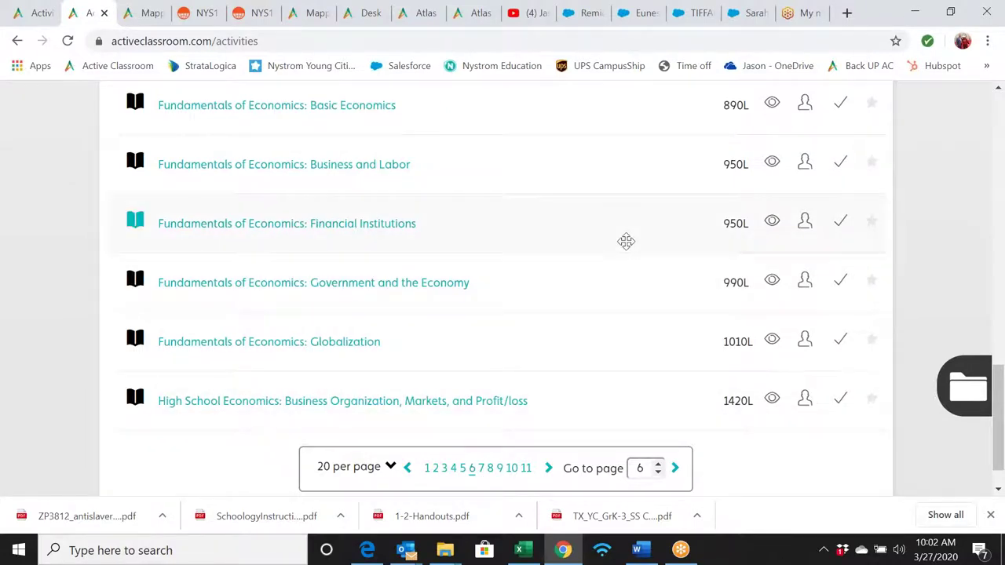
scroll(626, 241, "up", 2)
scroll(625, 241, "up", 4)
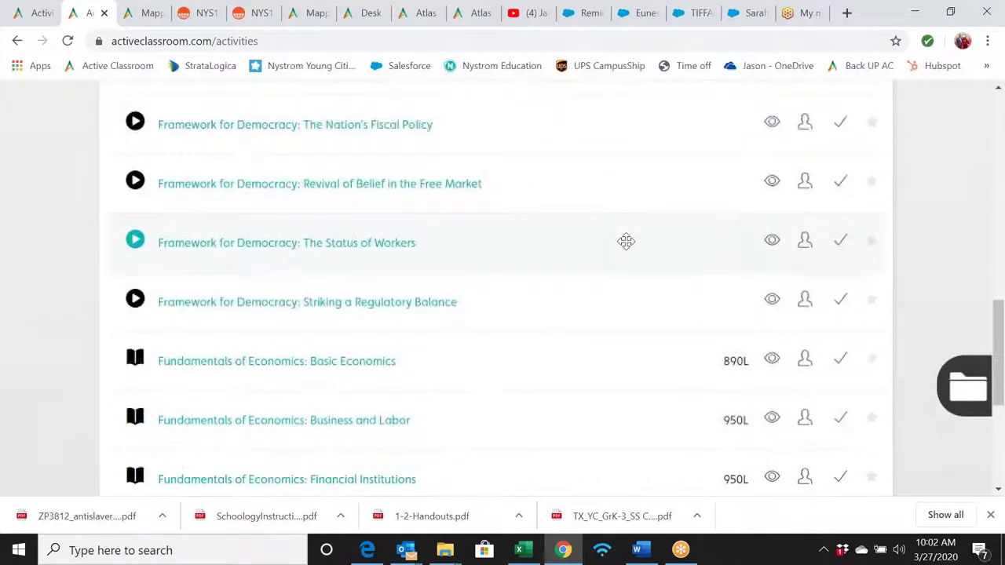
scroll(625, 240, "up", 4)
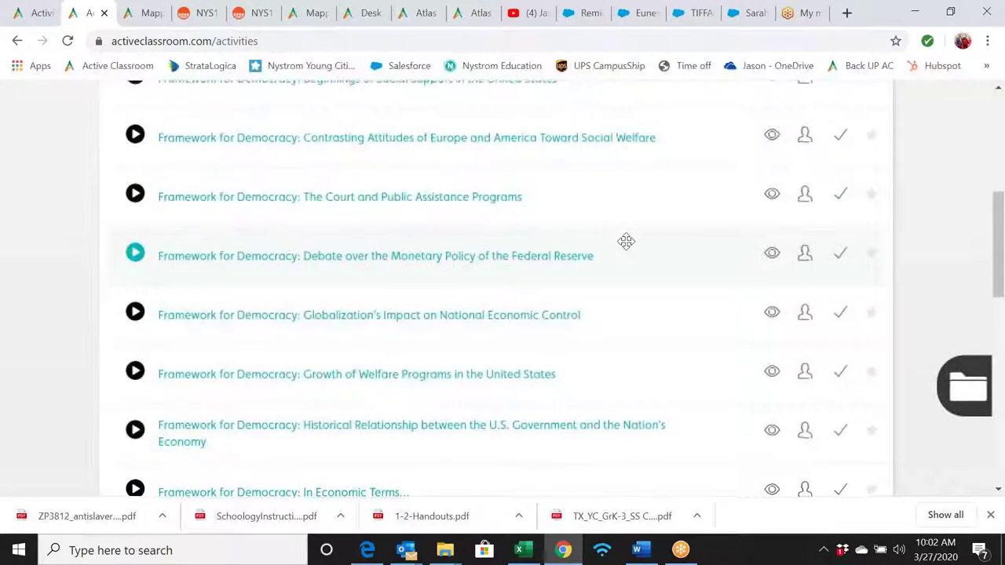
scroll(625, 241, "up", 2)
scroll(626, 240, "down", 12)
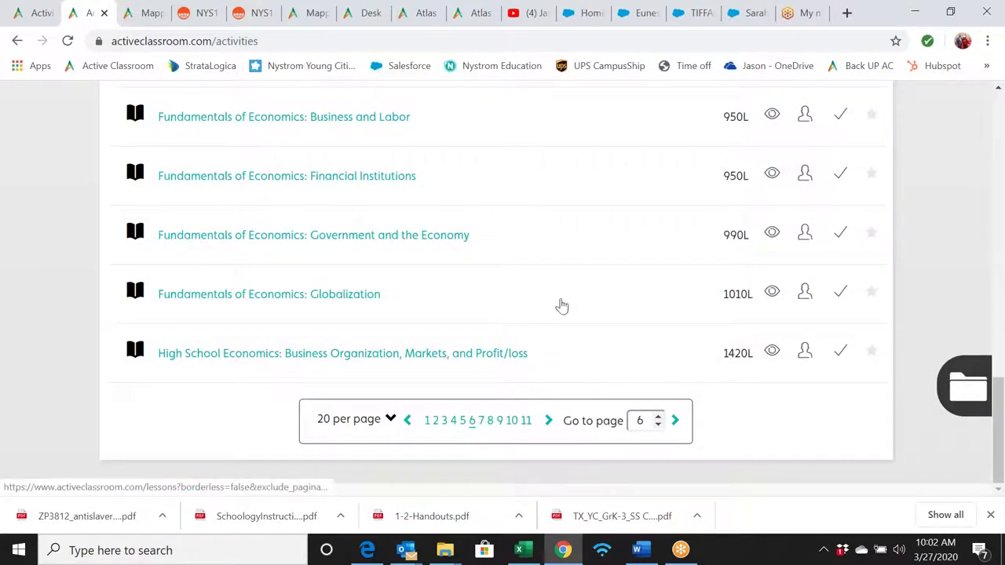
- Browse Economics result pages 7 and 8
left_click(481, 420)
scroll(605, 240, "up", 4)
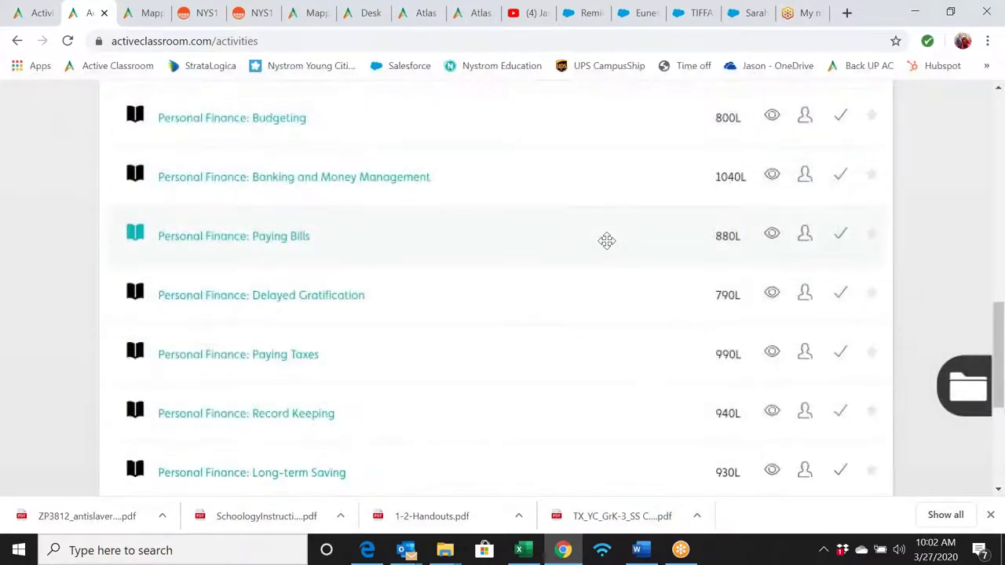
scroll(606, 241, "down", 3)
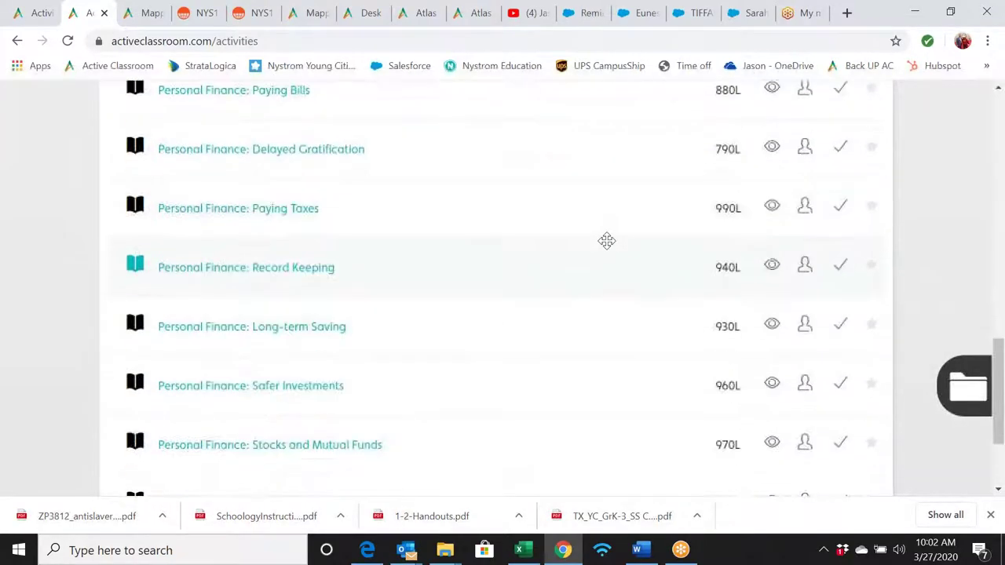
scroll(606, 240, "down", 3)
scroll(606, 241, "up", 7)
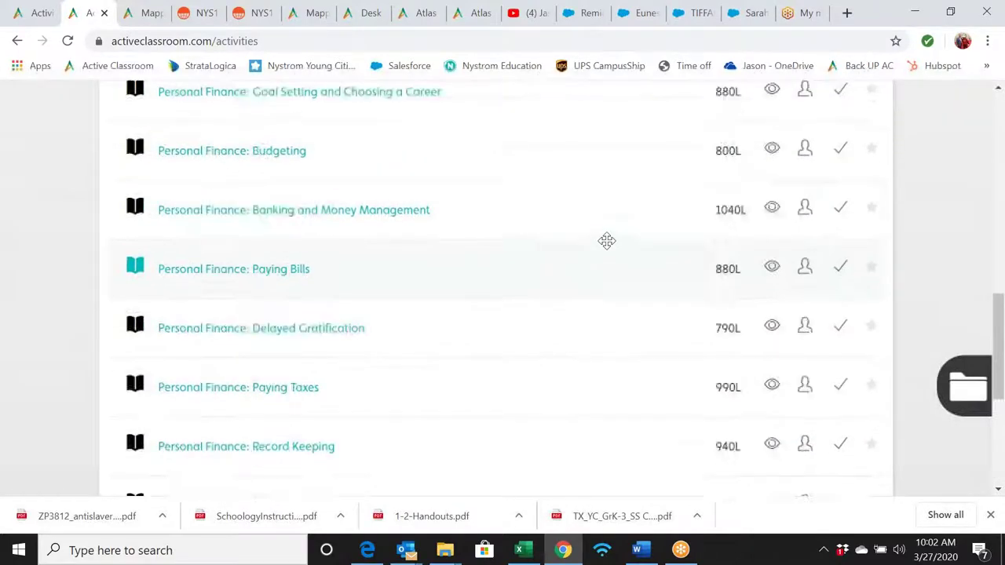
scroll(605, 240, "up", 3)
scroll(606, 241, "down", 3)
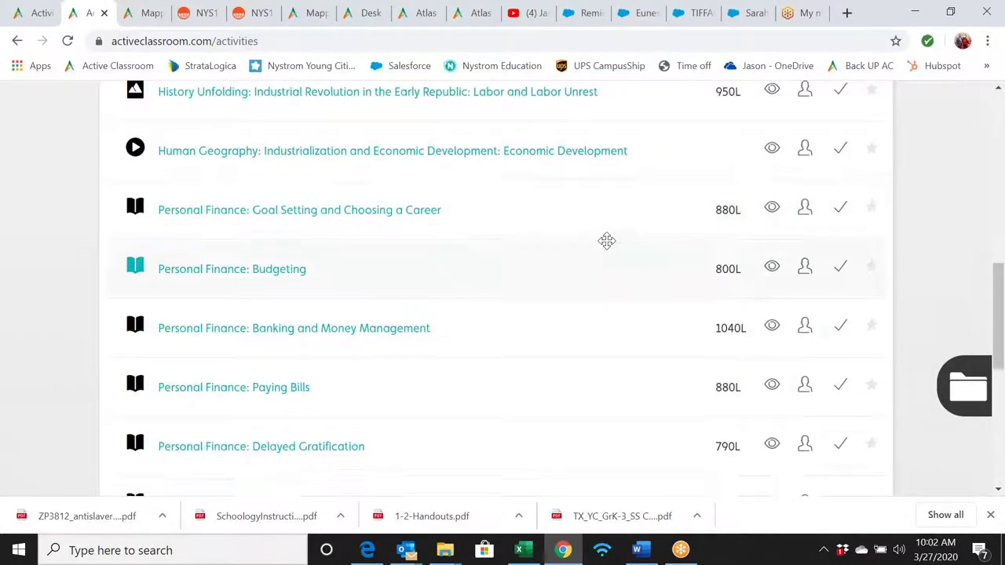
scroll(606, 241, "down", 8)
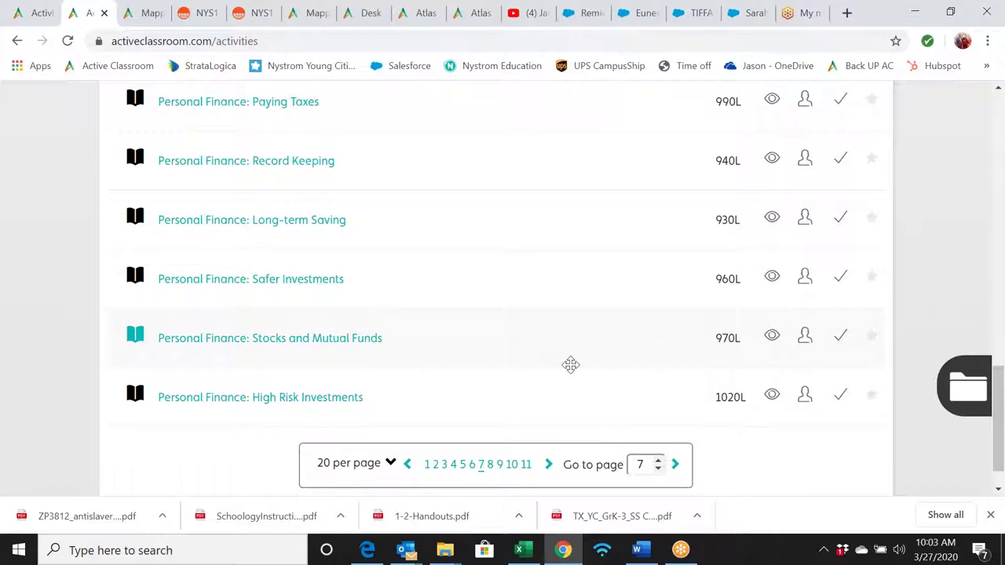
left_click(489, 464)
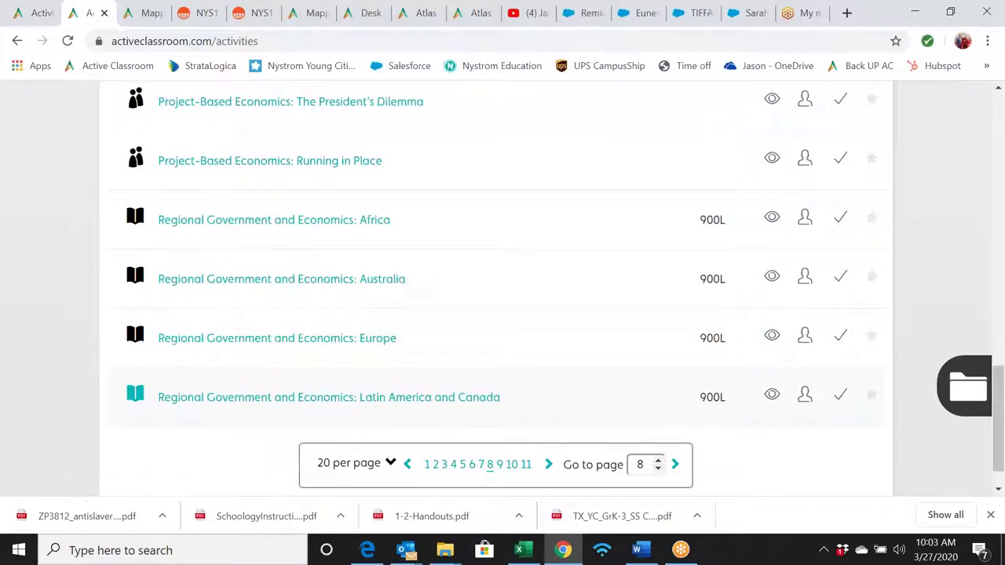
scroll(488, 440, "down", 1)
scroll(502, 361, "up", 3)
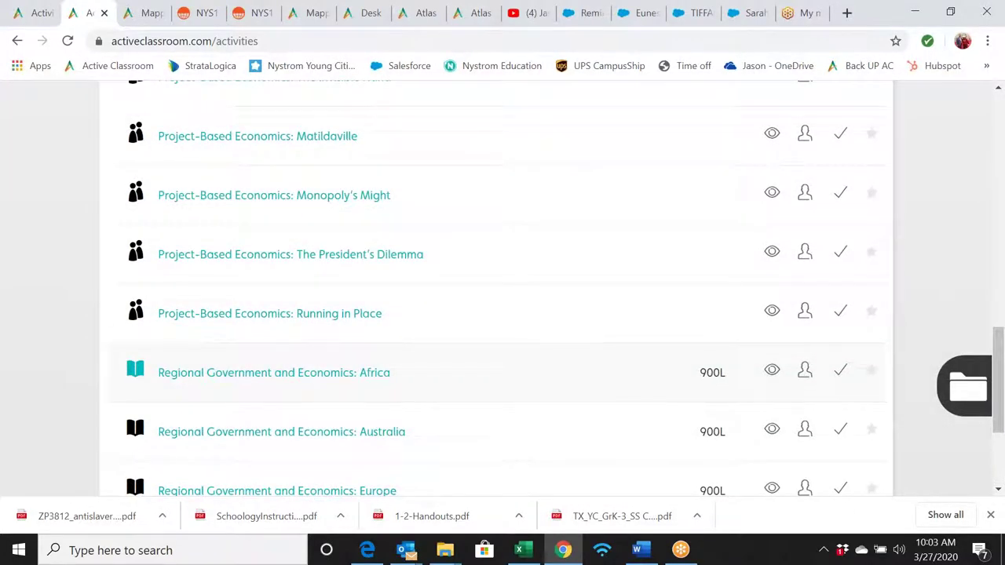
scroll(503, 368, "up", 3)
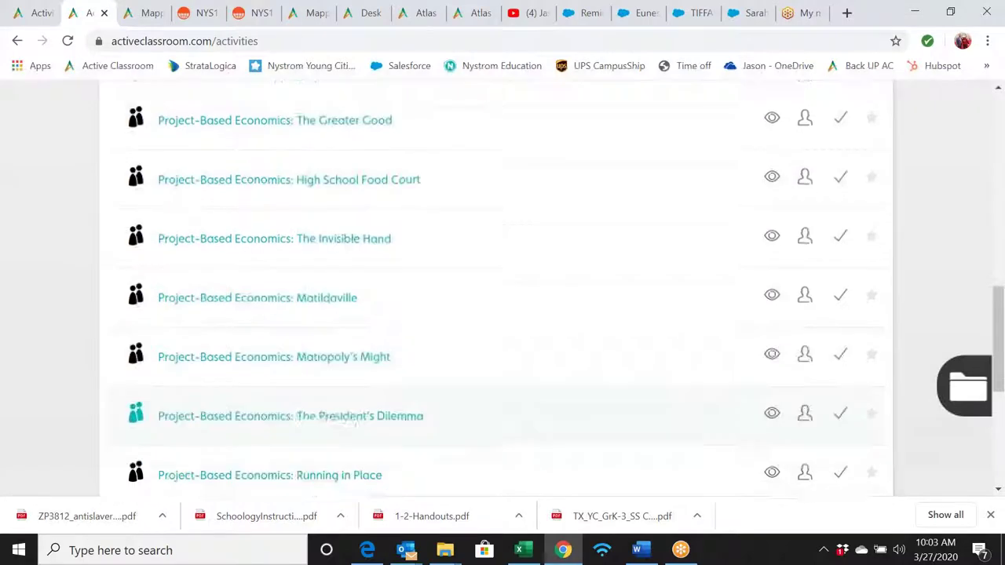
scroll(502, 368, "down", 3)
scroll(502, 374, "down", 2)
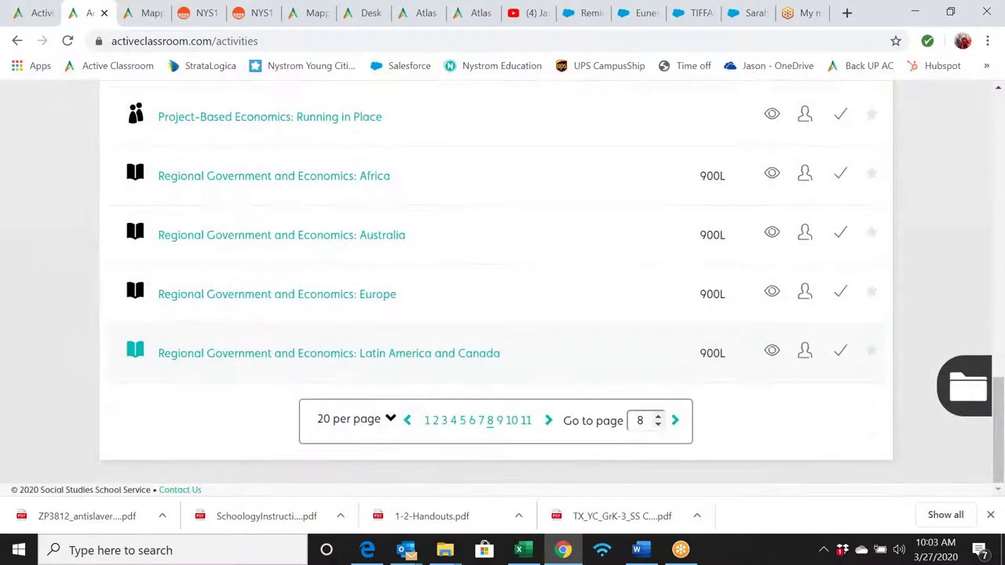
- View results page 9, then jump to the final page 11
left_click(500, 422)
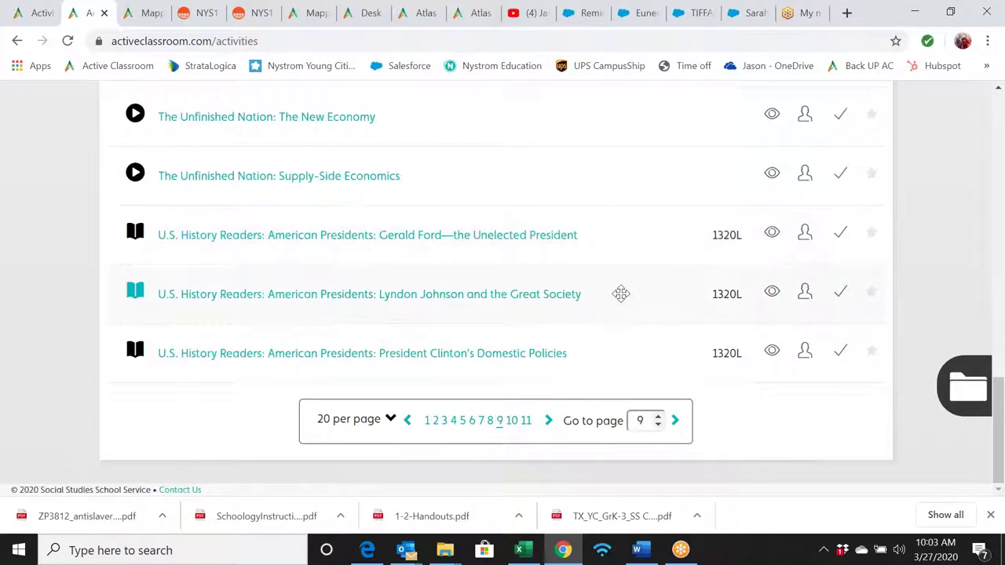
scroll(621, 293, "up", 4)
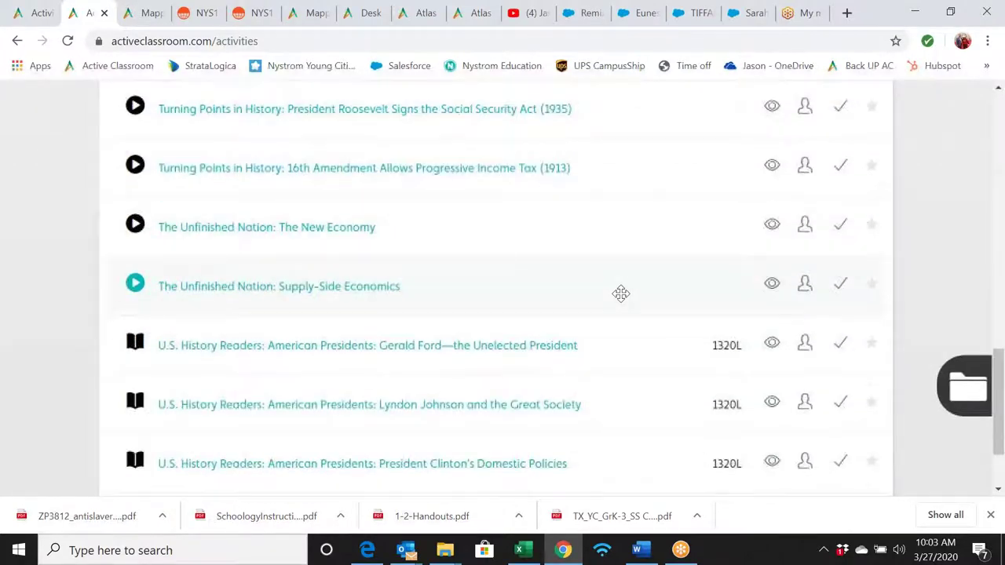
scroll(621, 293, "up", 3)
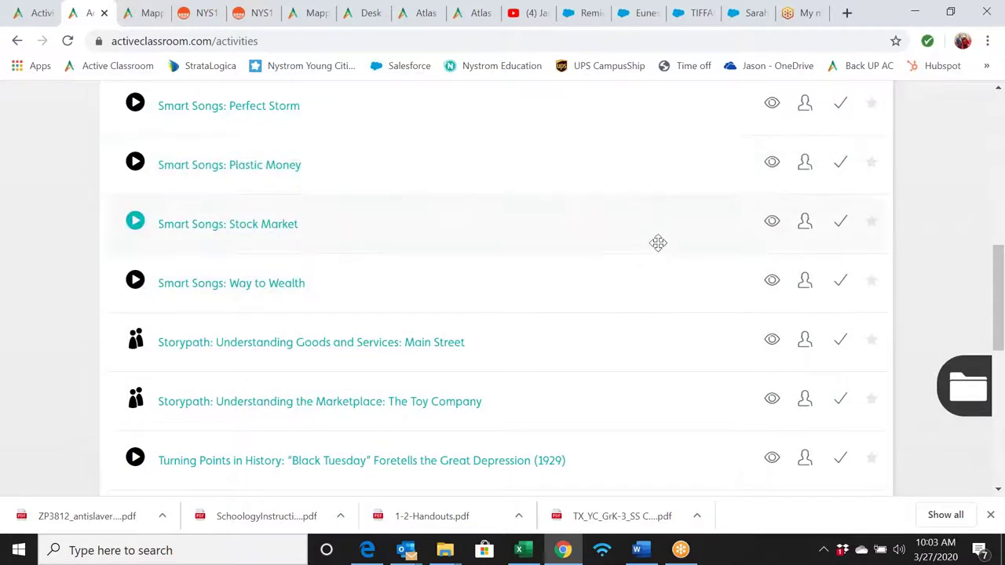
scroll(656, 240, "down", 1)
scroll(658, 242, "up", 2)
scroll(658, 243, "up", 2)
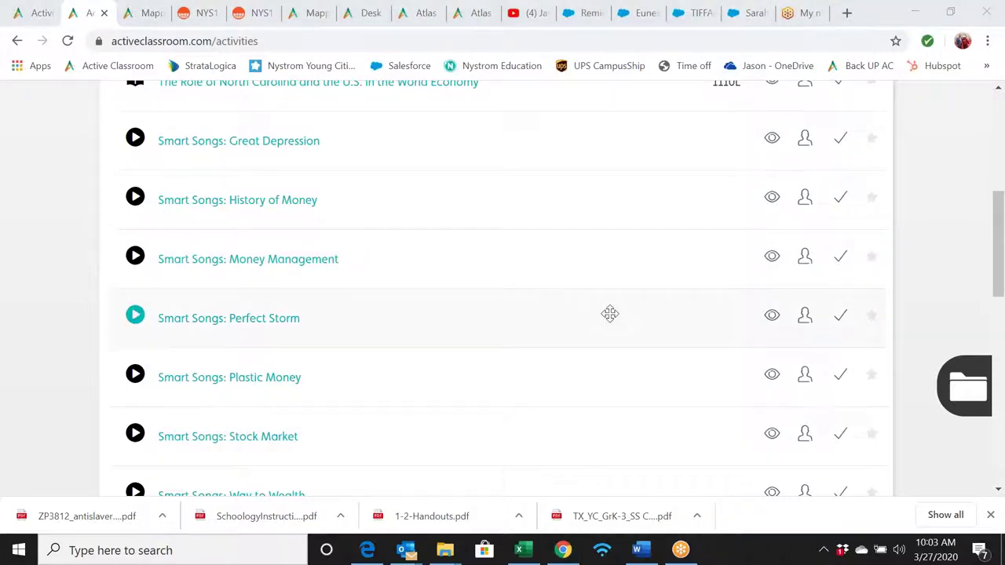
scroll(607, 314, "down", 10)
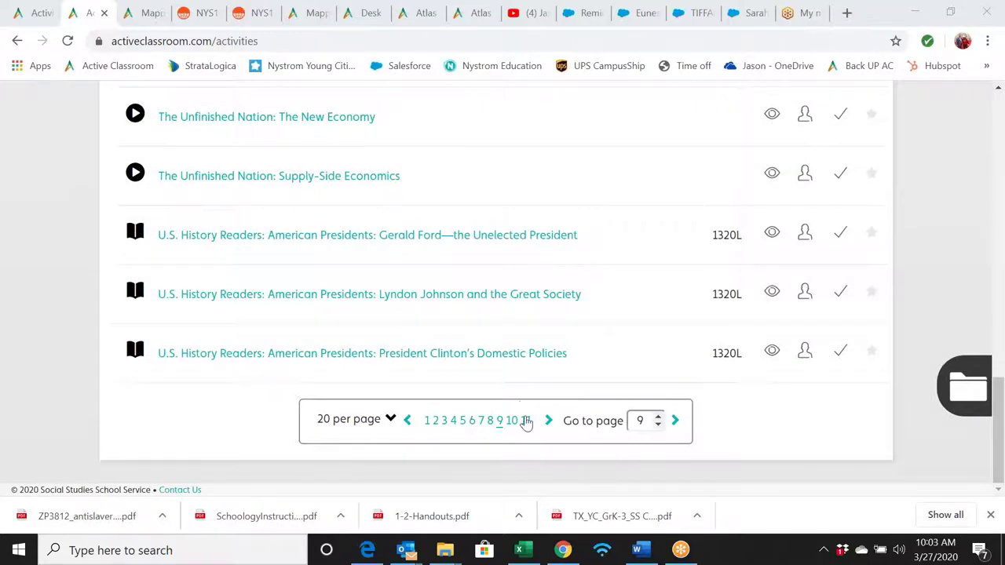
left_click(526, 421)
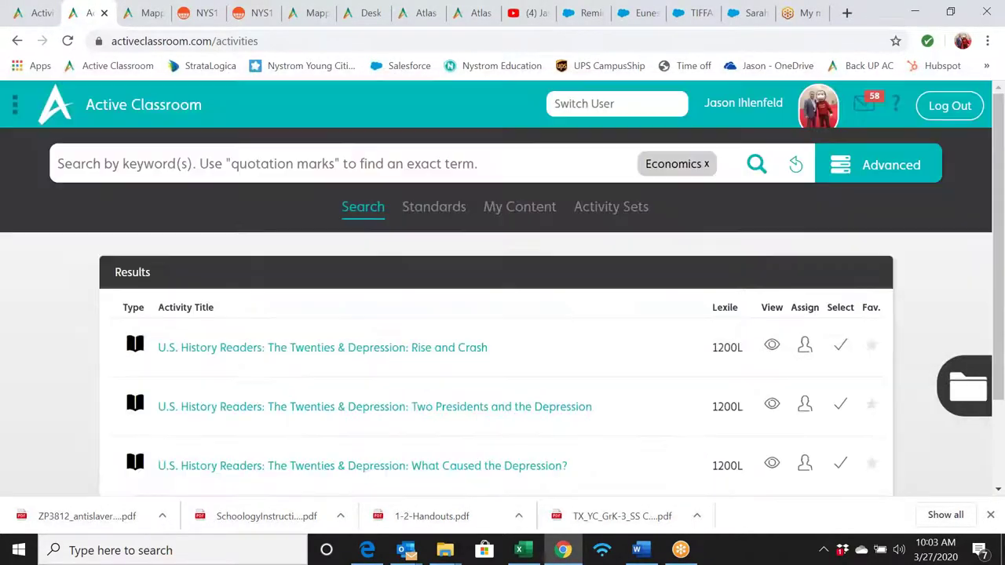
- Go from the home dashboard to the Discussions list of forums
left_click(168, 108)
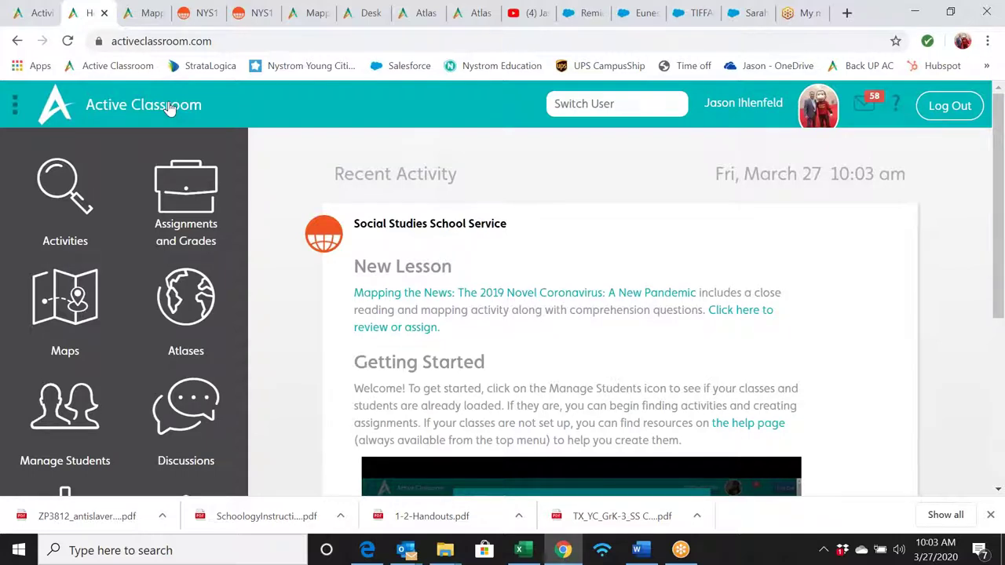
left_click(197, 397)
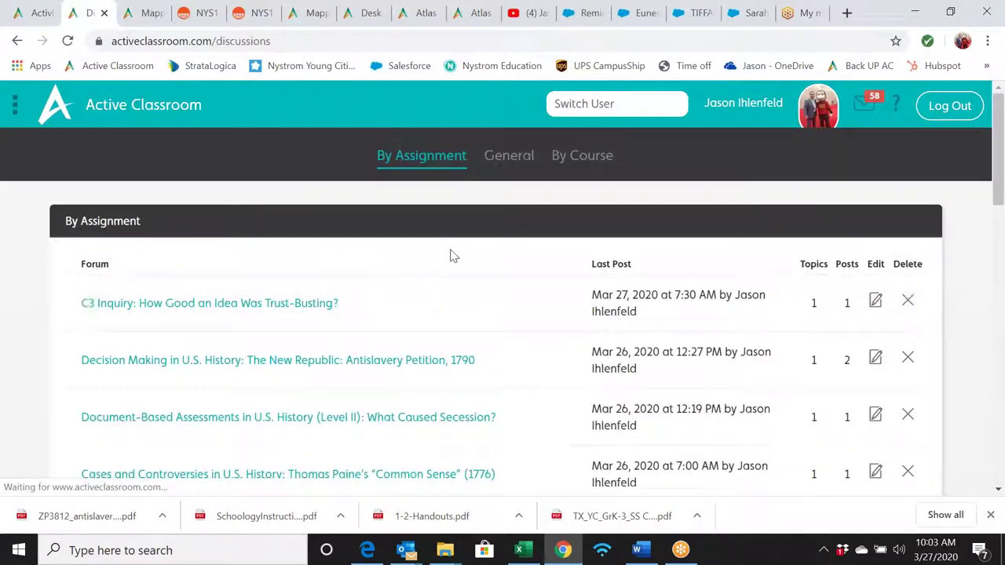
scroll(716, 341, "down", 1)
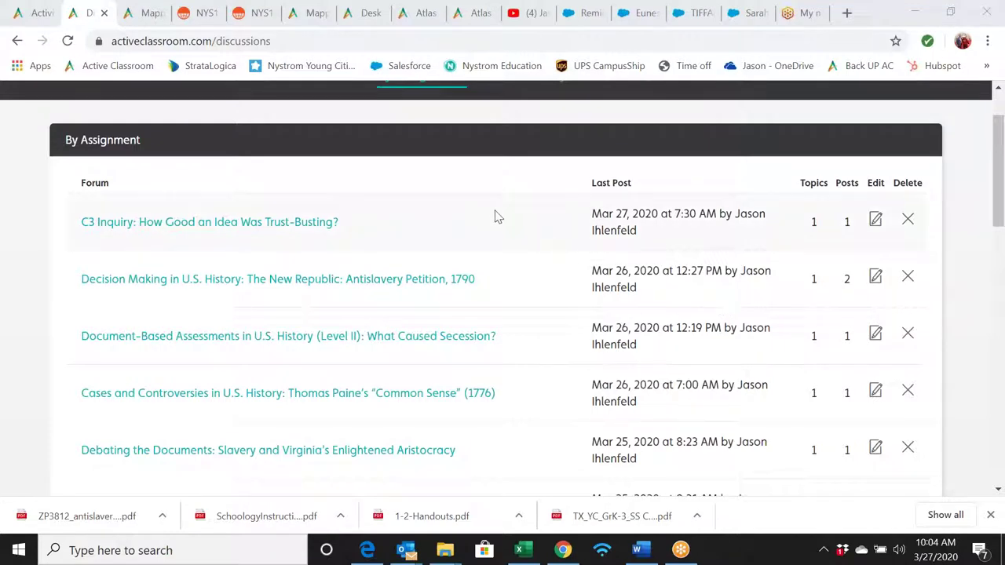
scroll(494, 216, "up", 1)
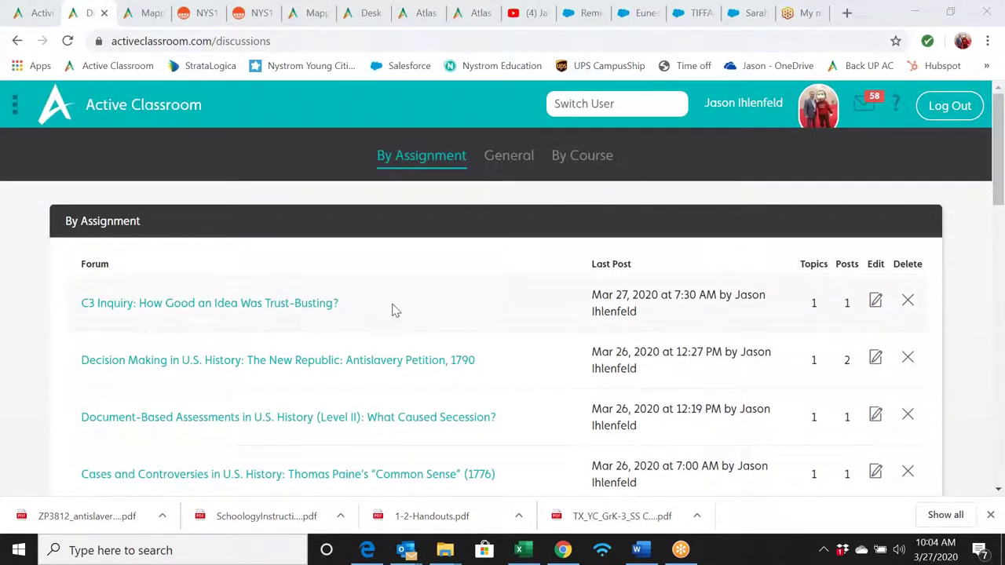
left_click_drag(345, 304, 335, 305)
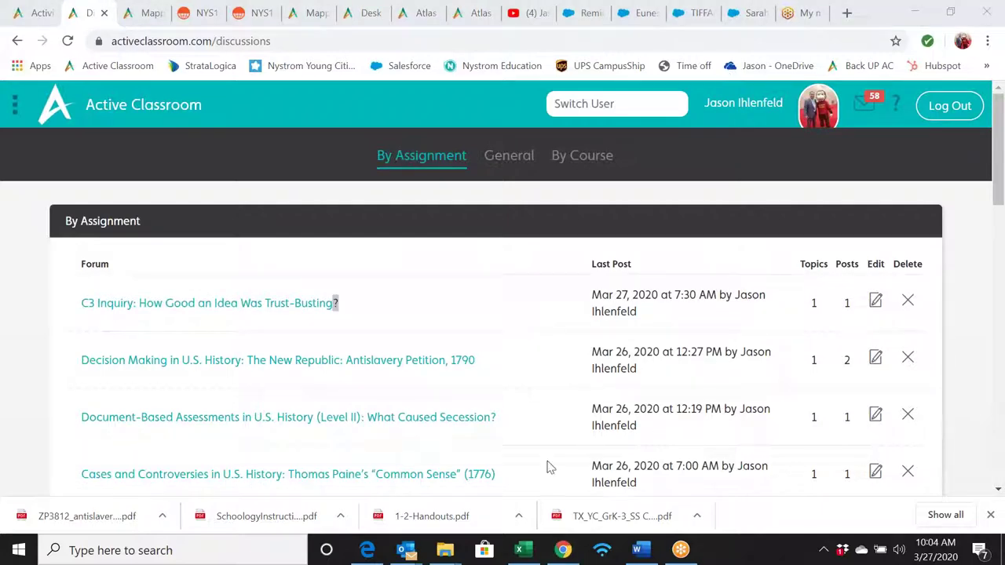
- Open the C3 Inquiry: How Good an Idea Was Trust-Busting? forum, leaving its settings unchanged
left_click(872, 303)
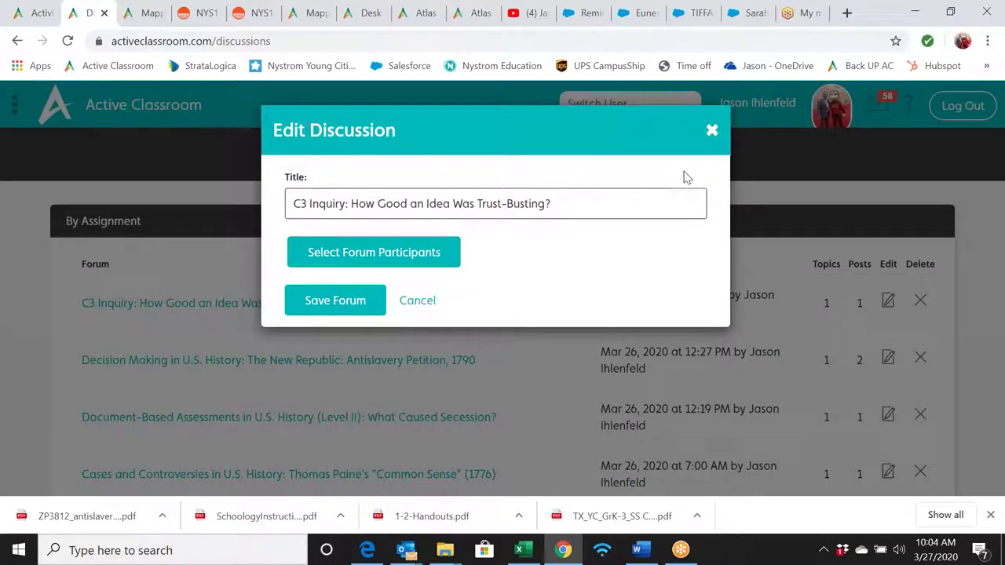
left_click(712, 130)
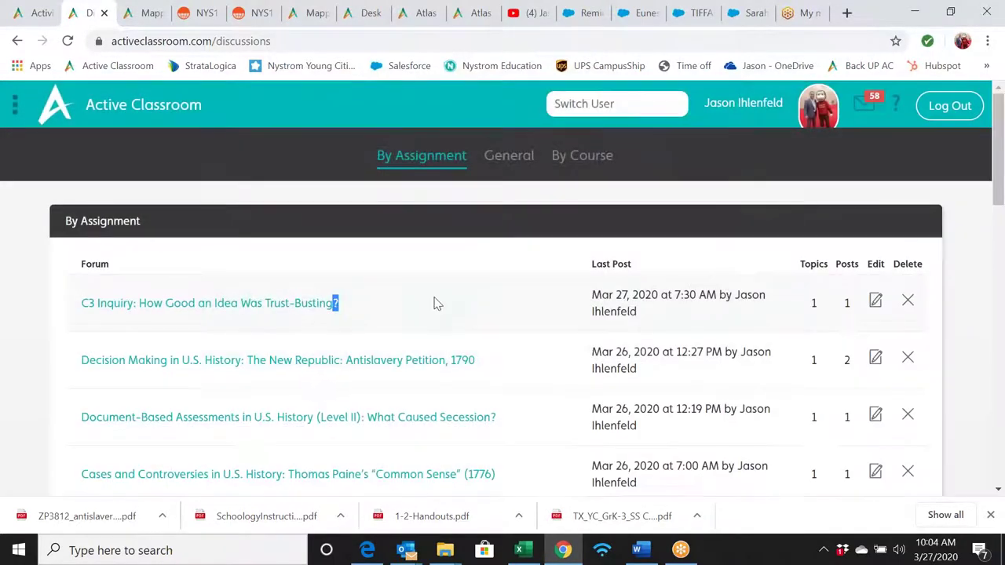
left_click(247, 307)
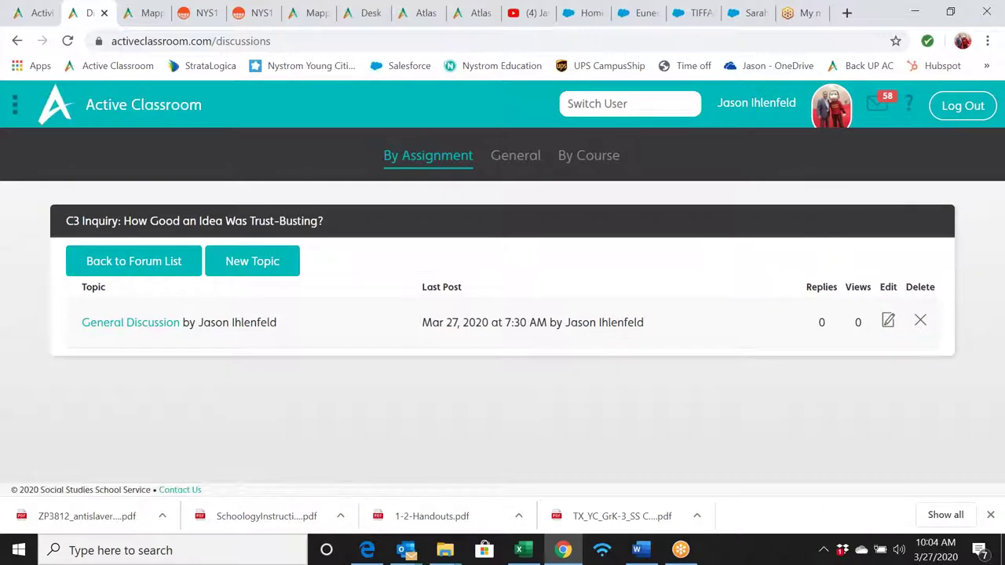
- Reply in General Discussion with 'From a Geo stand point how did trust busting affect geo?'
left_click(152, 322)
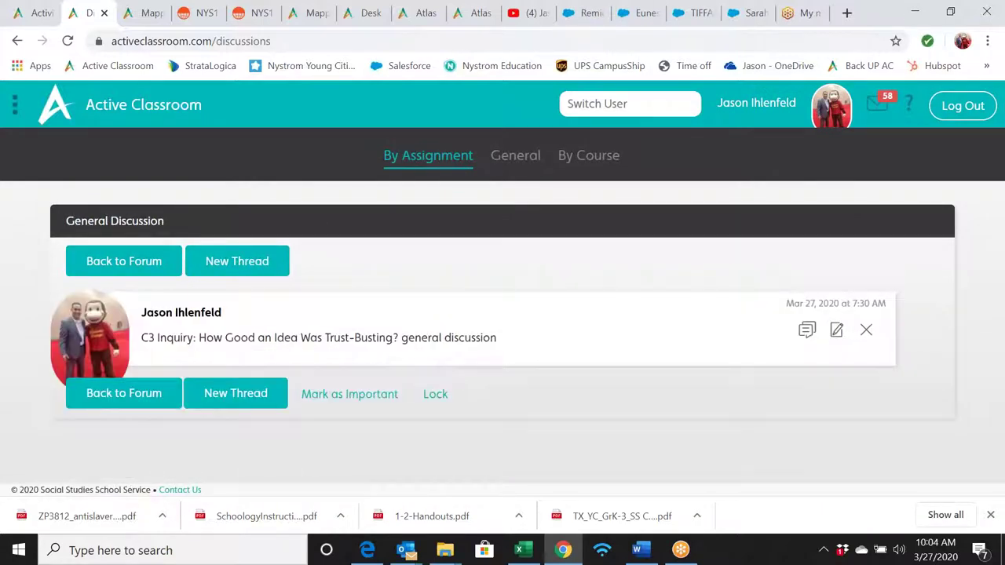
left_click(807, 331)
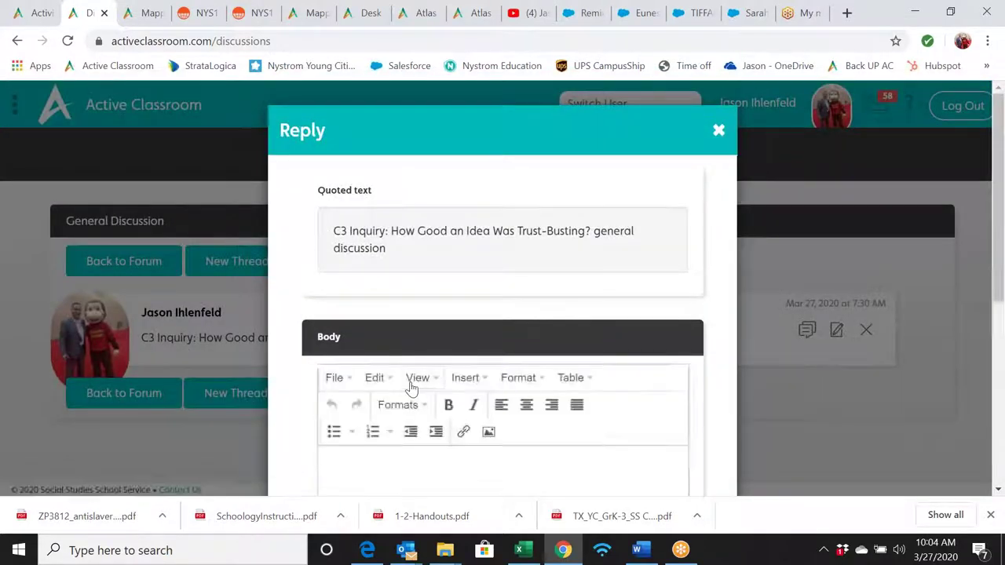
left_click(390, 468)
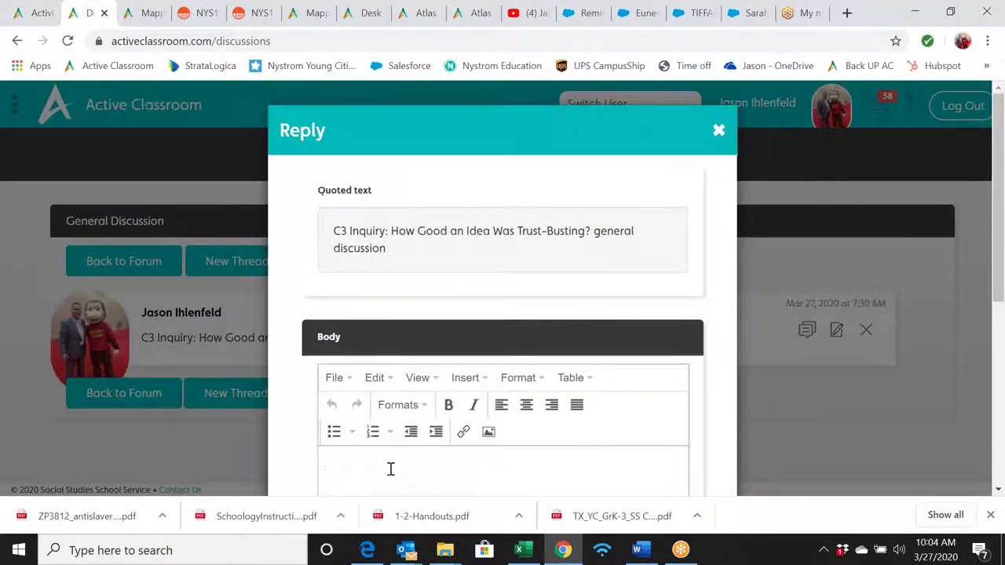
type("From a Geo stand point how did tr")
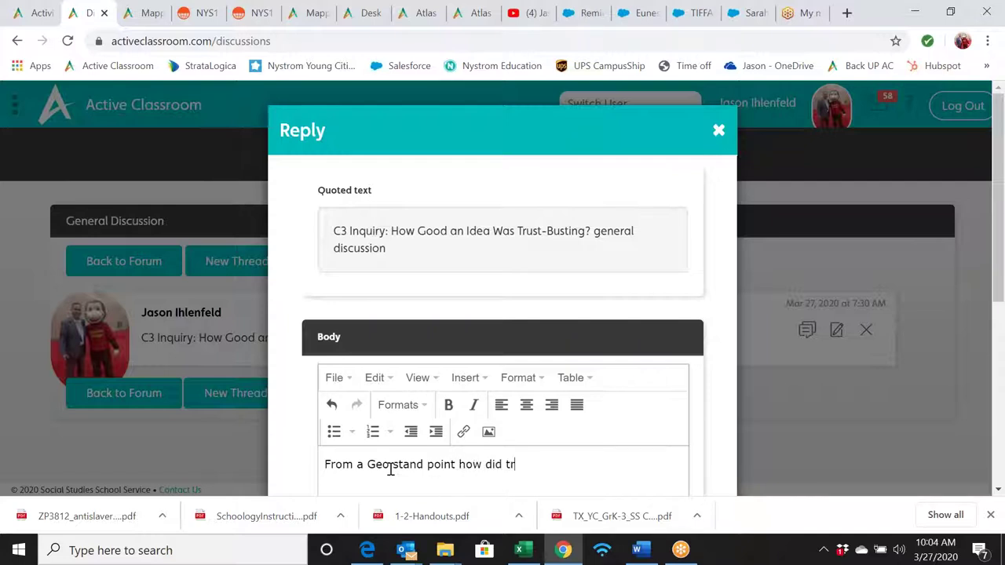
type("ust busting affect ")
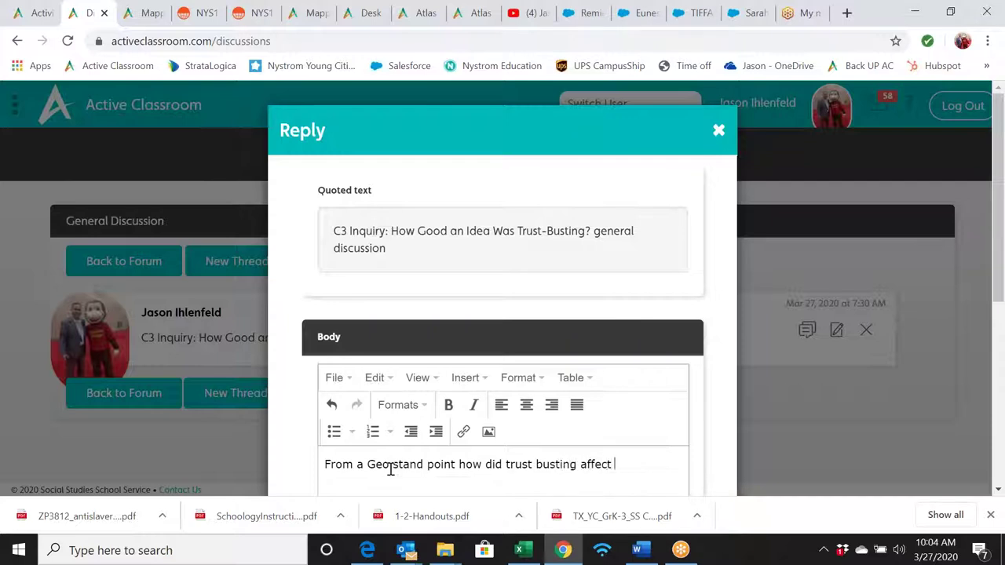
type("geo")
left_click(390, 465)
scroll(455, 315, "down", 5)
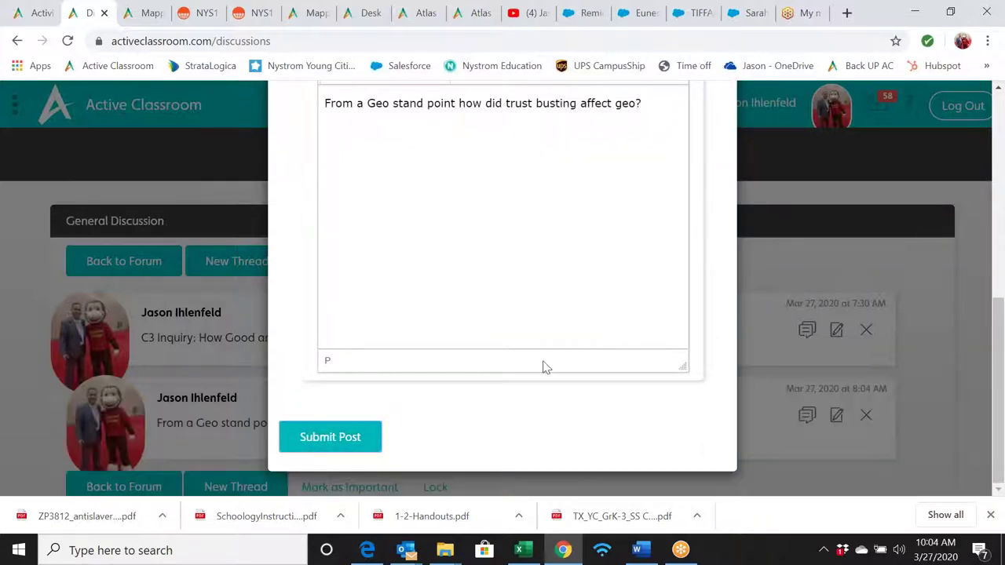
scroll(720, 152, "up", 5)
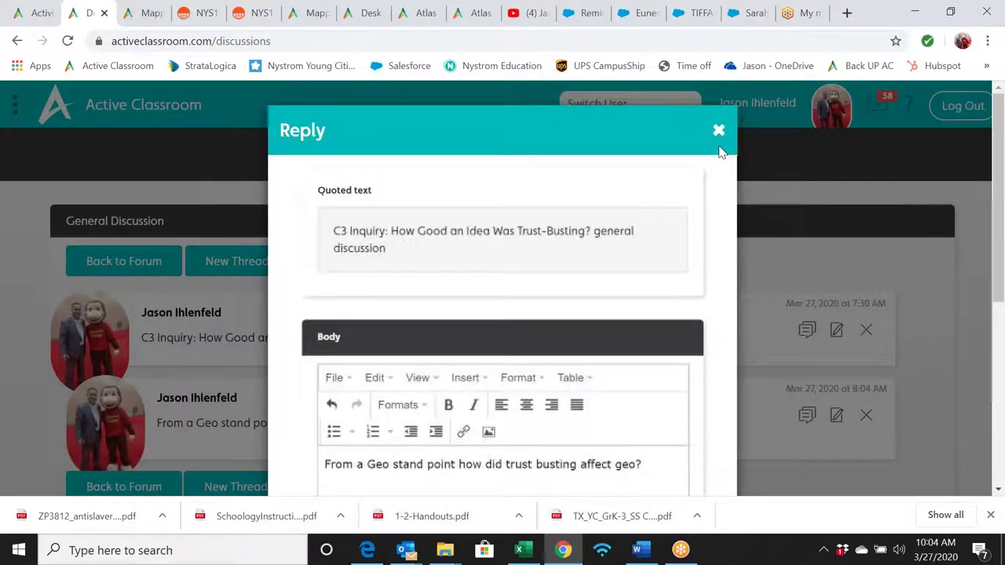
left_click(719, 133)
scroll(459, 271, "down", 1)
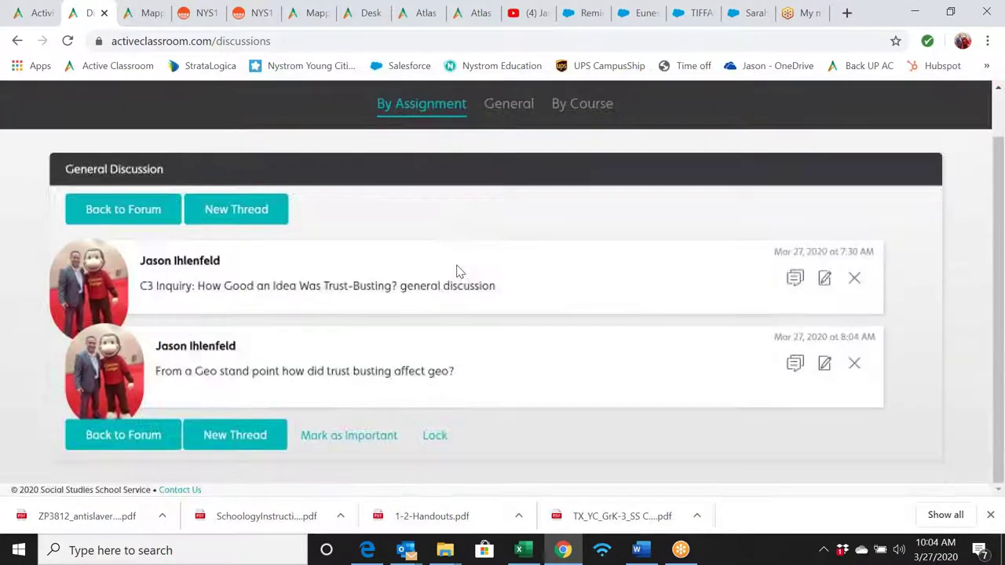
- Dismiss a reply to the new Geo question without posting and return to the dashboard
left_click(795, 363)
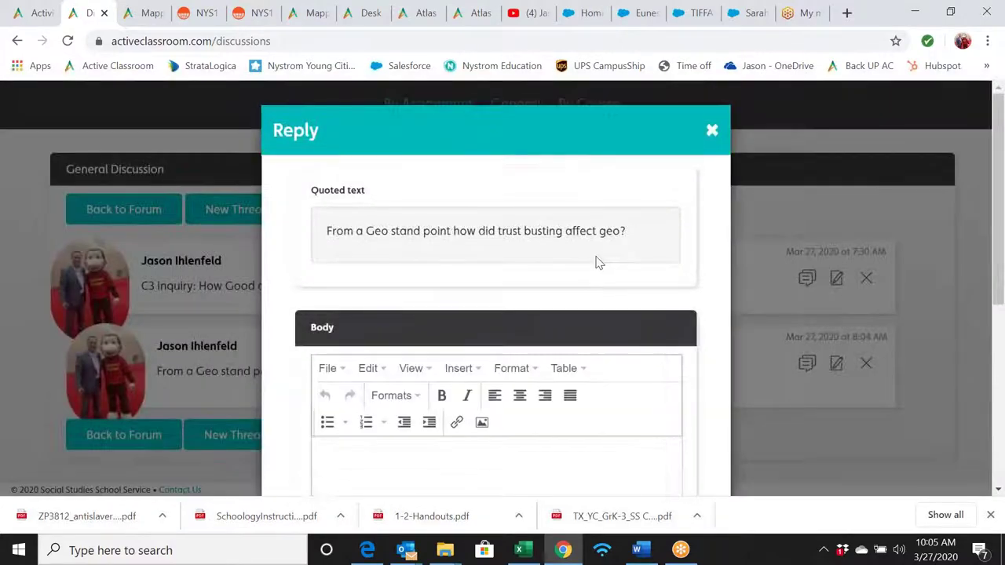
scroll(595, 262, "down", 1)
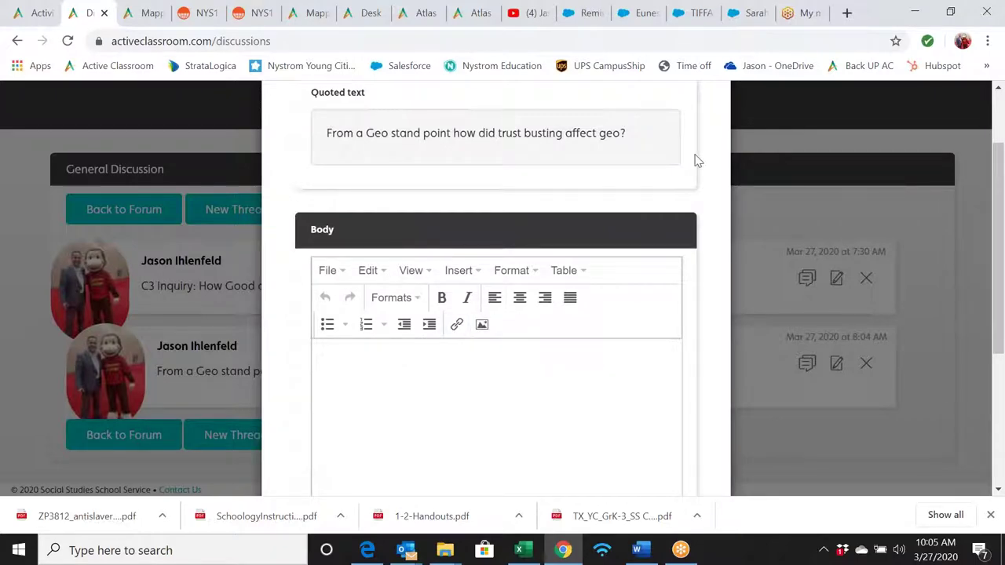
scroll(698, 161, "up", 1)
left_click(710, 133)
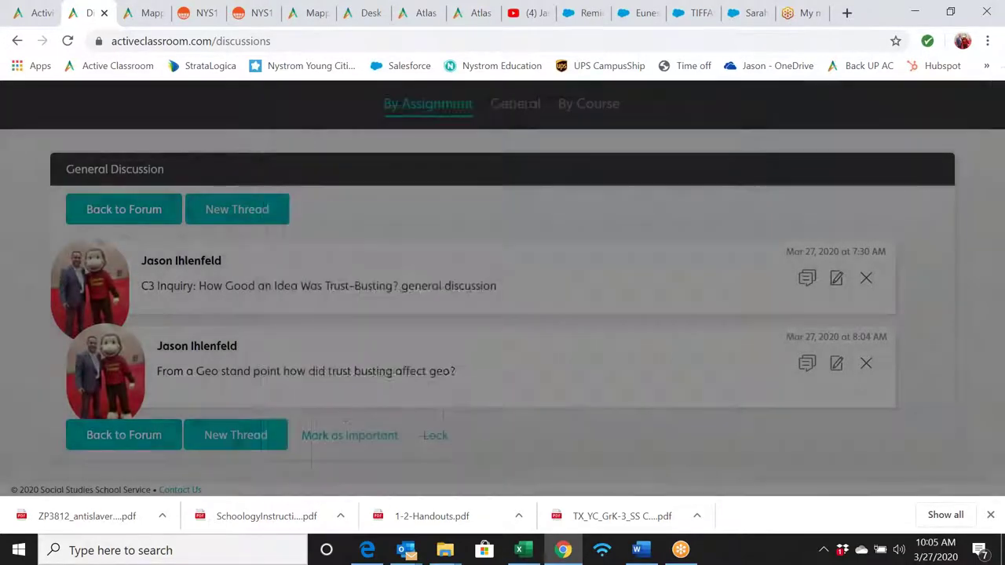
scroll(599, 157, "up", 1)
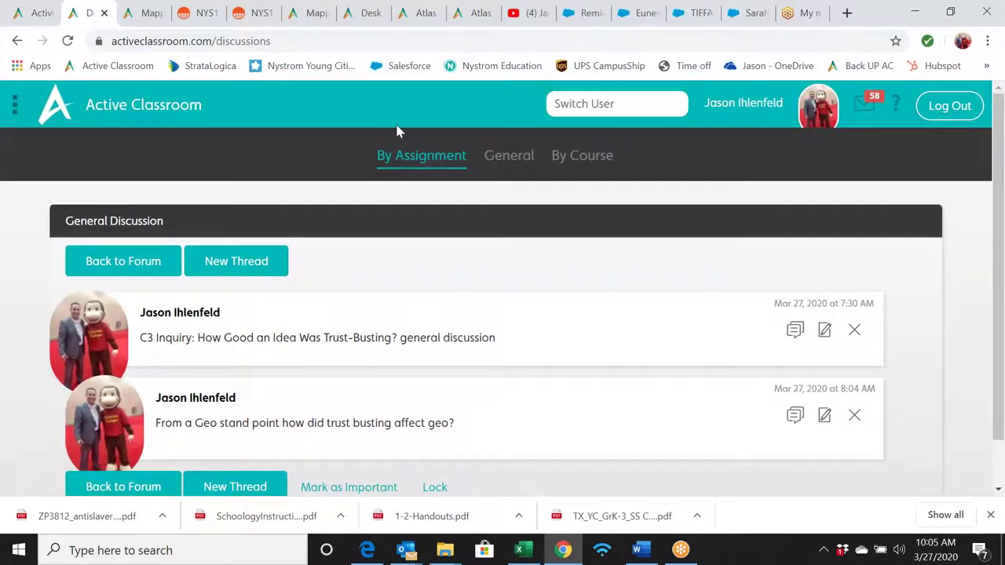
left_click(159, 113)
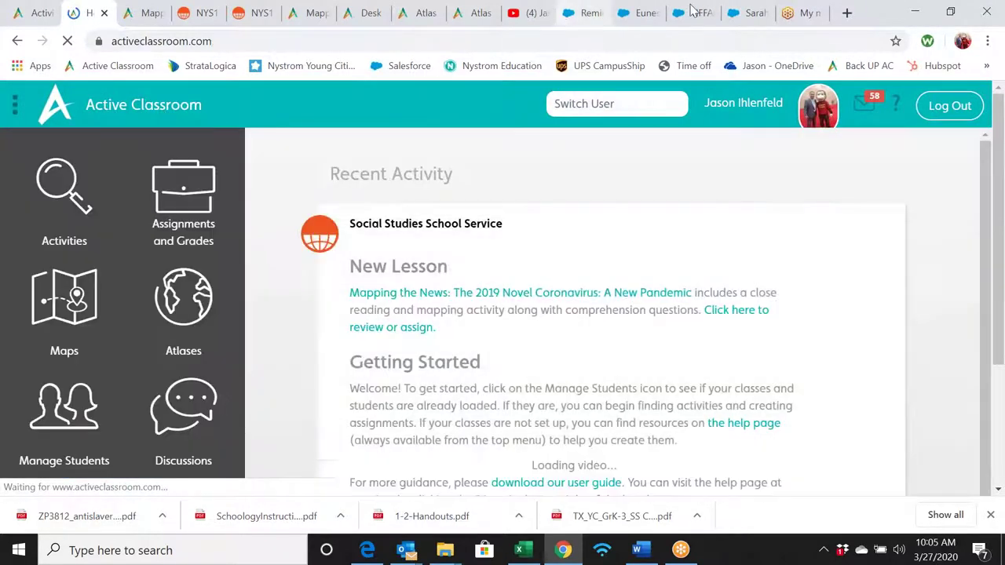